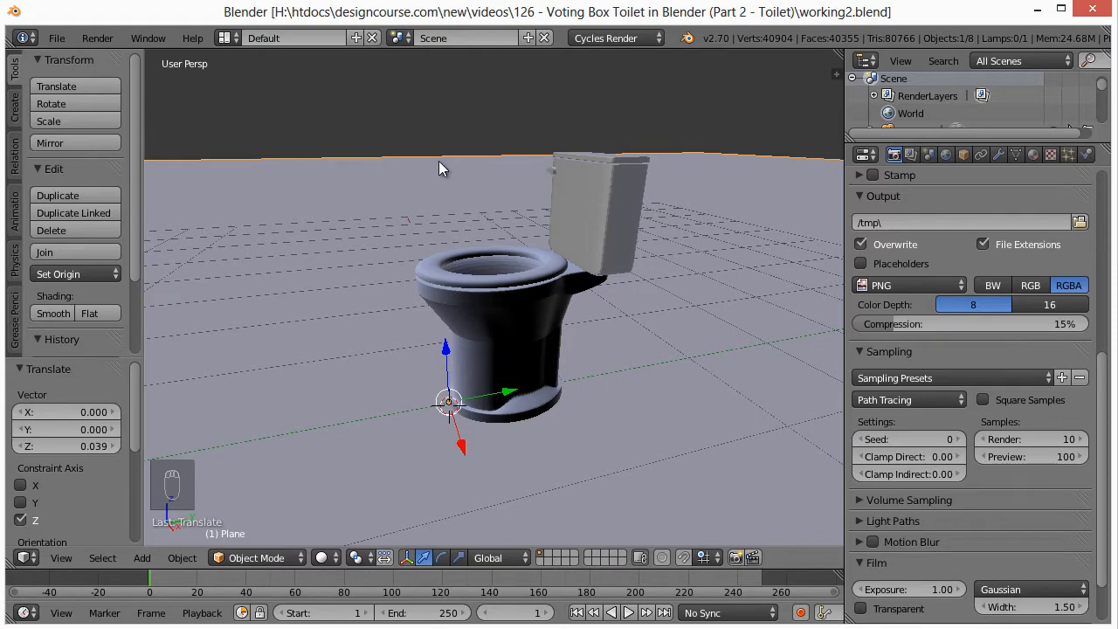
middle_drag(539, 221, 649, 218)
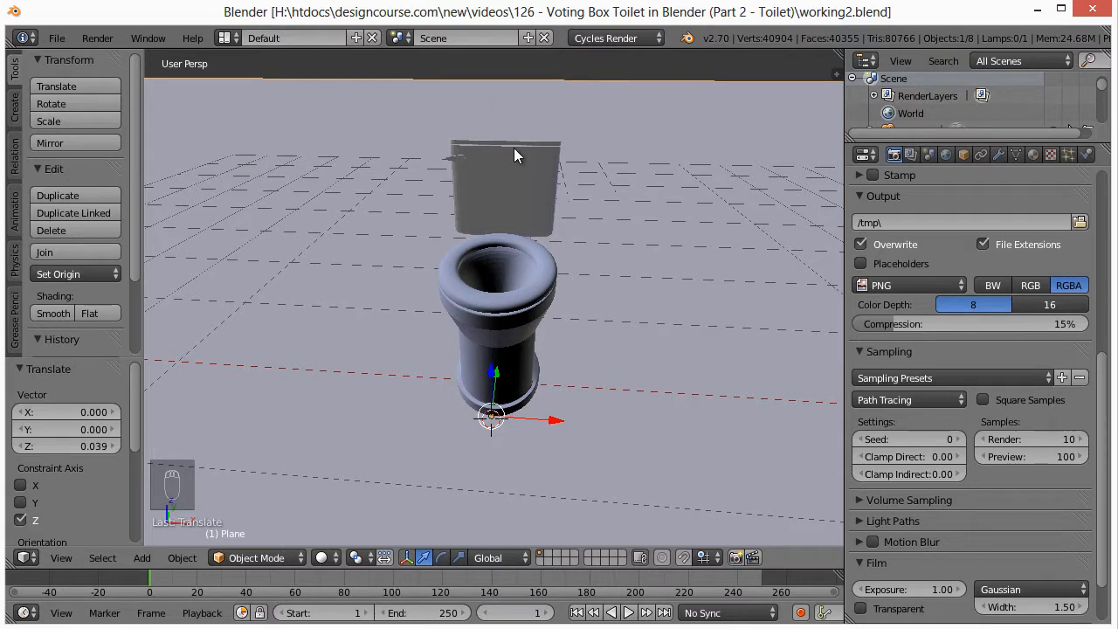
middle_drag(620, 314, 510, 194)
middle_drag(611, 354, 583, 300)
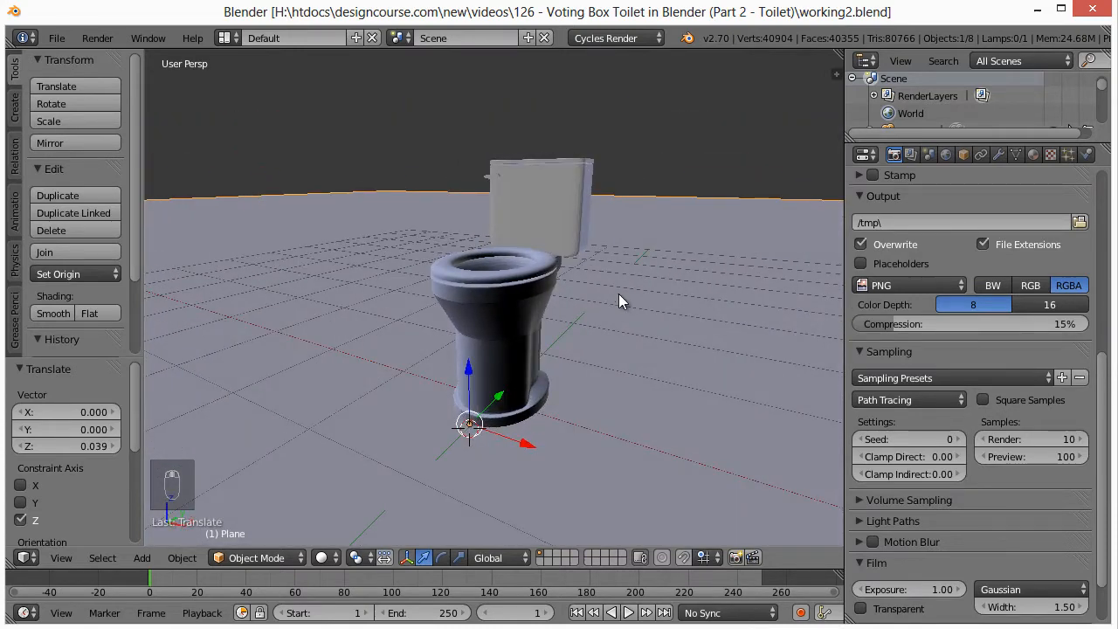
middle_drag(618, 299, 508, 243)
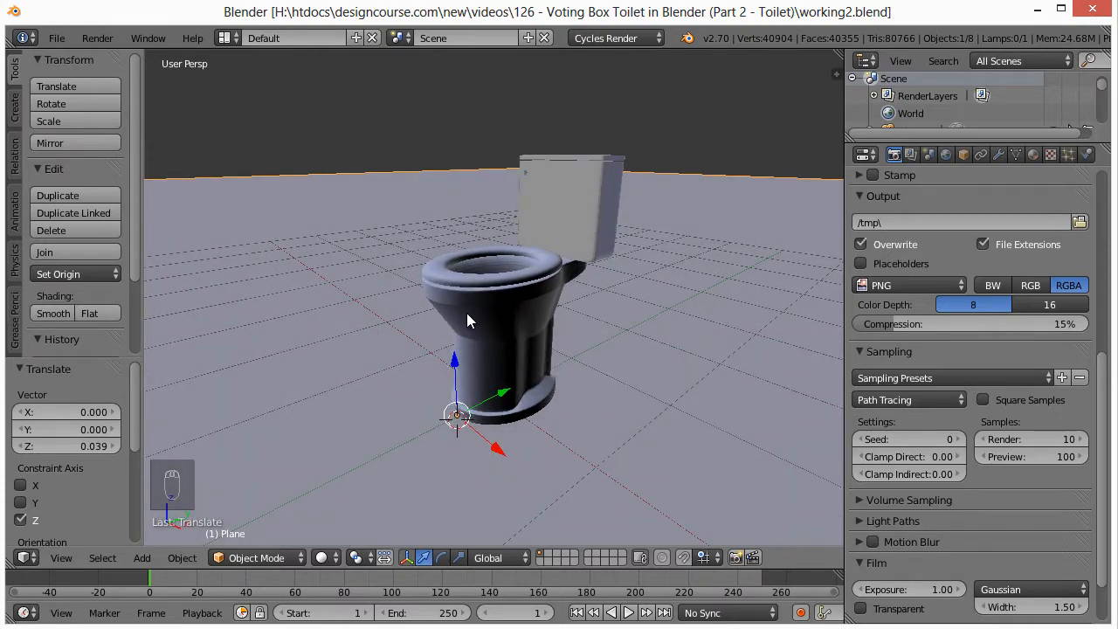
middle_drag(545, 331, 515, 346)
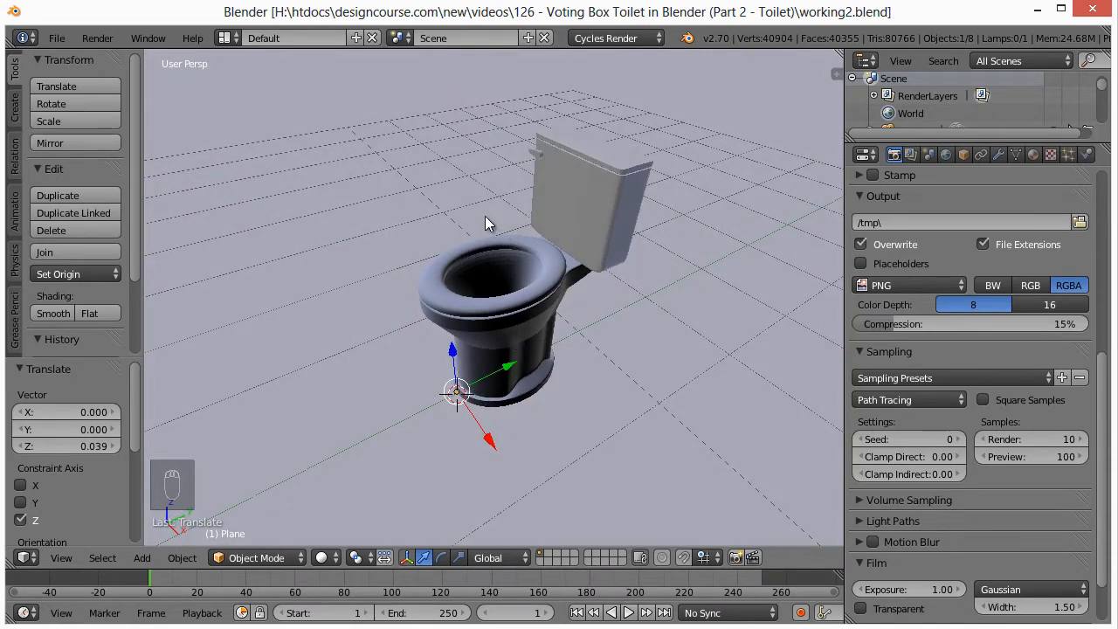
click(59, 38)
middle_drag(536, 211, 457, 166)
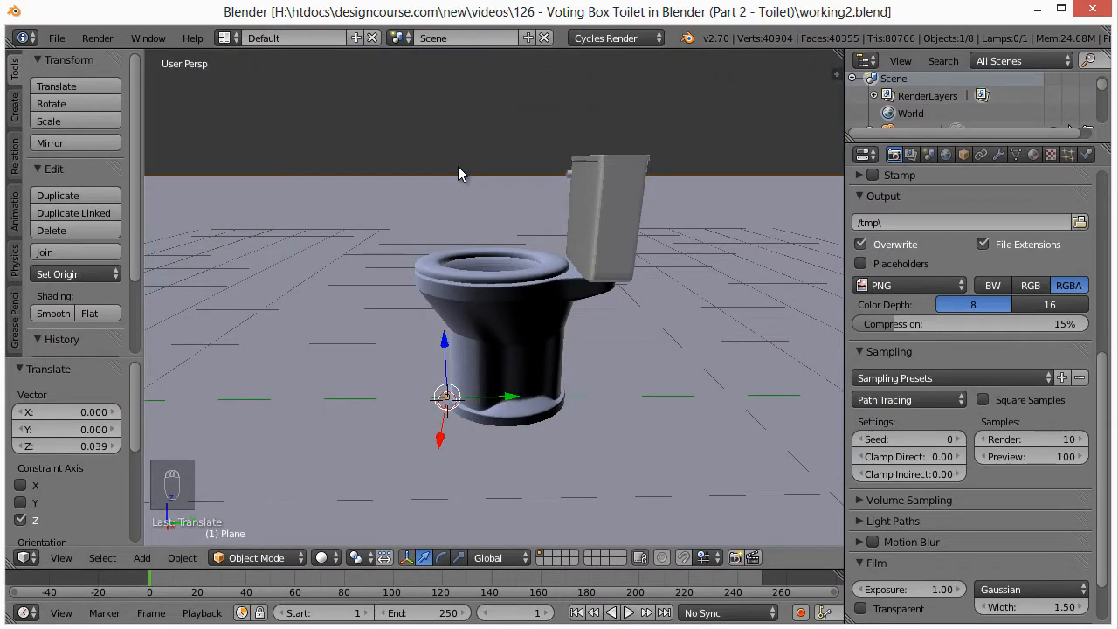
Step: Place the 3D cursor above the toilet bowl at tank height, using the side view and checking it from the front
key(KP_3)
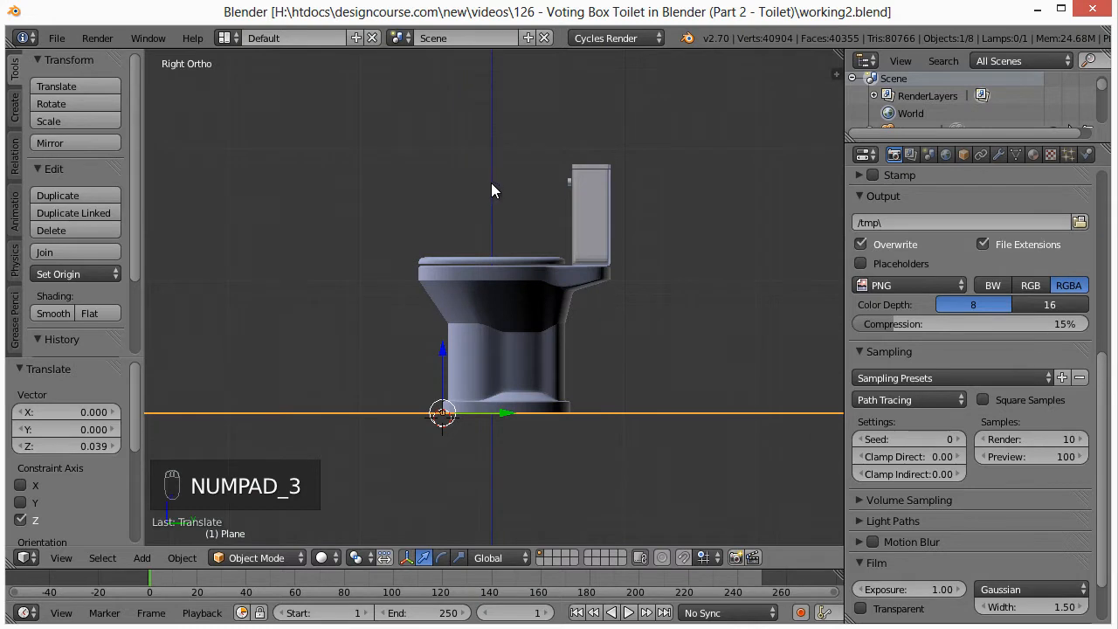
click(491, 182)
key(KP_1)
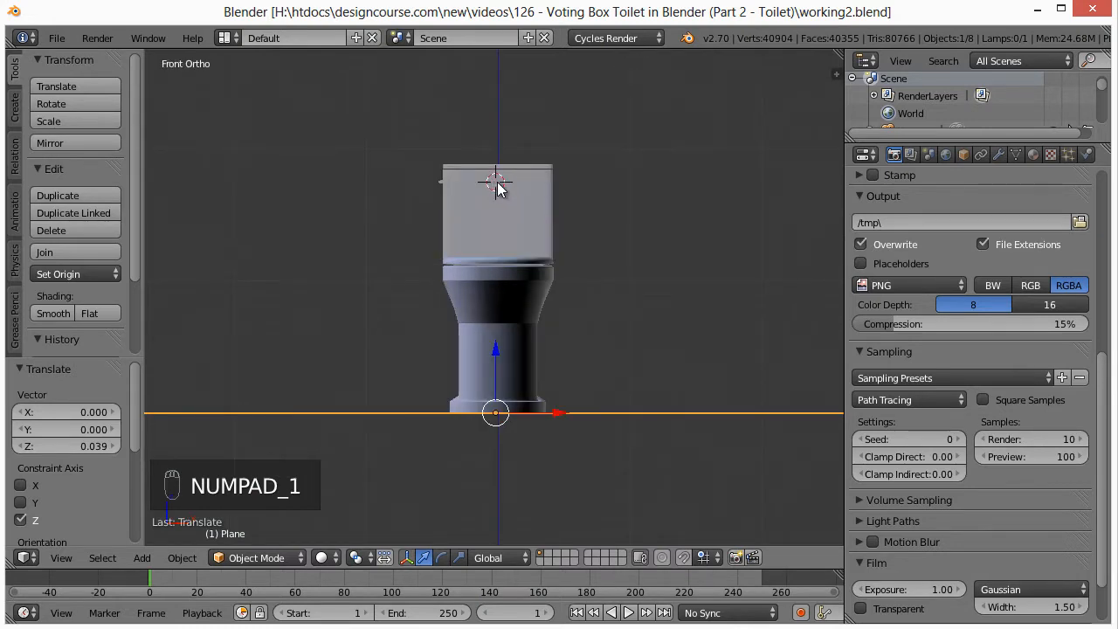
middle_drag(498, 189, 415, 230)
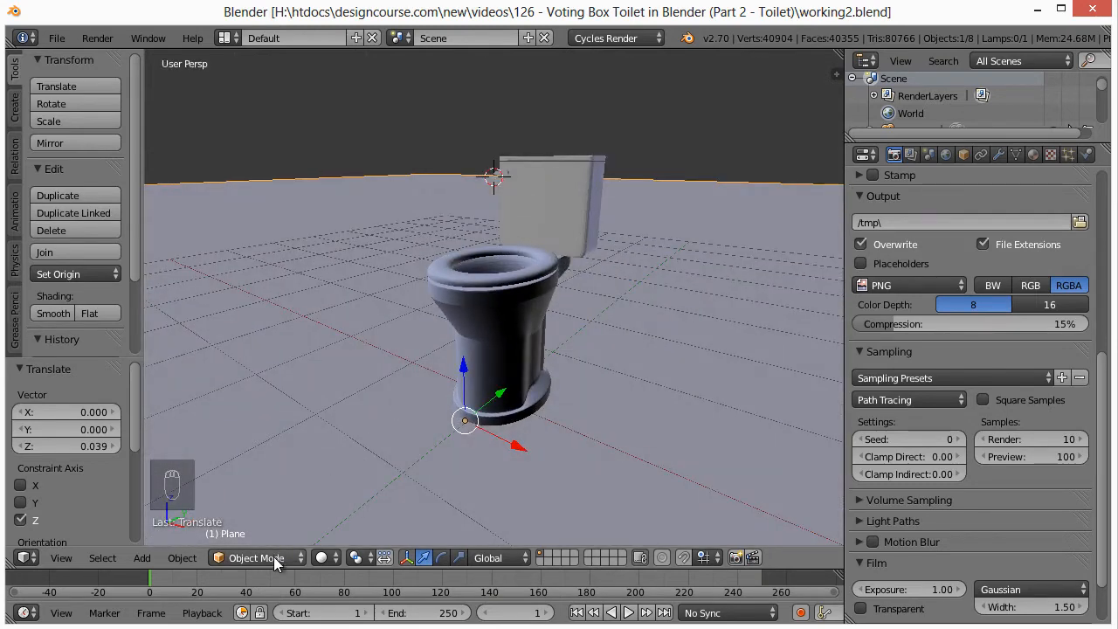
Step: Add a cube at the 3D cursor above the bowl and scale it down to about 0.303
key(shift+a)
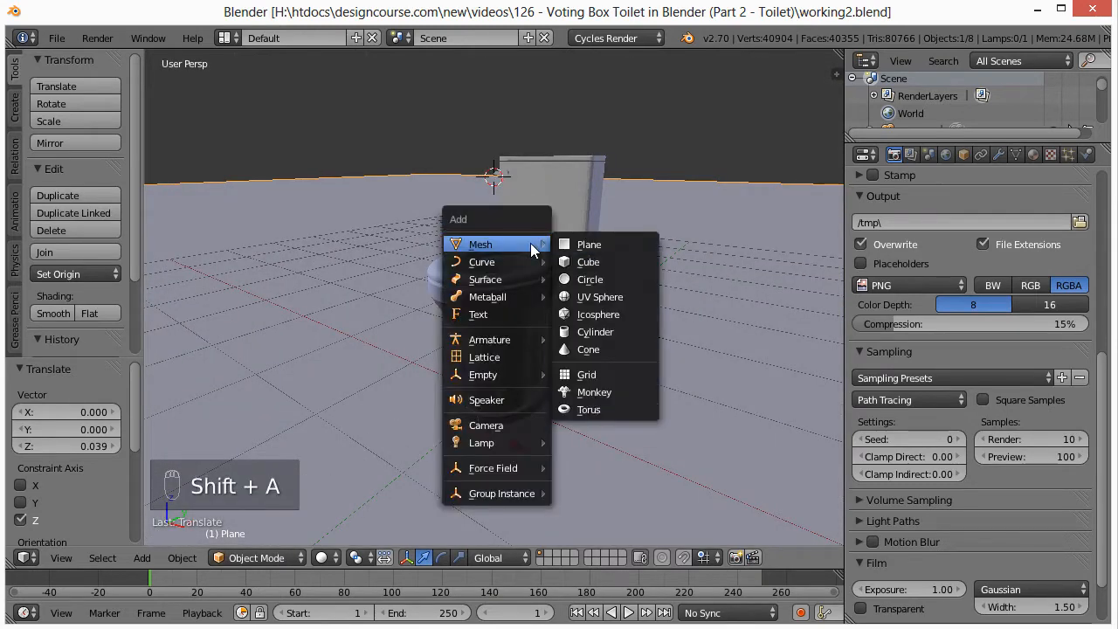
click(601, 262)
key(s)
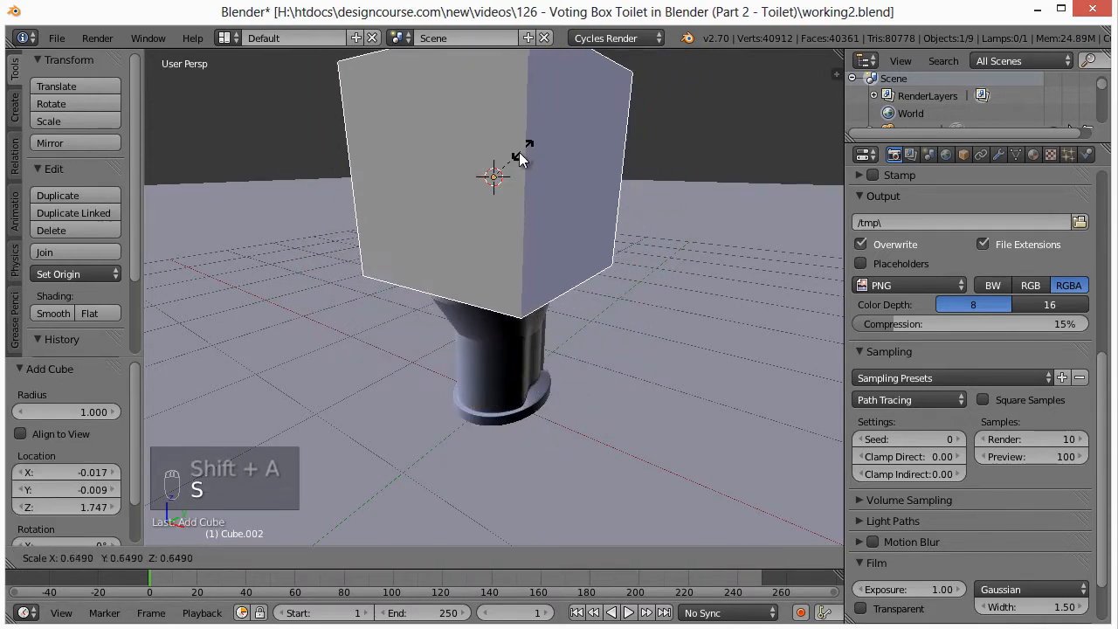
click(502, 162)
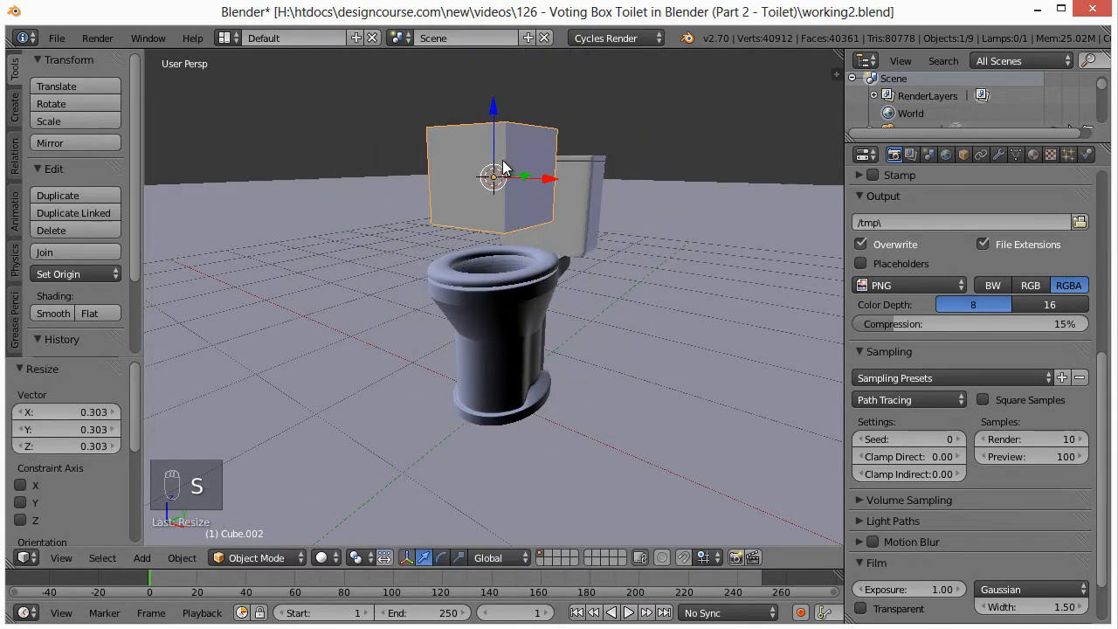
Step: Widen the cube along X by about 1.36 to match the tank's width and shift it about 0.015 along X
key(KP_1)
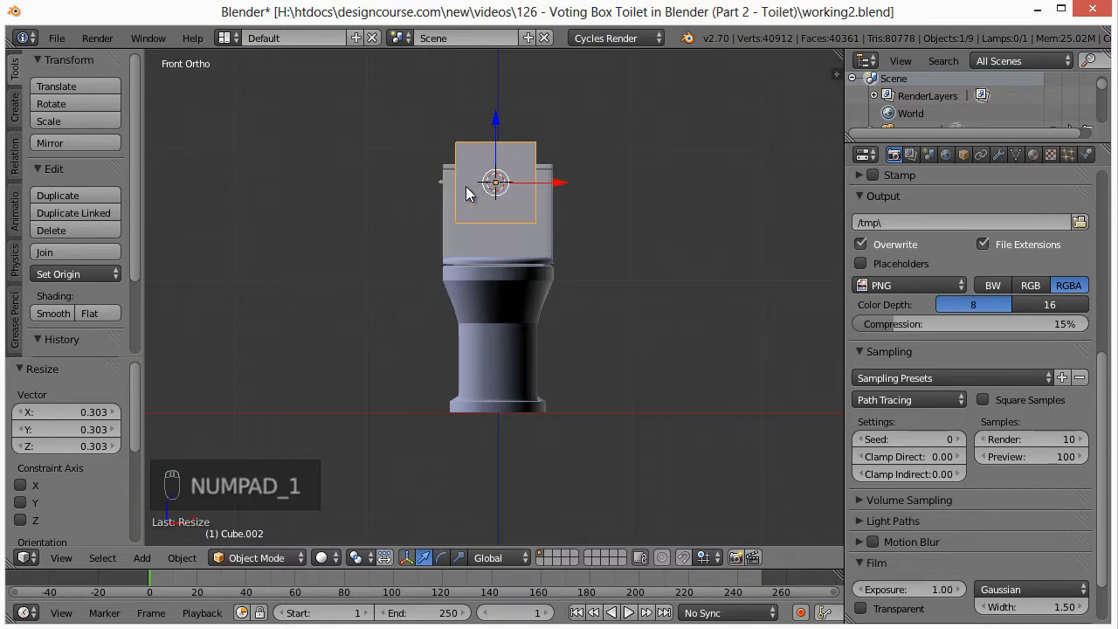
scroll(514, 193, up, 3)
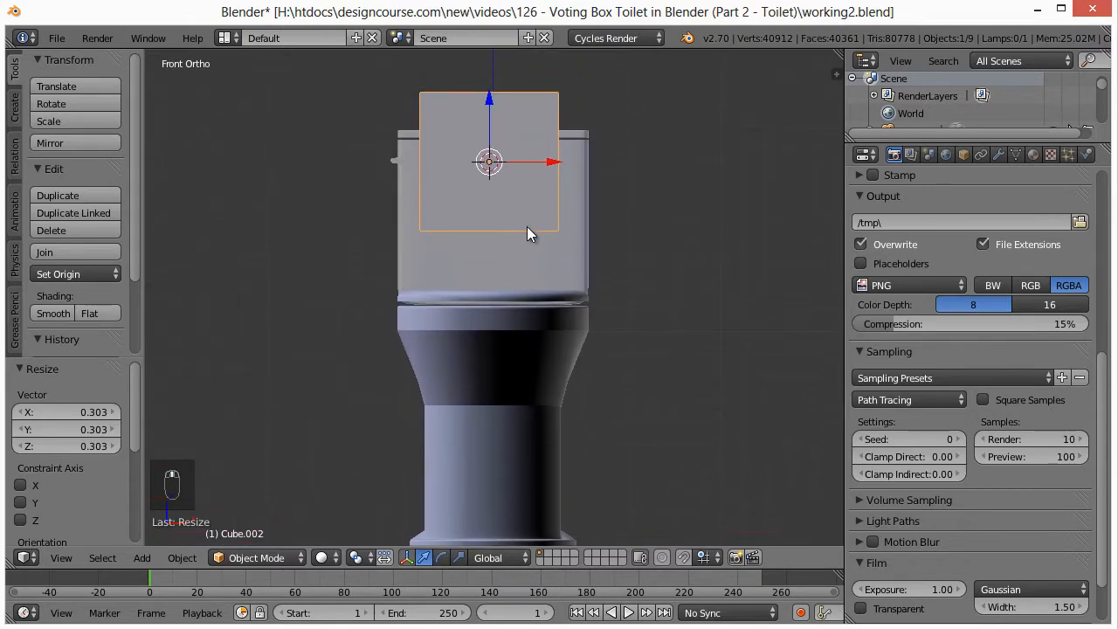
key(s)
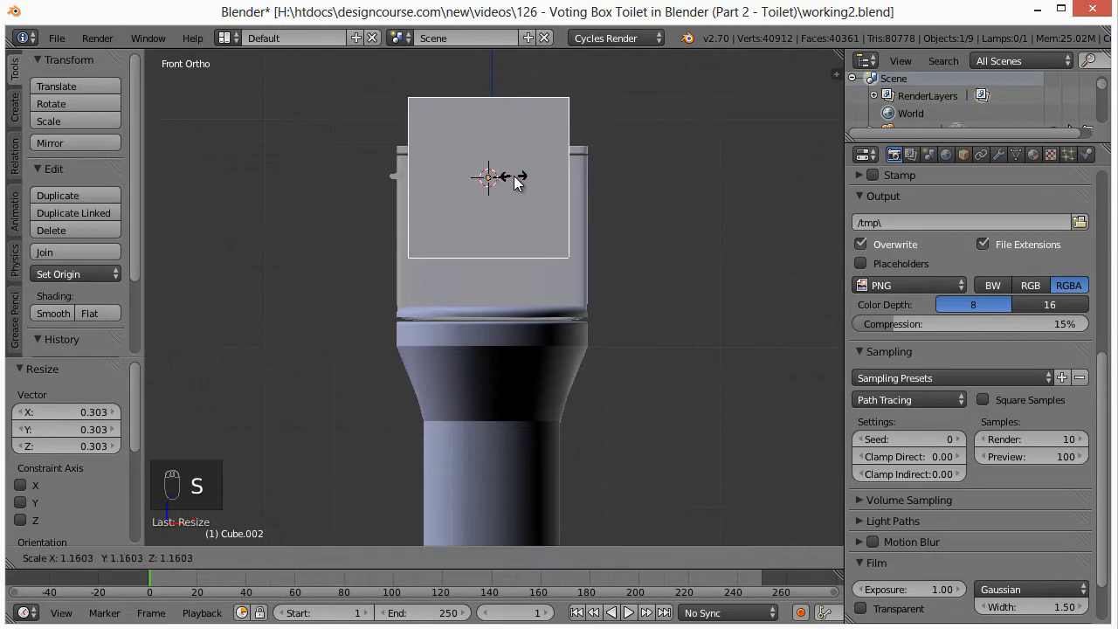
key(x)
click(519, 177)
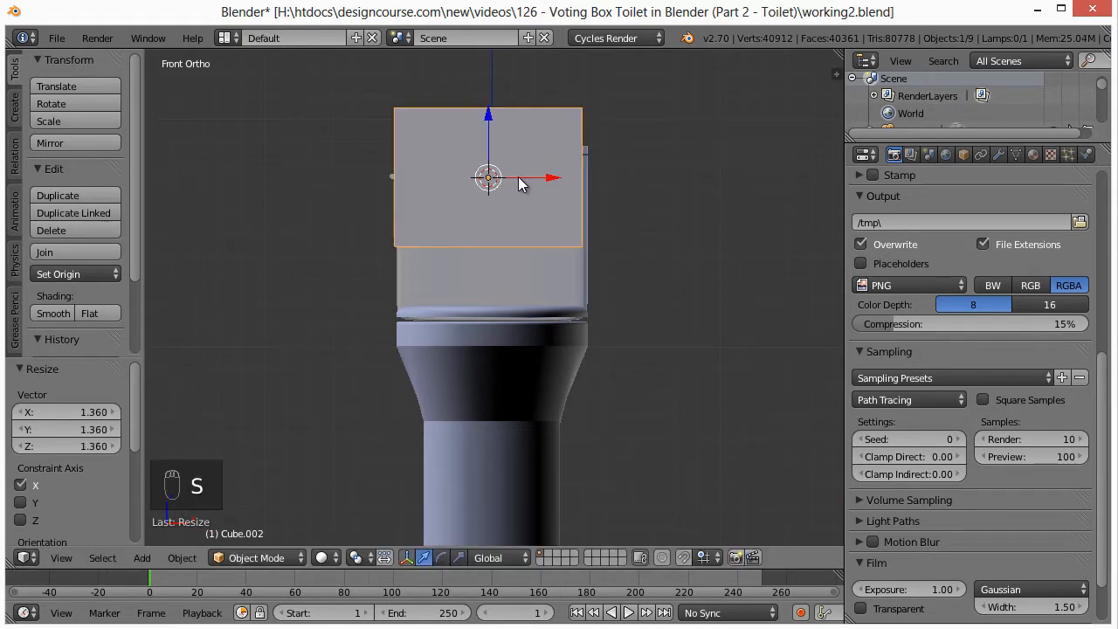
drag(551, 179, 551, 179)
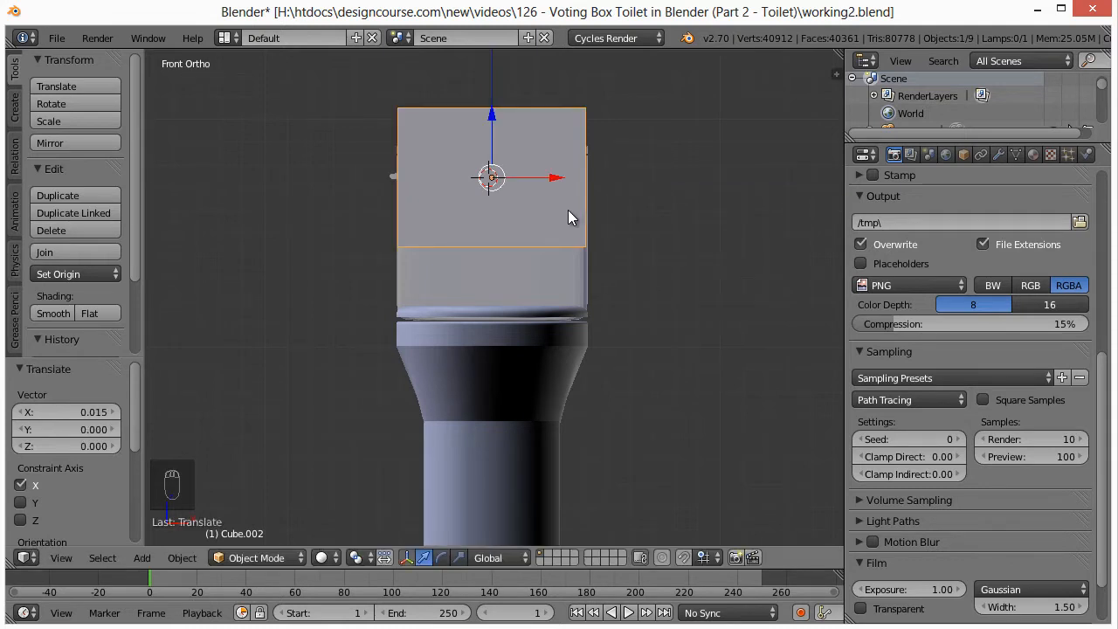
Step: Stretch the cube along Y by about 1.805 so it spans the length of the toilet seat
key(KP_3)
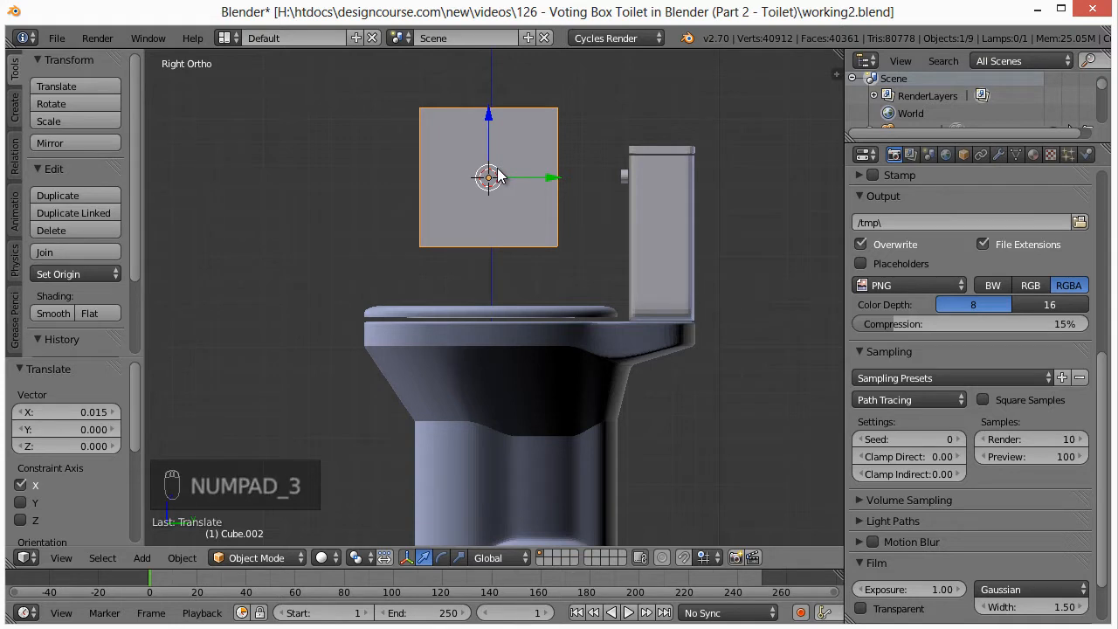
key(s)
key(y)
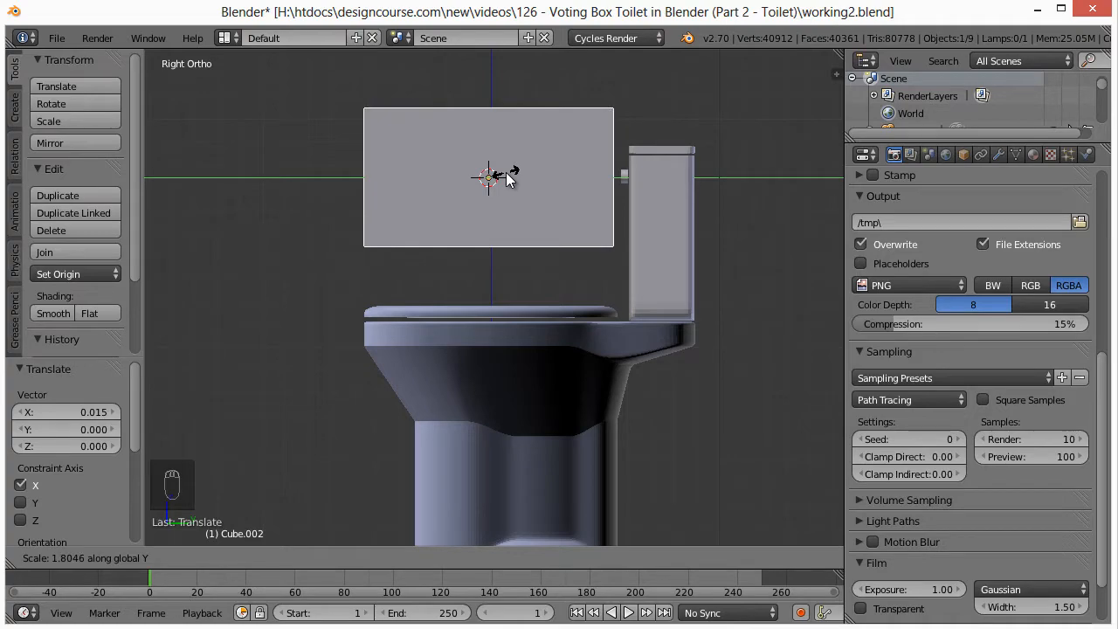
click(507, 178)
middle_drag(507, 244, 536, 320)
scroll(551, 298, down, 5)
scroll(524, 319, up, 3)
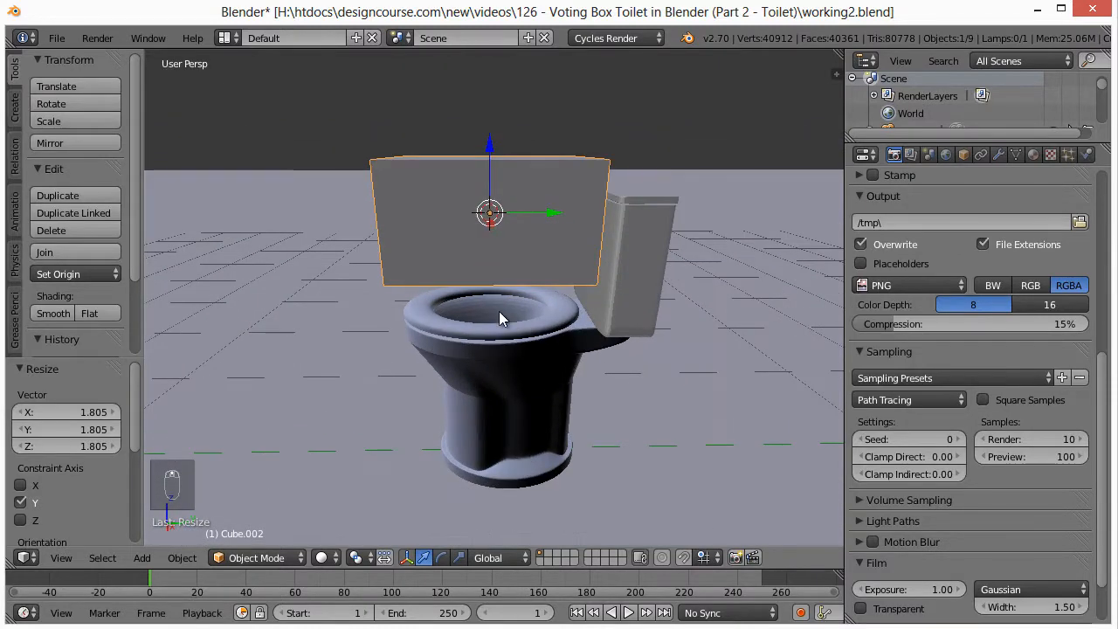
Step: Shorten the box along Y by a factor of about 0.865 and shift it about 0.006 along Y
key(KP_3)
key(s)
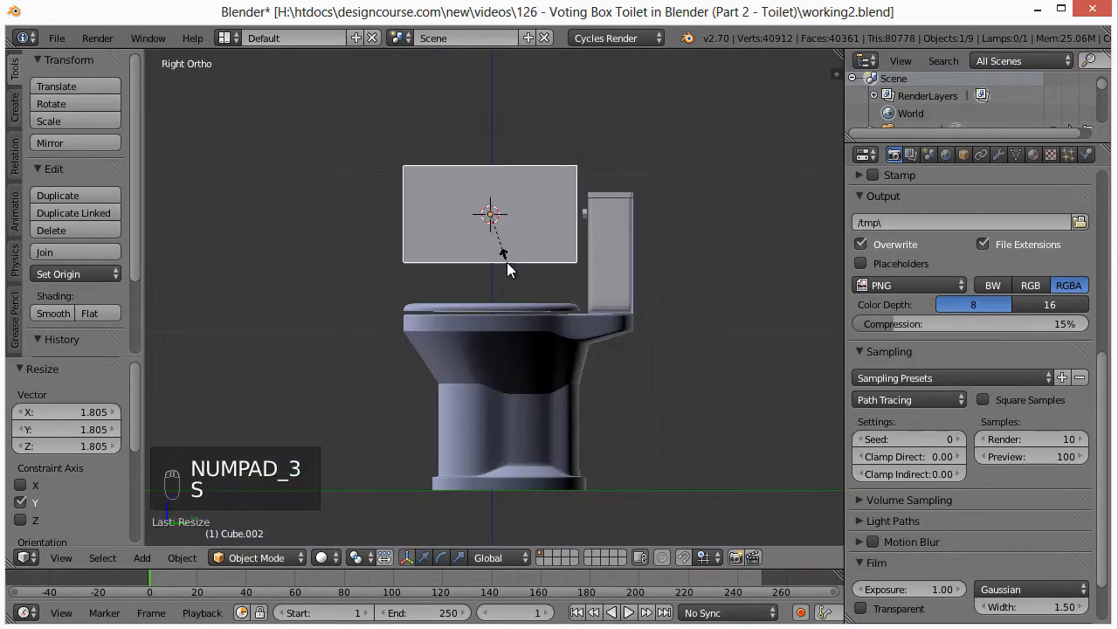
key(y)
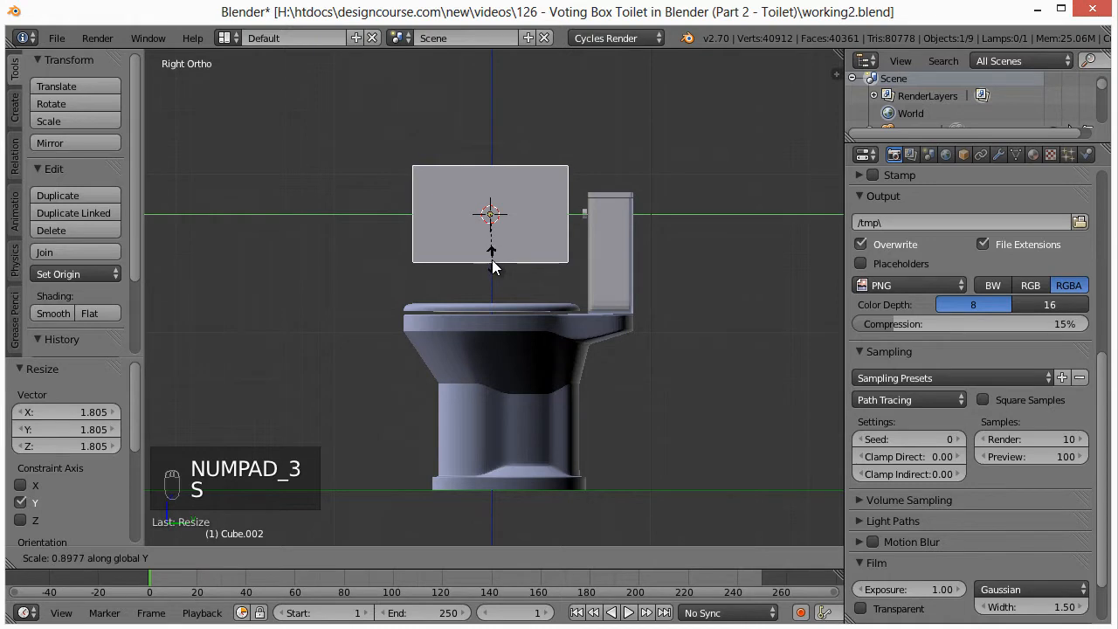
click(488, 259)
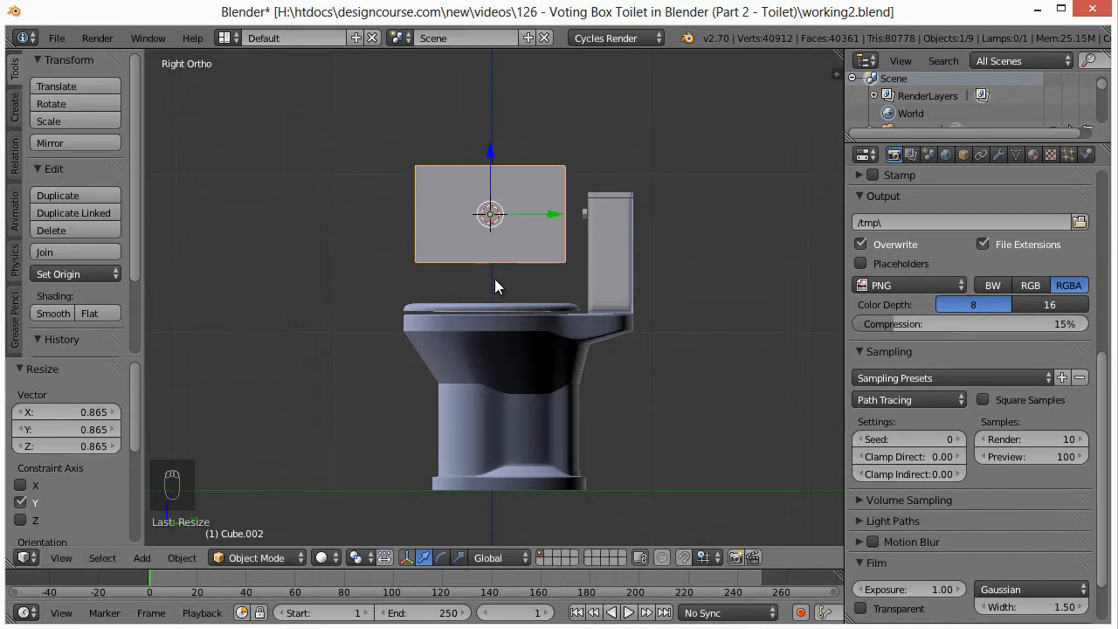
drag(556, 211, 557, 212)
middle_drag(511, 252, 504, 365)
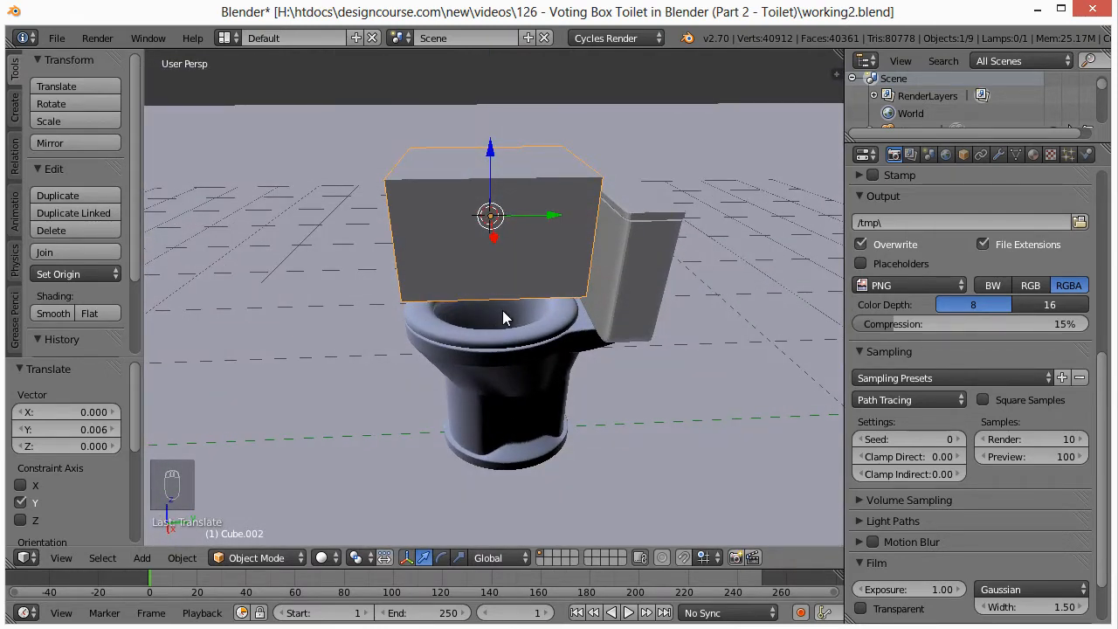
Step: From the top view, shrink the box along Y by about 0.86 and move it about 0.016 along Y
key(KP_7)
scroll(502, 311, up, 3)
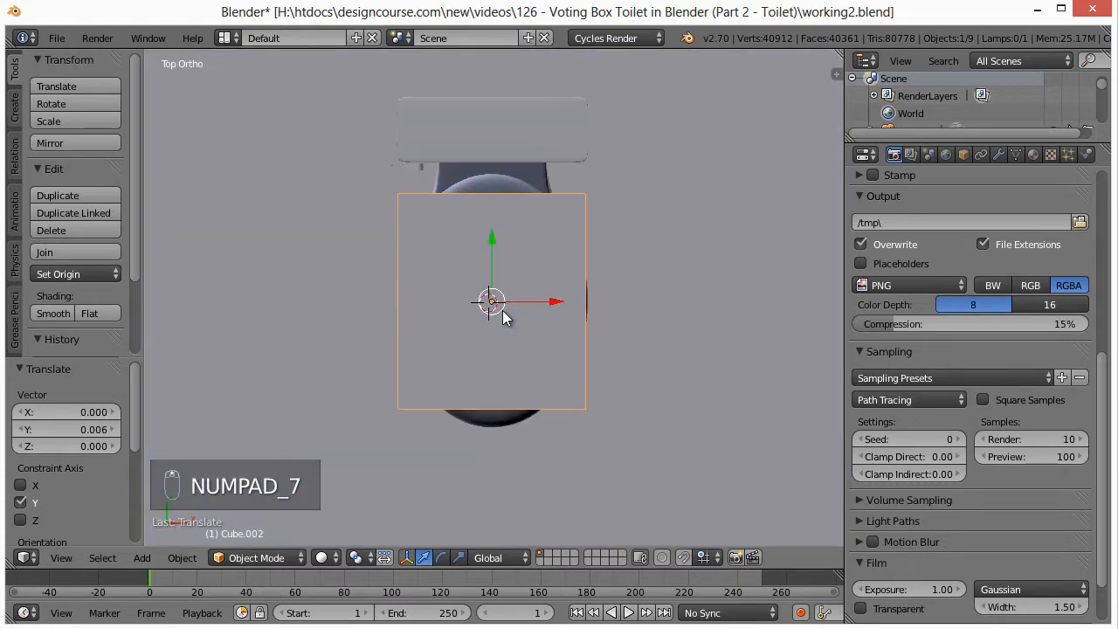
key(s)
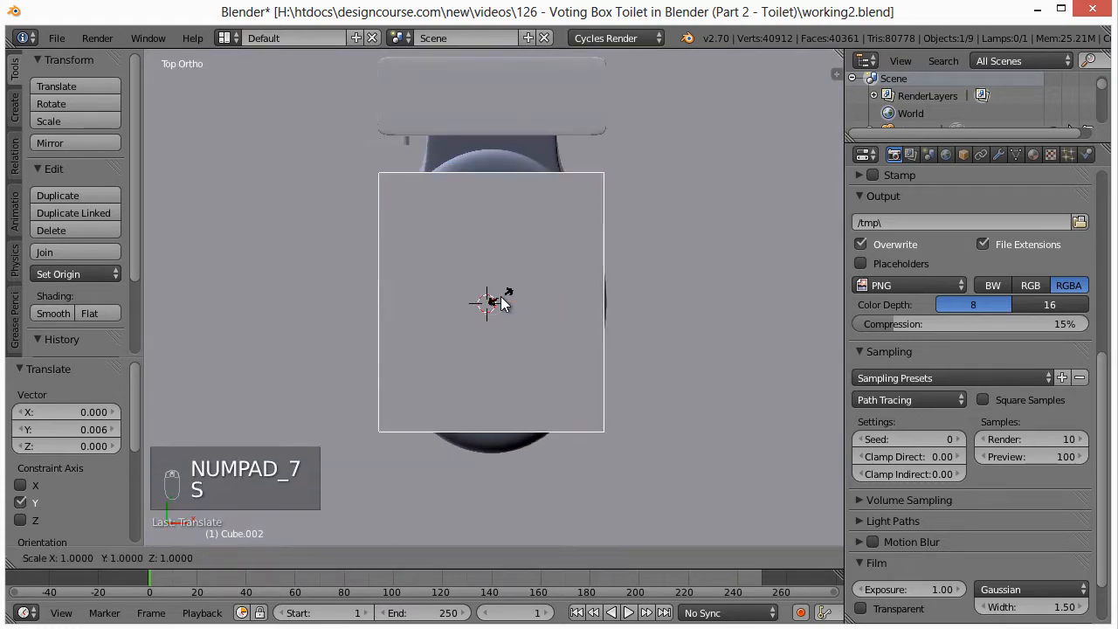
key(y)
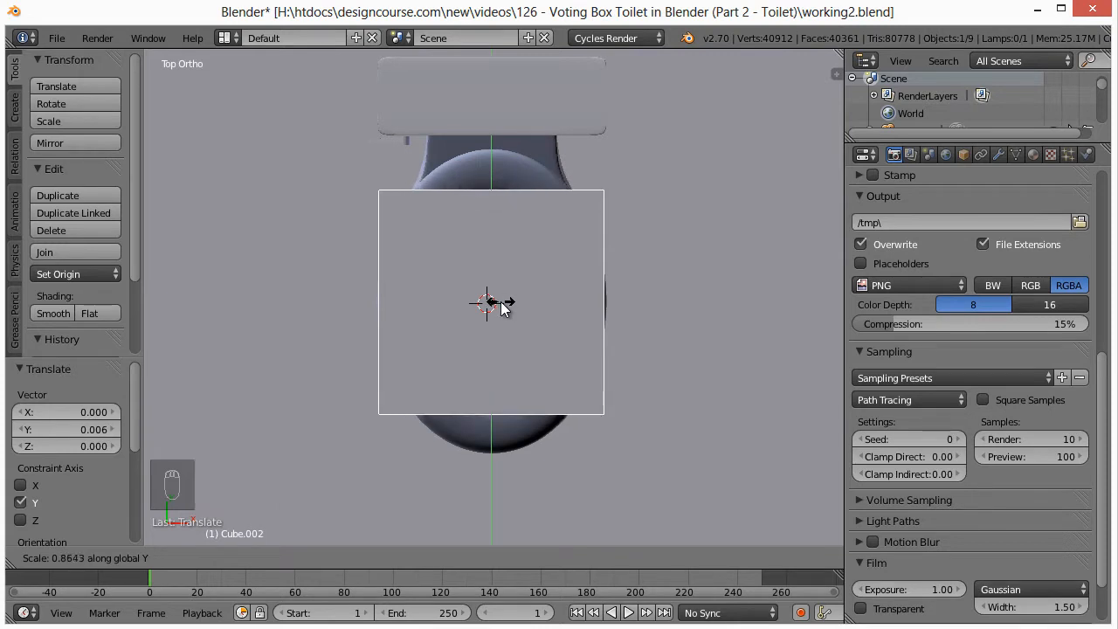
click(504, 307)
drag(490, 249, 493, 243)
key(KP_5)
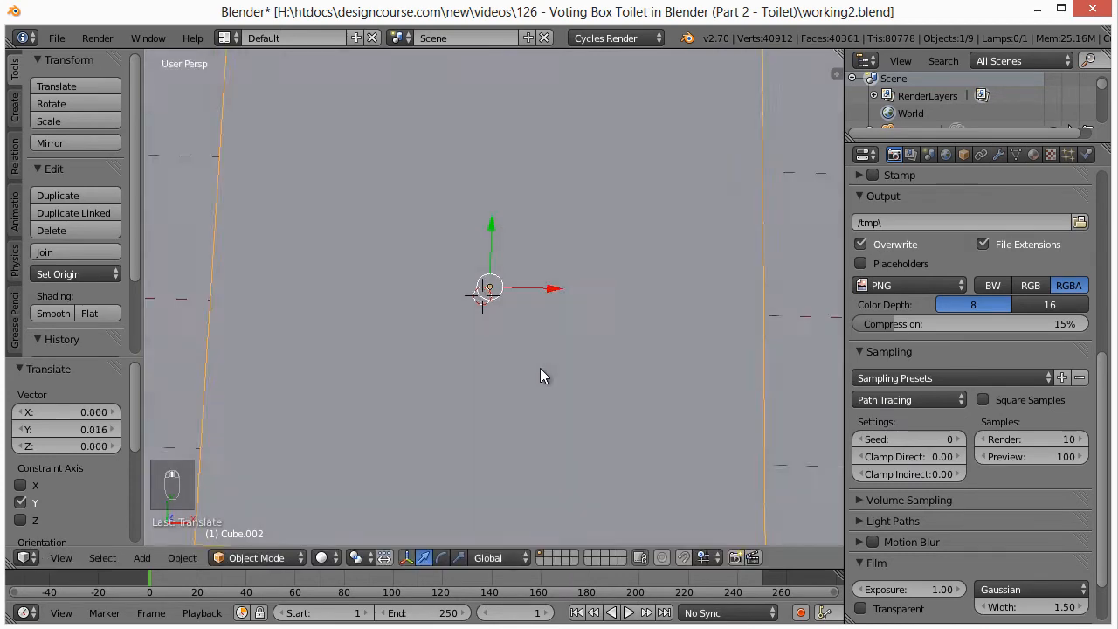
middle_drag(540, 368, 463, 259)
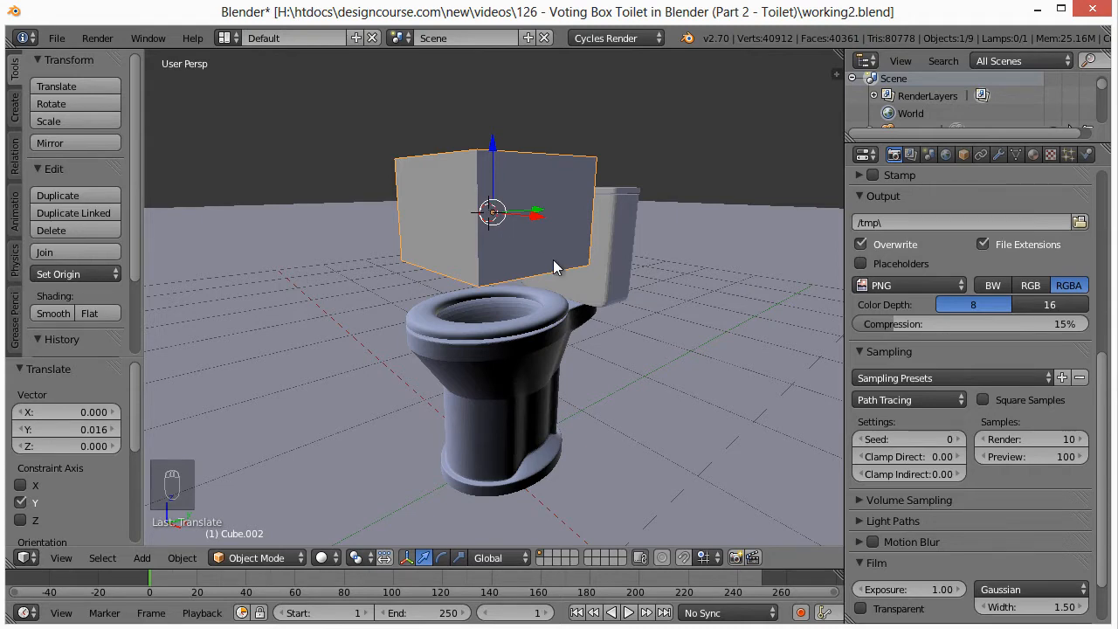
Step: Duplicate the box's top face about 0.018 upward along Z and separate the copy into its own object
key(Tab)
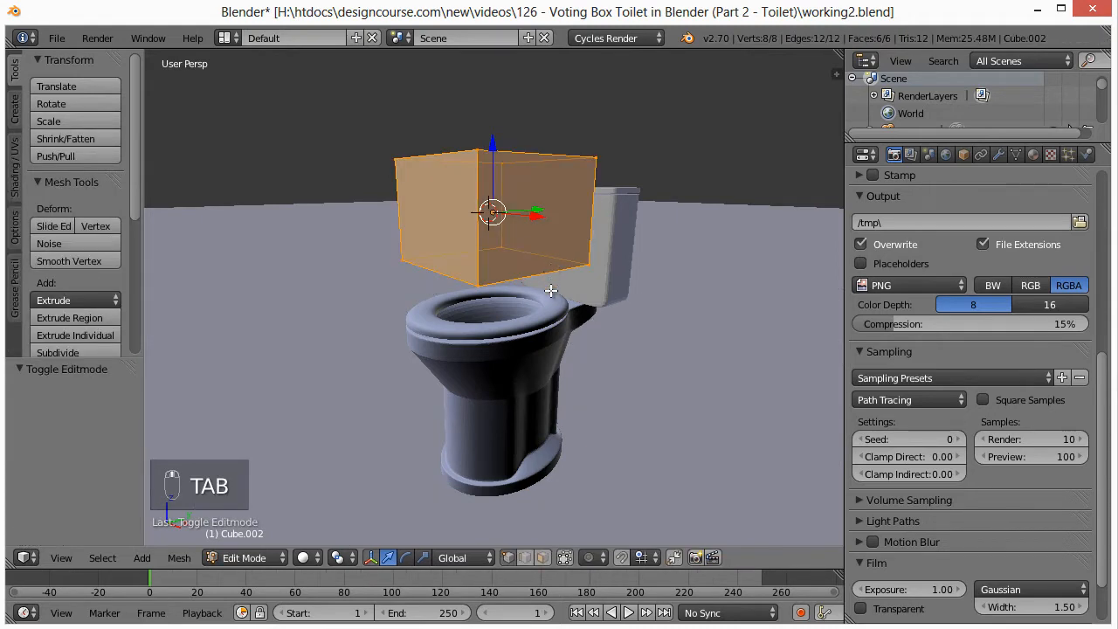
middle_drag(544, 292, 552, 312)
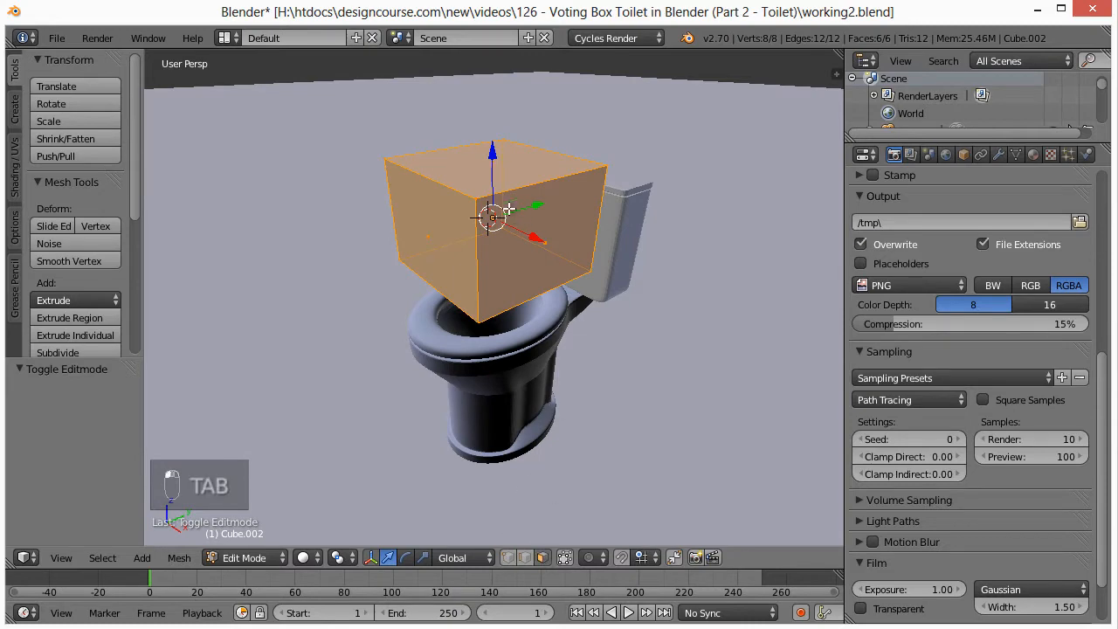
middle_drag(495, 219, 489, 170)
right_click(487, 167)
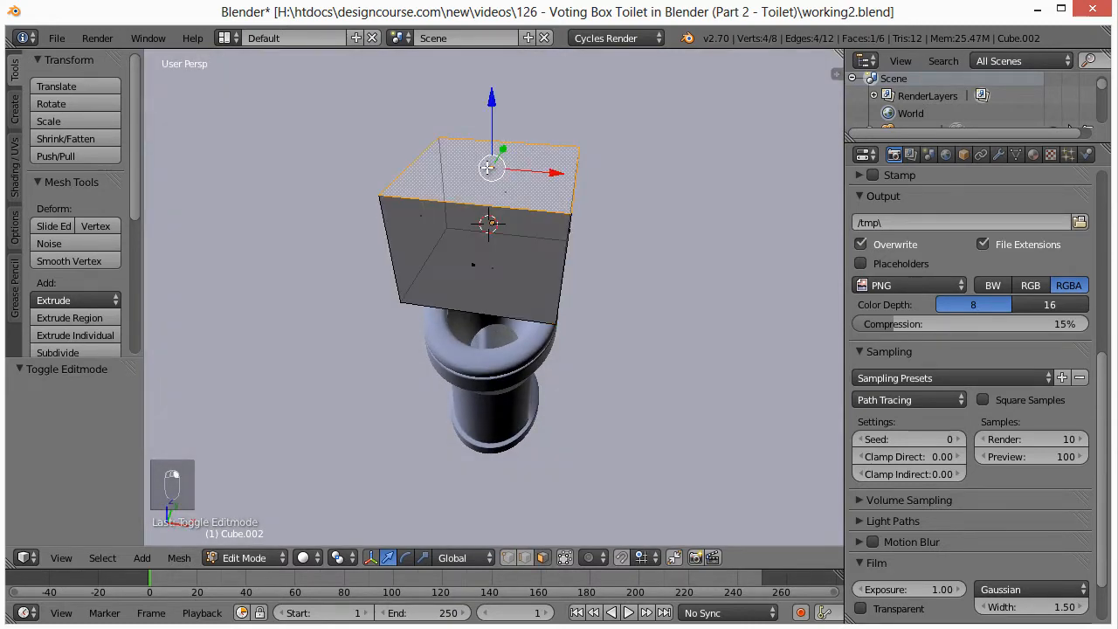
middle_drag(564, 300, 458, 280)
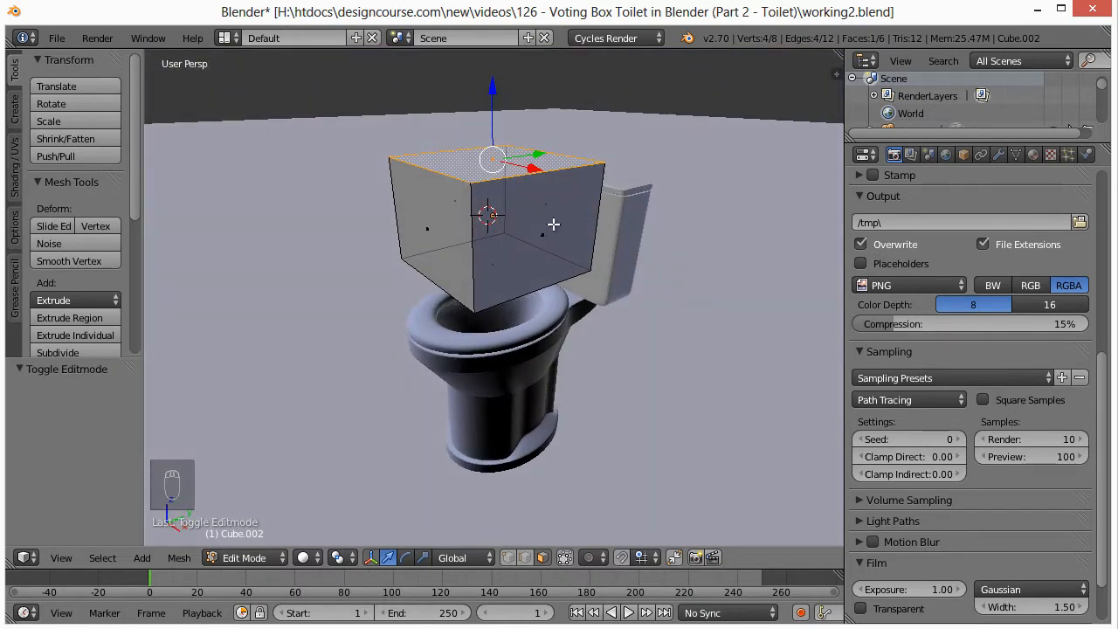
key(shift+d)
key(z)
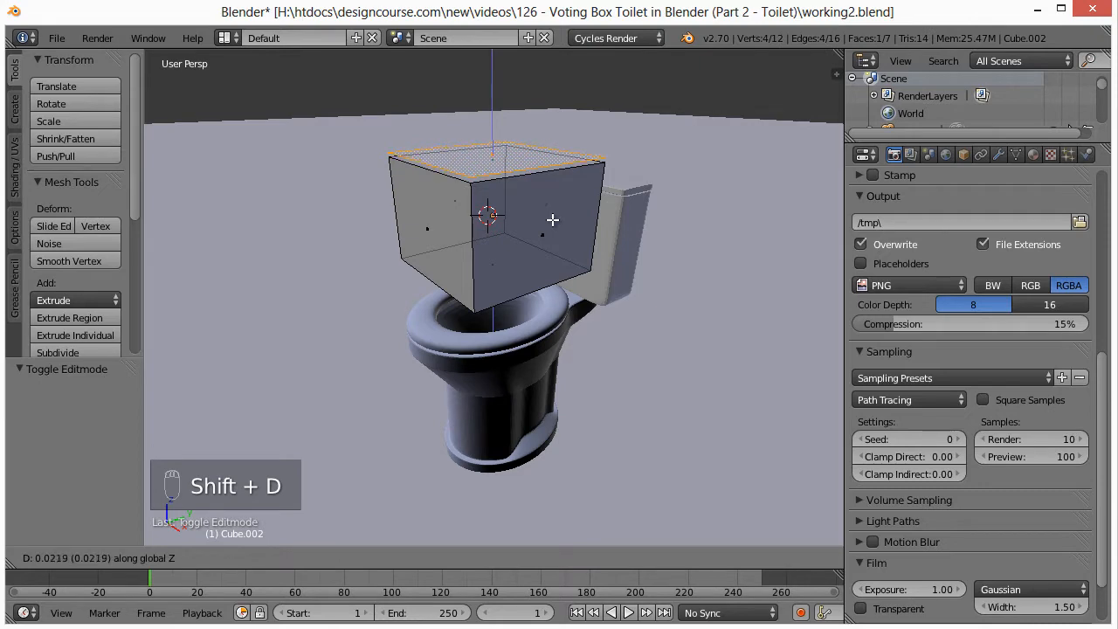
click(552, 221)
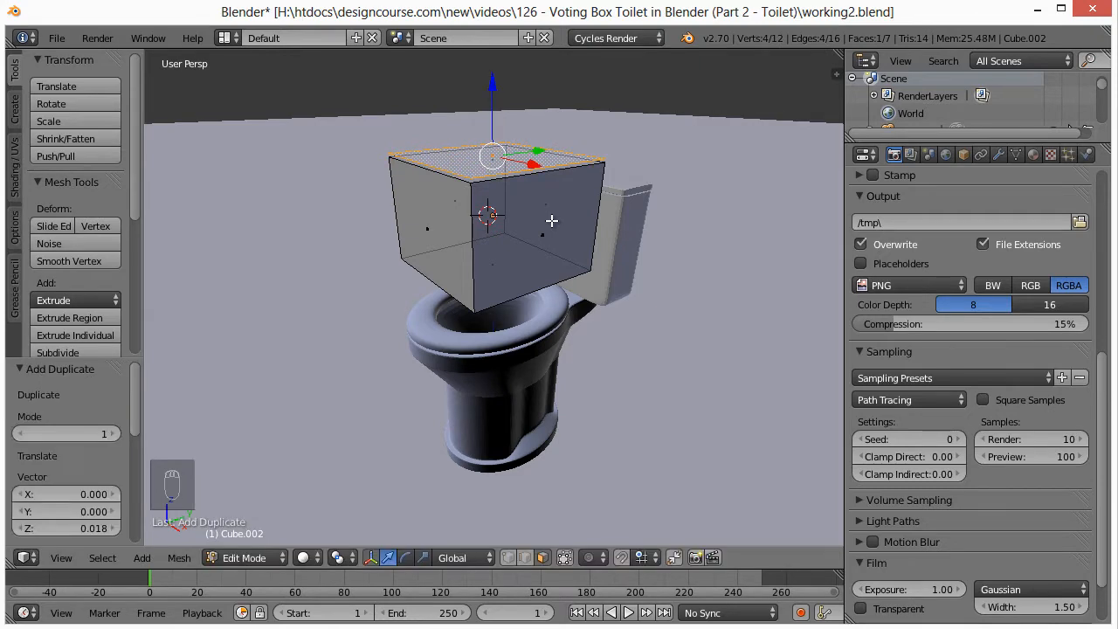
key(p)
click(552, 222)
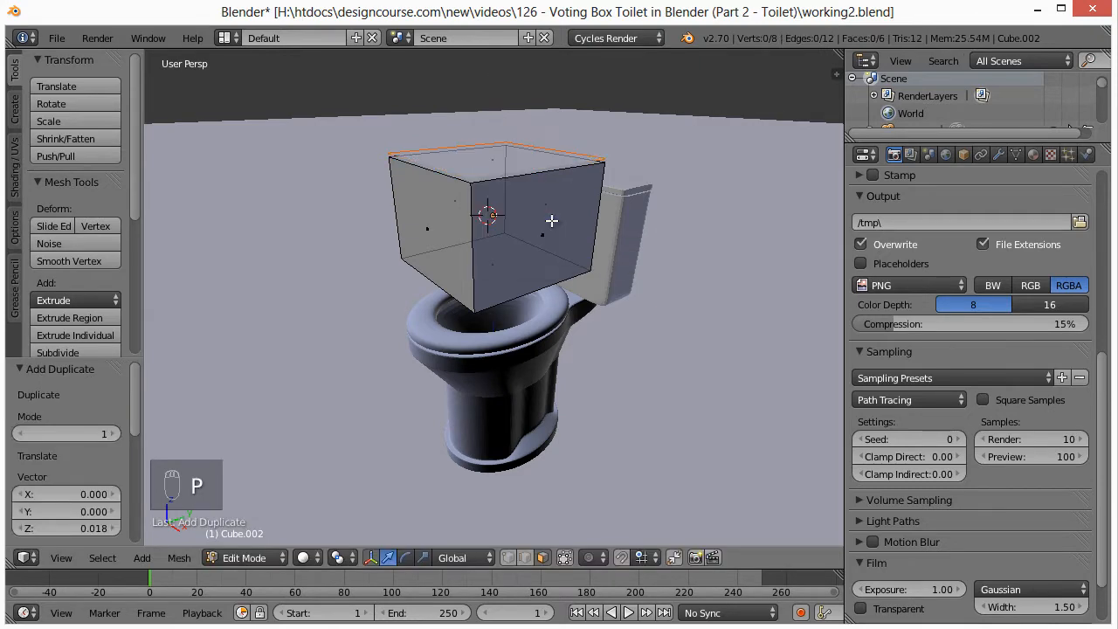
Step: Extrude the separated lid face about 0.035 upward along Z to give the lid thickness
key(Tab)
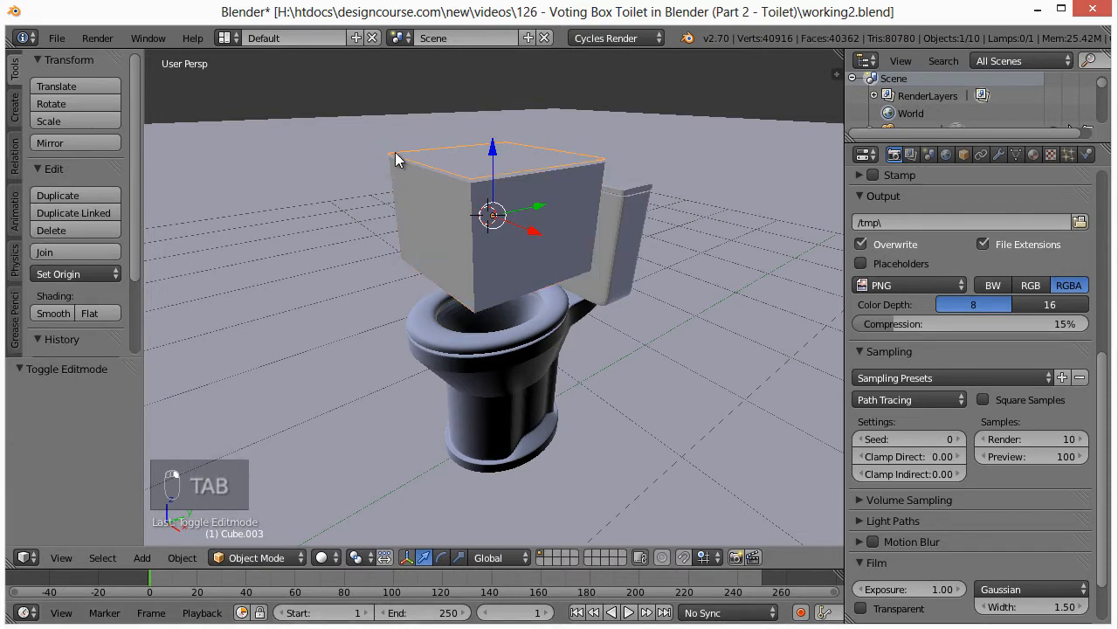
right_click(400, 157)
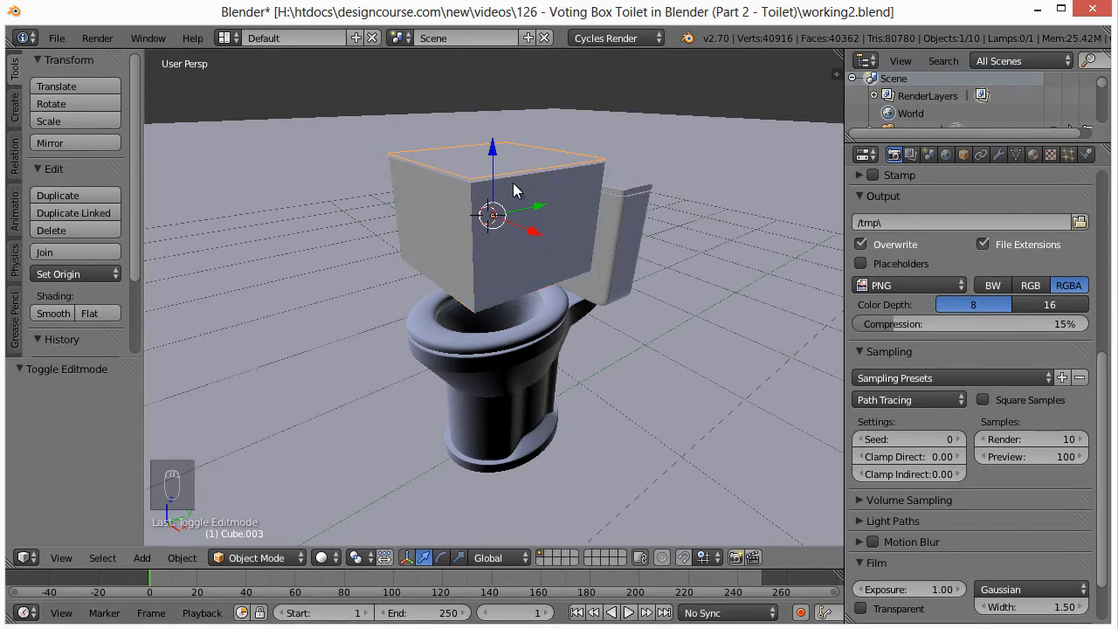
key(Tab)
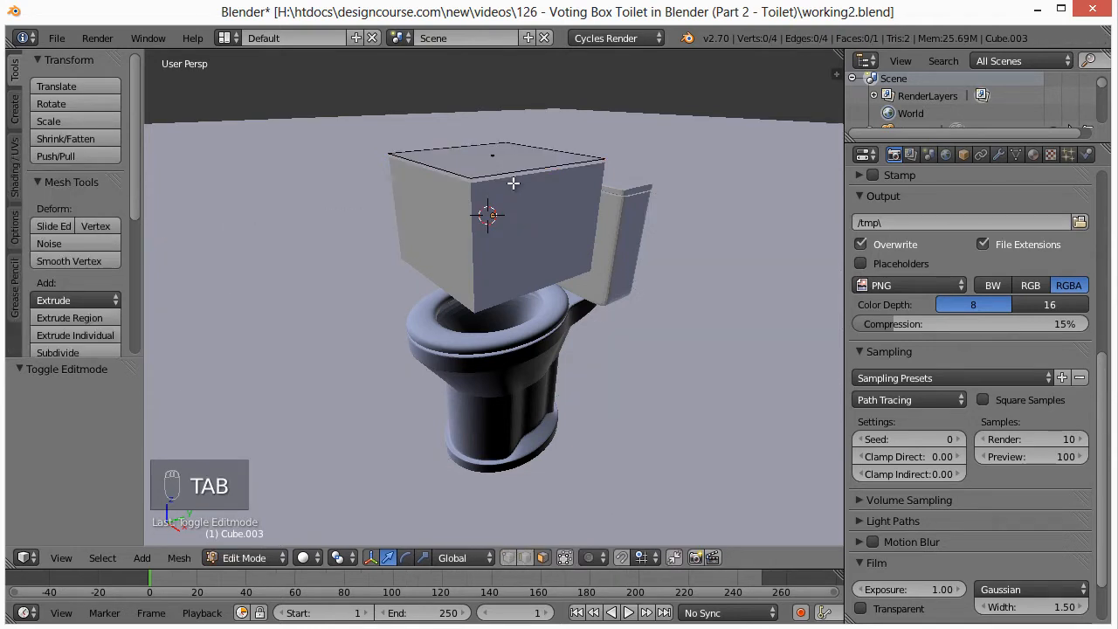
key(a)
key(a)
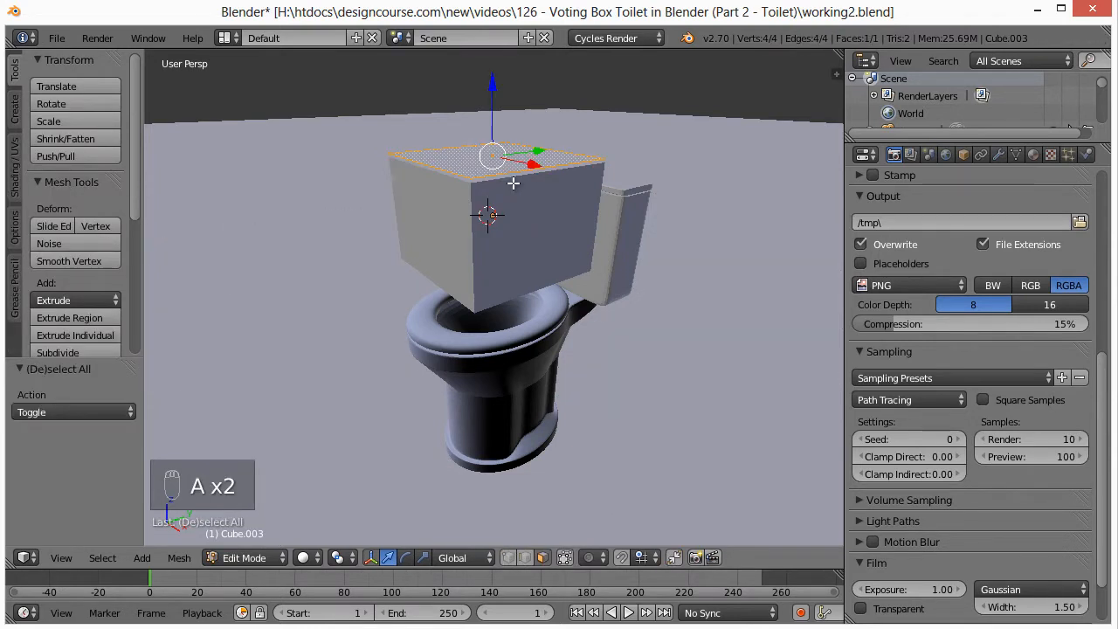
key(e)
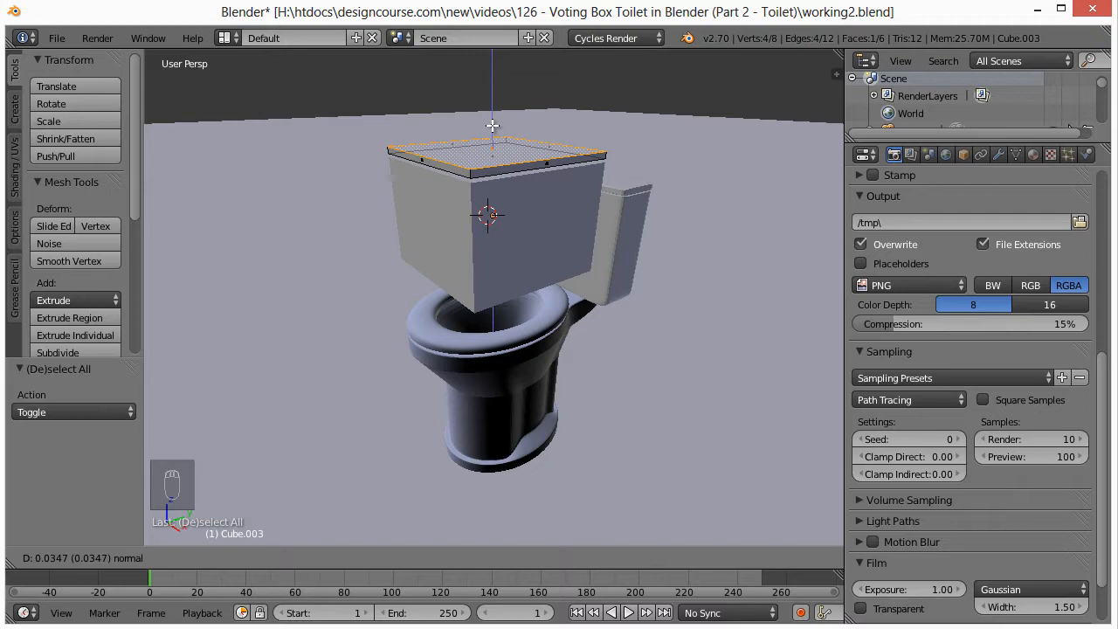
click(493, 125)
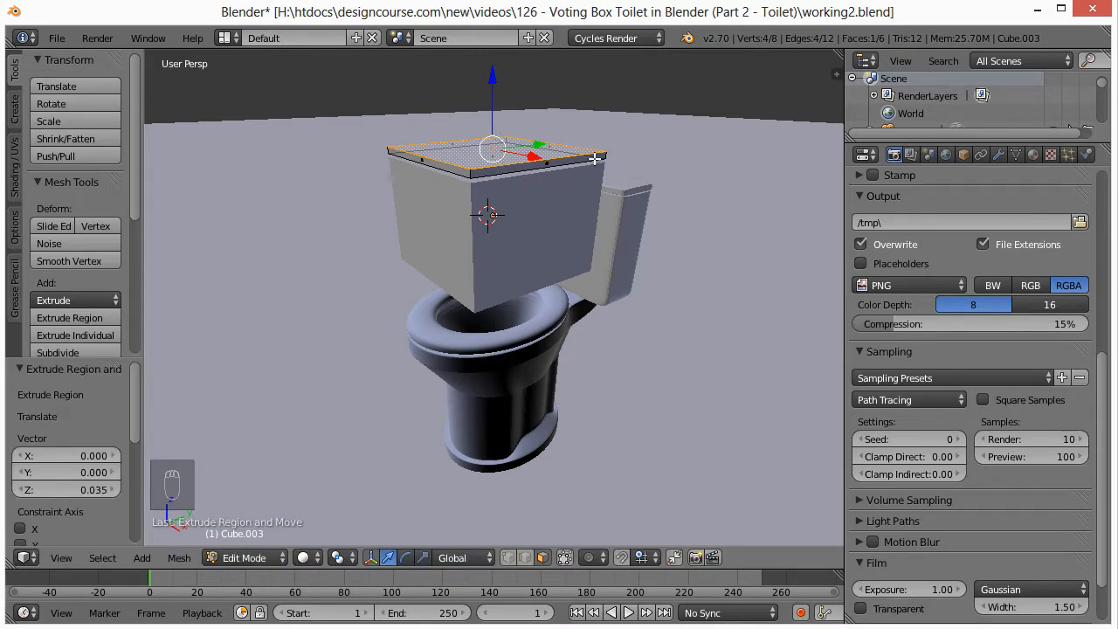
Step: Raise the lid's upper edge on the tank side about 0.232 along Z so the lid slopes
middle_drag(522, 331, 497, 330)
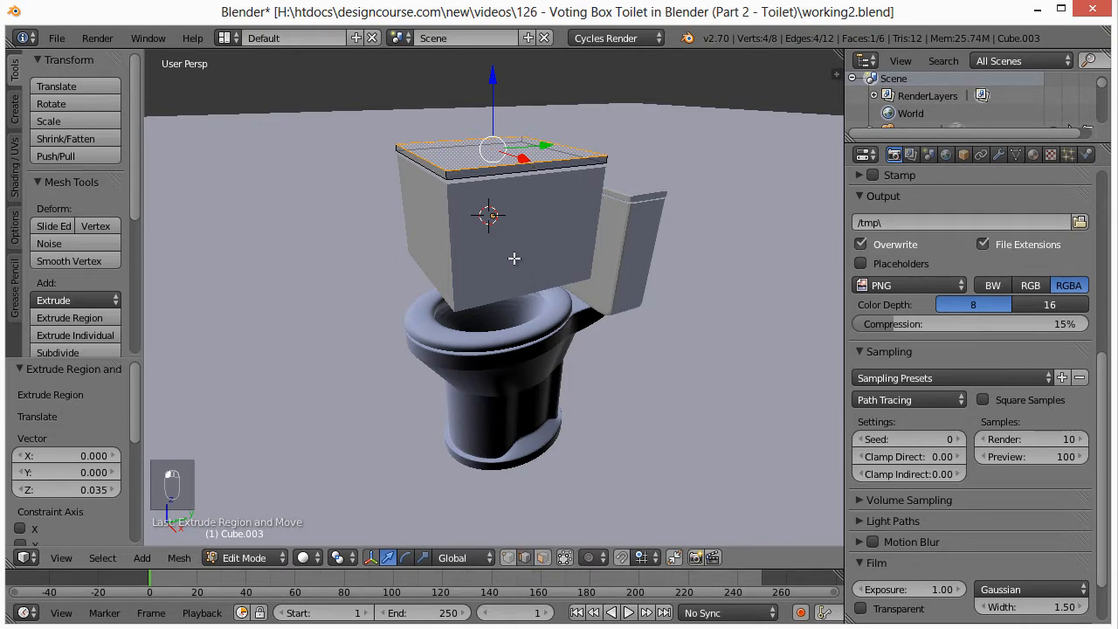
middle_drag(535, 253, 491, 294)
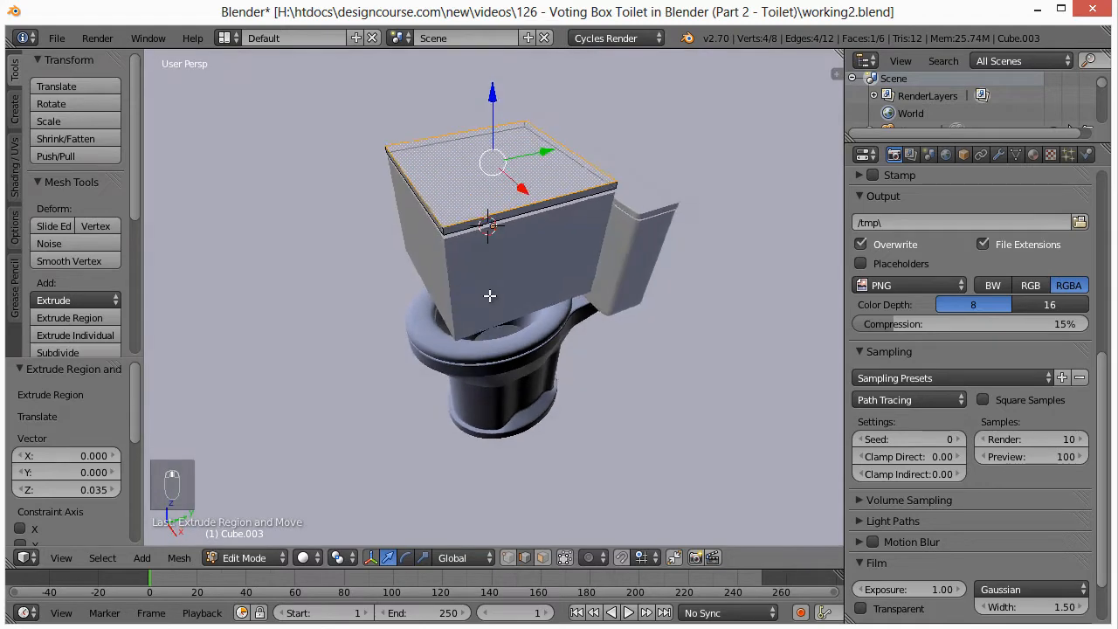
right_click(570, 142)
key(KP_3)
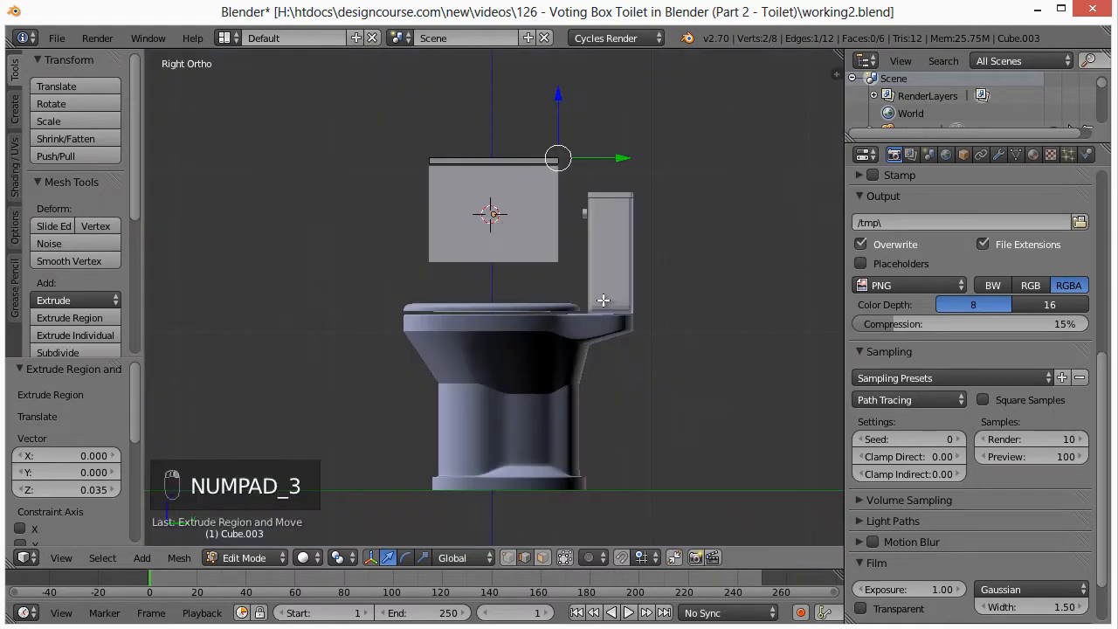
drag(559, 94, 564, 55)
Step: Add two closely spaced loop cuts across the lid's width near the middle of the slope
mouse_move(526, 225)
middle_down()
mouse_move(602, 267)
mouse_move(611, 297)
mouse_move(507, 290)
mouse_move(569, 302)
mouse_move(524, 208)
middle_up()
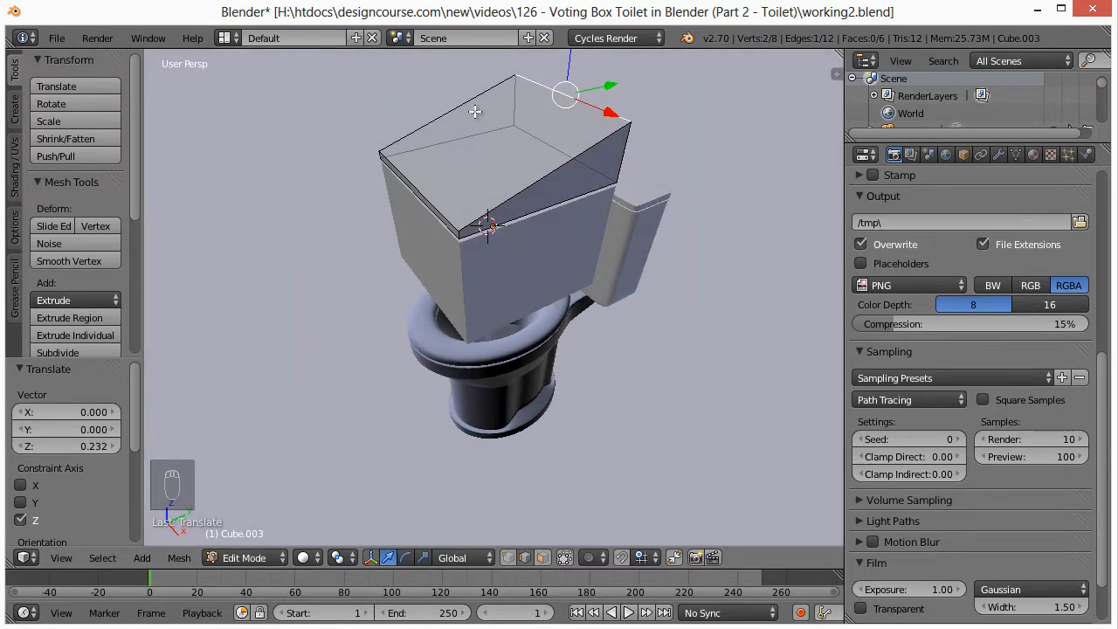
mouse_move(517, 213)
middle_down()
mouse_move(530, 230)
mouse_move(525, 216)
middle_up()
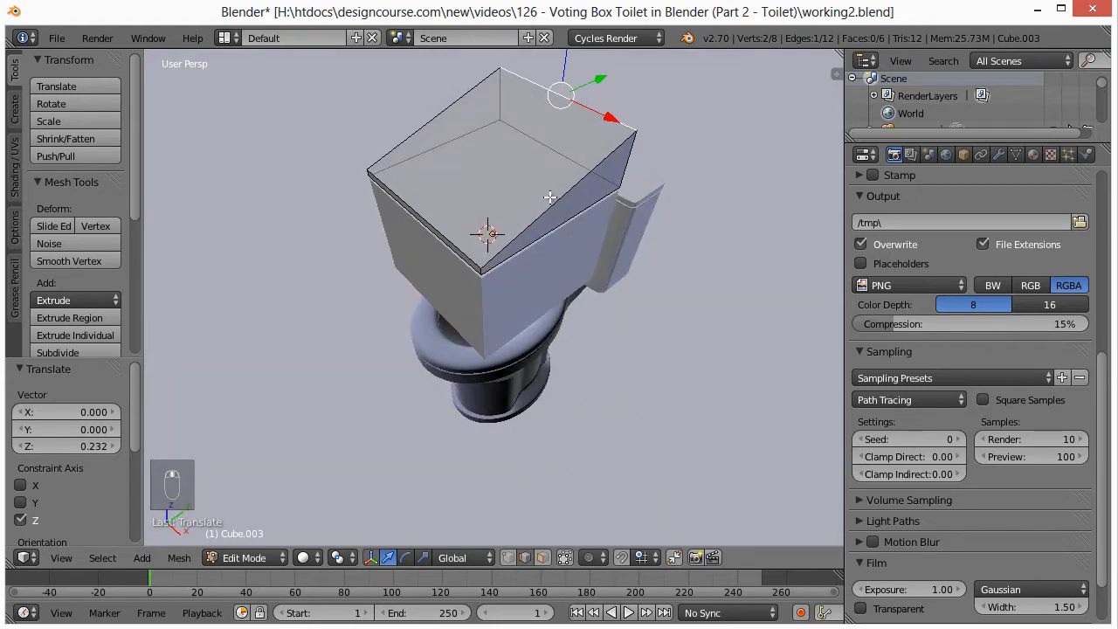
key(ctrl+r)
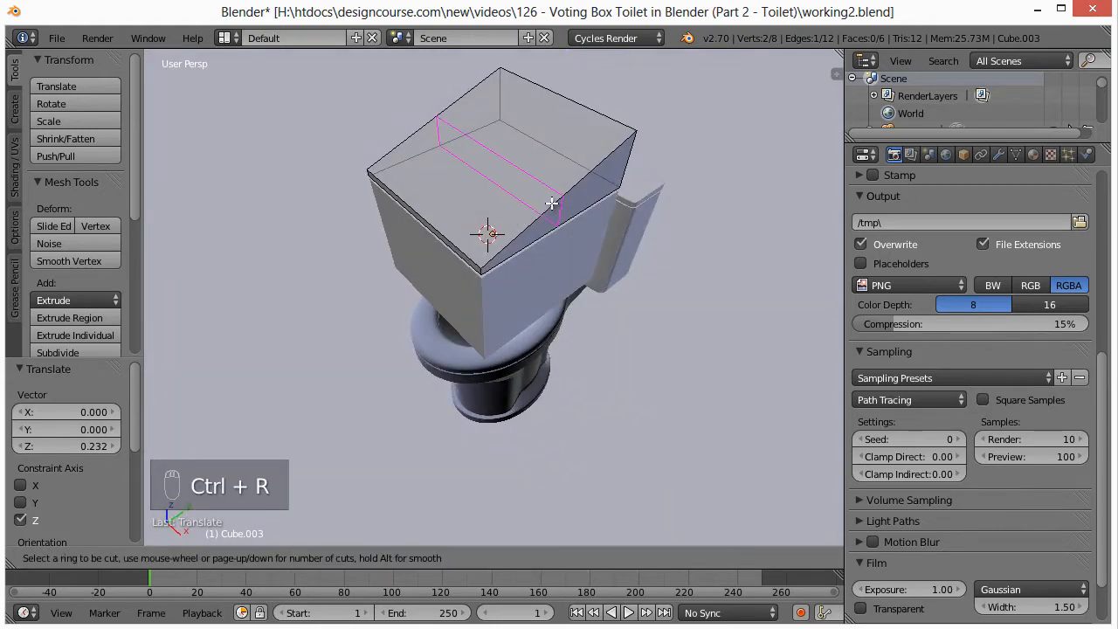
click(551, 204)
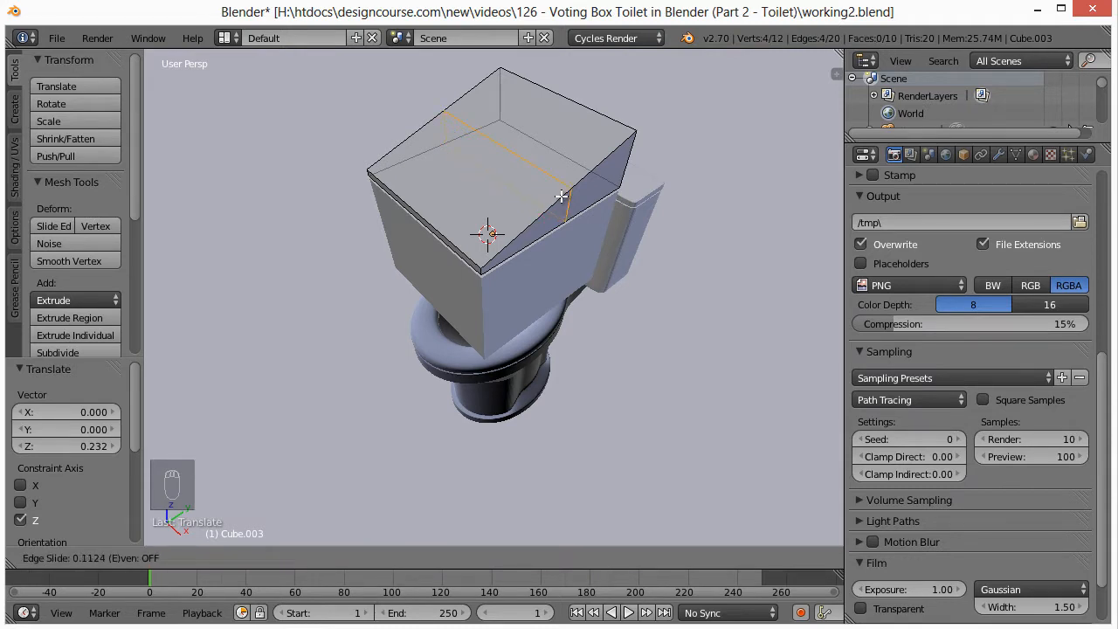
click(561, 197)
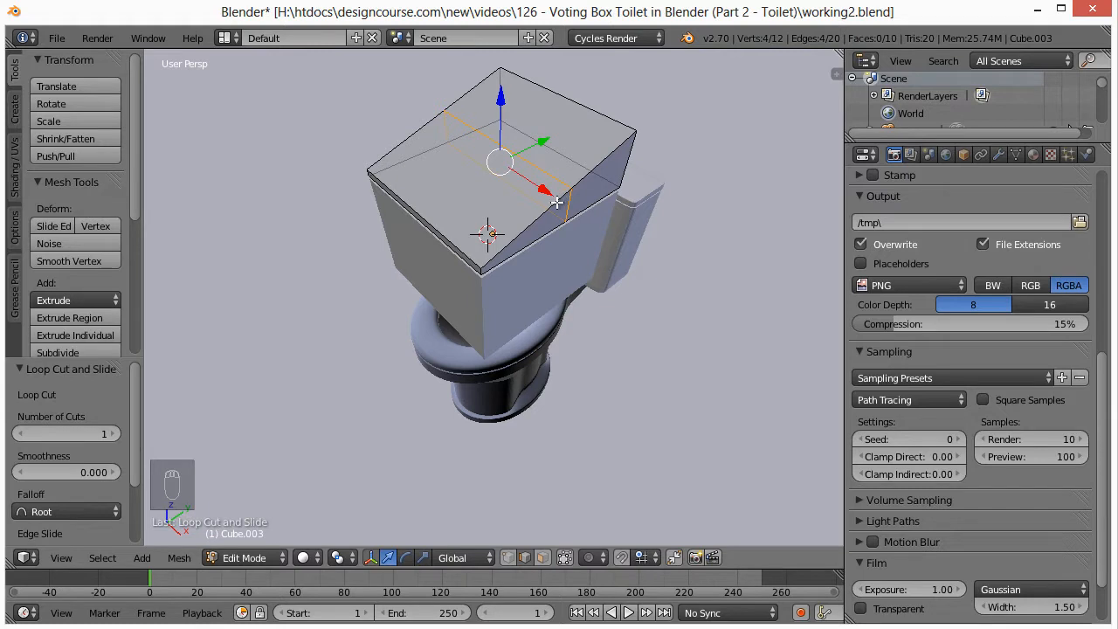
key(ctrl+r)
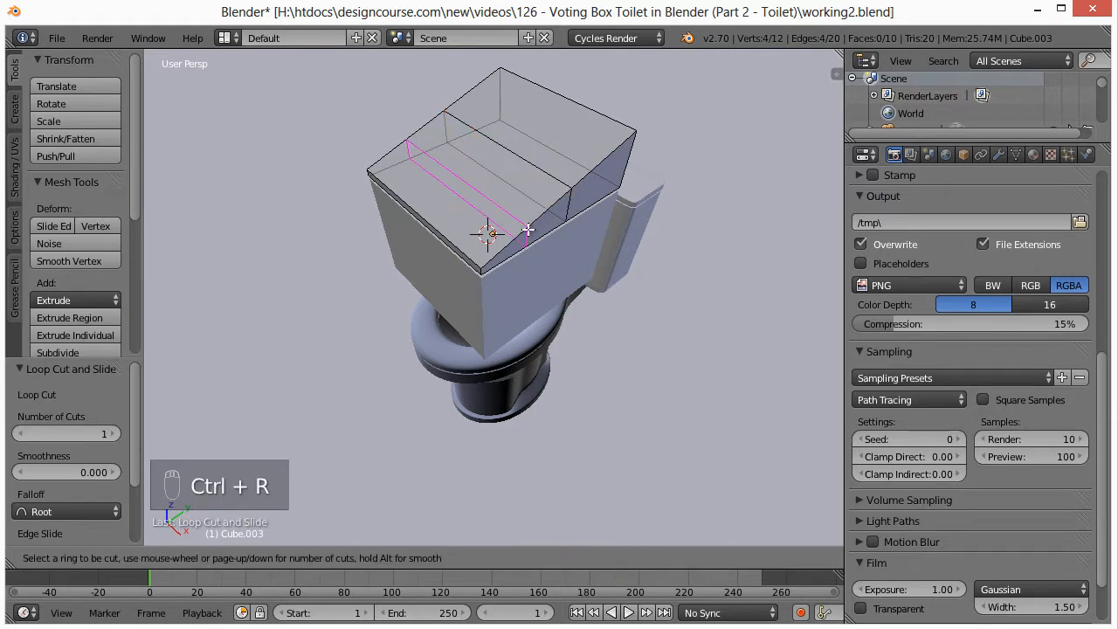
click(529, 230)
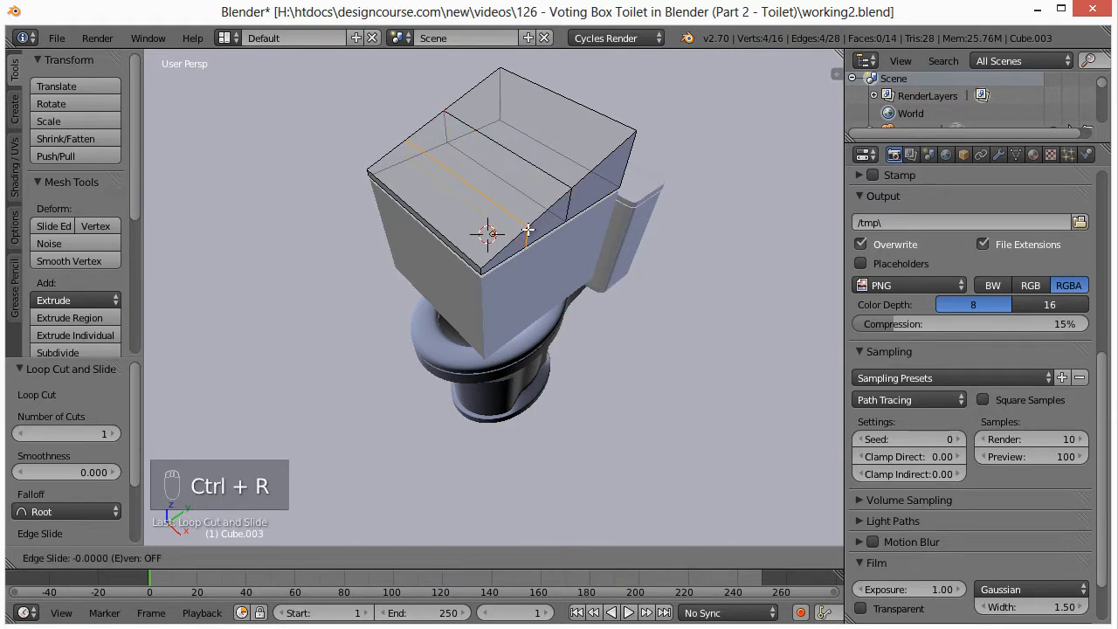
click(562, 201)
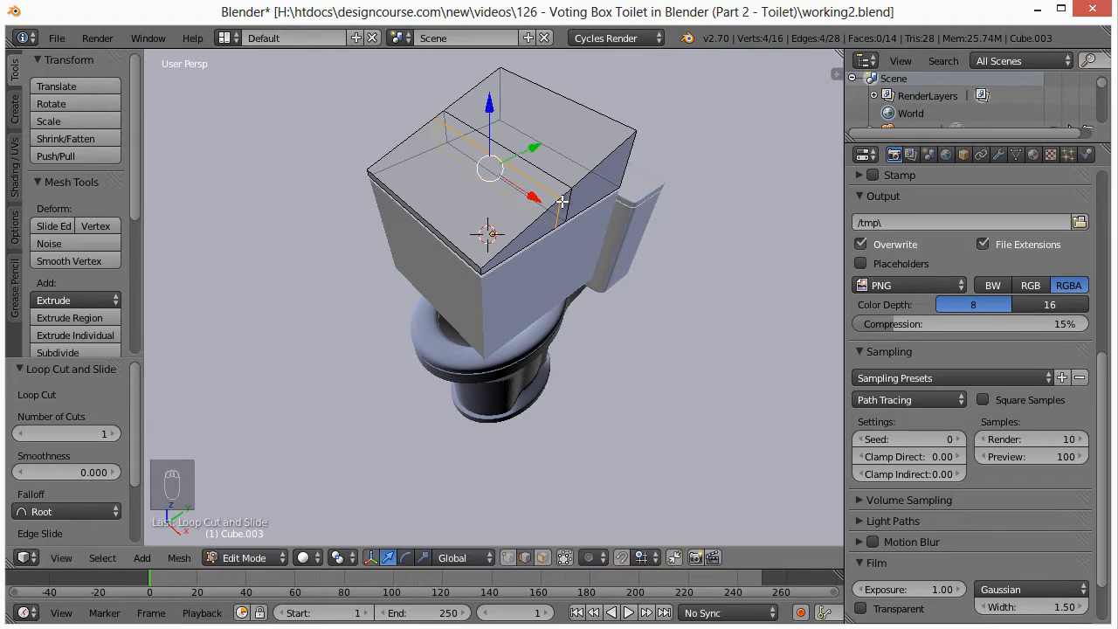
Step: Add two front-to-back loop cuts to the lid, sliding one toward each side
middle_drag(542, 236, 553, 248)
middle_drag(626, 266, 656, 257)
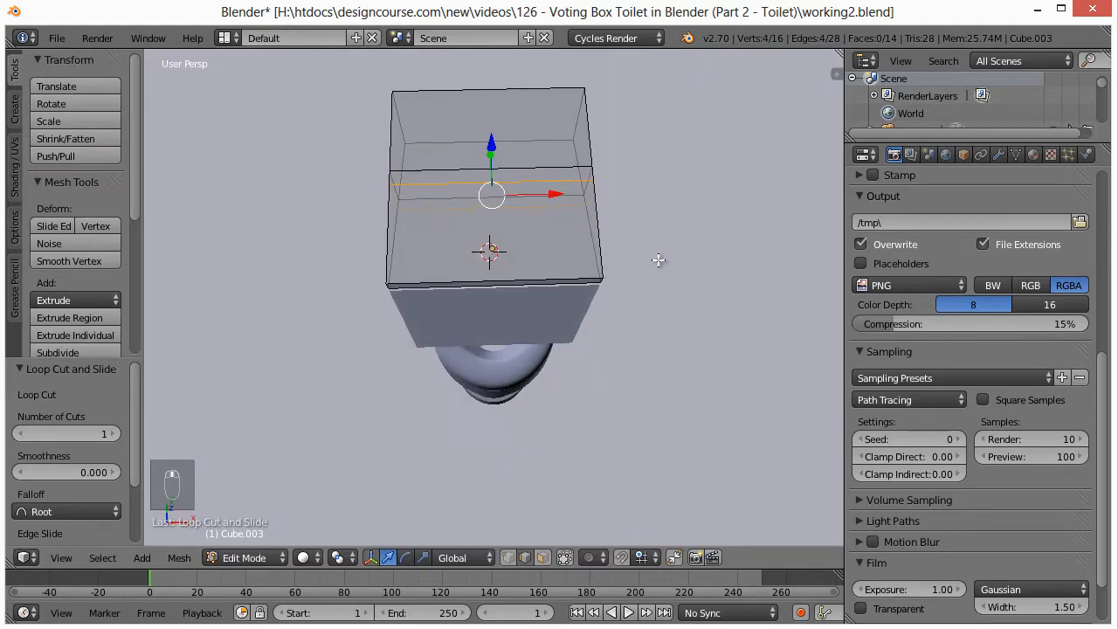
key(ctrl+r)
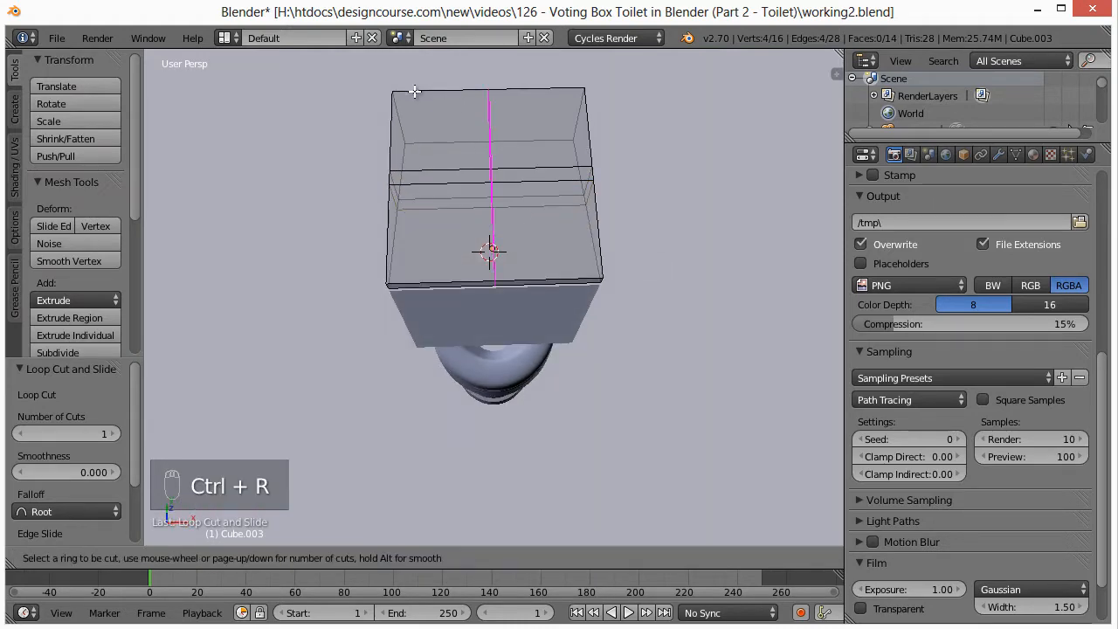
click(483, 88)
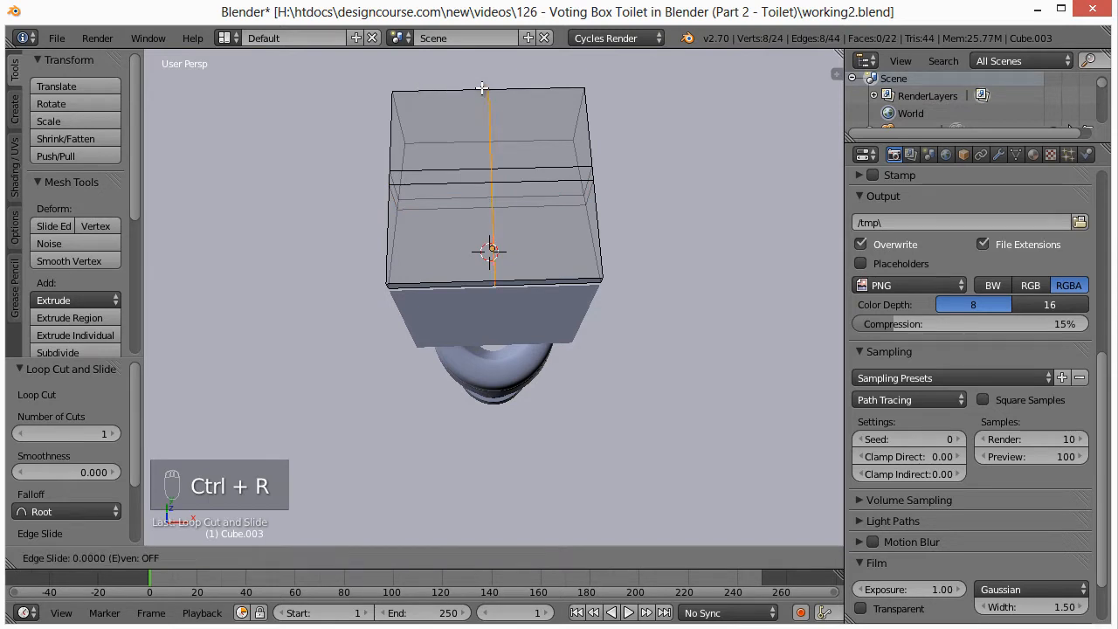
click(429, 89)
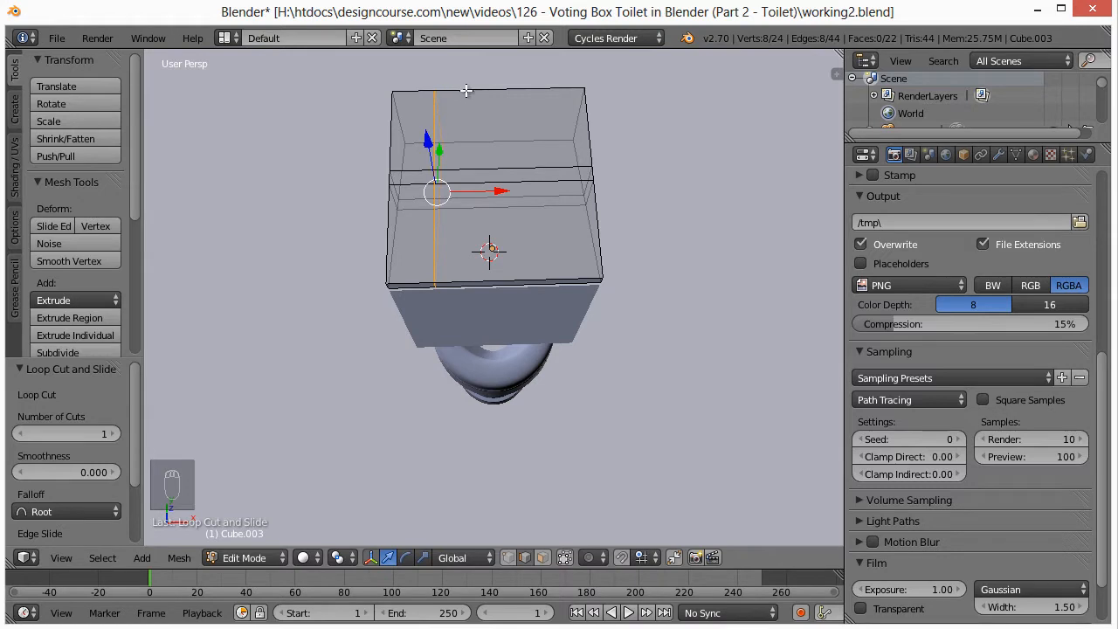
key(ctrl+r)
click(498, 88)
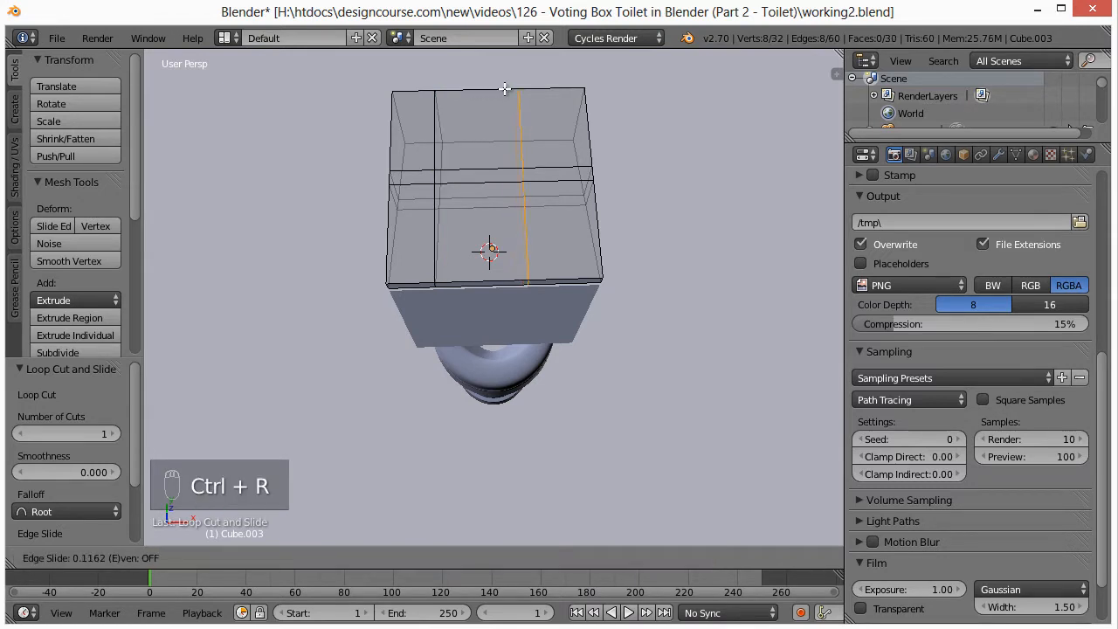
click(521, 88)
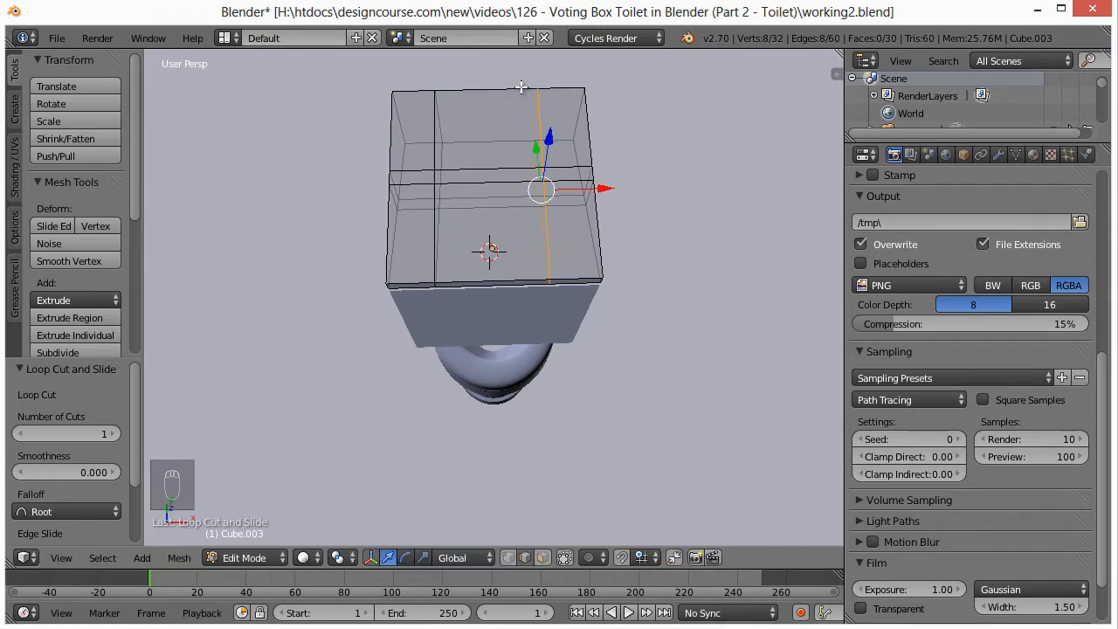
Step: From the top view, move the loop cut on the lid's +X side about 0.029 along X
key(KP_7)
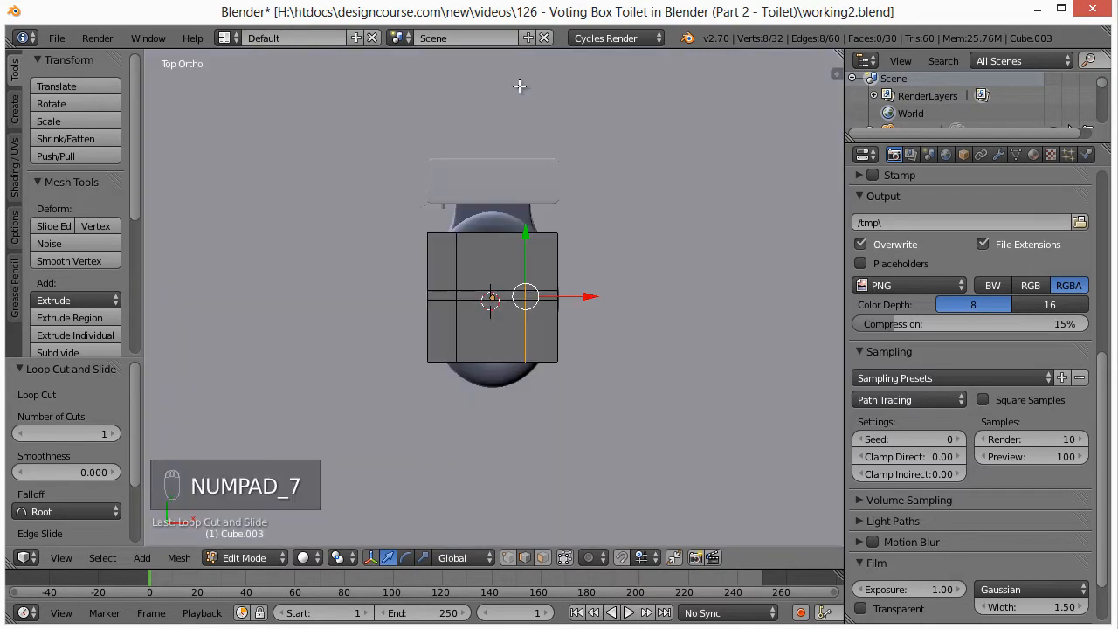
scroll(561, 319, up, 5)
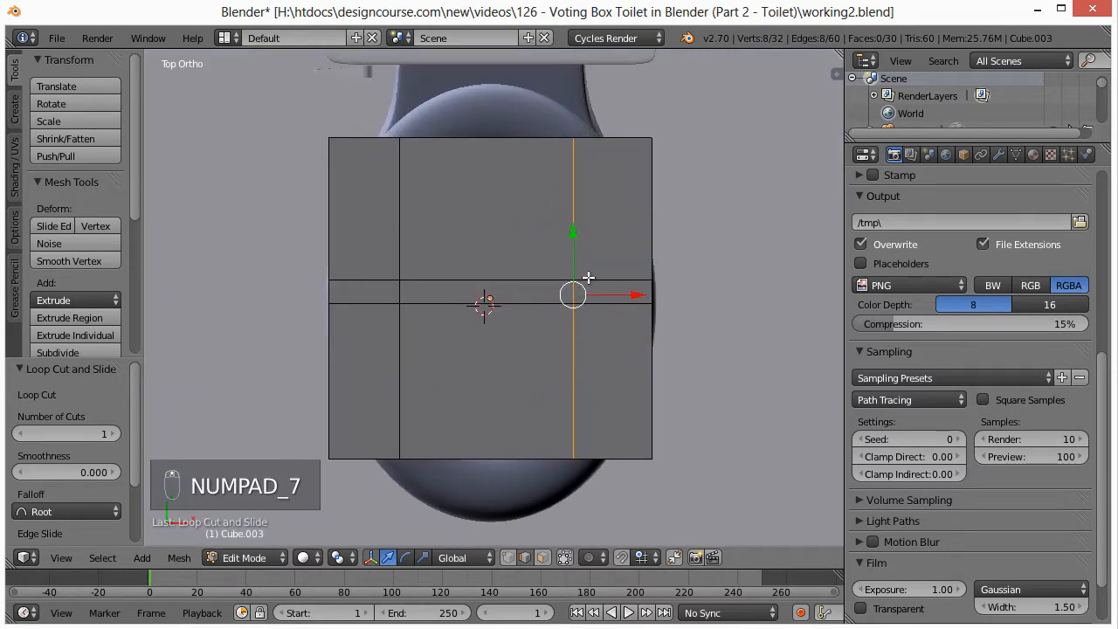
drag(634, 295, 642, 294)
Step: Extrude the narrow central face of the lid's slope about 0.017 downward along Z and delete that face to open a ballot slot
middle_drag(634, 299, 445, 248)
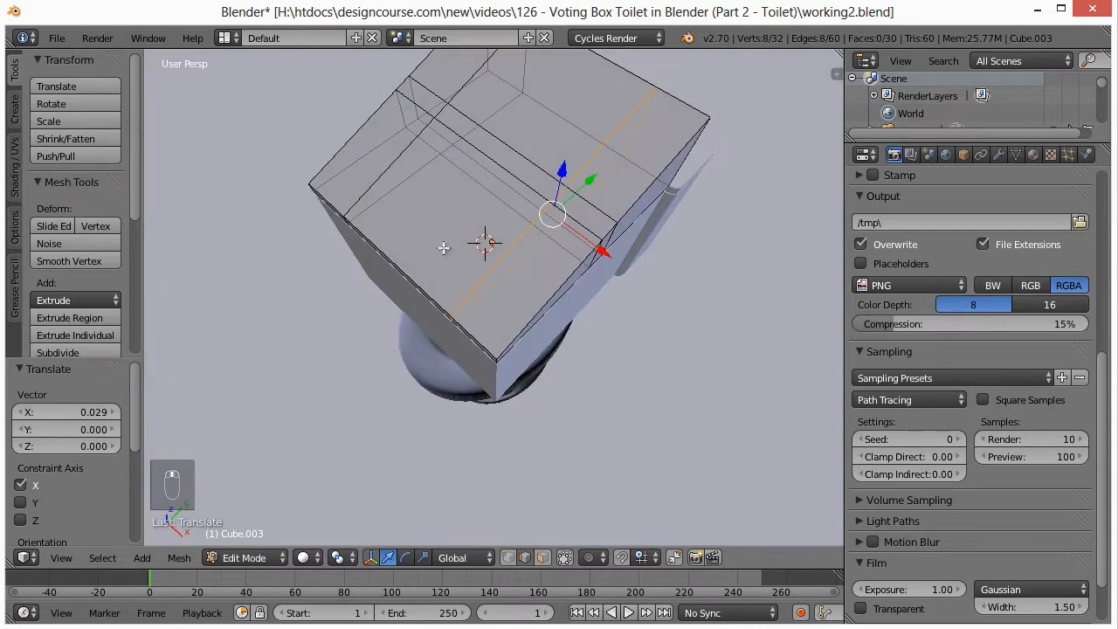
middle_drag(532, 222, 502, 179)
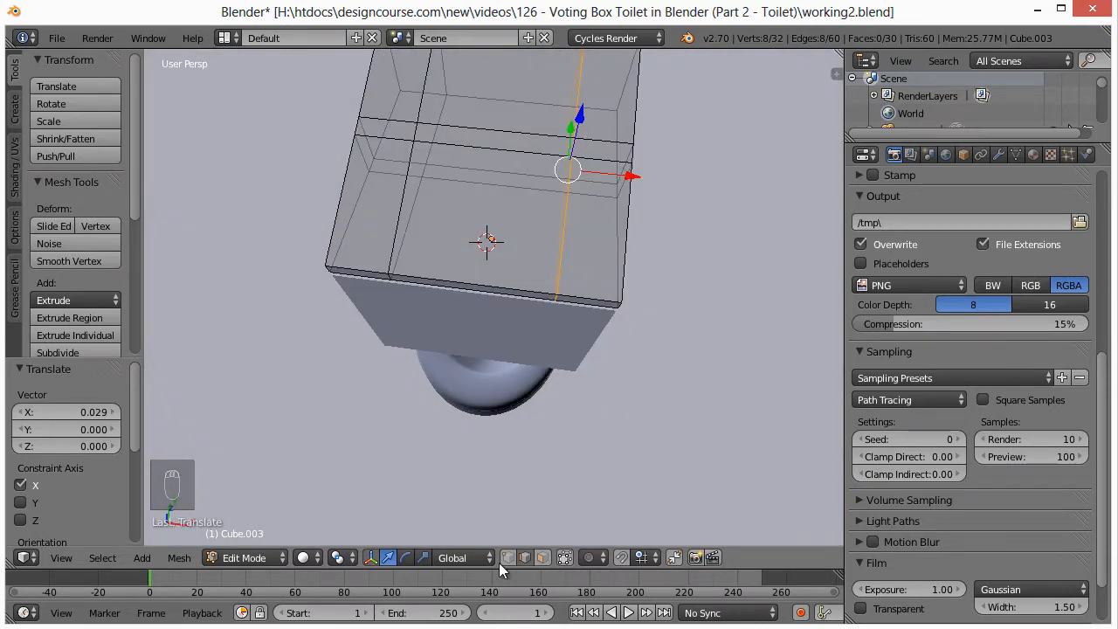
click(542, 557)
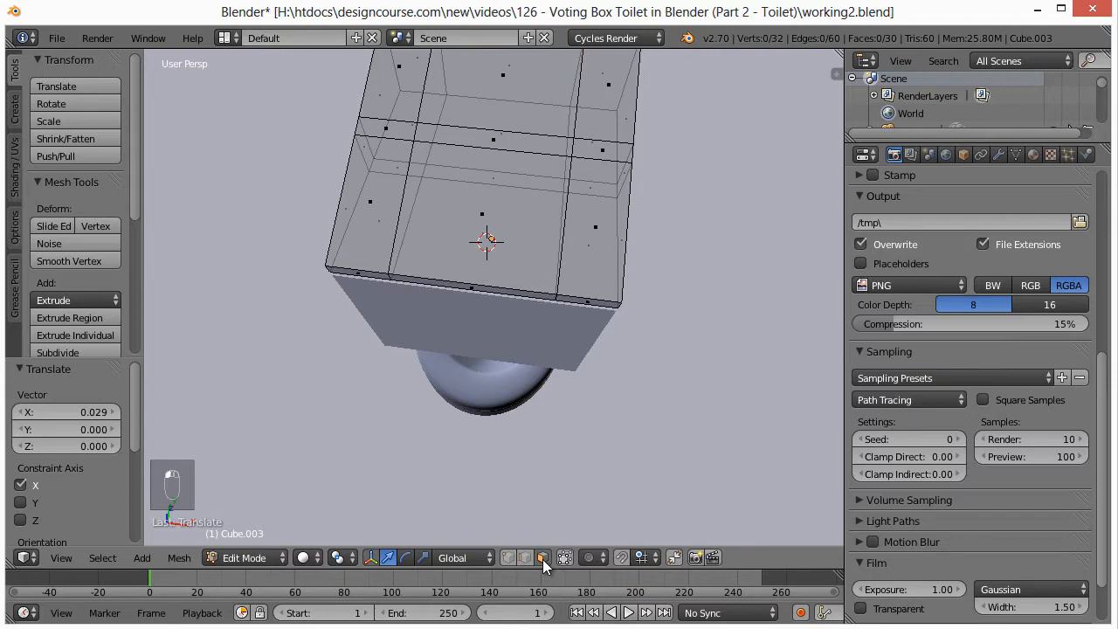
right_click(495, 138)
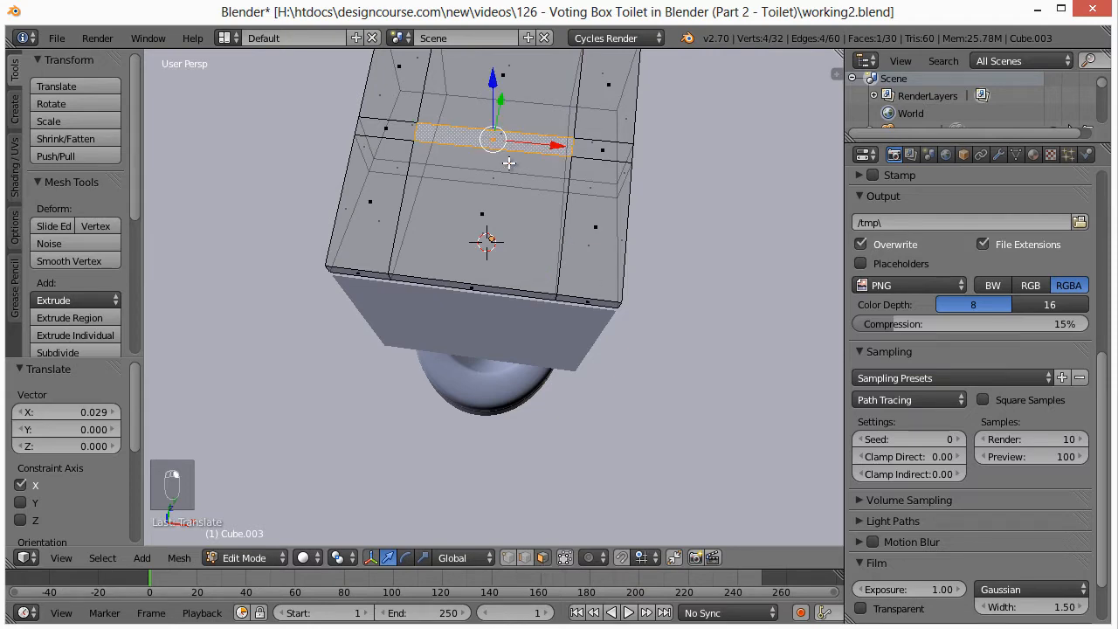
middle_drag(512, 257, 530, 343)
scroll(533, 402, up, 4)
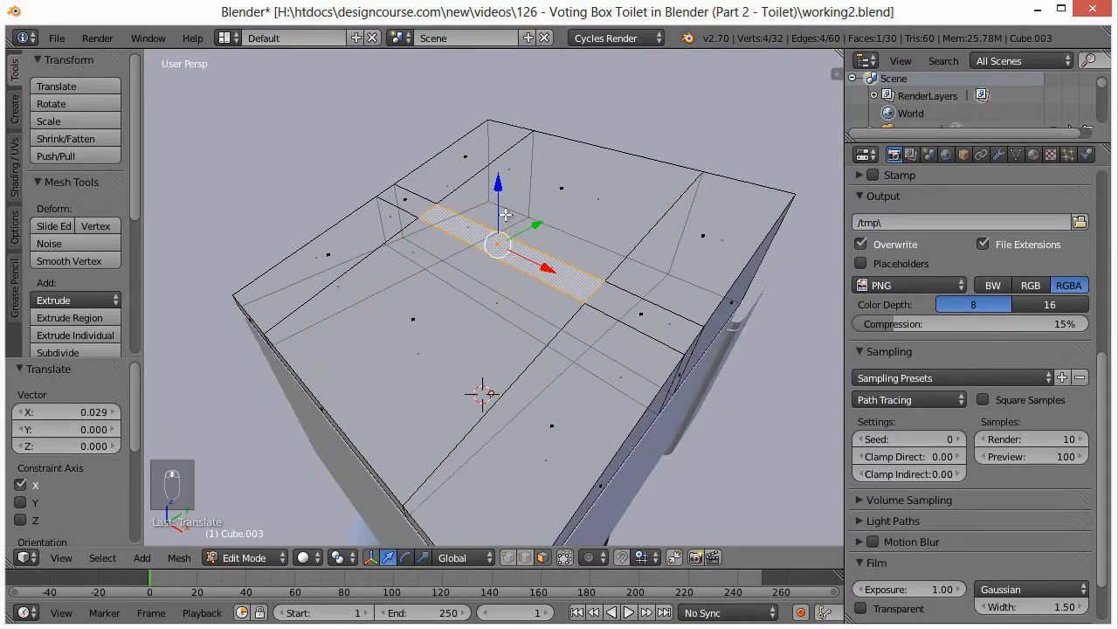
key(e)
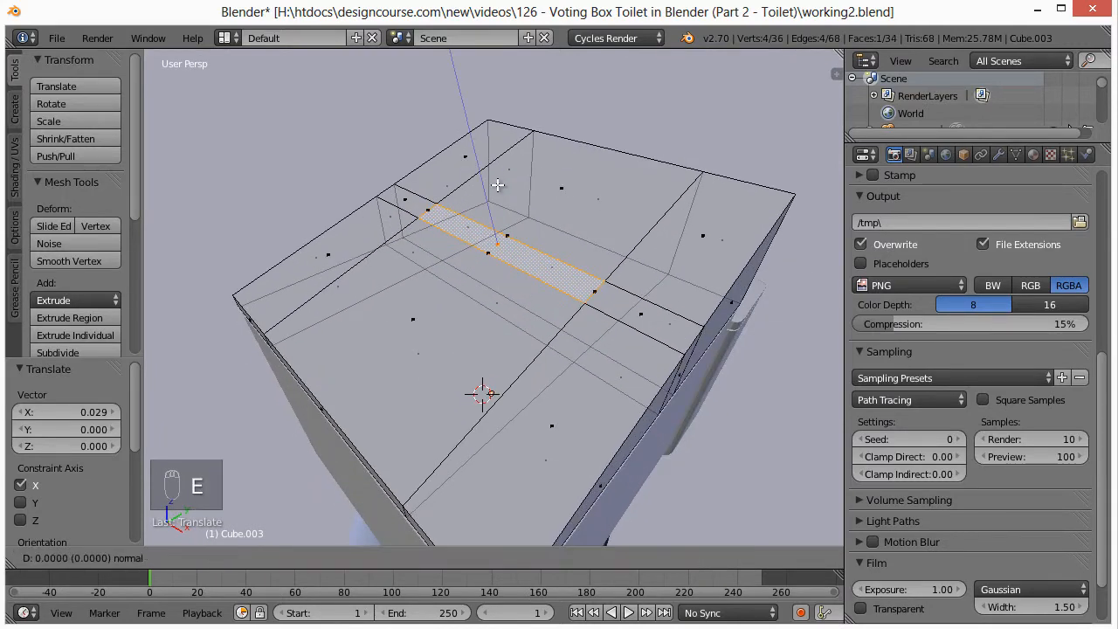
click(498, 185)
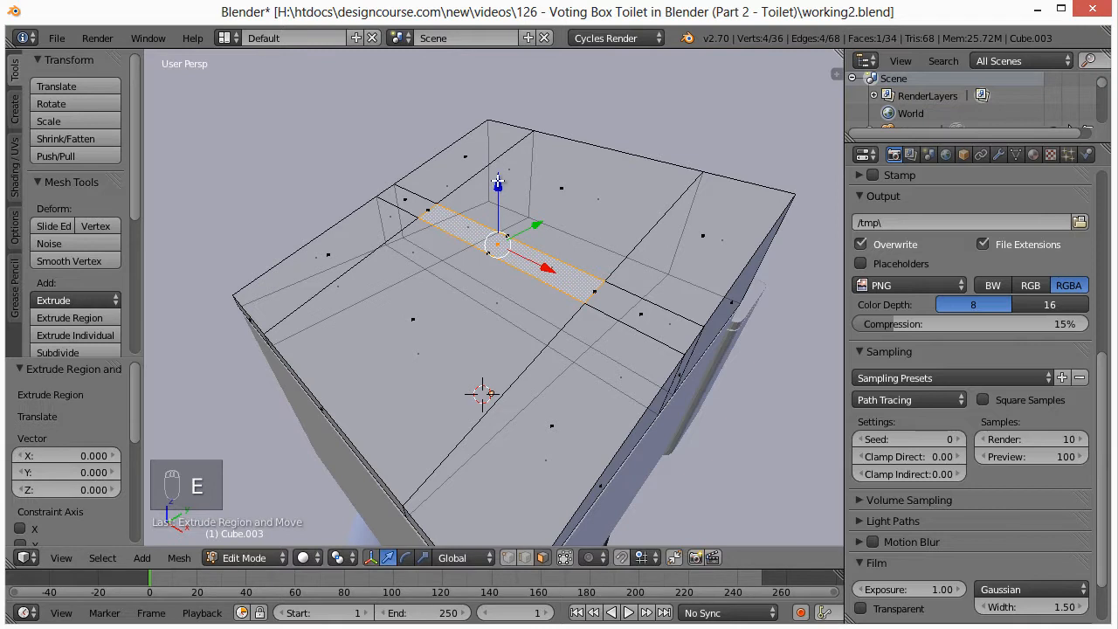
drag(498, 182, 498, 186)
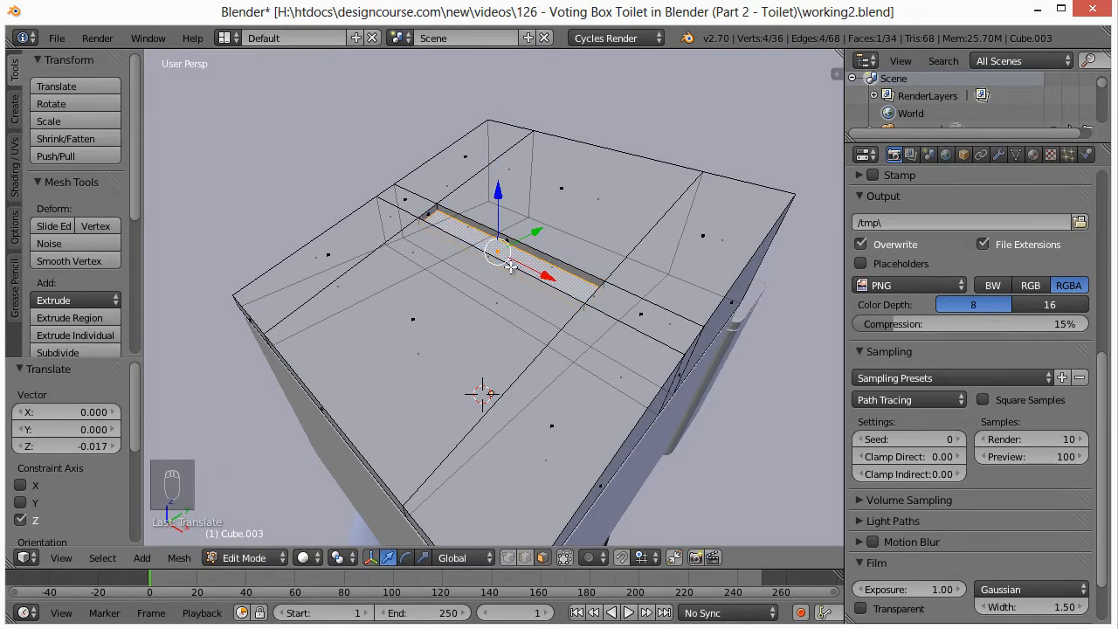
key(Delete)
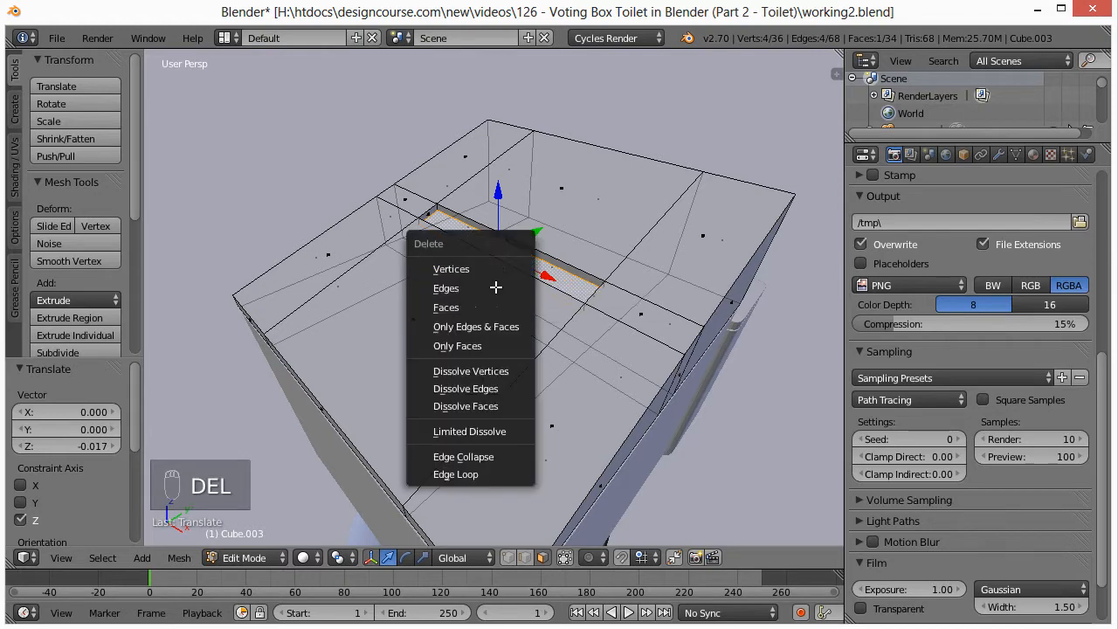
click(461, 309)
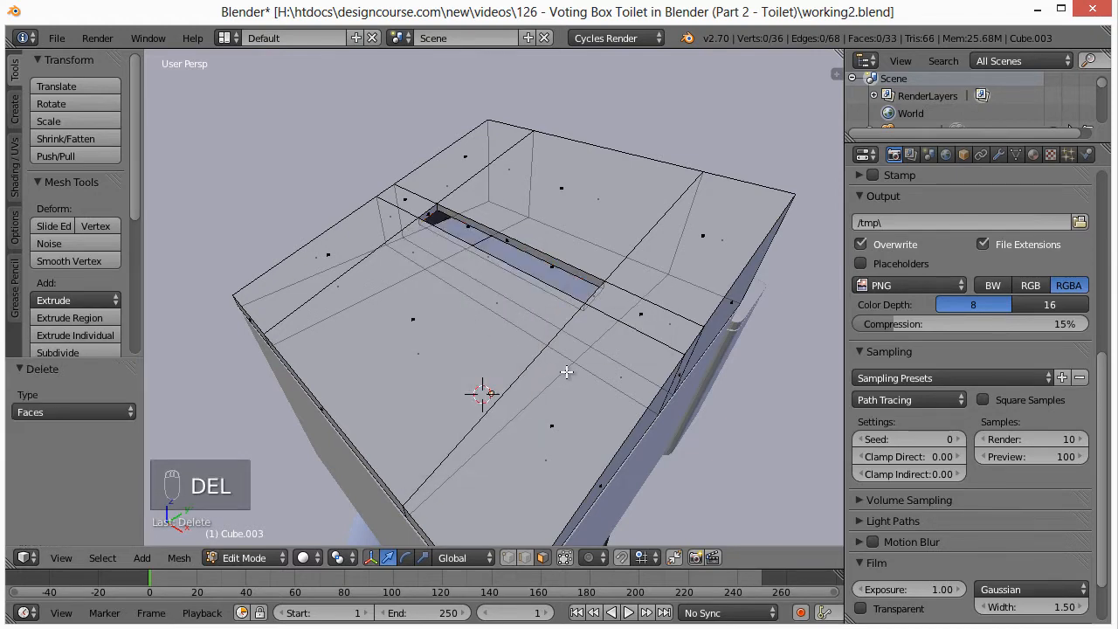
Step: Place the 3D cursor near the box's lower rear corner on its +X side, using the right and front orthographic views
scroll(482, 393, down, 5)
middle_drag(552, 381, 570, 353)
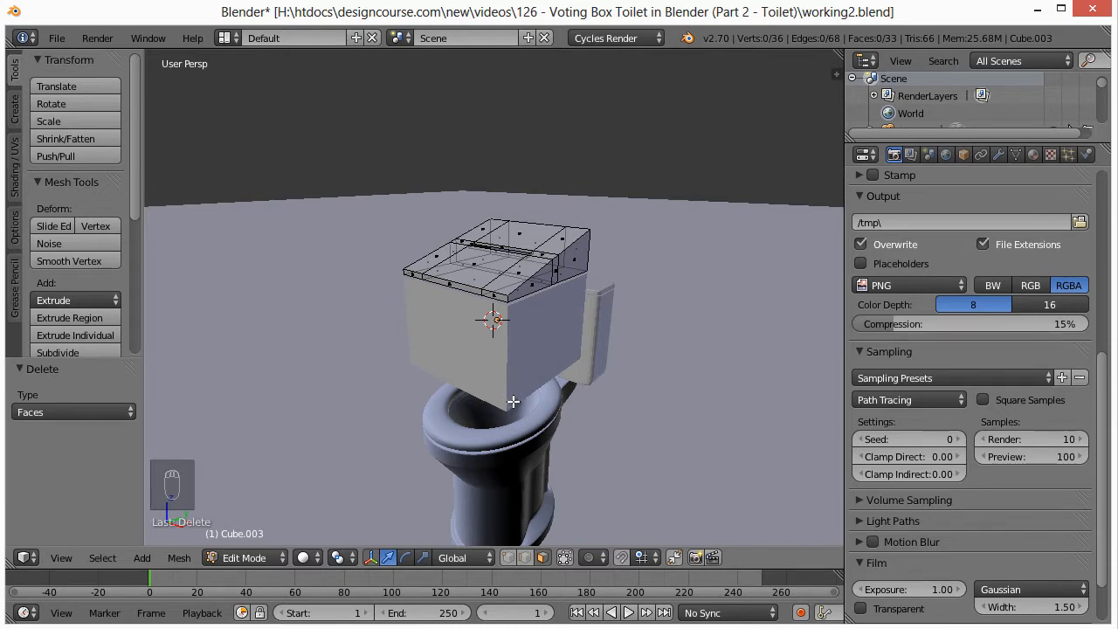
middle_drag(513, 401, 511, 362)
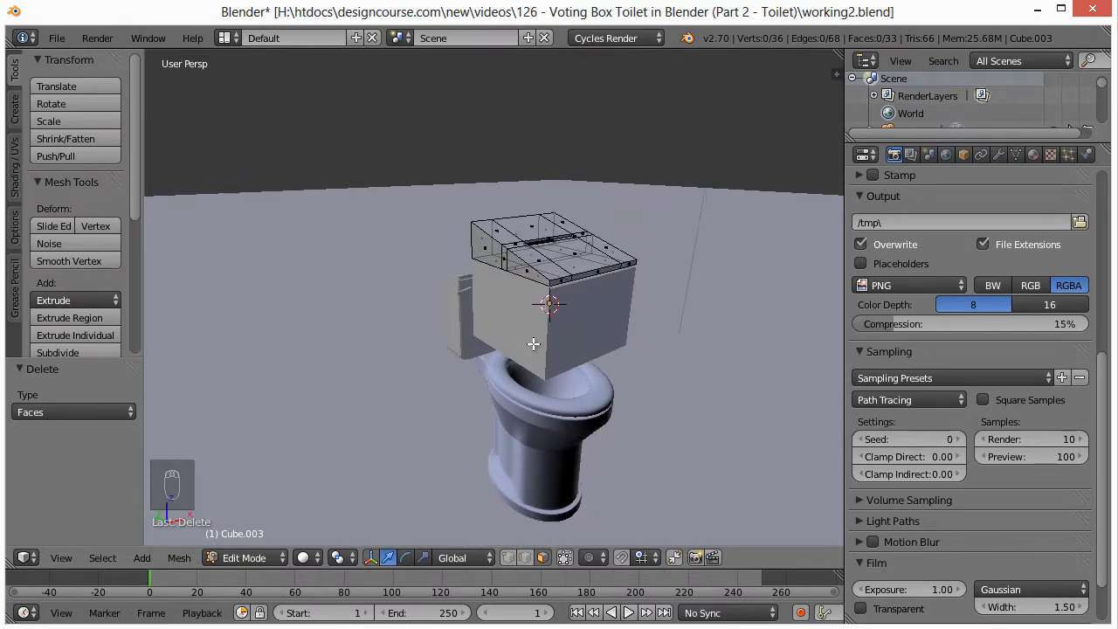
middle_drag(531, 371, 509, 387)
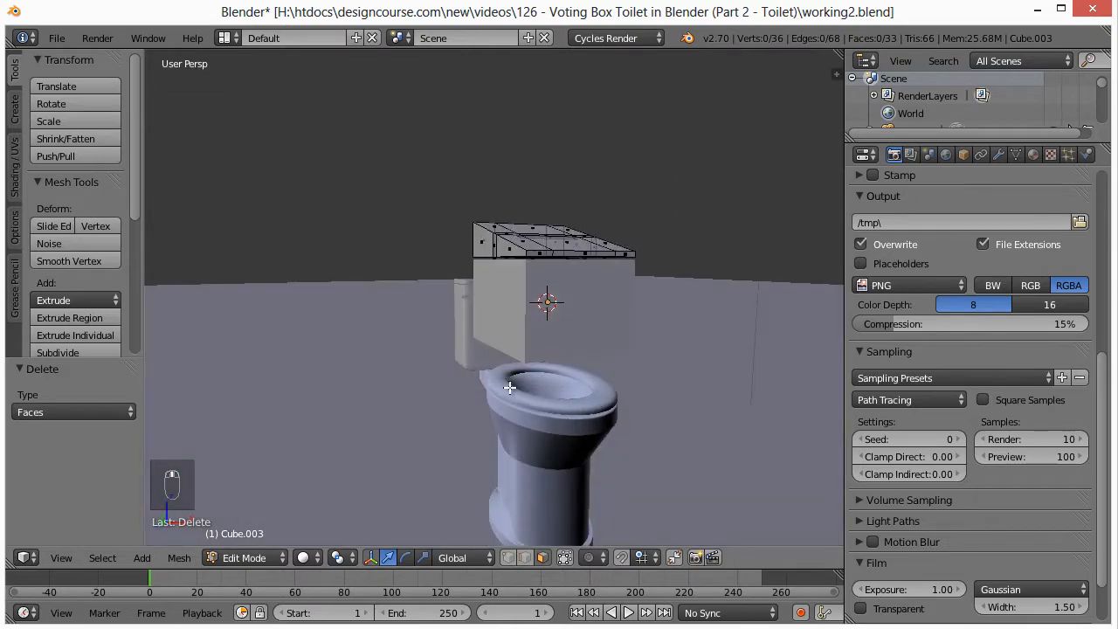
scroll(520, 389, up, 5)
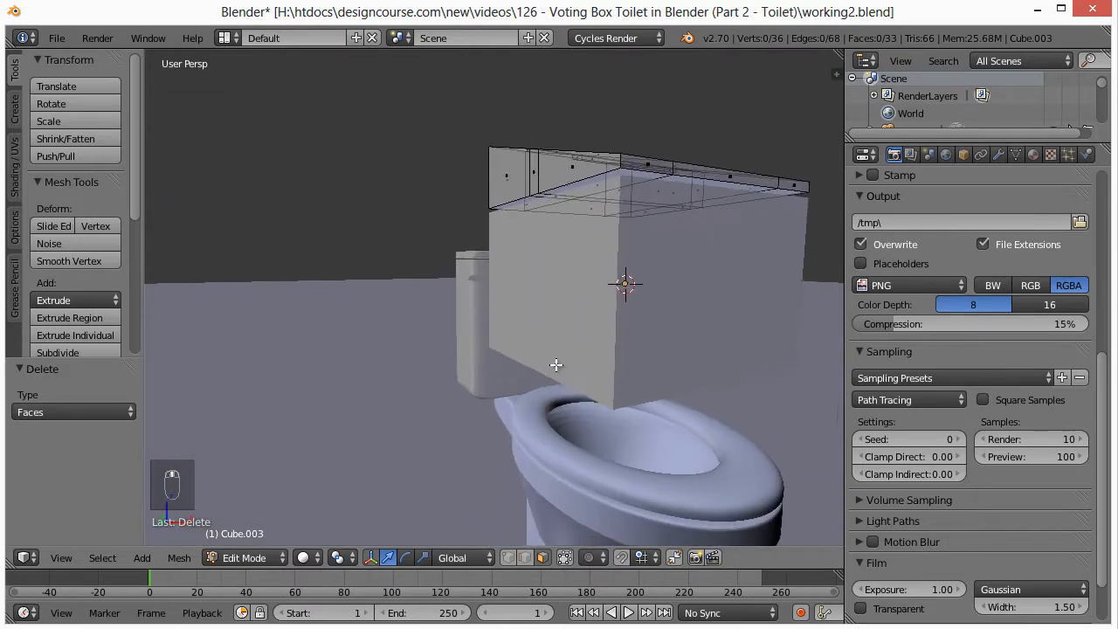
middle_drag(556, 400, 591, 394)
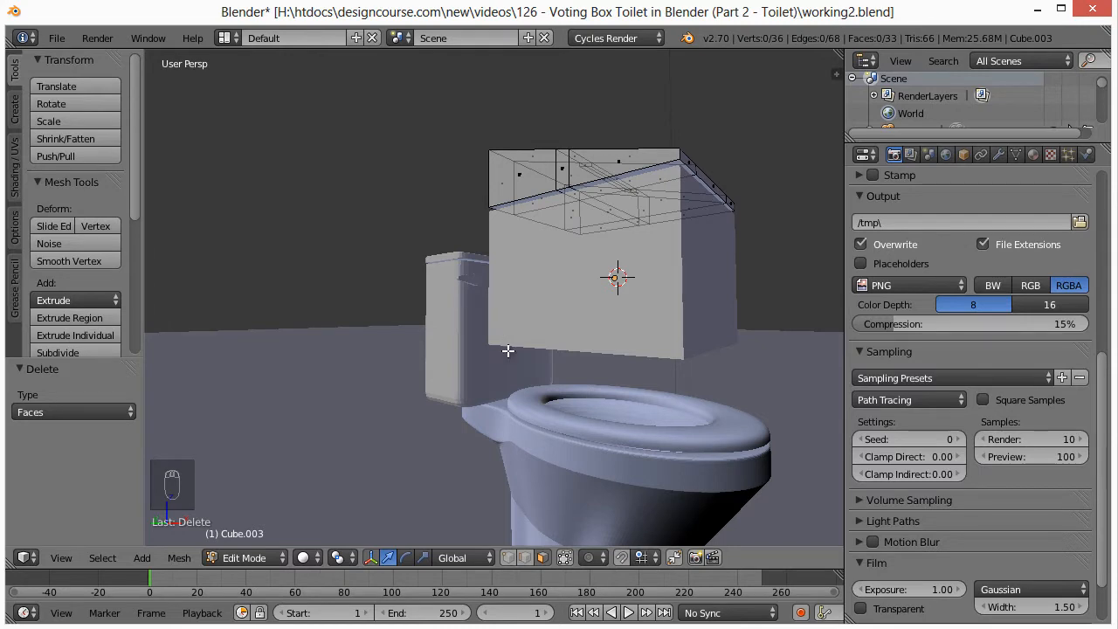
key(KP_3)
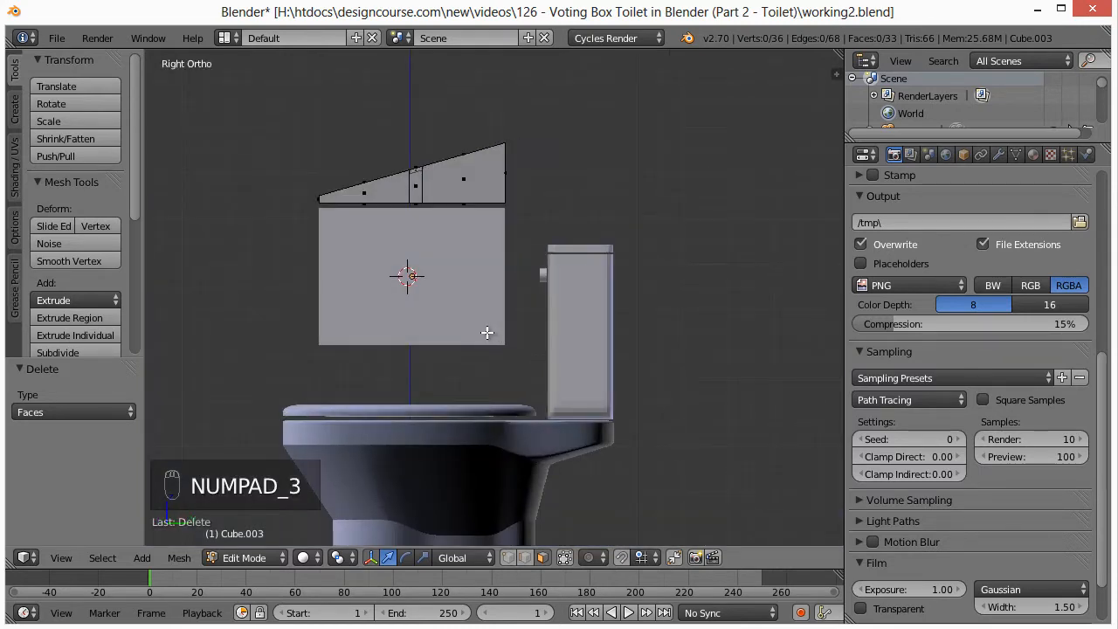
click(486, 331)
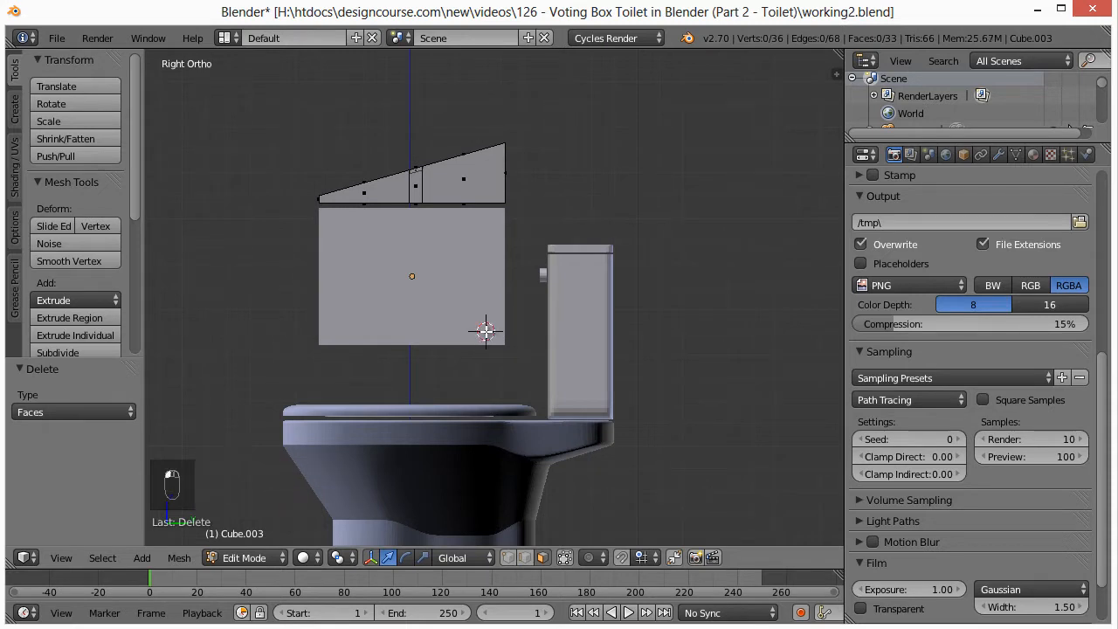
key(KP_1)
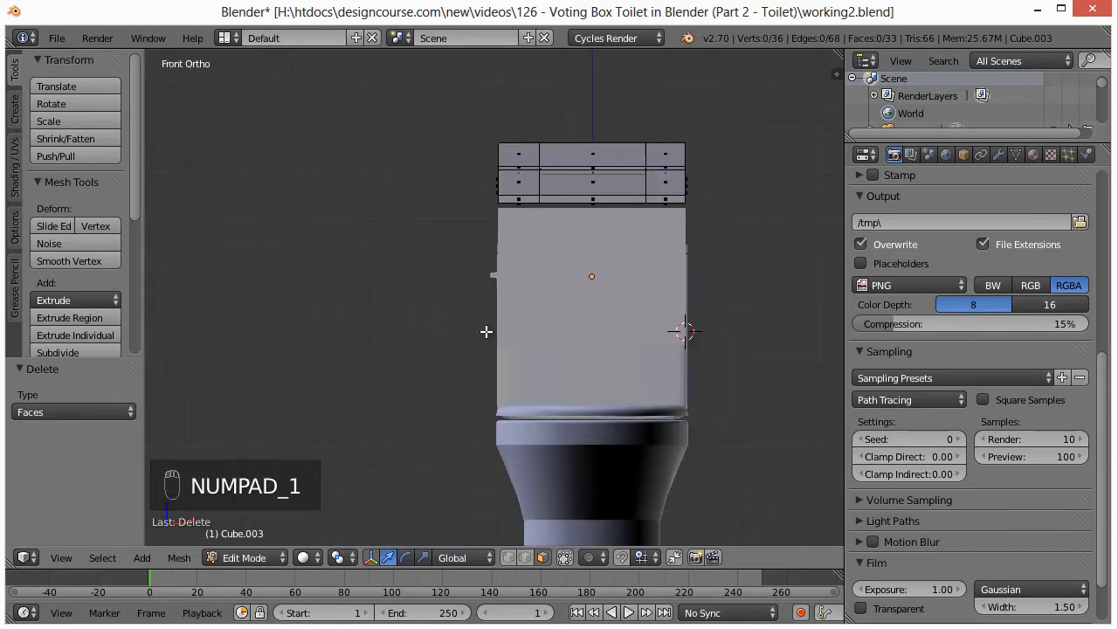
click(688, 333)
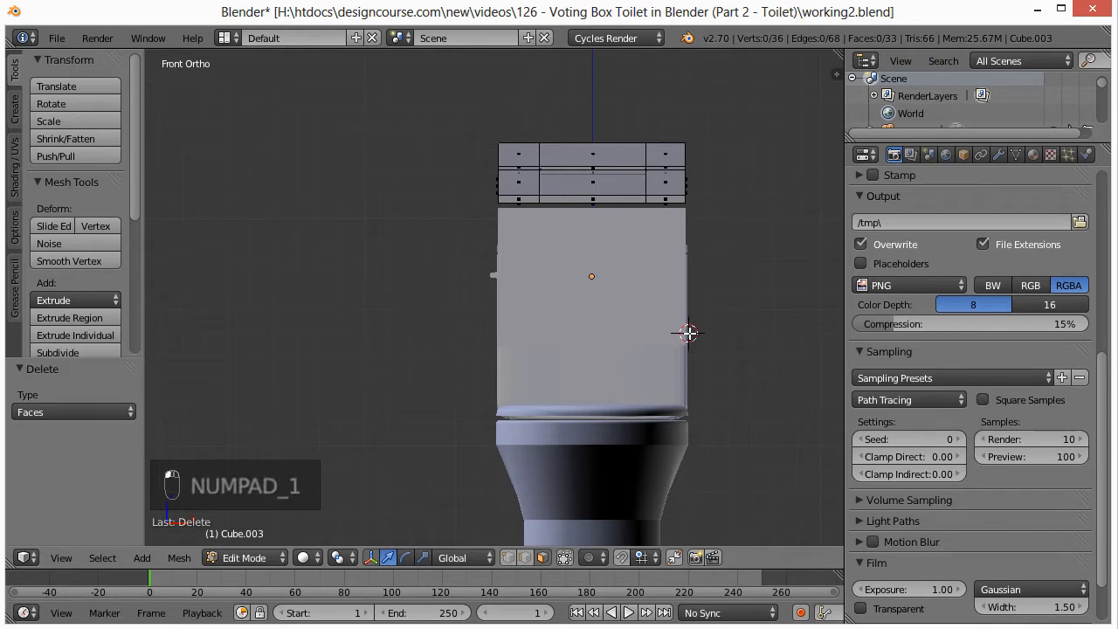
click(692, 332)
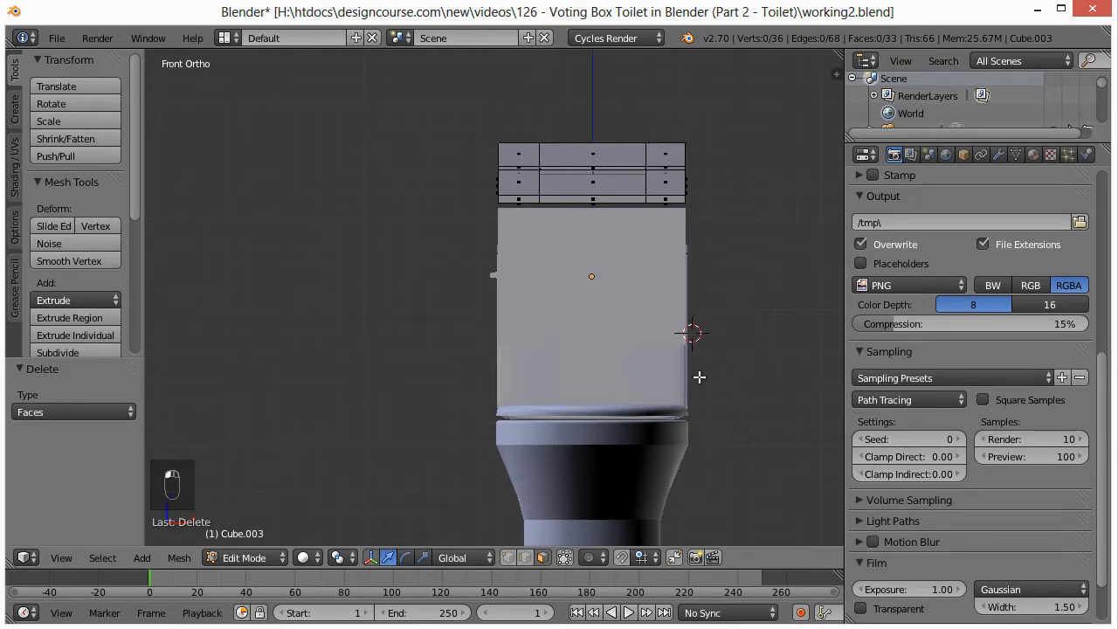
Step: From the right view, reposition the 3D cursor just inside the box's lower rear corner
middle_drag(699, 377, 614, 412)
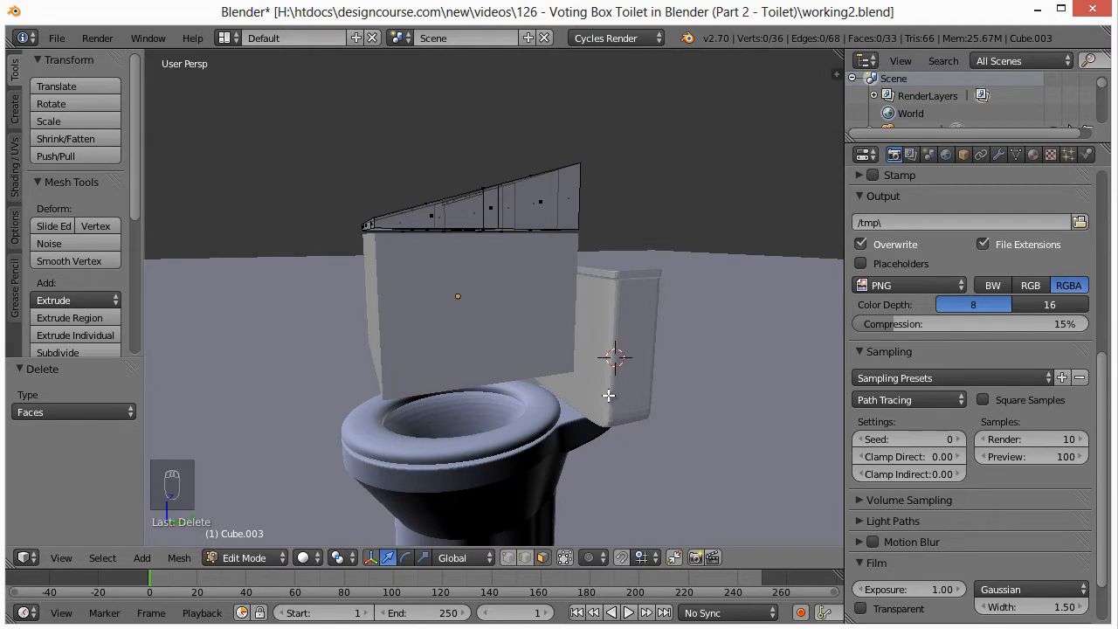
key(KP_3)
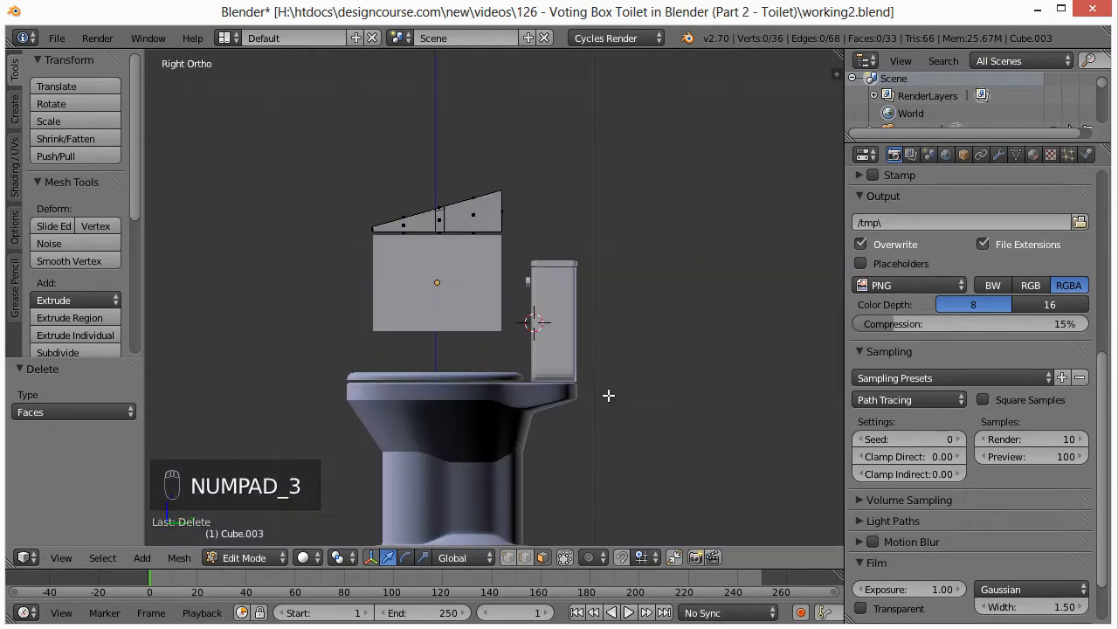
click(492, 321)
middle_drag(504, 326, 567, 367)
Step: Add a 32-vertex cylinder at the 3D cursor and scale it uniformly to about 0.034
key(shift+a)
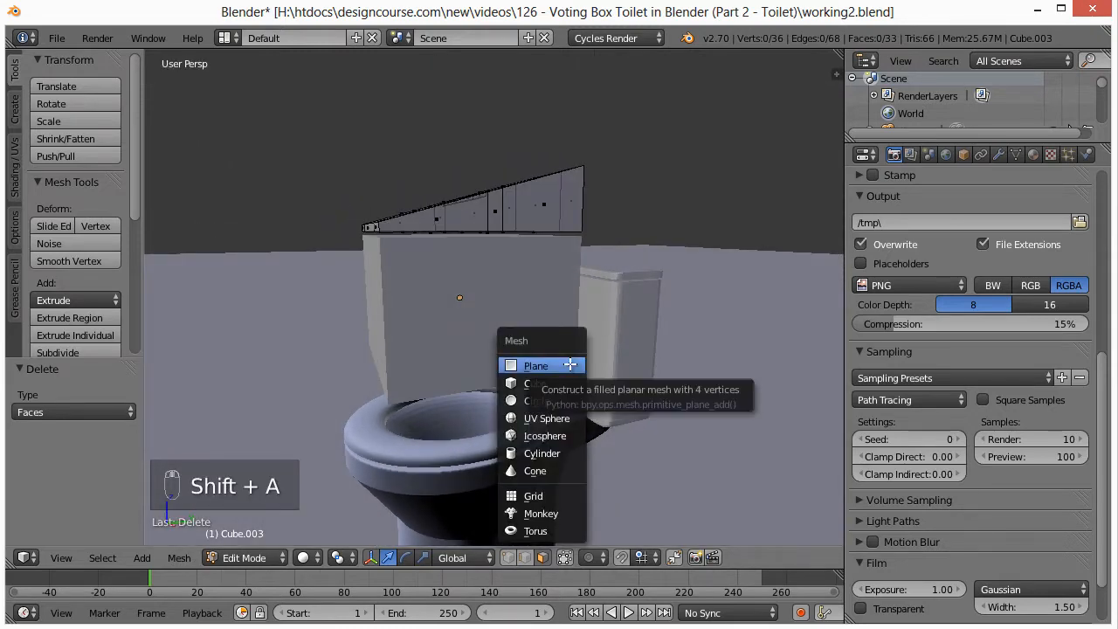
click(558, 455)
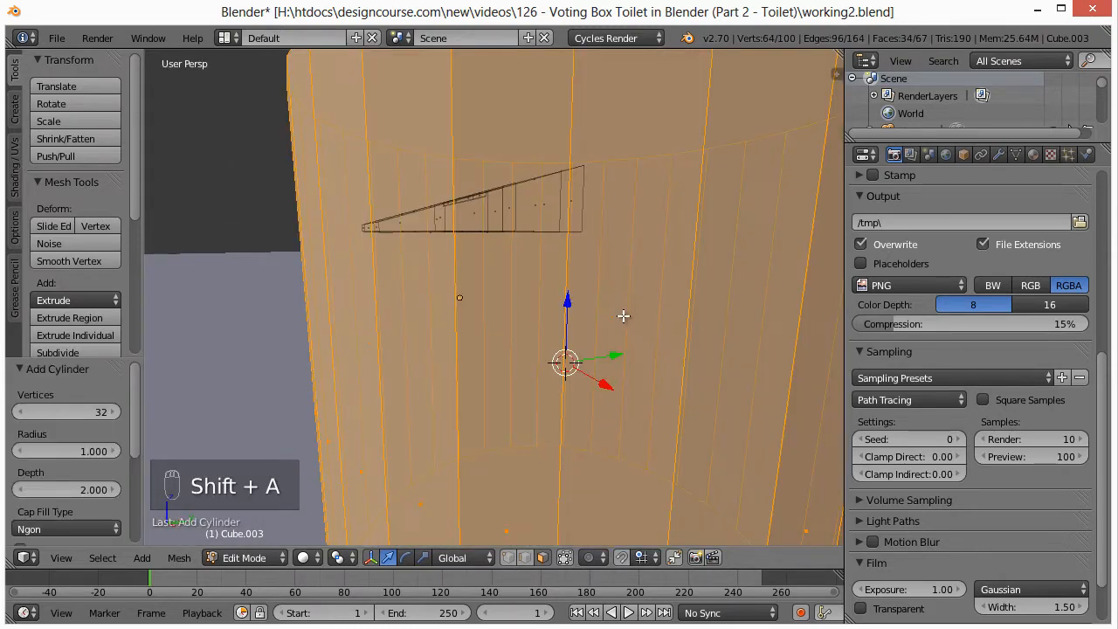
key(s)
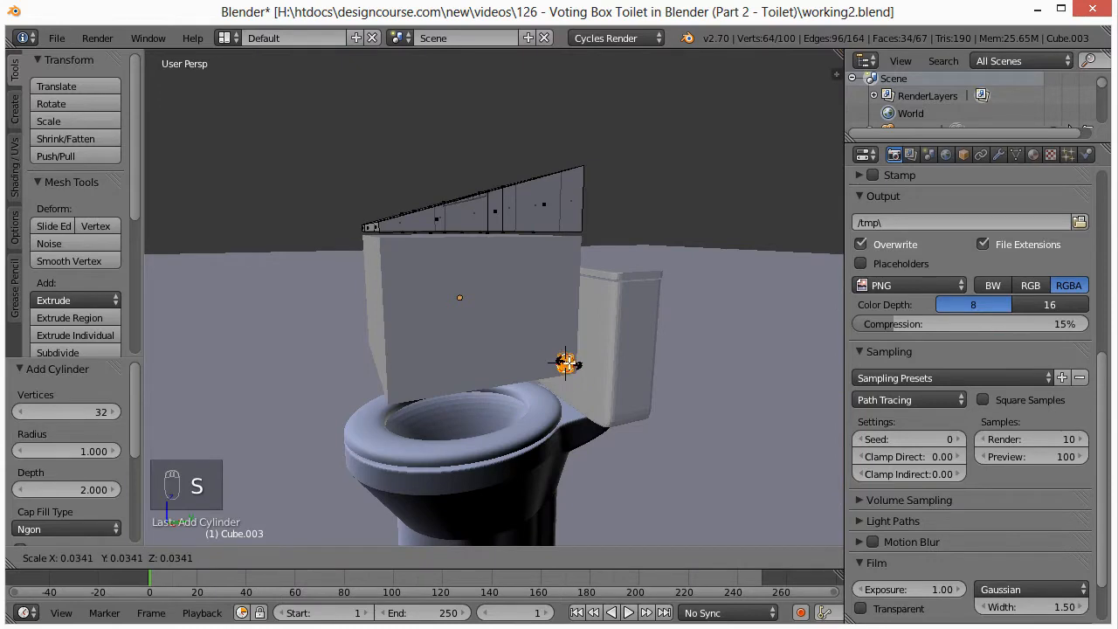
click(566, 363)
Step: From the front view, move the small cylinder about 0.046 along X so it sits outside the box's side
middle_drag(577, 411, 422, 425)
scroll(617, 392, up, 3)
scroll(661, 404, up, 3)
key(KP_1)
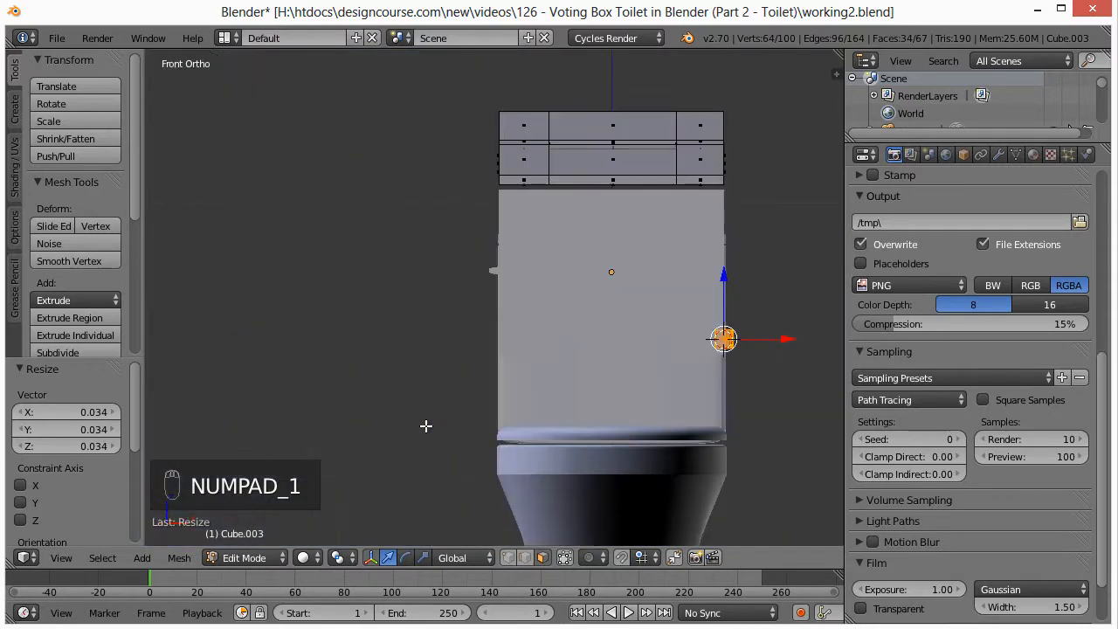
scroll(737, 353, up, 5)
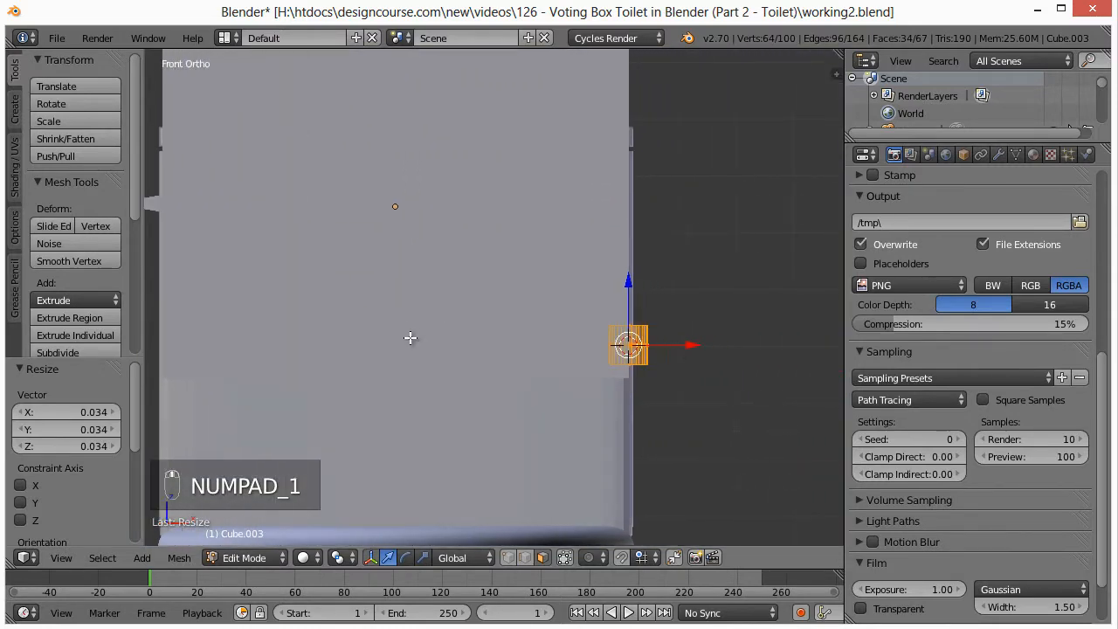
drag(690, 345, 715, 346)
middle_drag(706, 397, 552, 407)
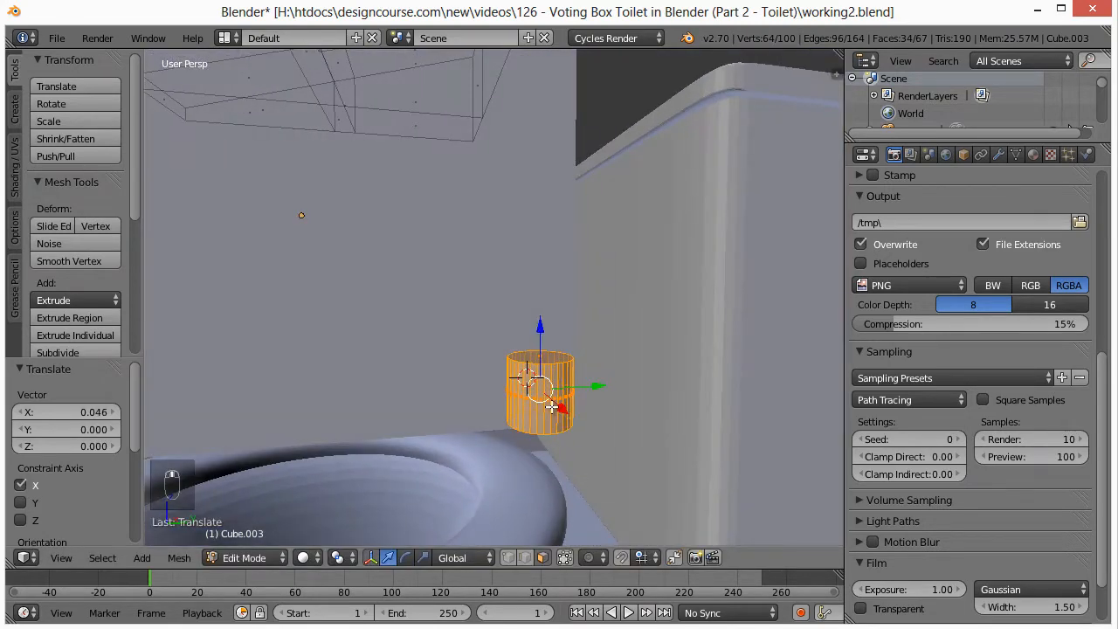
Step: Raise the small cylinder about 0.049 along Z beside the box's lower rear corner
scroll(552, 407, down, 6)
key(g)
key(z)
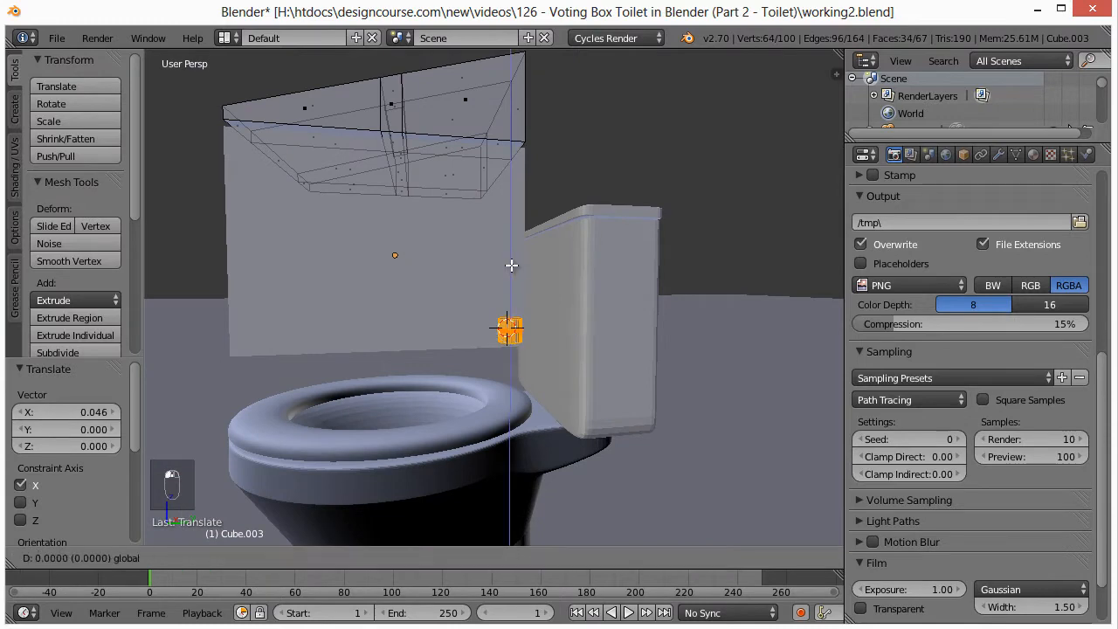
click(512, 247)
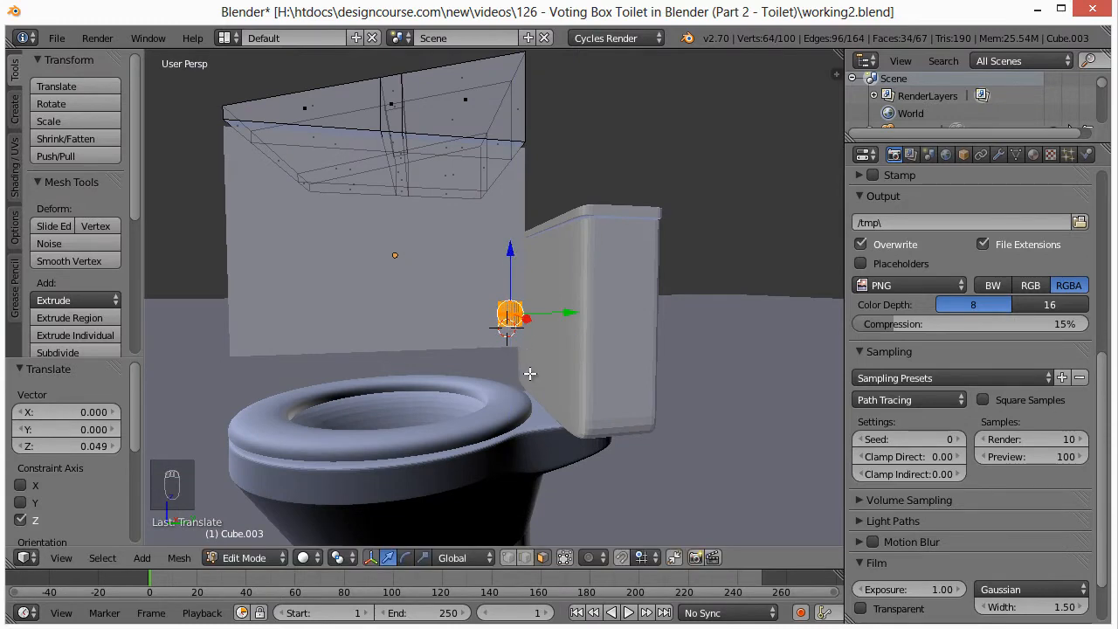
Step: Examine the small cylinder's size and placement against the box from the right view, in perspective and in Object Mode
scroll(530, 374, up, 1)
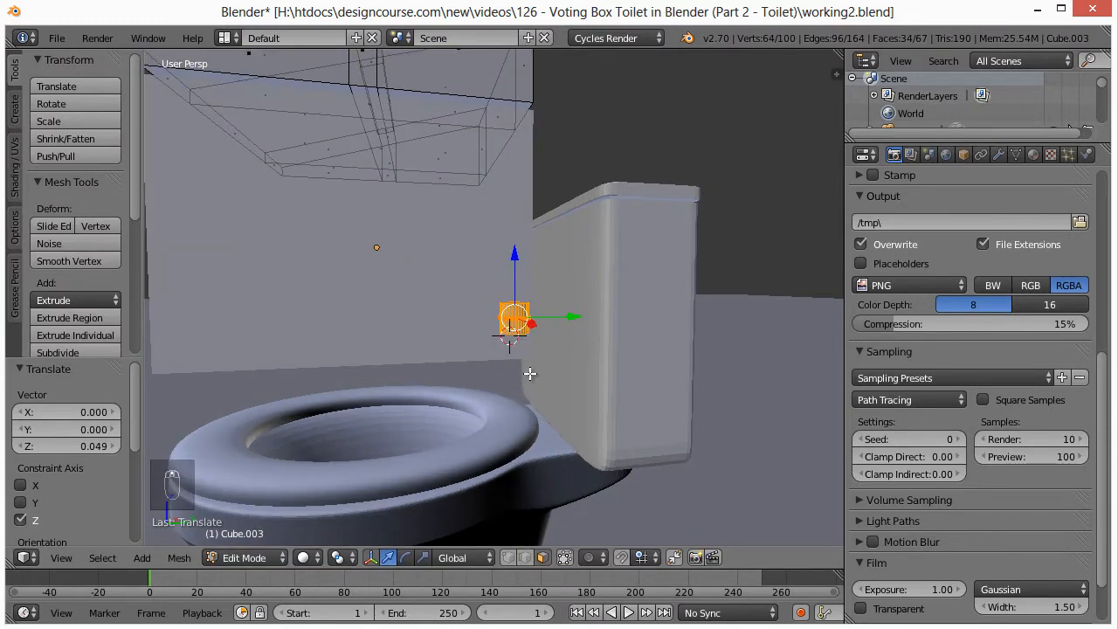
key(KP_3)
scroll(530, 374, up, 9)
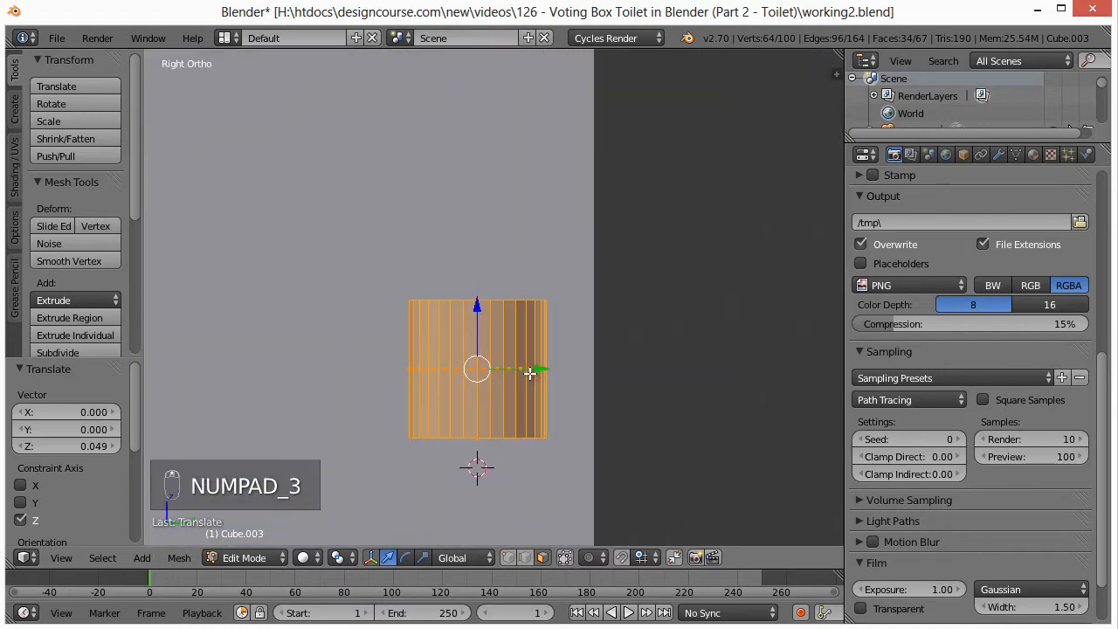
shift+scroll(530, 374, down, 3)
scroll(469, 474, down, 9)
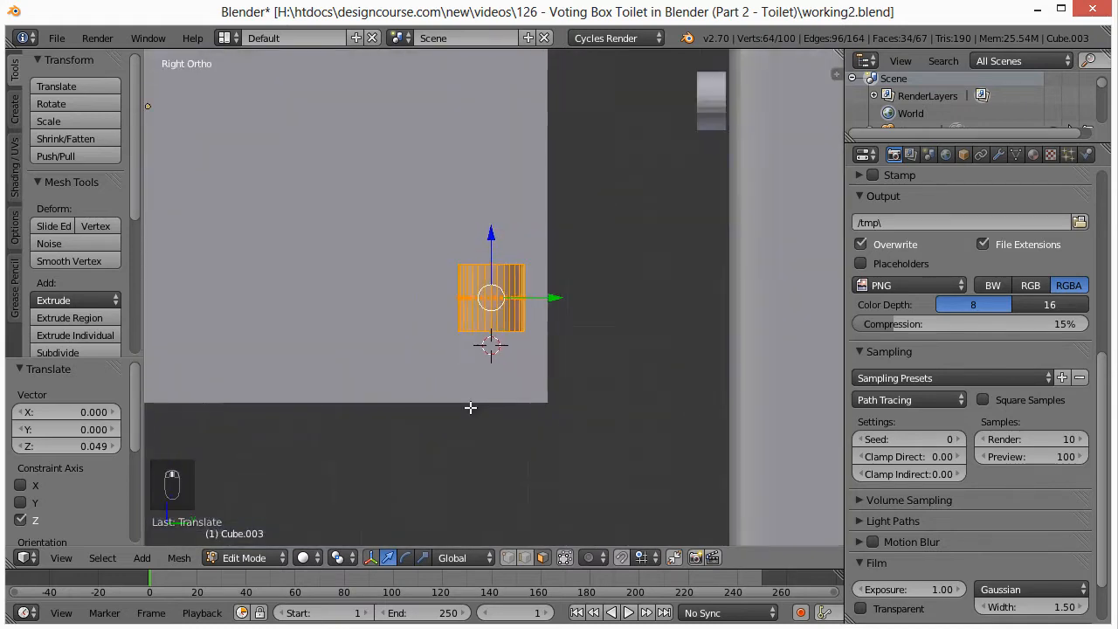
middle_drag(430, 373, 444, 400)
scroll(444, 399, down, 4)
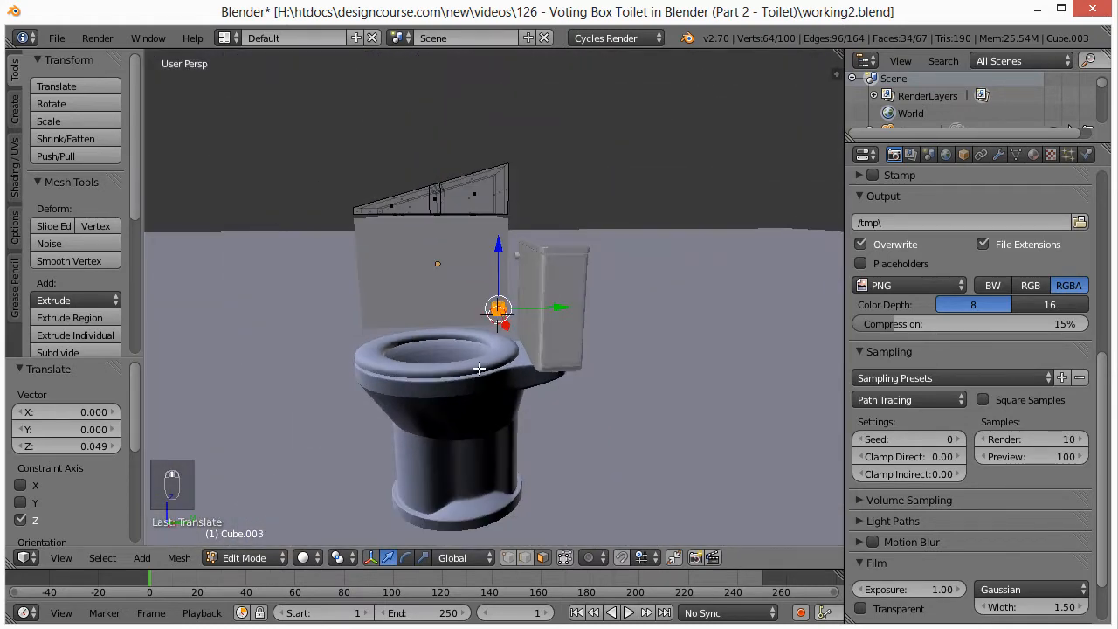
key(Tab)
scroll(495, 317, up, 4)
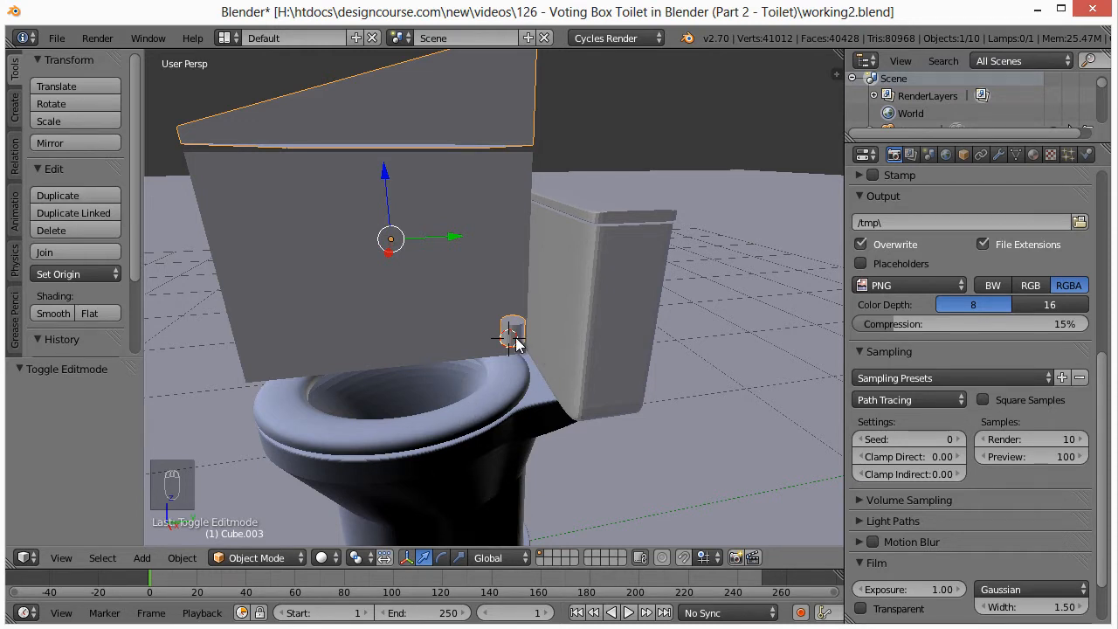
key(Tab)
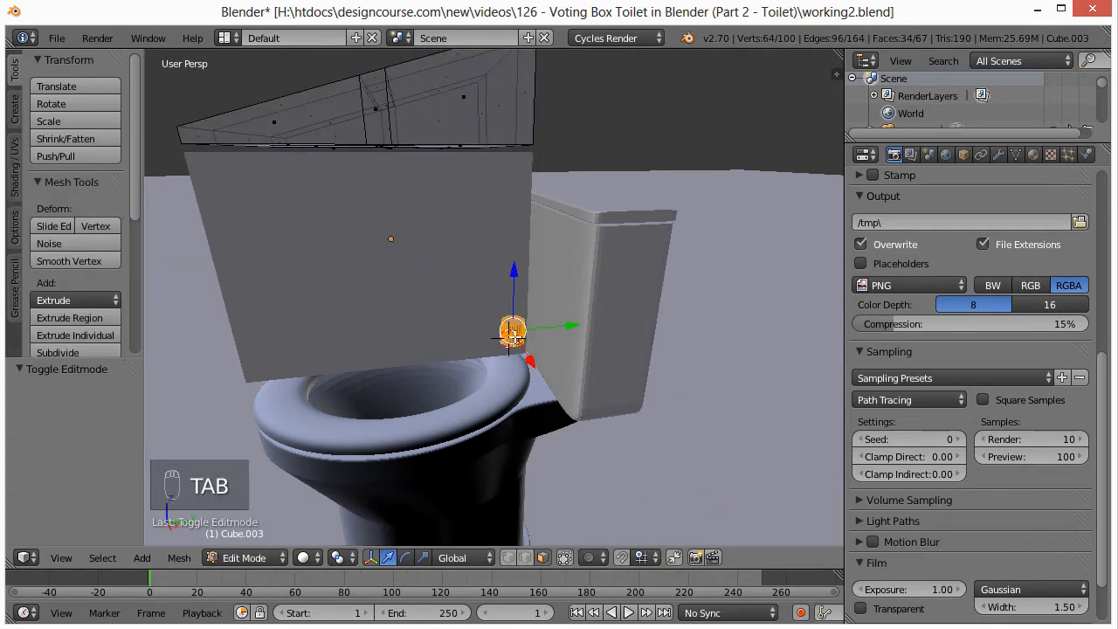
Step: Separate the selected cylinder from the lid into its own object and select only that object
key(p)
click(512, 333)
key(Tab)
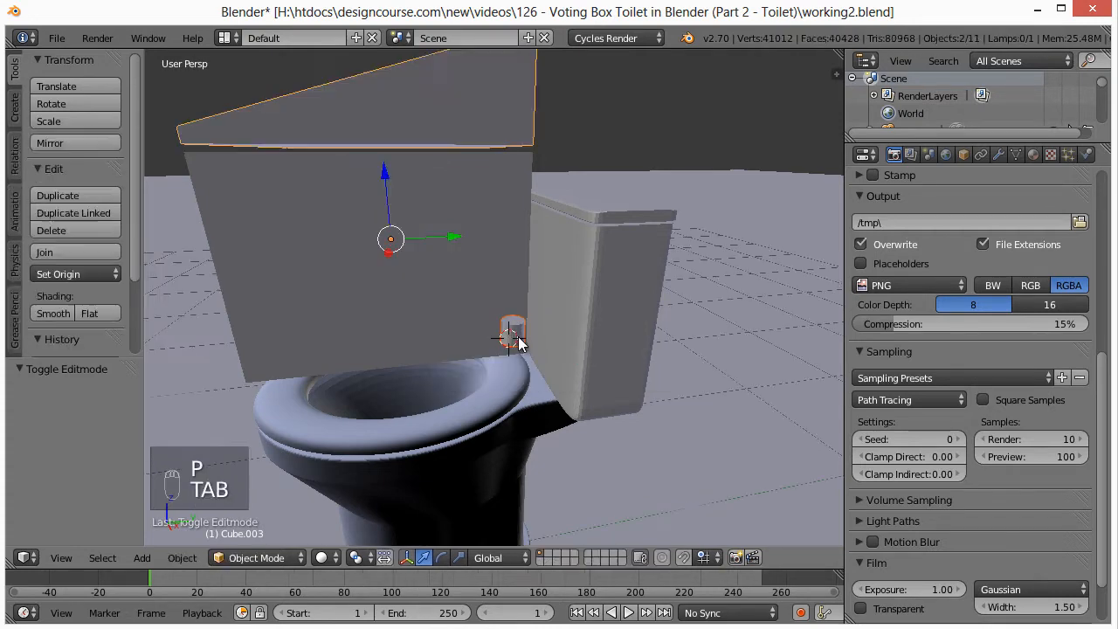
right_click(512, 336)
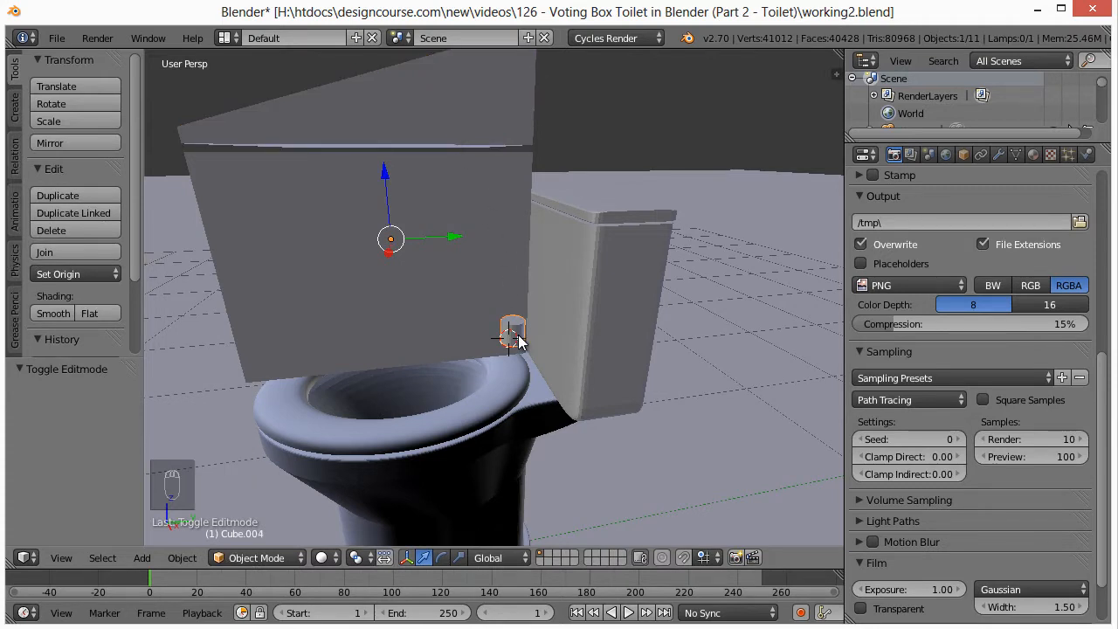
Step: In Edit Mode from the front view, select only the bottom ring of the small cylinder's vertices
key(Tab)
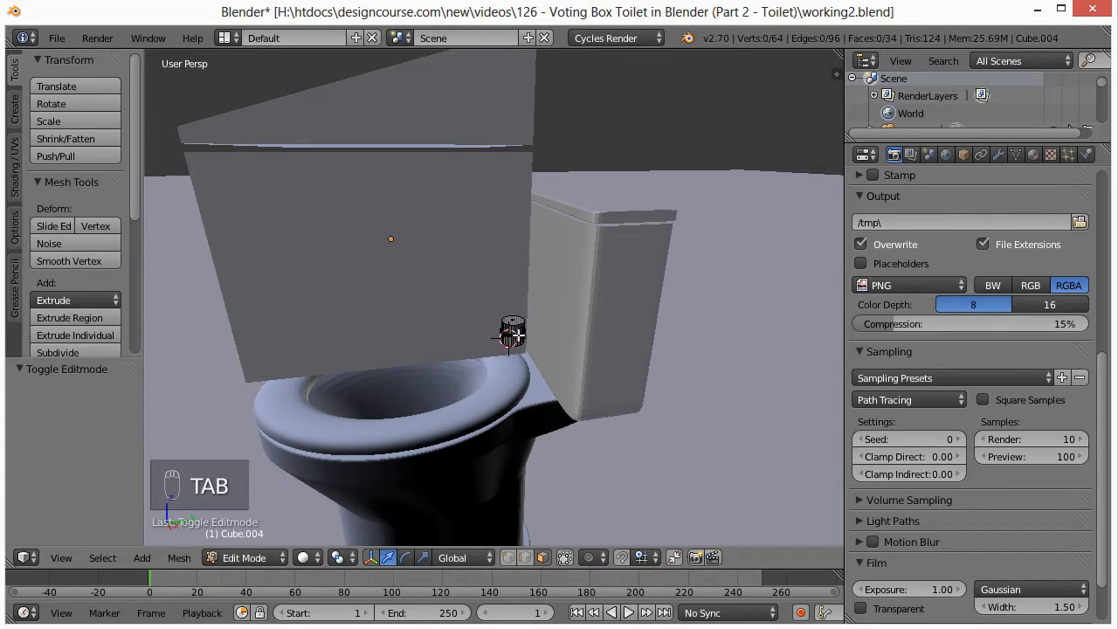
middle_drag(519, 357, 514, 338)
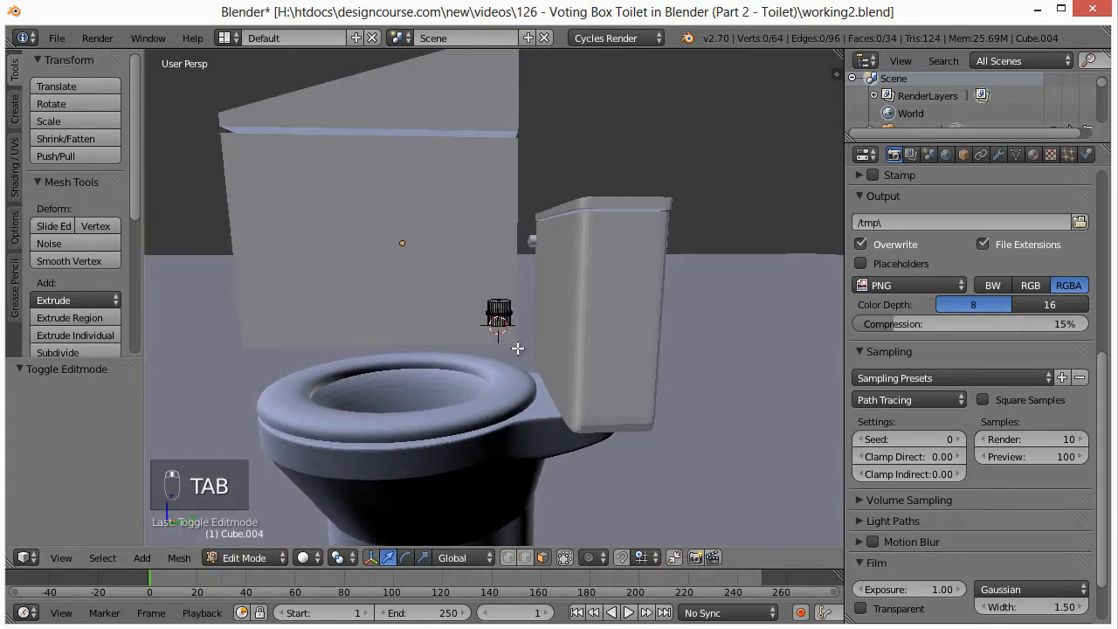
key(KP_1)
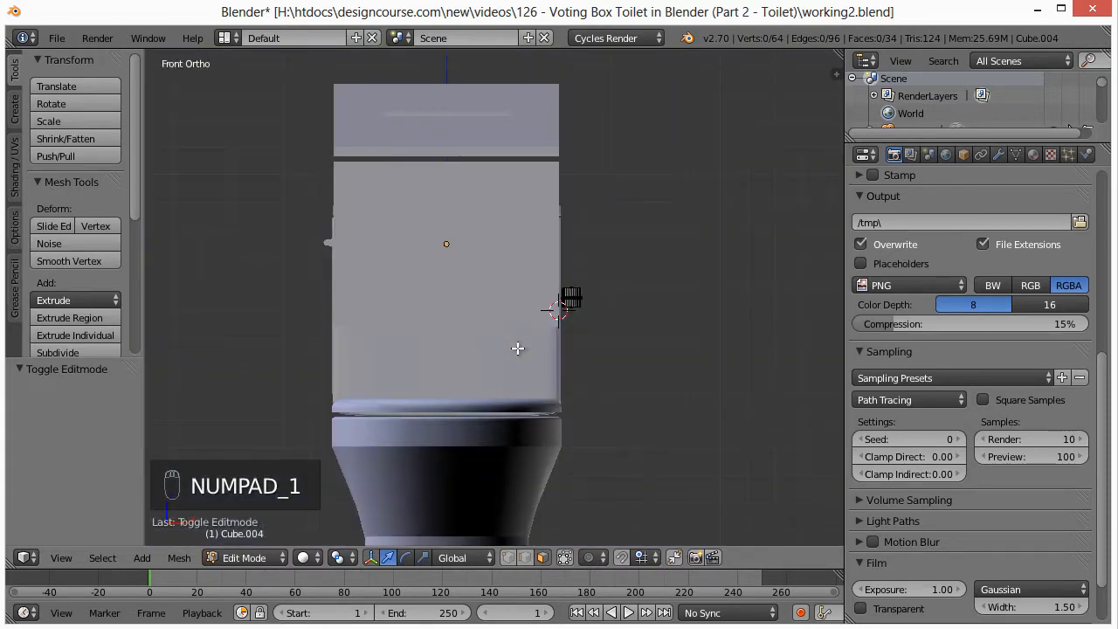
scroll(607, 352, up, 5)
shift+middle_drag(618, 352, 380, 221)
scroll(487, 287, down, 3)
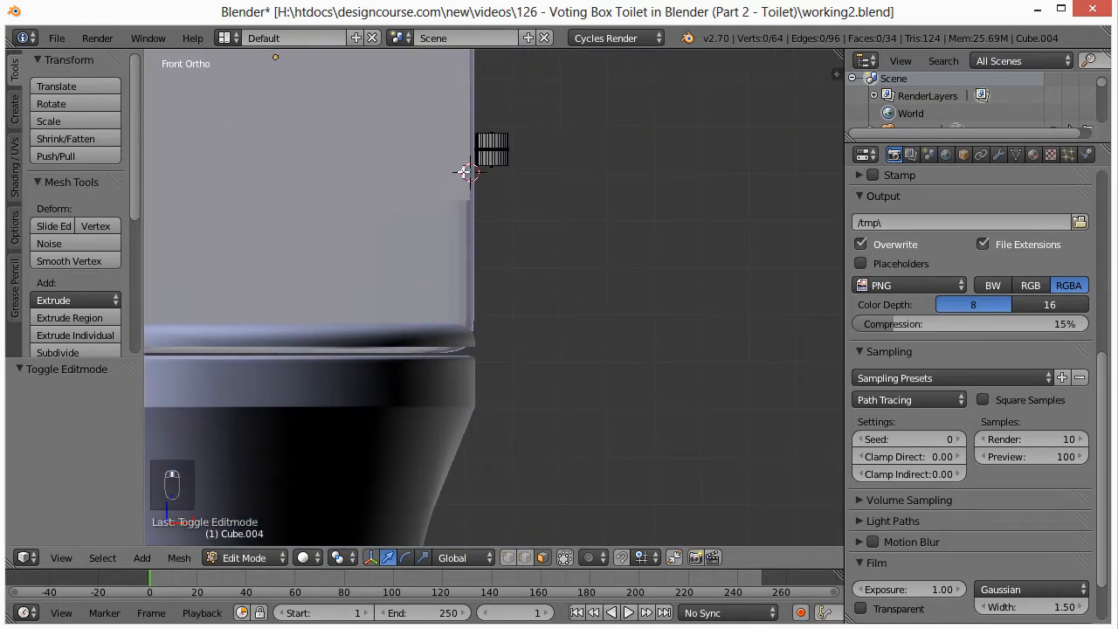
key(a)
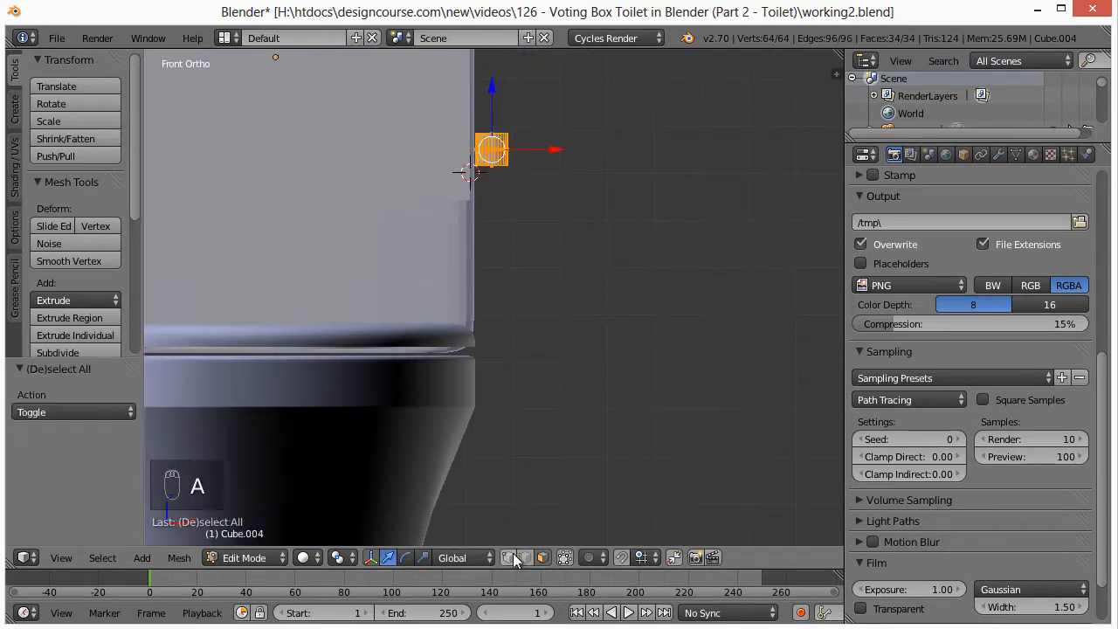
key(a)
click(543, 557)
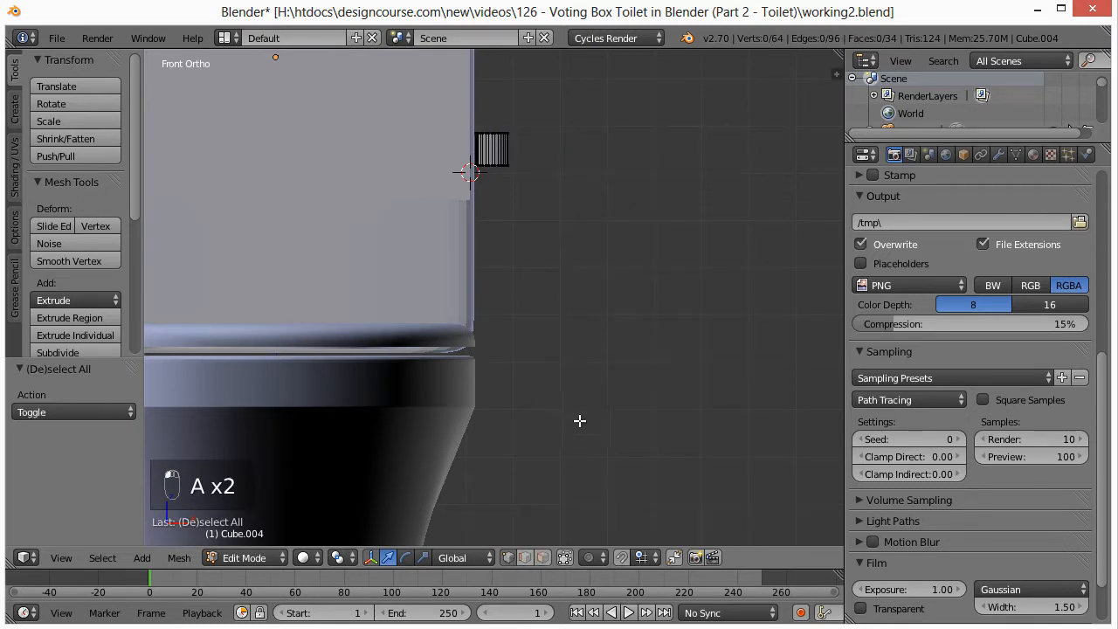
key(a)
key(a)
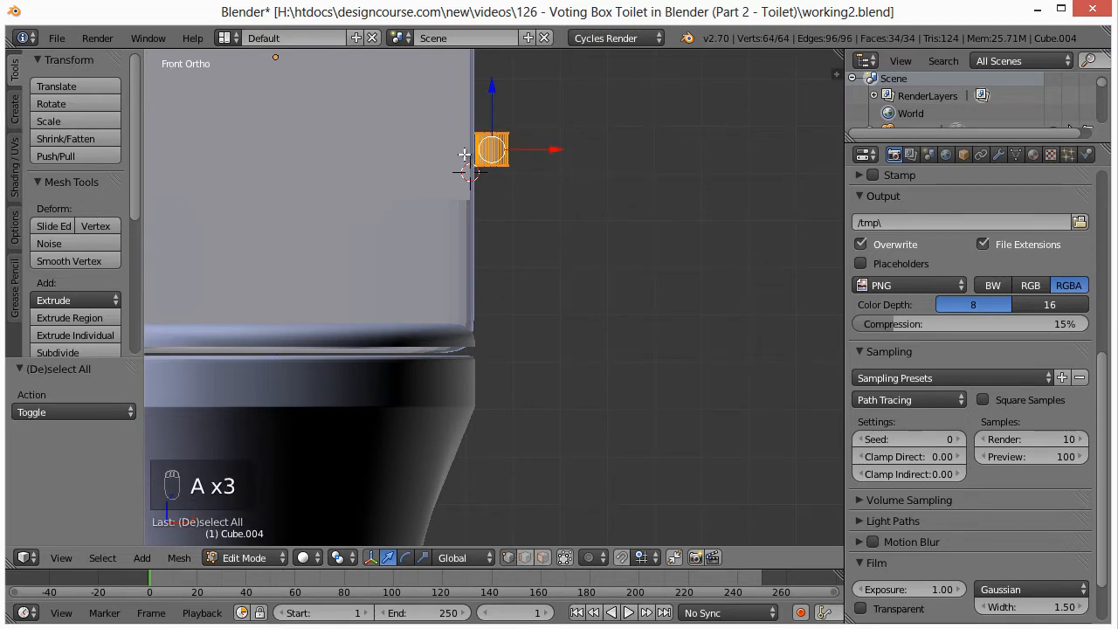
key(b)
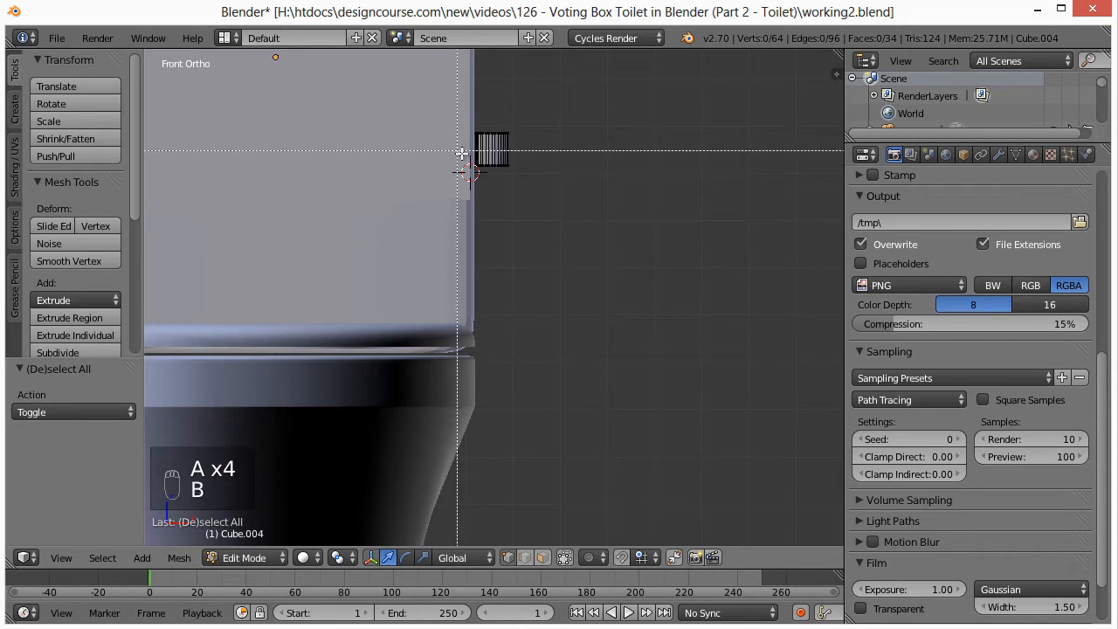
drag(461, 159, 565, 207)
Step: Lower the cylinder's bottom end about 1.431 along Z to stretch it into a long leg ending just above the floor
scroll(527, 170, down, 3)
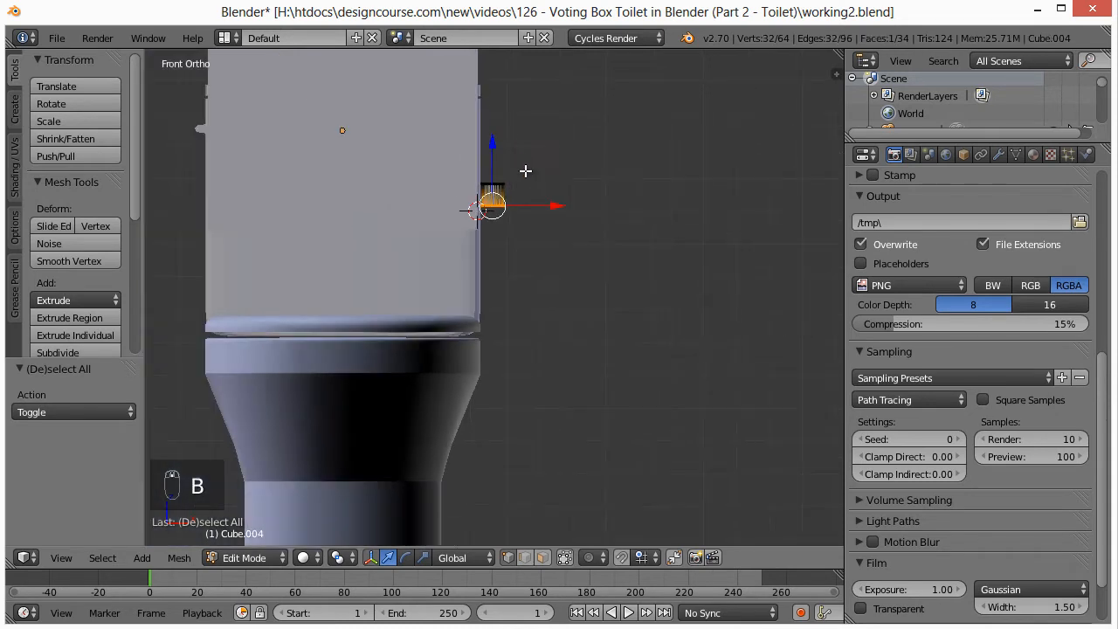
scroll(535, 200, down, 3)
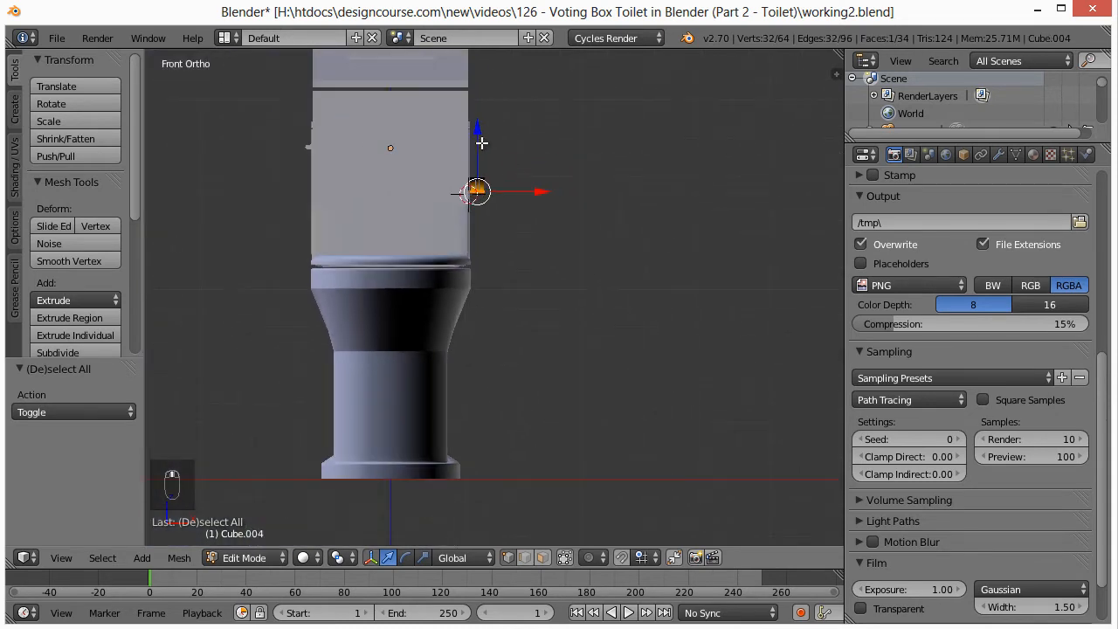
key(e)
key(z)
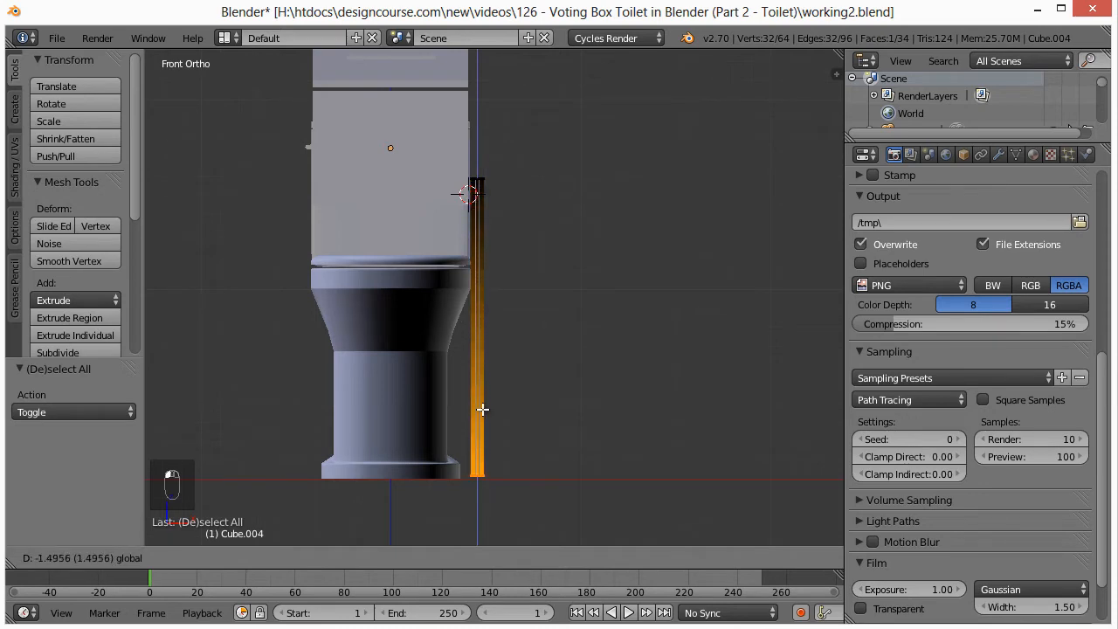
click(486, 399)
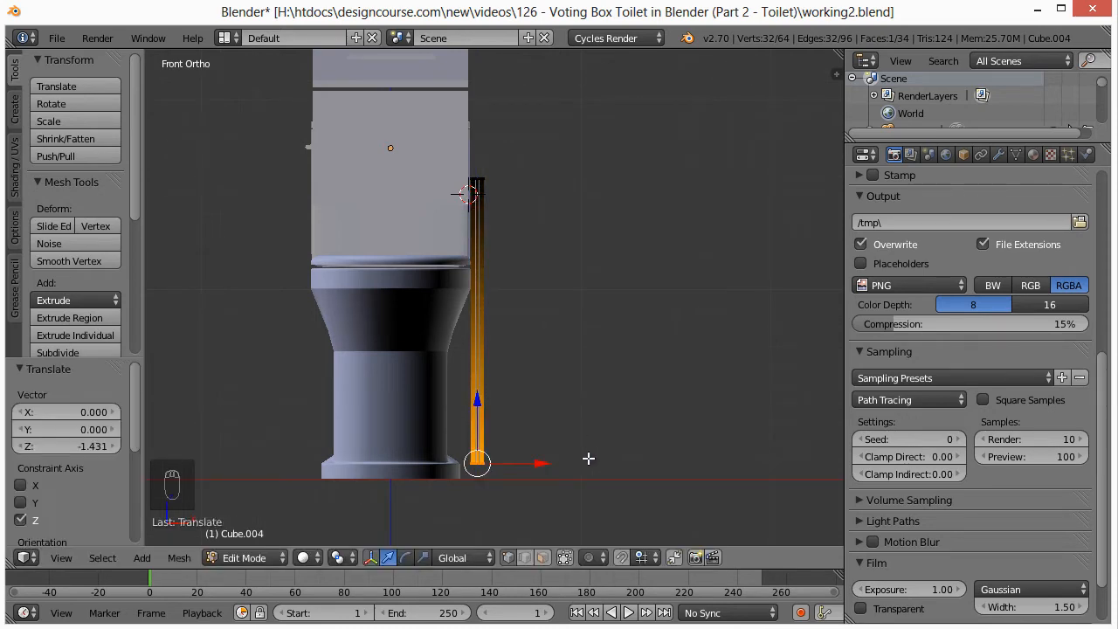
Step: Examine the leg beside the toilet in perspective, closing in on its lower end near the toilet base
middle_drag(561, 353, 409, 410)
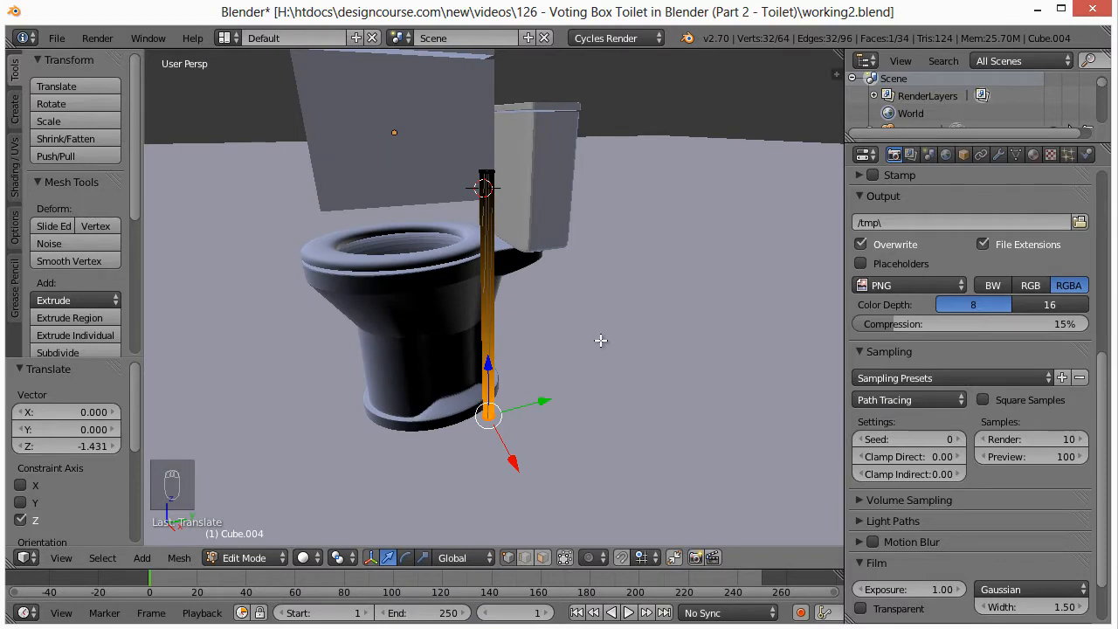
scroll(590, 339, up, 3)
scroll(590, 339, down, 2)
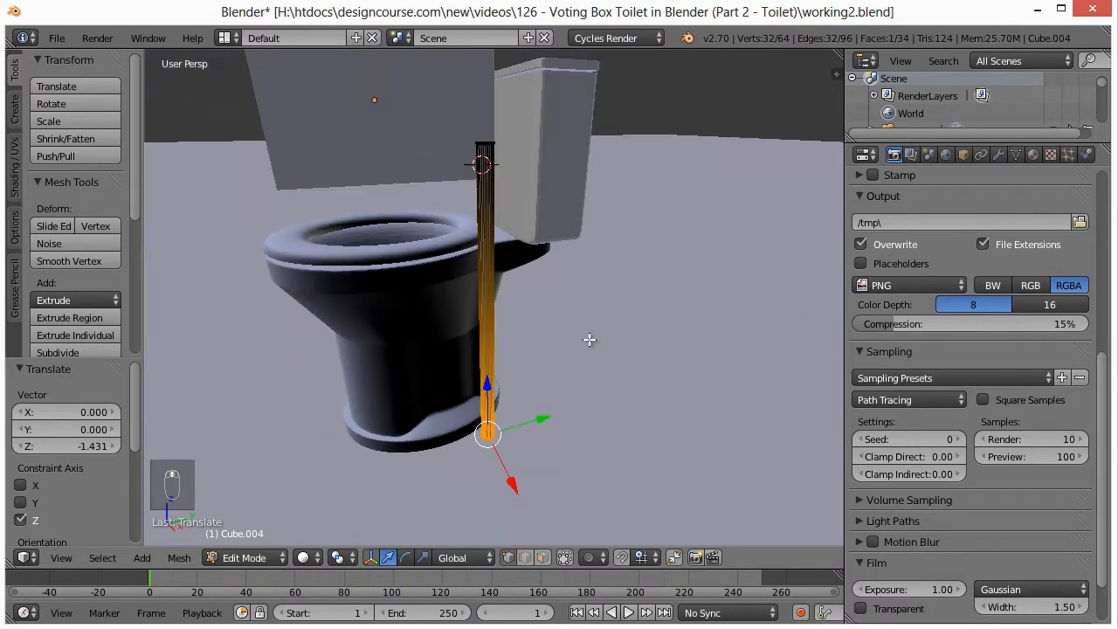
scroll(590, 339, up, 3)
middle_drag(615, 347, 516, 345)
middle_drag(503, 469, 590, 272)
scroll(551, 389, up, 3)
middle_drag(592, 394, 600, 367)
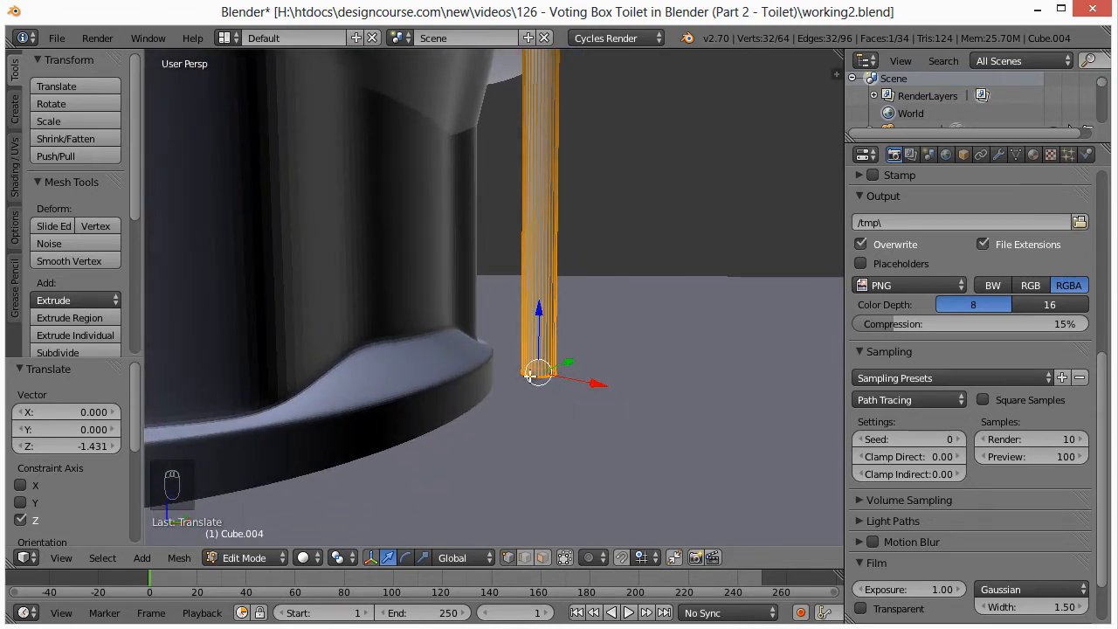
mouse_move(586, 412)
middle_down()
mouse_move(512, 362)
mouse_move(578, 395)
middle_up()
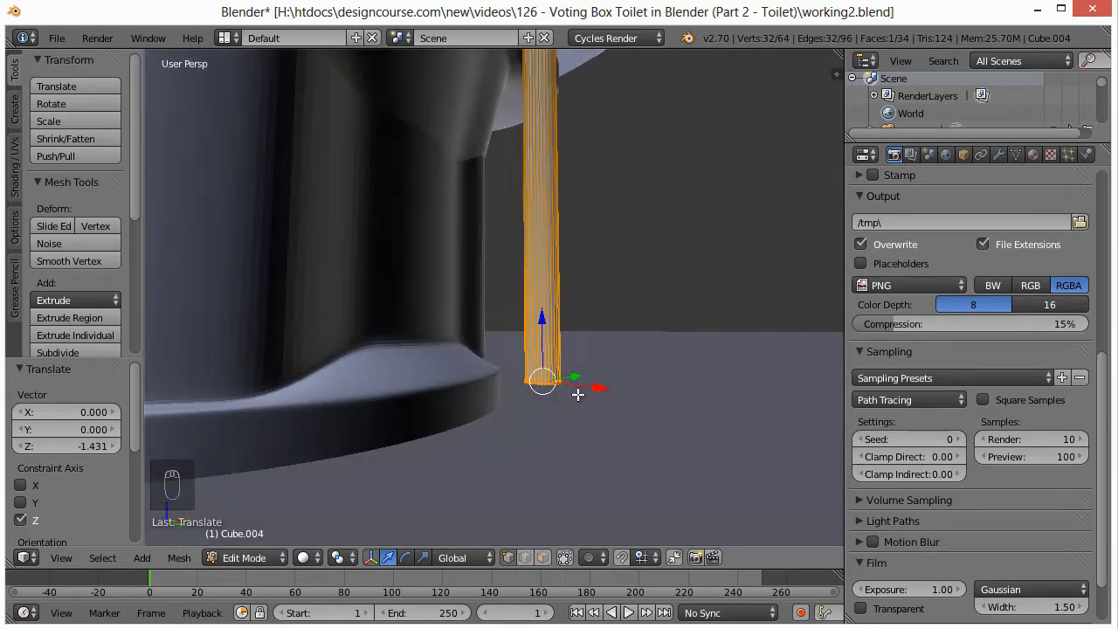
scroll(583, 397, up, 5)
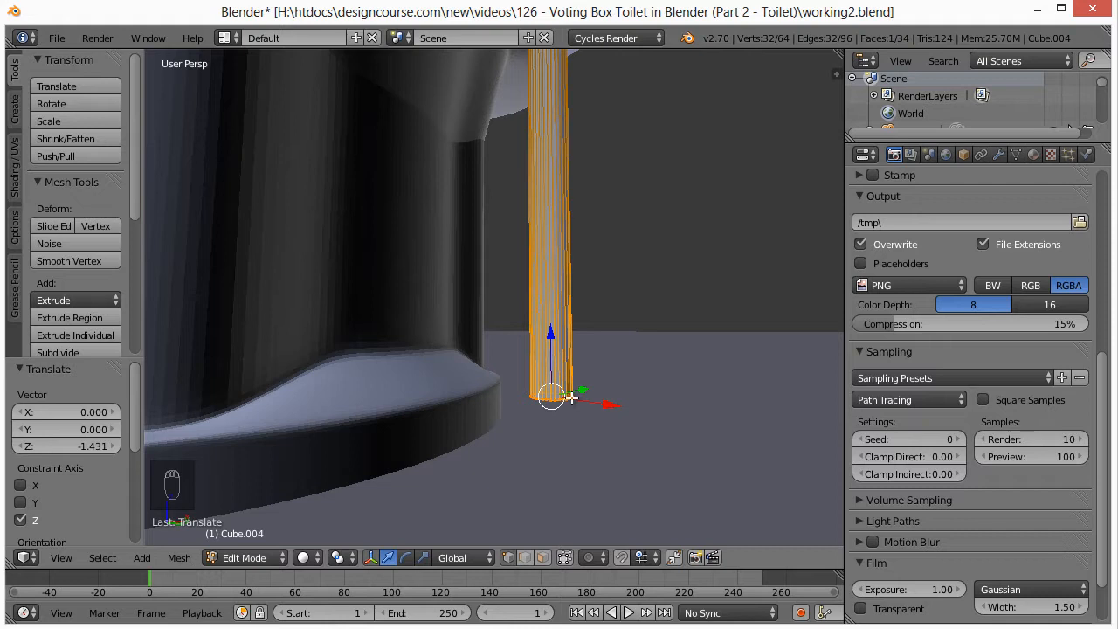
Step: Duplicate the leg's bottom face about 0.006 down along Z, separate the copy into its own object and select it in Object Mode
key(shift+d)
key(z)
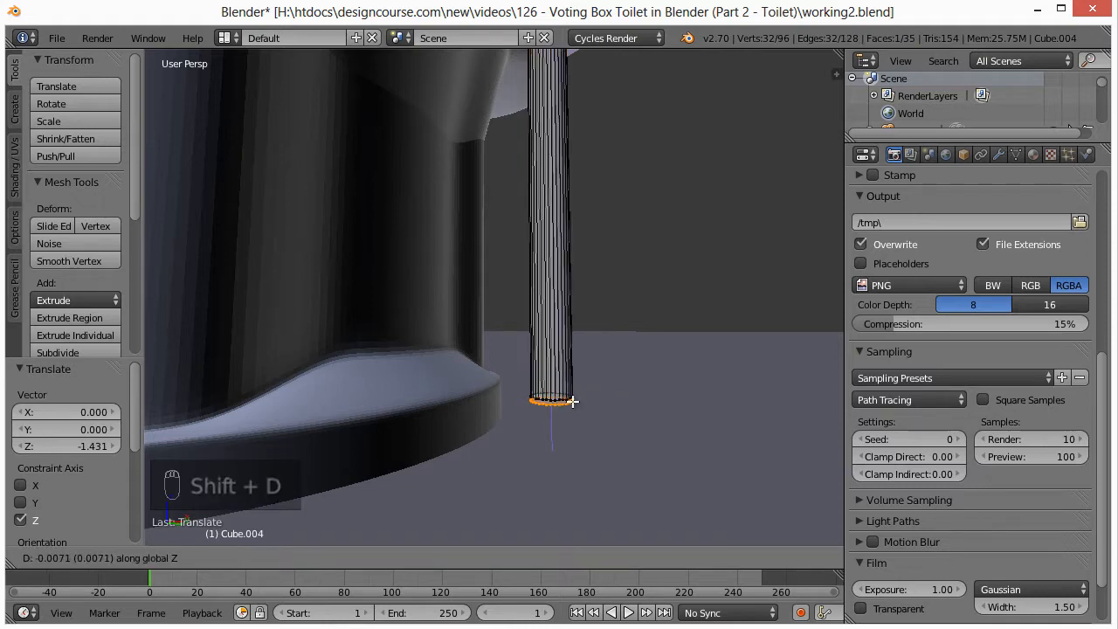
click(573, 401)
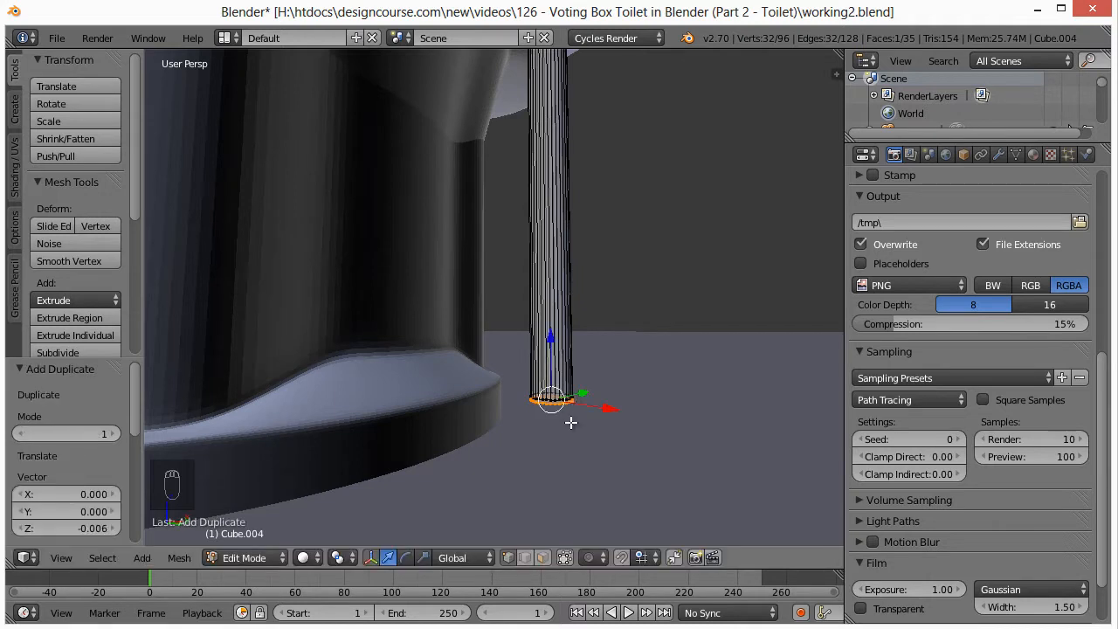
key(p)
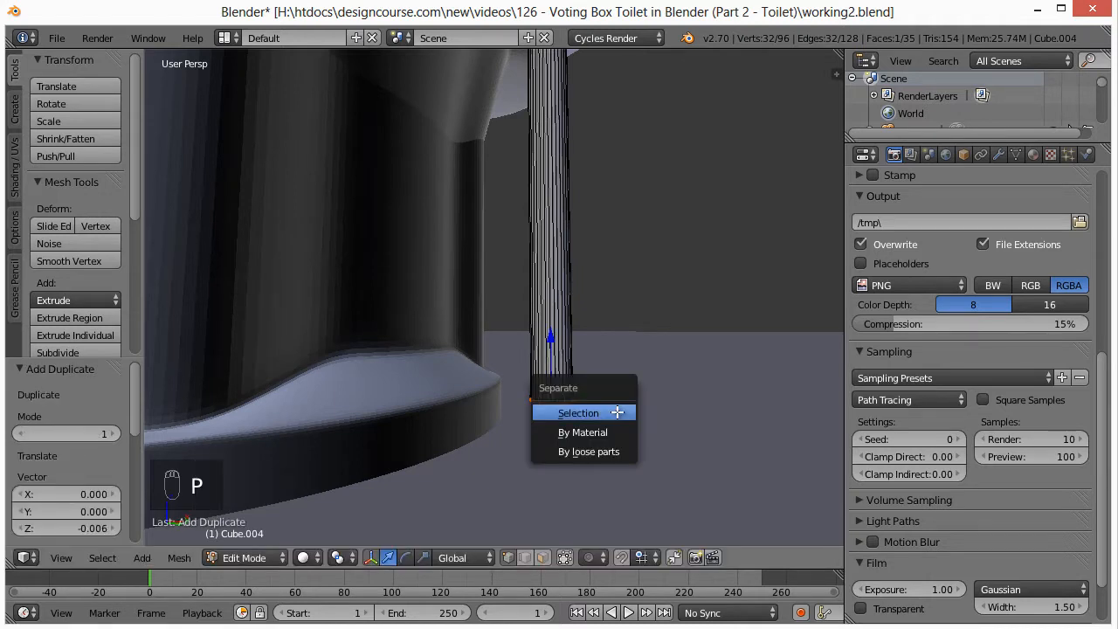
click(617, 412)
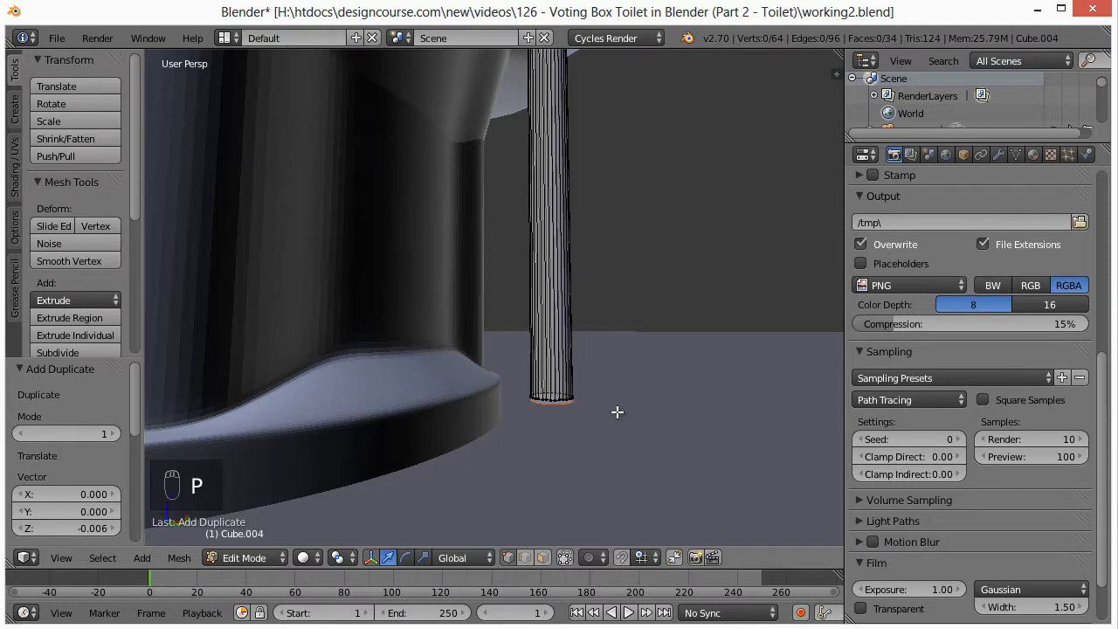
key(Tab)
right_click(559, 404)
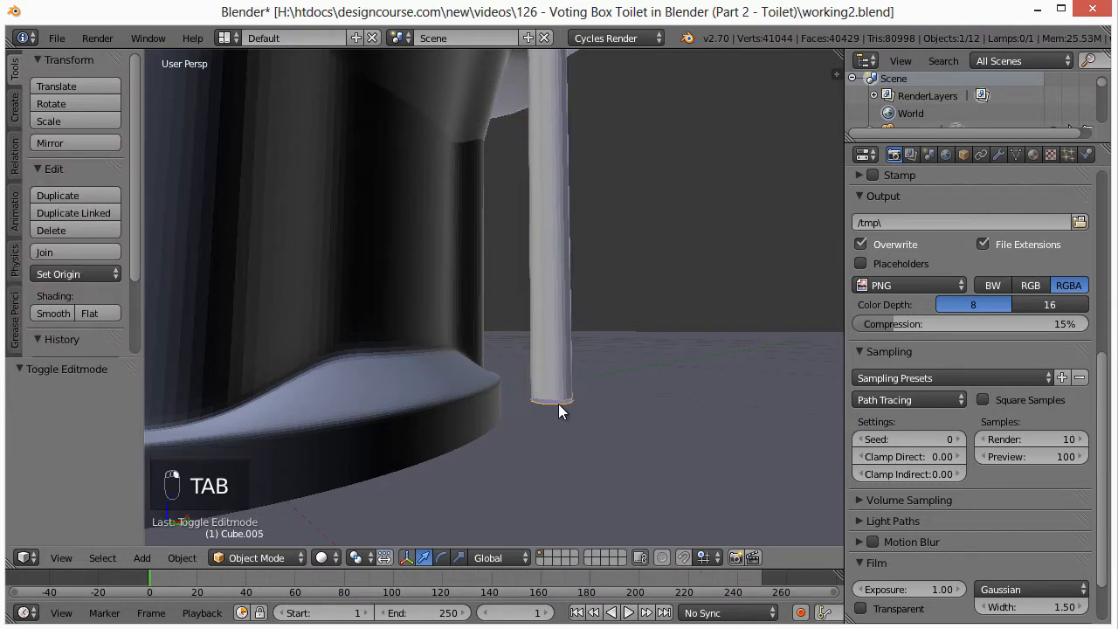
Step: Extrude the separated disc about 0.079 down along Z and scale its lower end by about 2.749 into a flared foot
key(Tab)
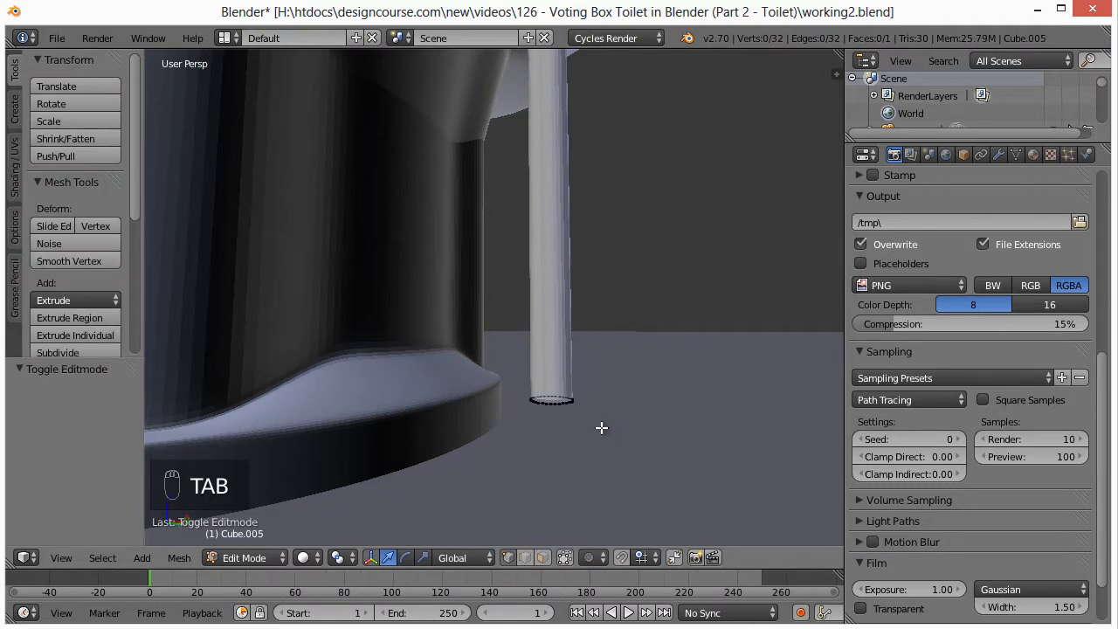
key(a)
key(a)
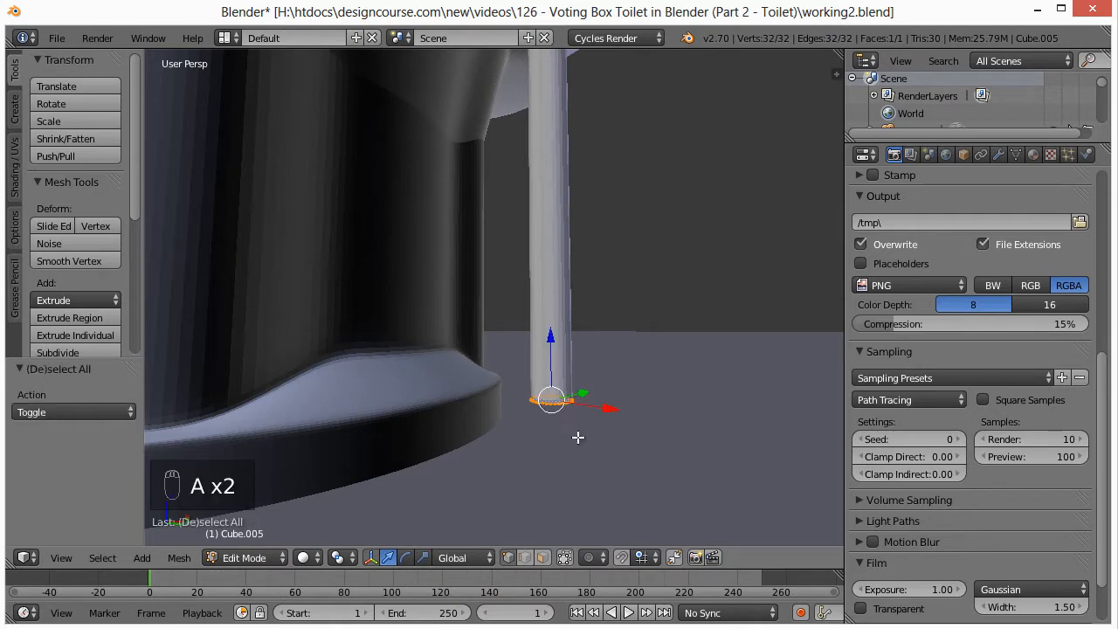
key(e)
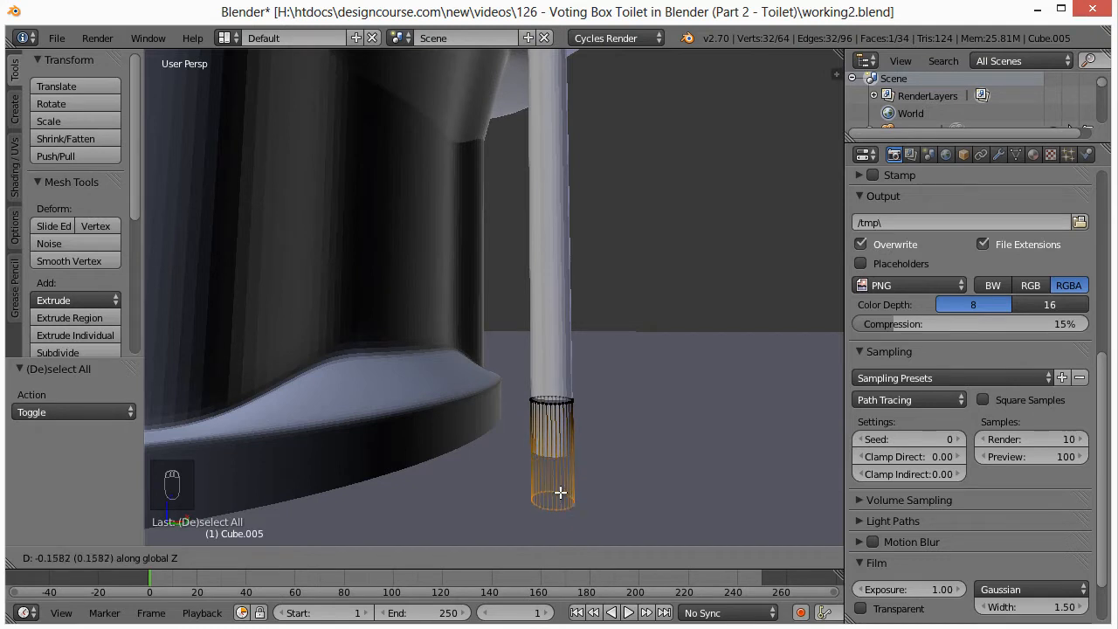
click(563, 437)
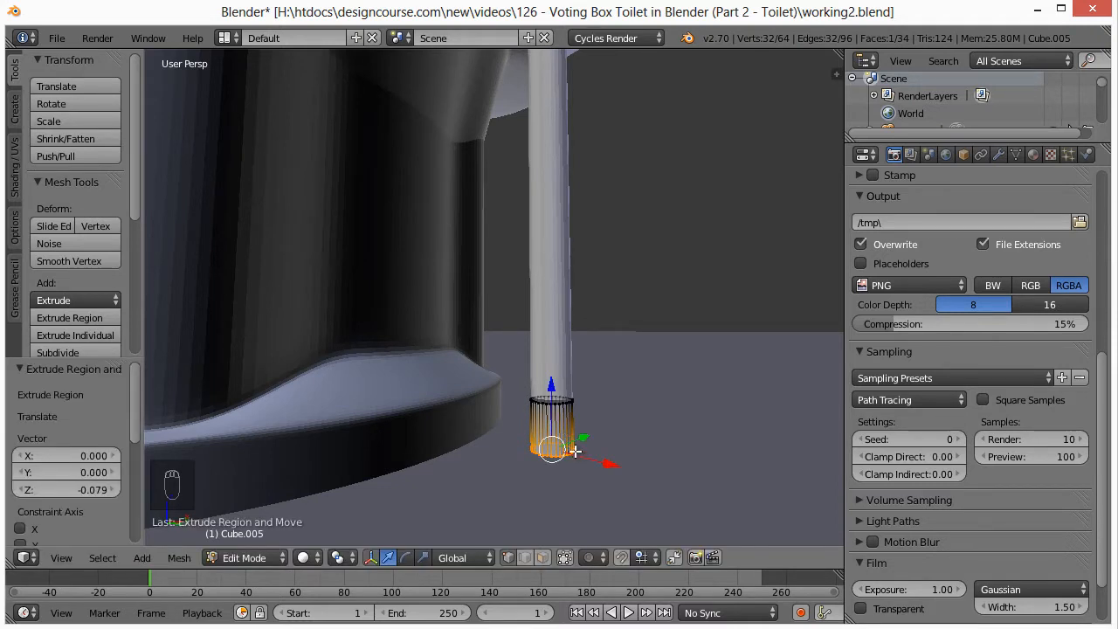
key(s)
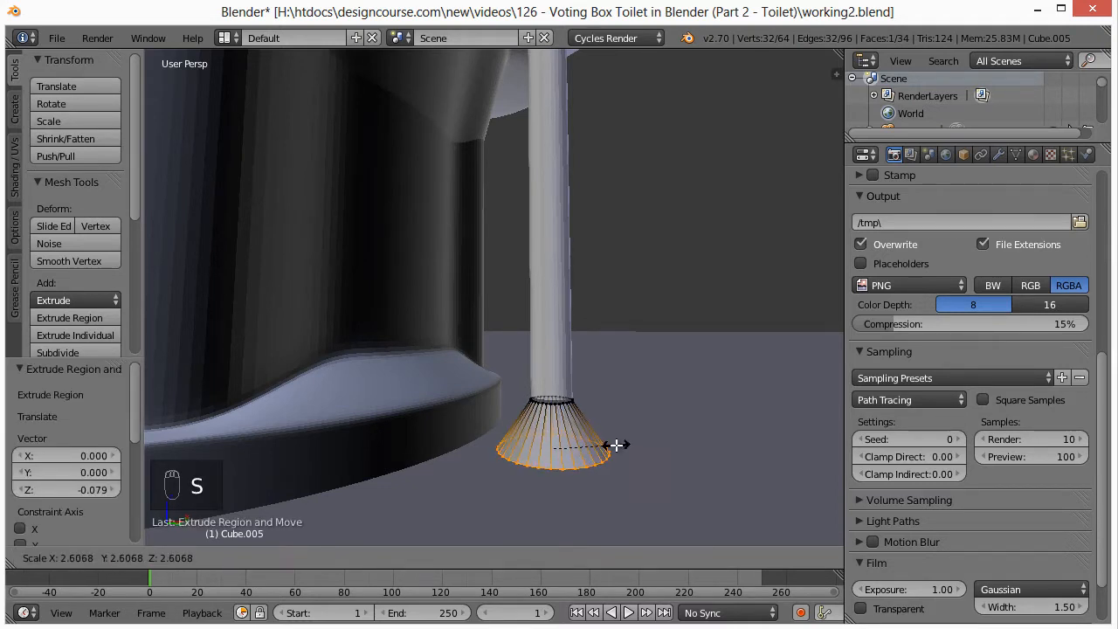
click(619, 446)
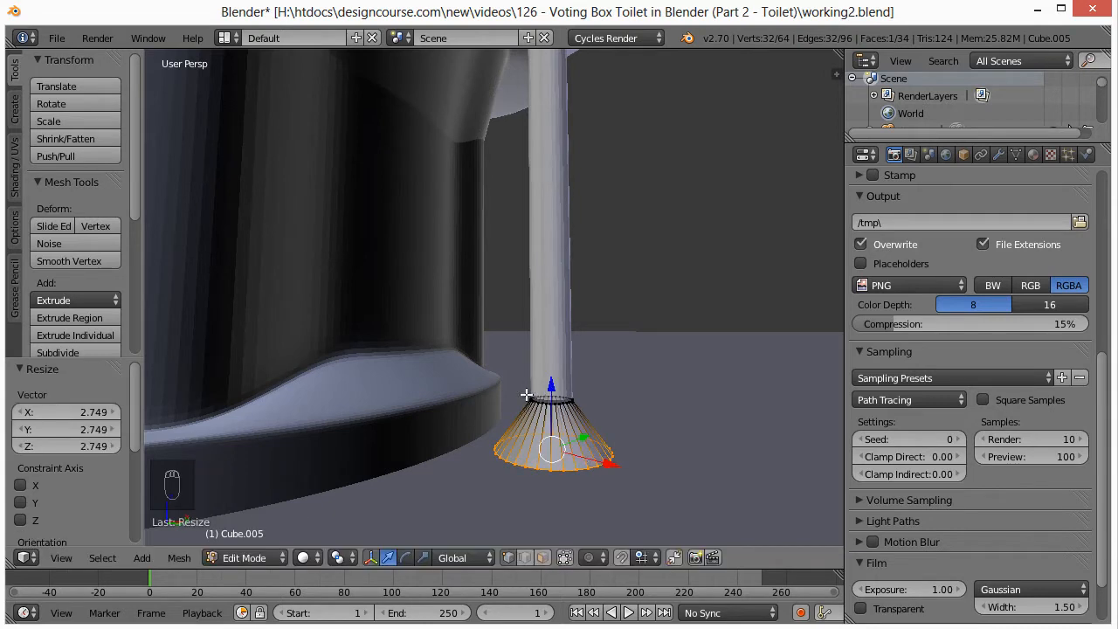
Step: Scale the flared foot's top ring by about 1.164 so it is slightly wider than the leg, and return to Object Mode
key(a)
key(b)
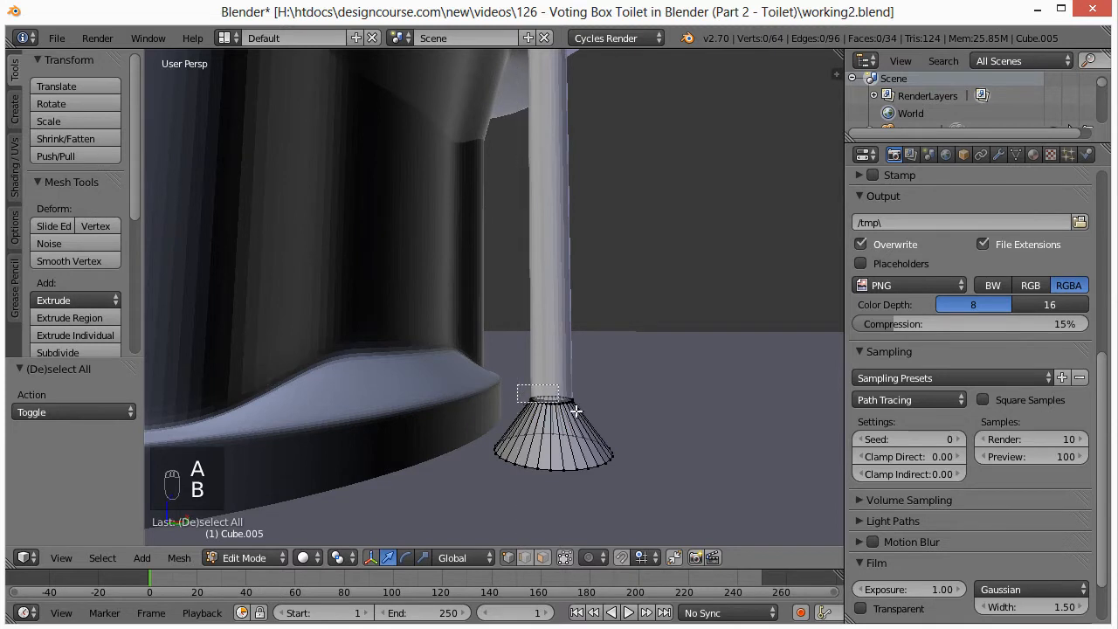
drag(517, 385, 592, 418)
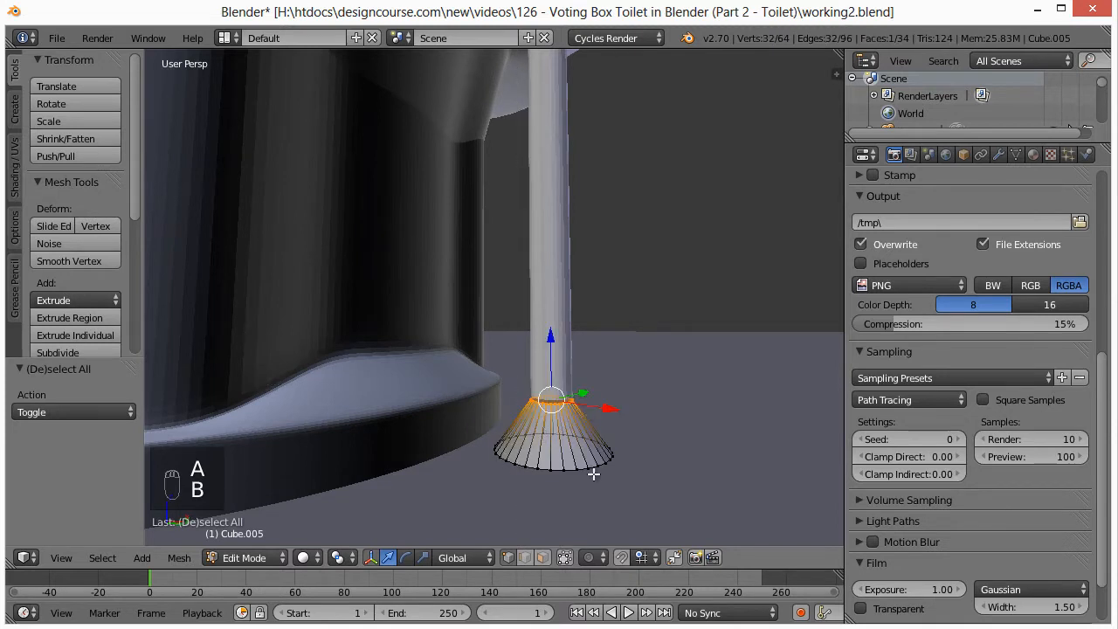
key(s)
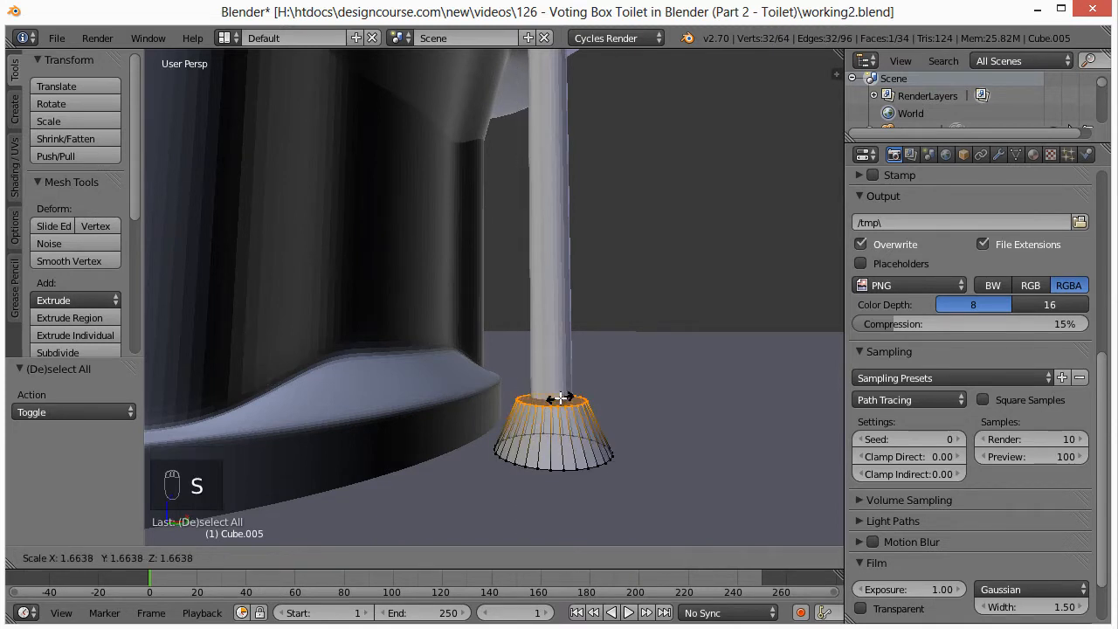
click(557, 401)
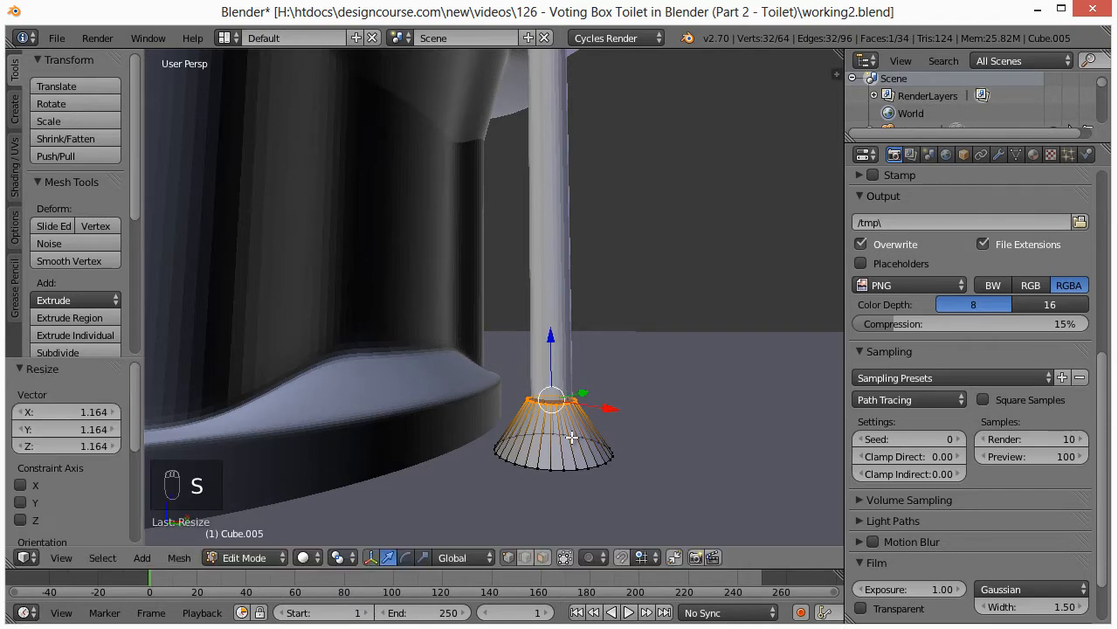
key(Tab)
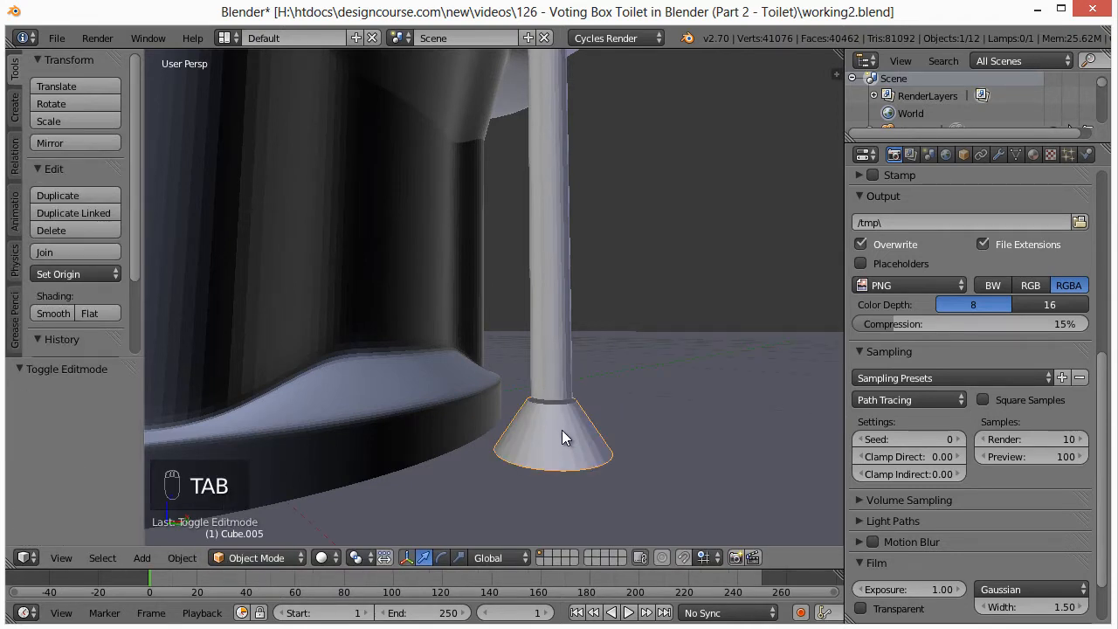
Step: Select the leg's bottom ring in Edit Mode and move it about 0.010 down along Z toward the flared foot
right_click(561, 430)
right_click(554, 378)
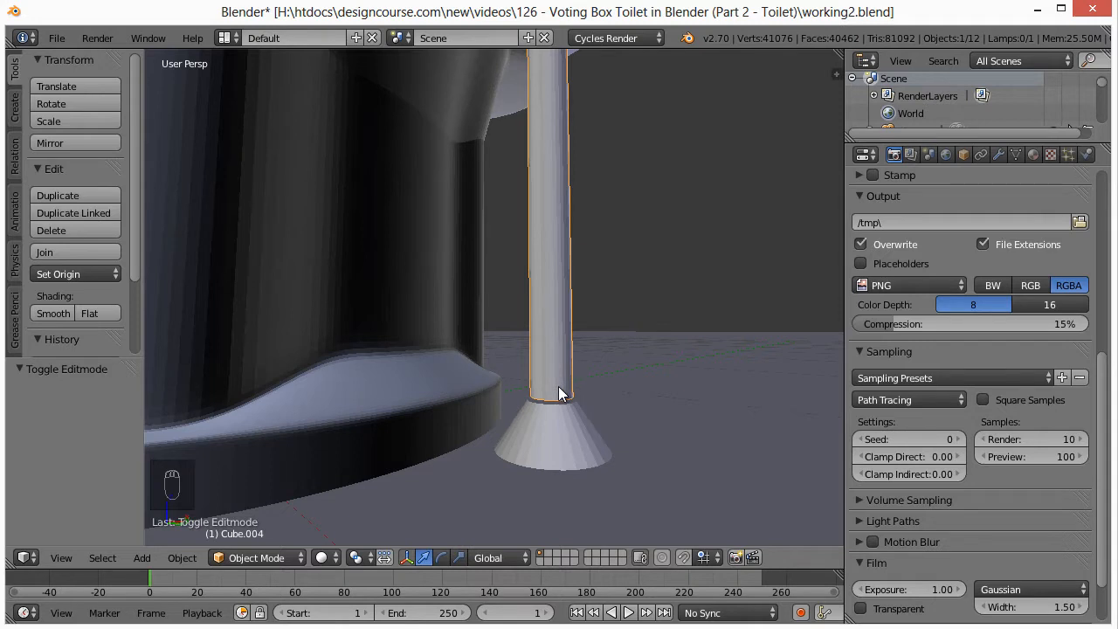
key(Tab)
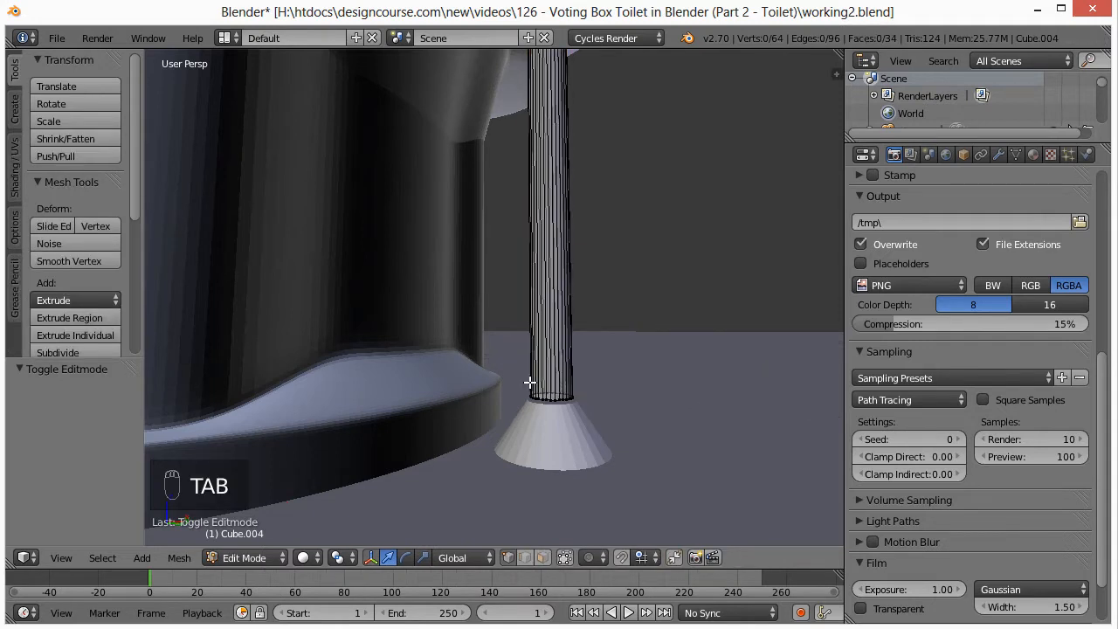
key(a)
key(a)
key(a)
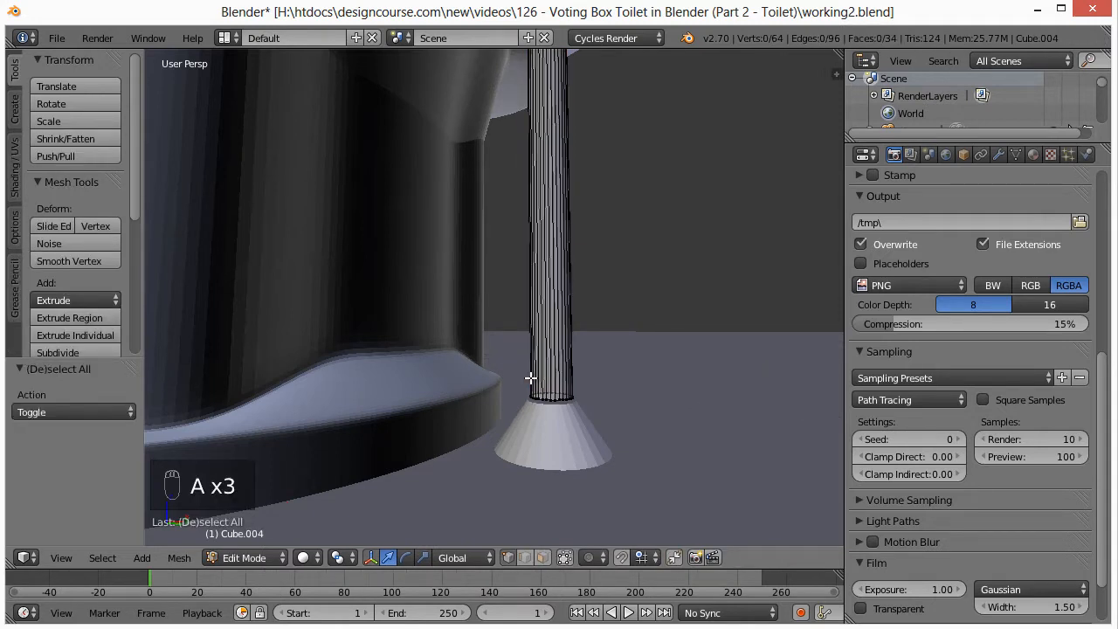
key(b)
drag(522, 375, 603, 427)
drag(551, 333, 553, 339)
scroll(579, 460, down, 5)
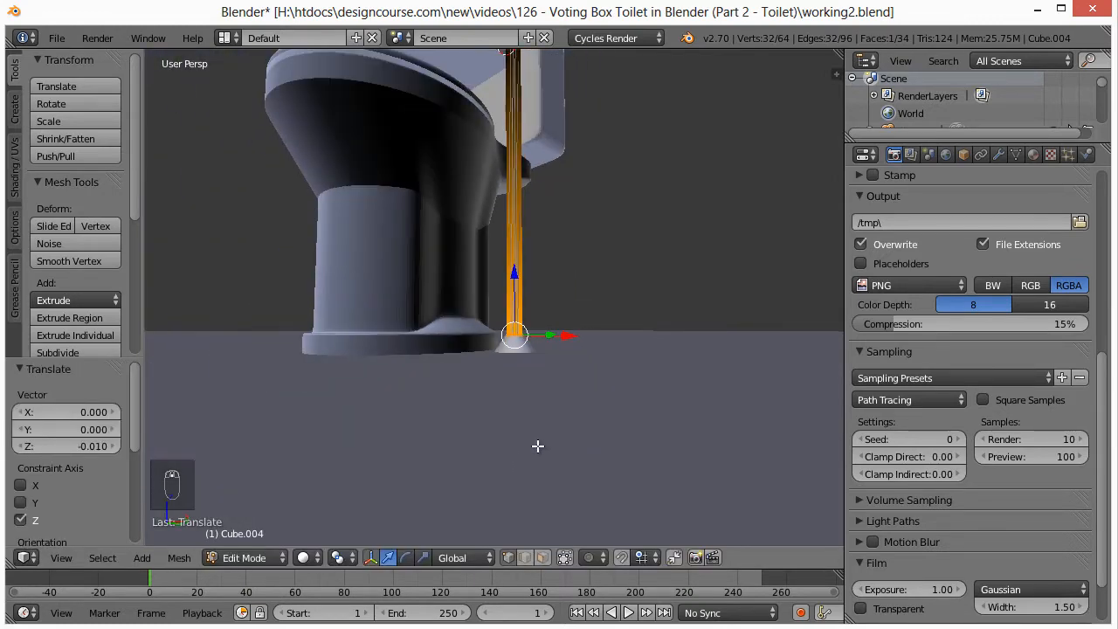
Step: Add one edge loop around the leg and slide it up close to the leg's top end
middle_drag(537, 446, 516, 456)
middle_drag(550, 372, 489, 480)
scroll(489, 479, up, 2)
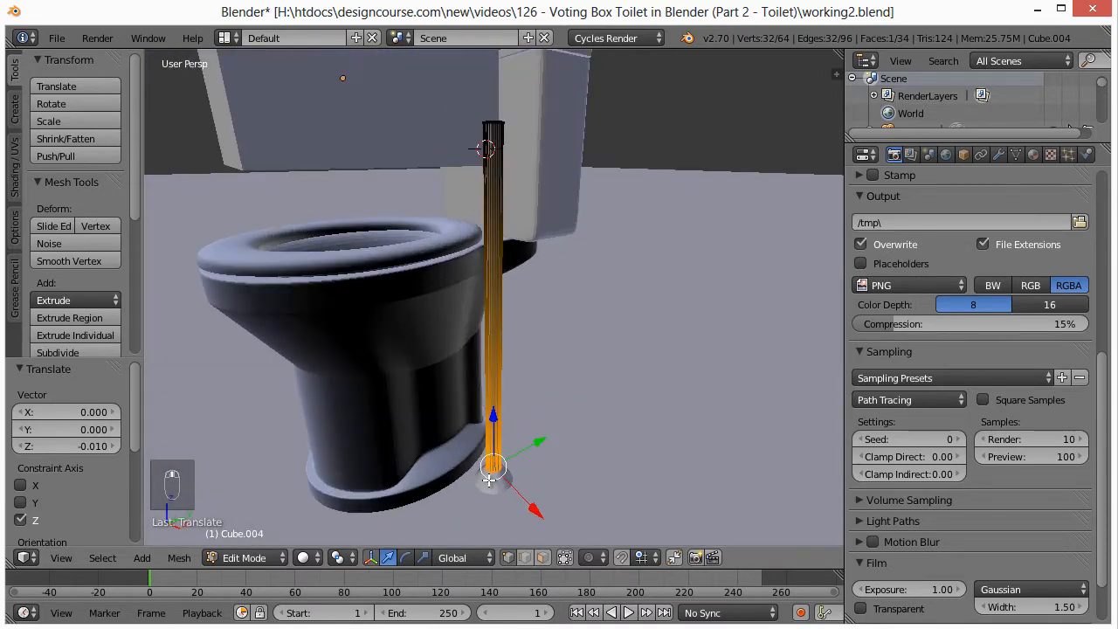
scroll(554, 449, up, 3)
scroll(525, 475, up, 3)
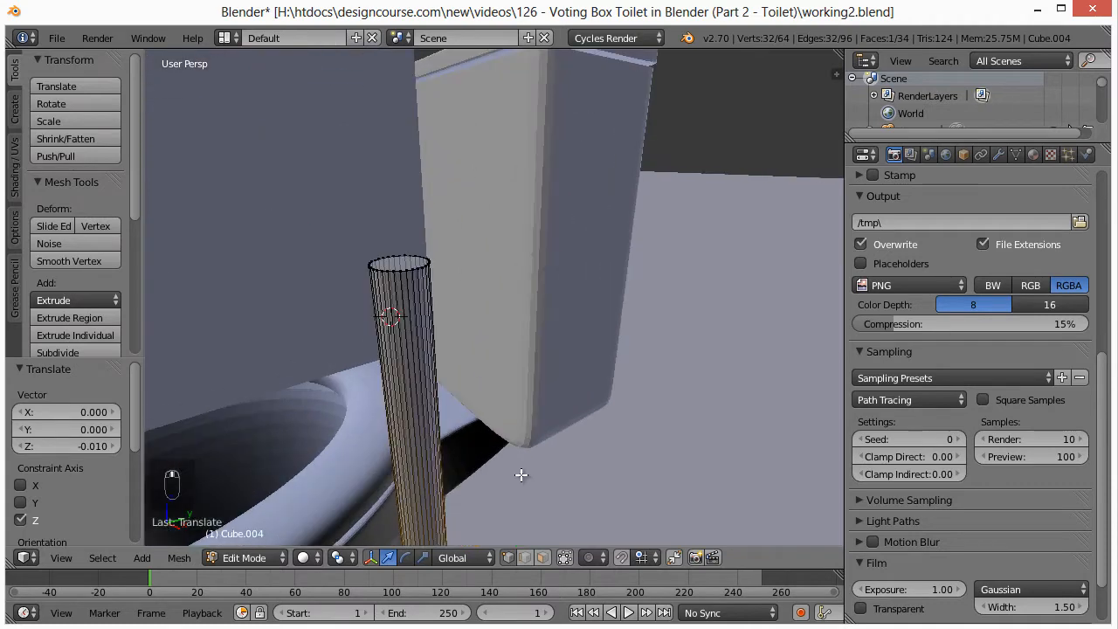
middle_drag(521, 476, 559, 405)
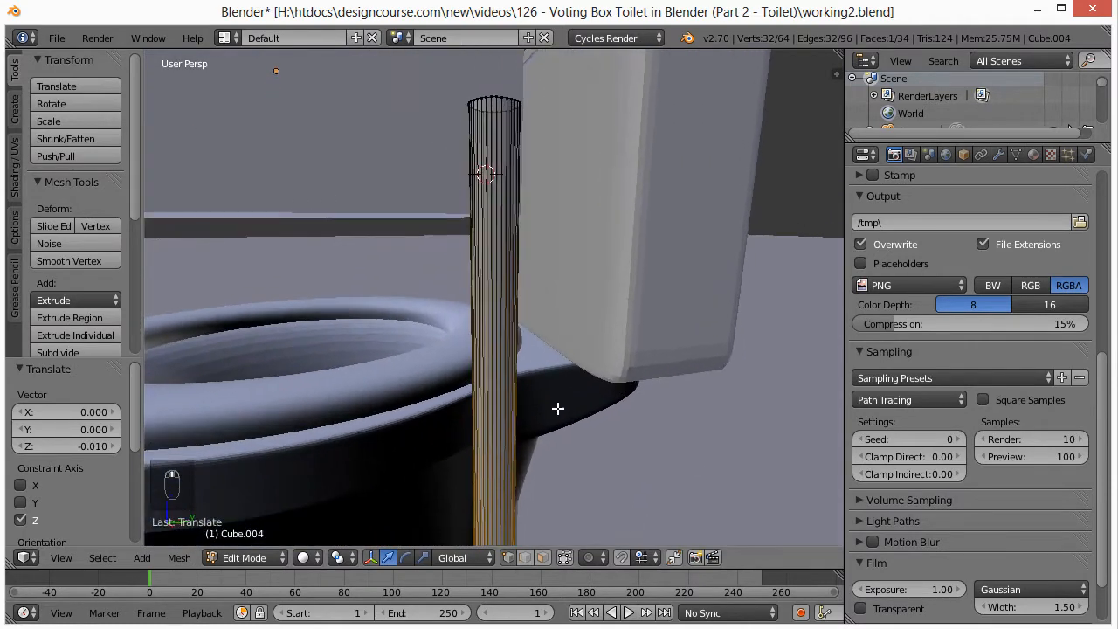
scroll(508, 429, down, 2)
key(ctrl+r)
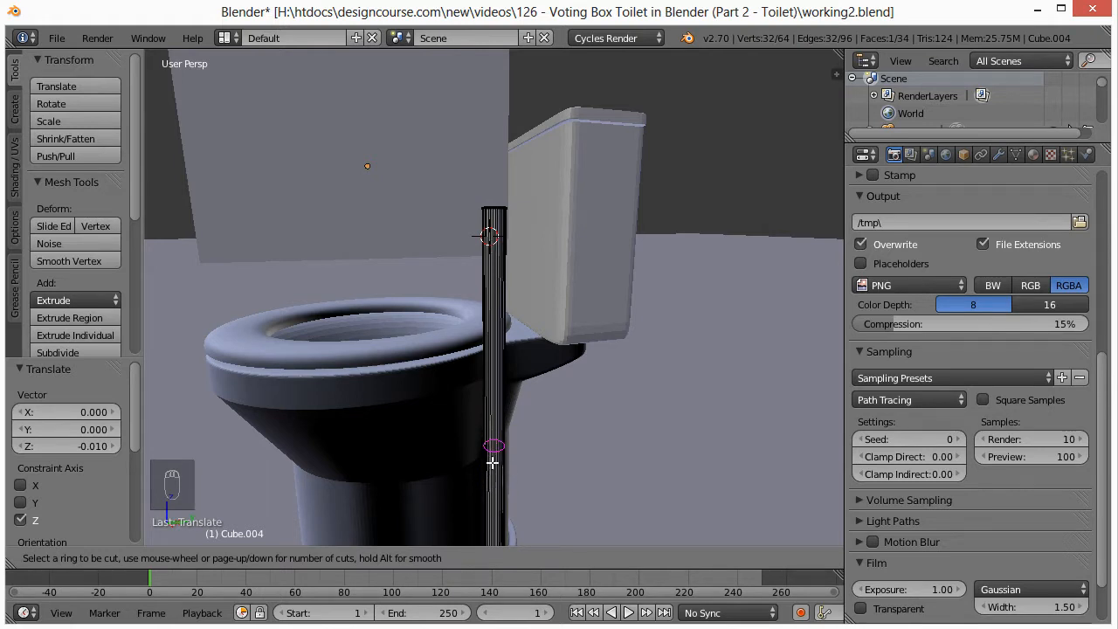
click(492, 451)
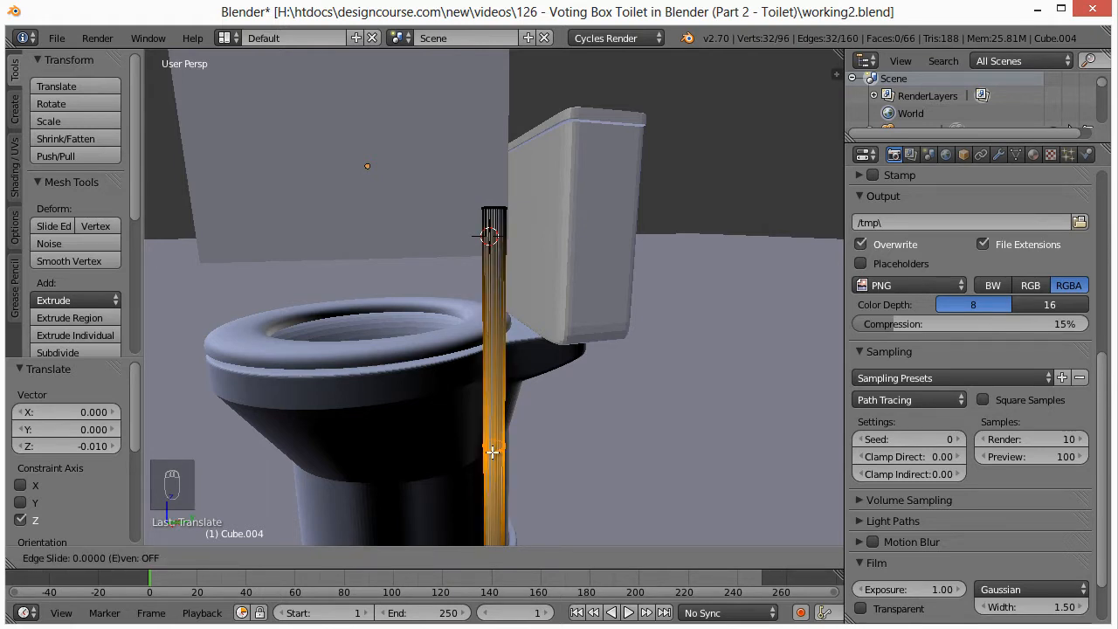
click(510, 242)
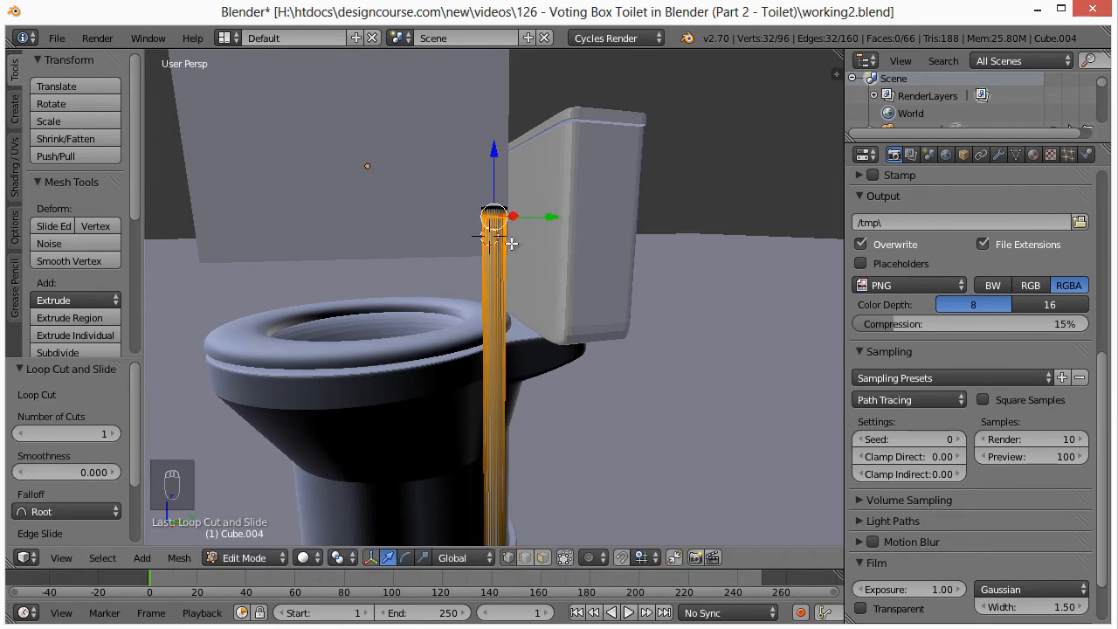
Step: Add a second edge loop a little below the upper one and move it about 0.018 up along Z
scroll(515, 242, up, 4)
scroll(515, 263, down, 4)
scroll(507, 352, down, 2)
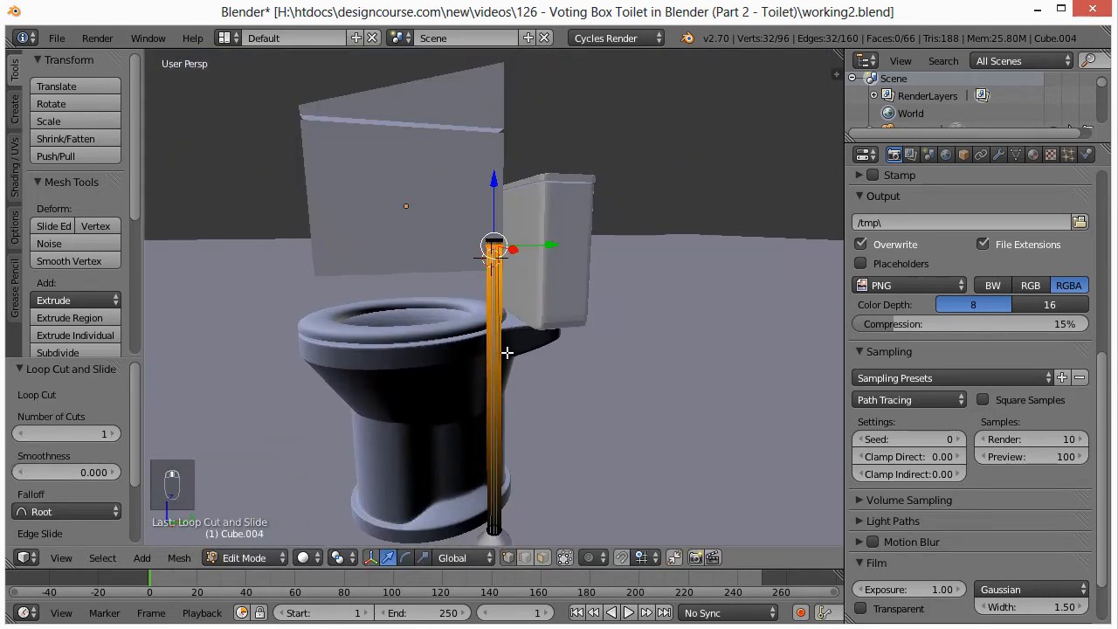
key(ctrl+r)
click(494, 390)
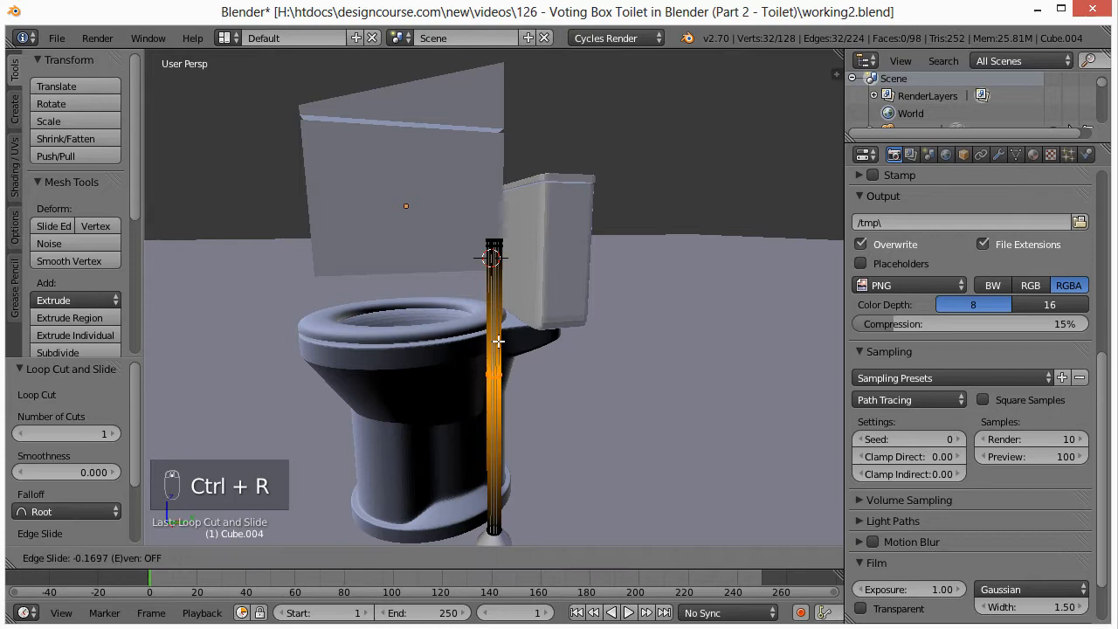
click(510, 260)
scroll(510, 261, up, 6)
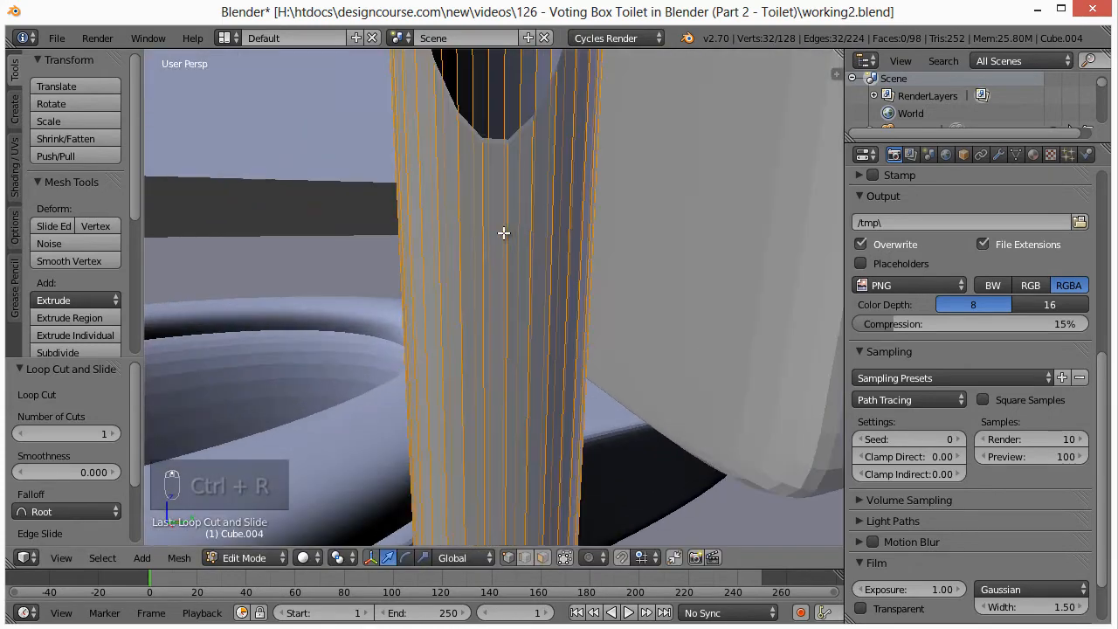
scroll(516, 245, down, 4)
scroll(521, 242, up, 5)
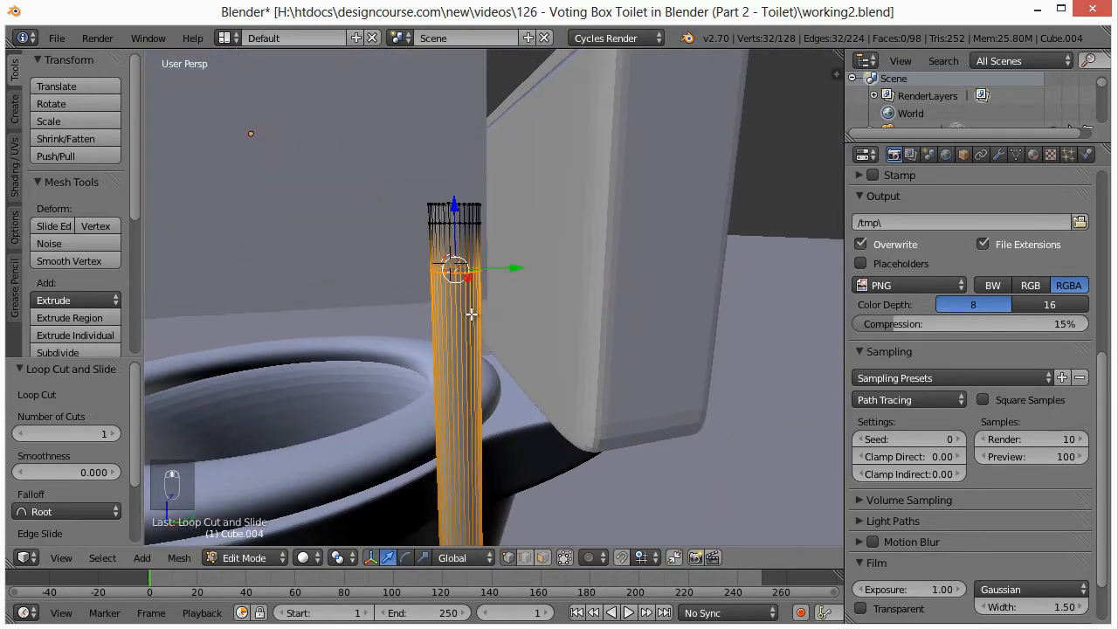
middle_drag(469, 304, 472, 334)
drag(425, 243, 425, 219)
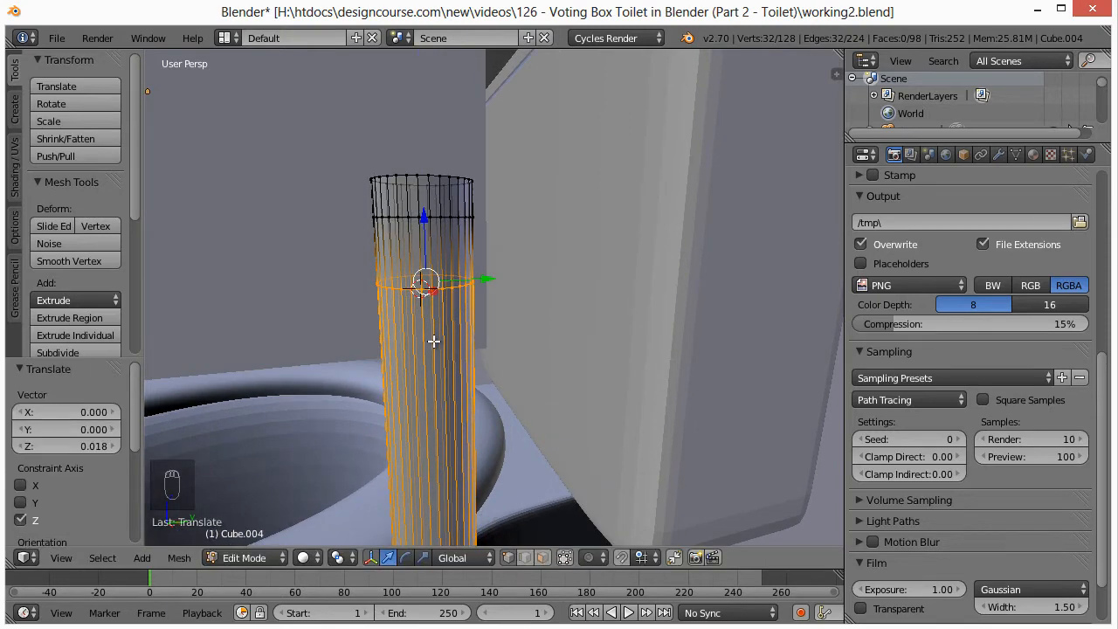
Step: Switch to face selection and show the leg's upper end up close in the right orthographic view
middle_drag(434, 340, 419, 339)
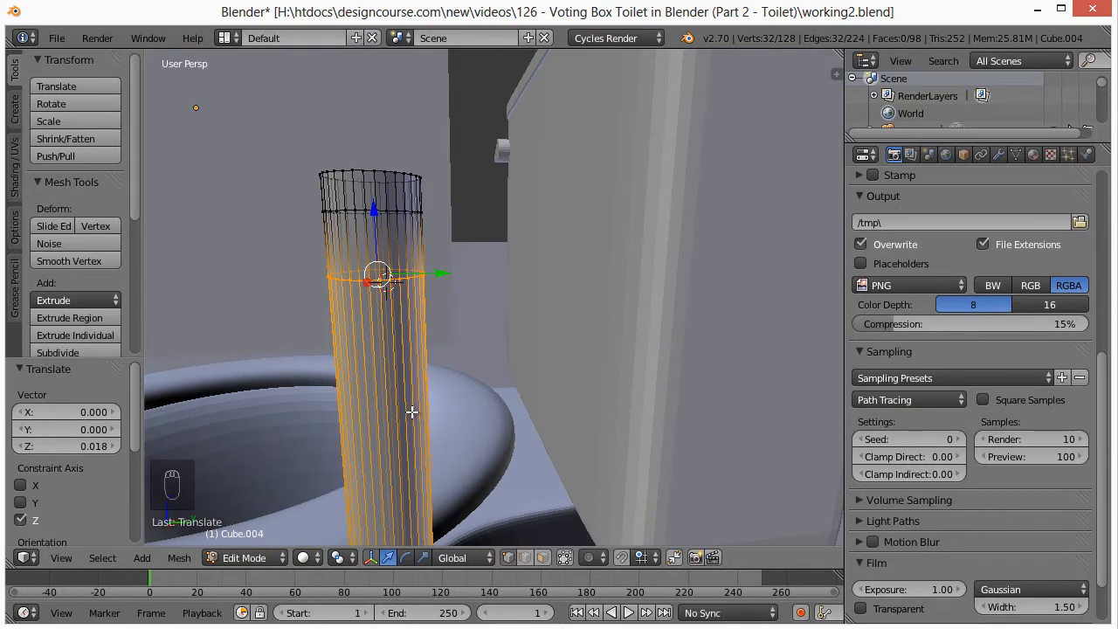
click(542, 558)
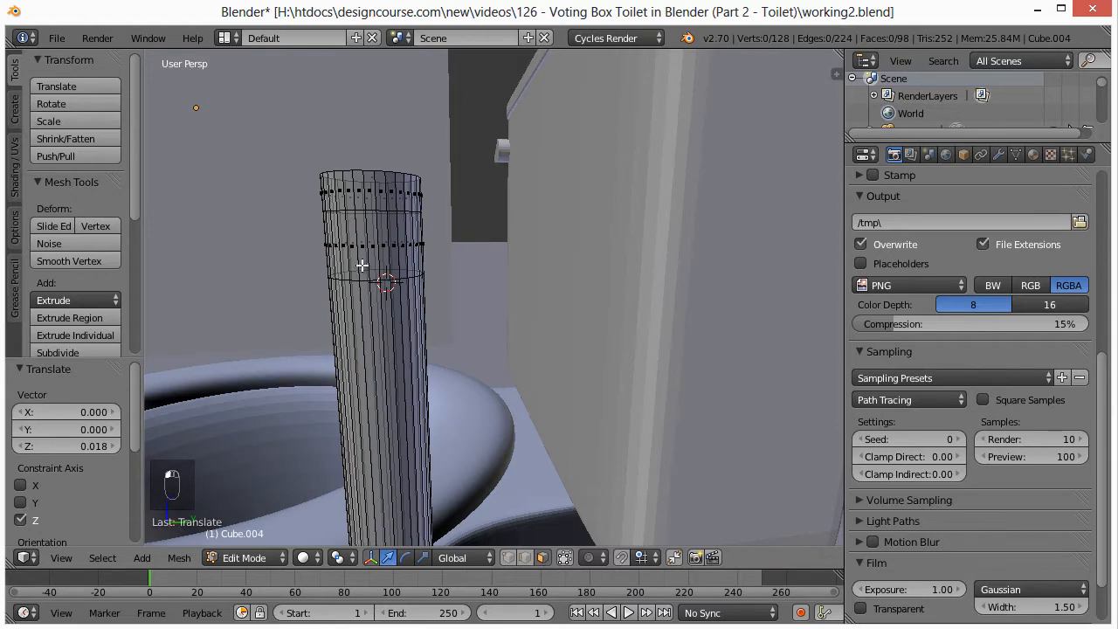
key(KP_3)
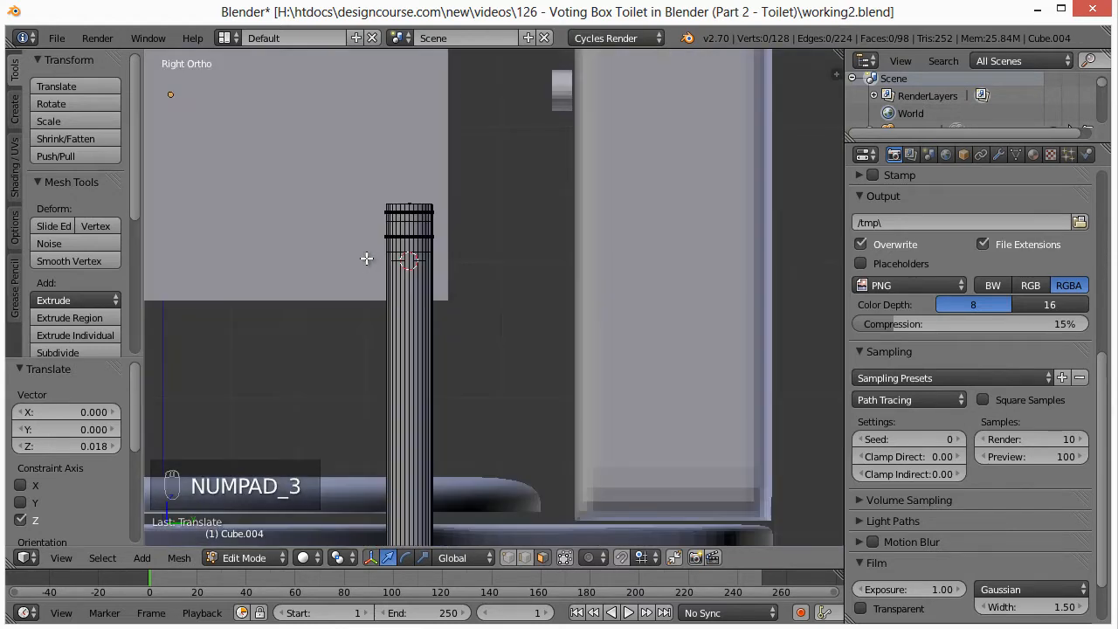
scroll(366, 258, up, 5)
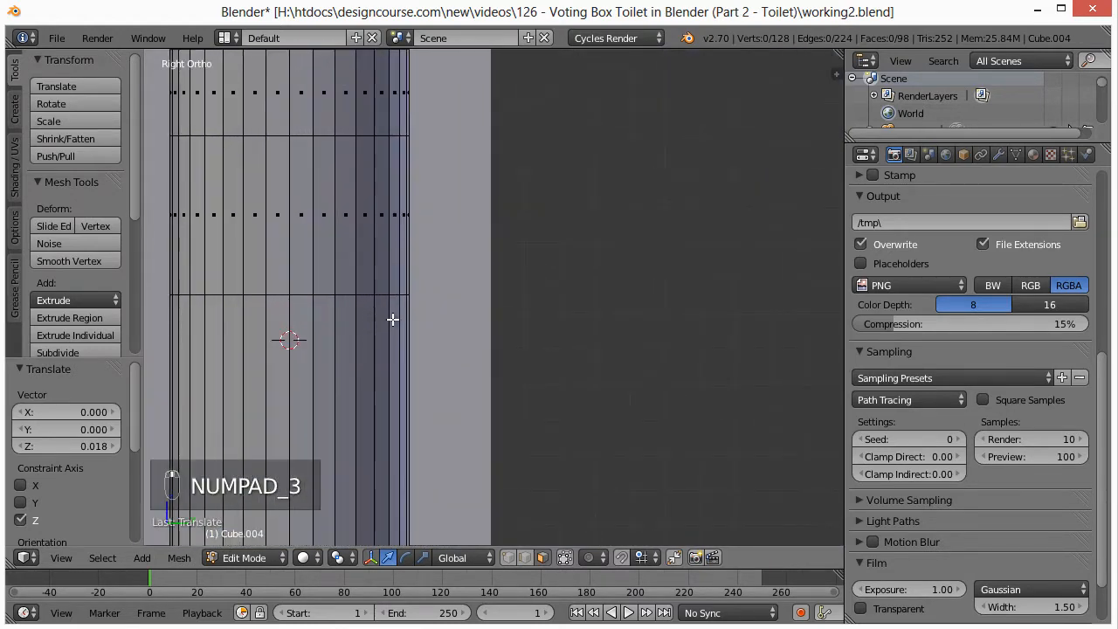
shift+middle_drag(392, 319, 487, 367)
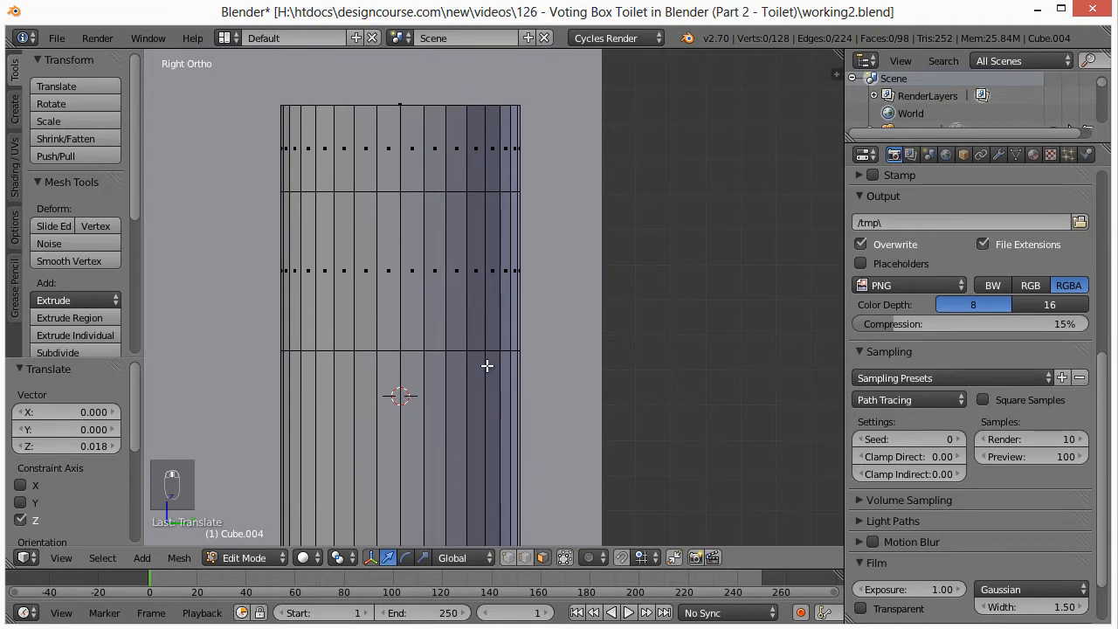
right_click(363, 272)
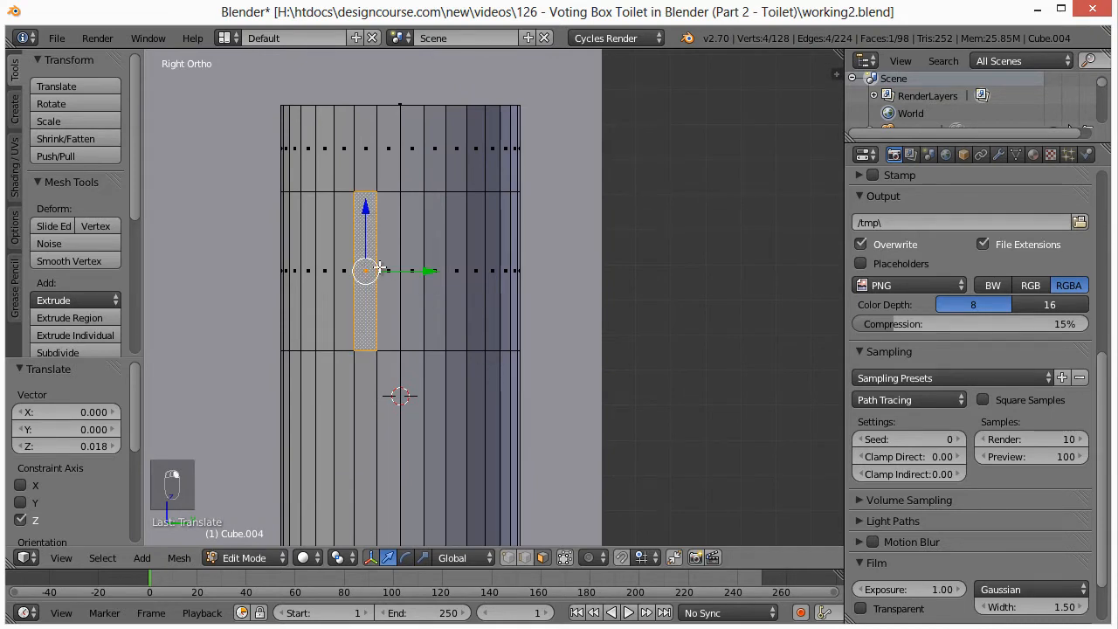
shift+right_click(390, 272)
shift+right_click(411, 269)
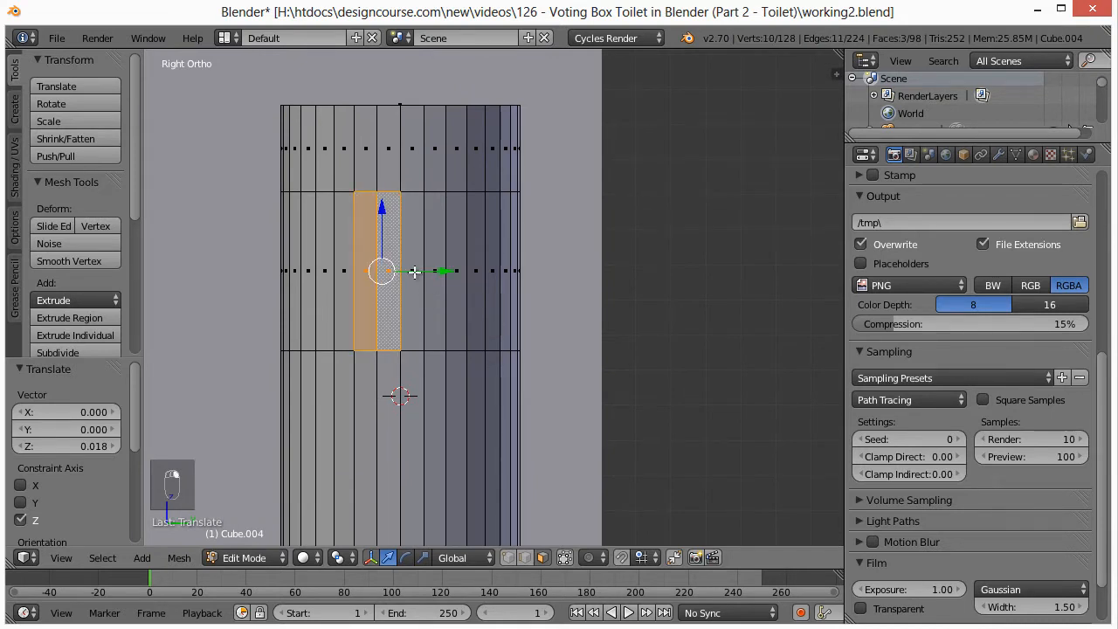
right_click(390, 275)
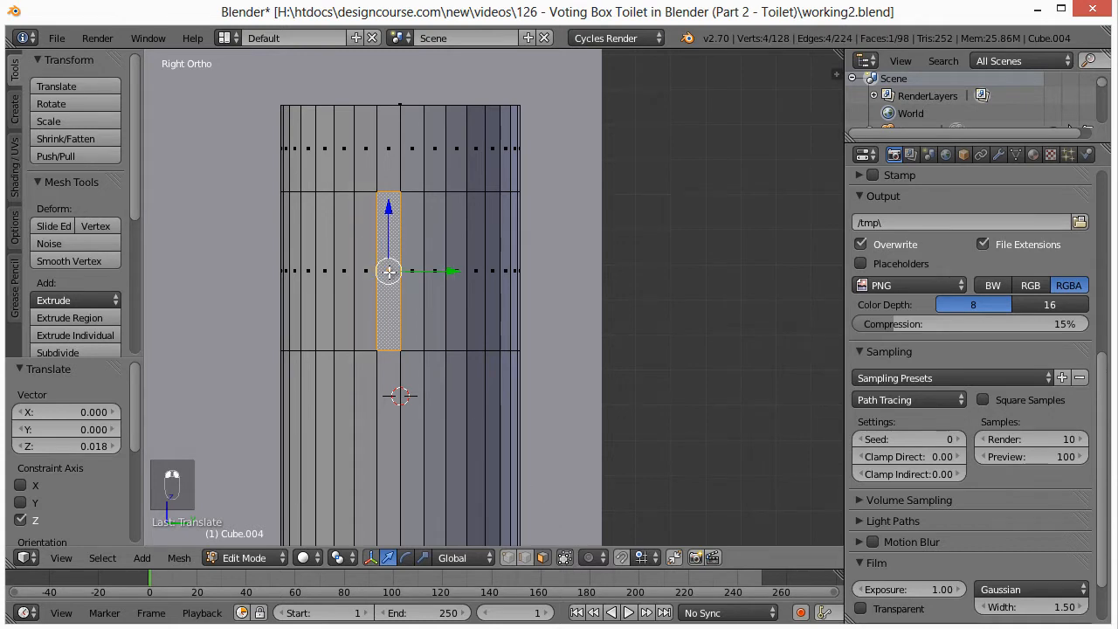
Step: Delete the six adjacent side faces centred between the two new edge loops to open a rectangular hole in the leg
right_click(366, 271)
shift+right_click(387, 270)
shift+right_click(414, 272)
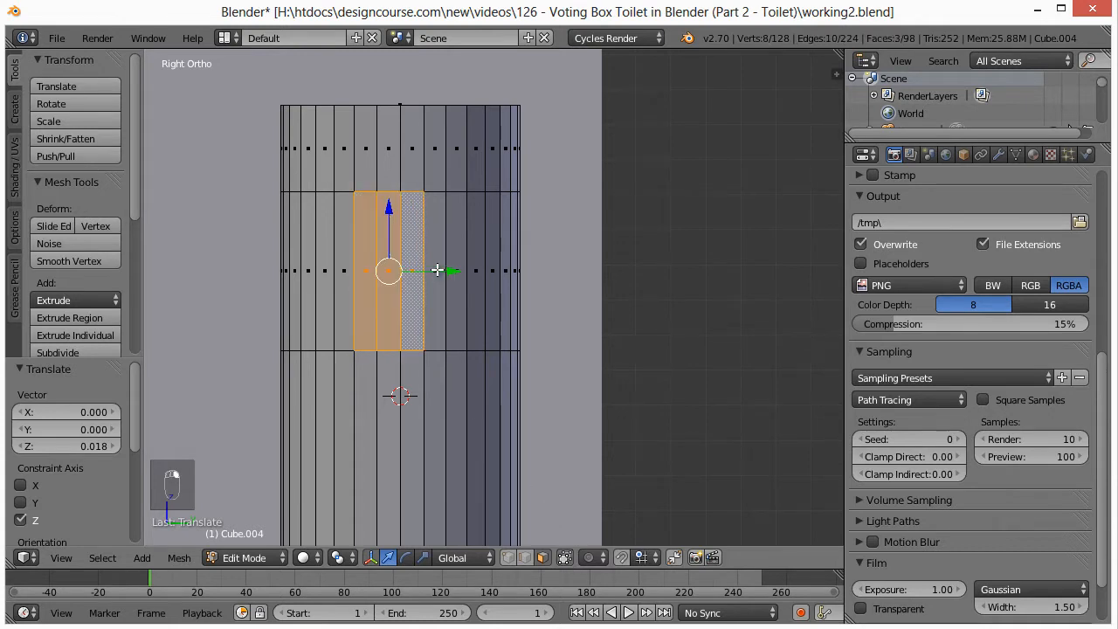
shift+right_click(438, 274)
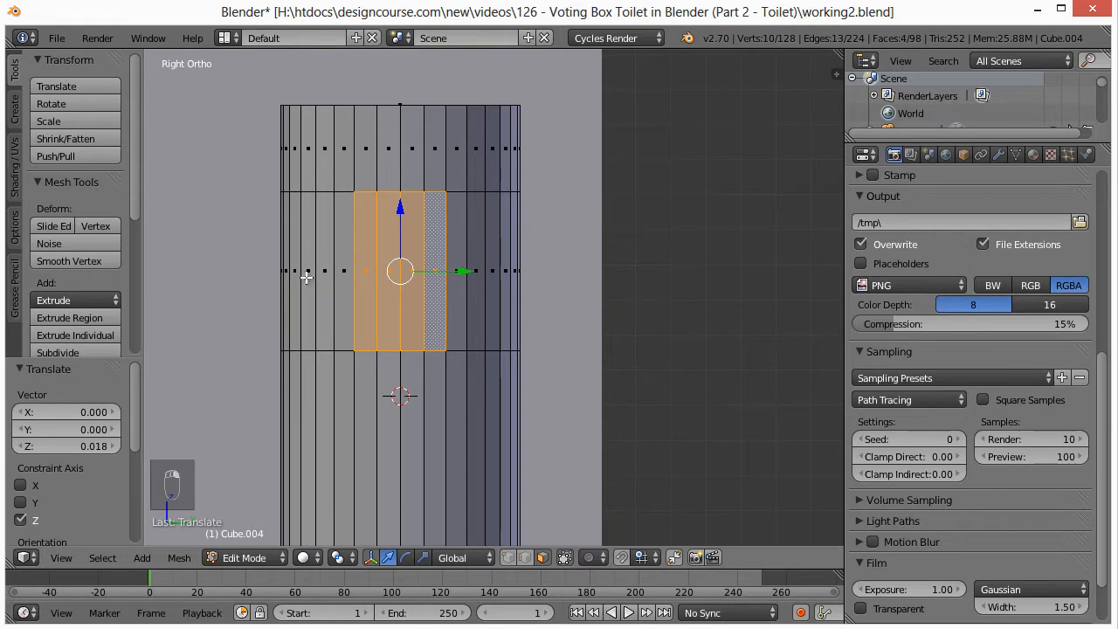
shift+right_click(342, 270)
shift+right_click(342, 271)
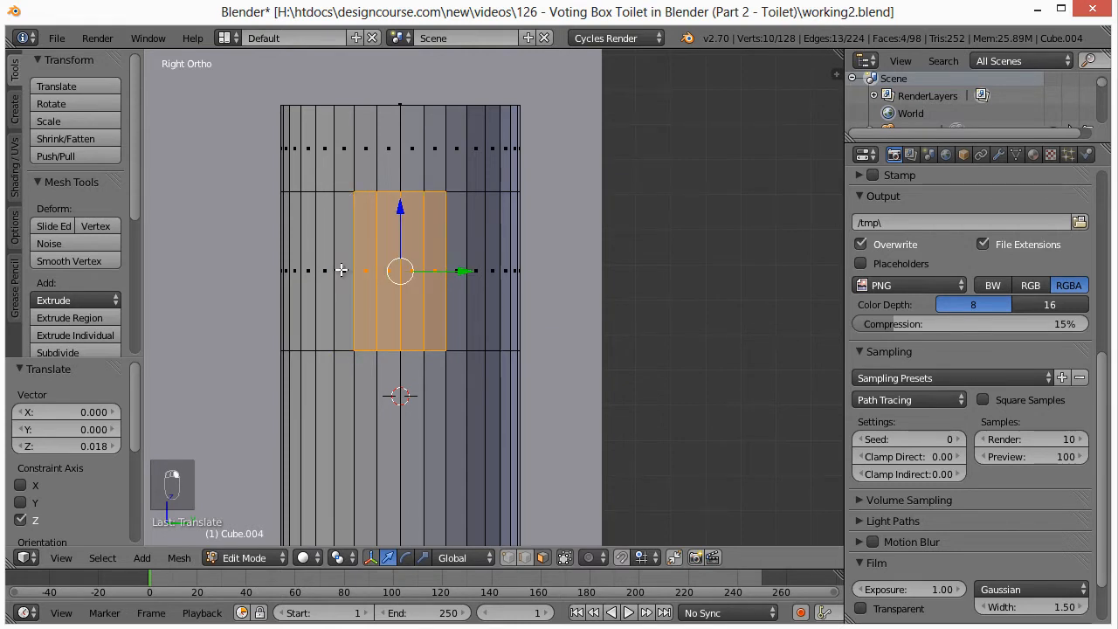
shift+right_click(456, 271)
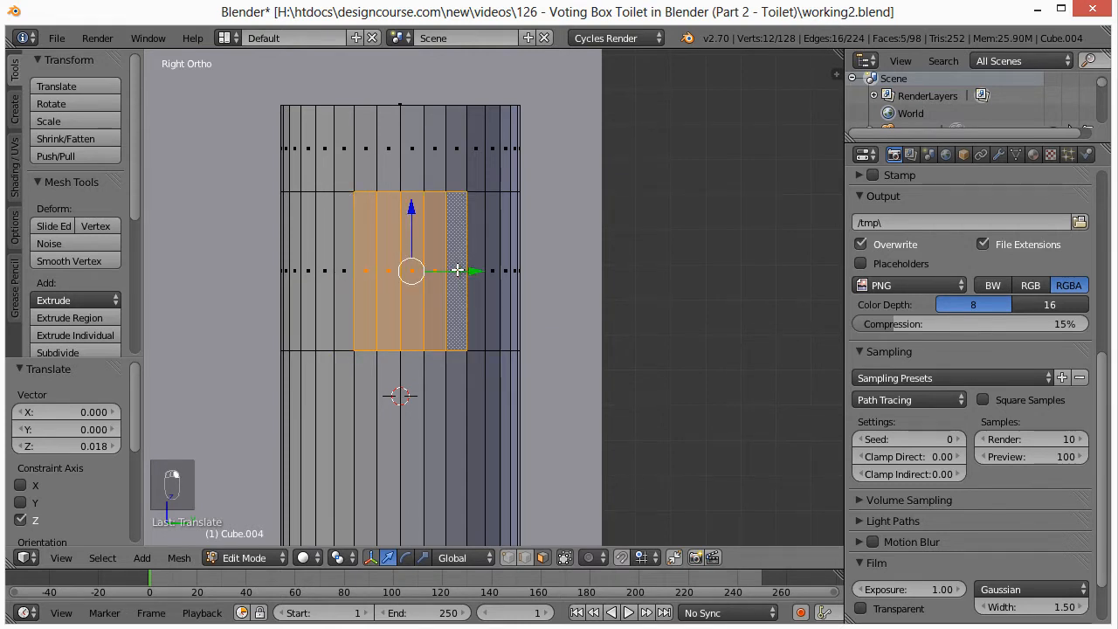
shift+right_click(340, 270)
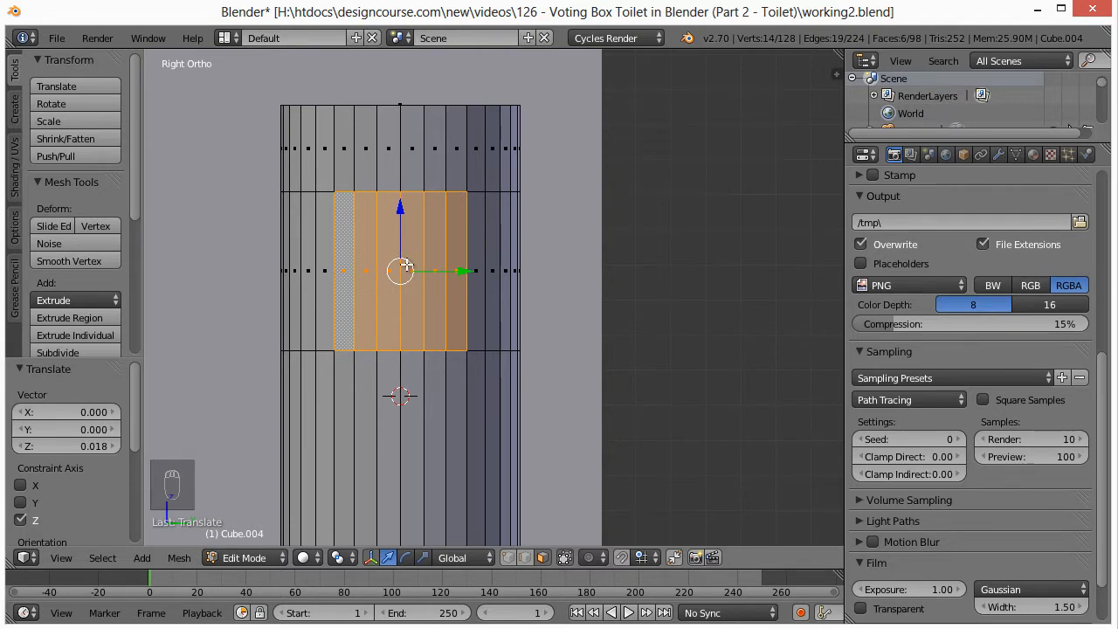
key(Delete)
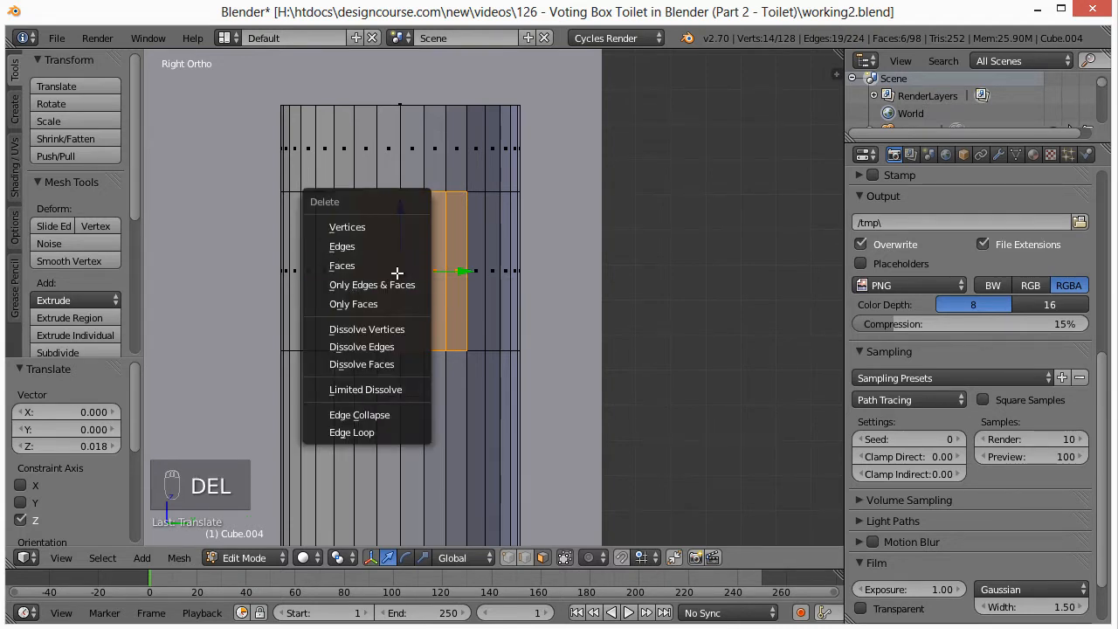
click(396, 265)
Step: Examine the opening near the leg's top and its position relative to the voting box and toilet from several angles
middle_drag(410, 264, 435, 297)
scroll(434, 294, down, 9)
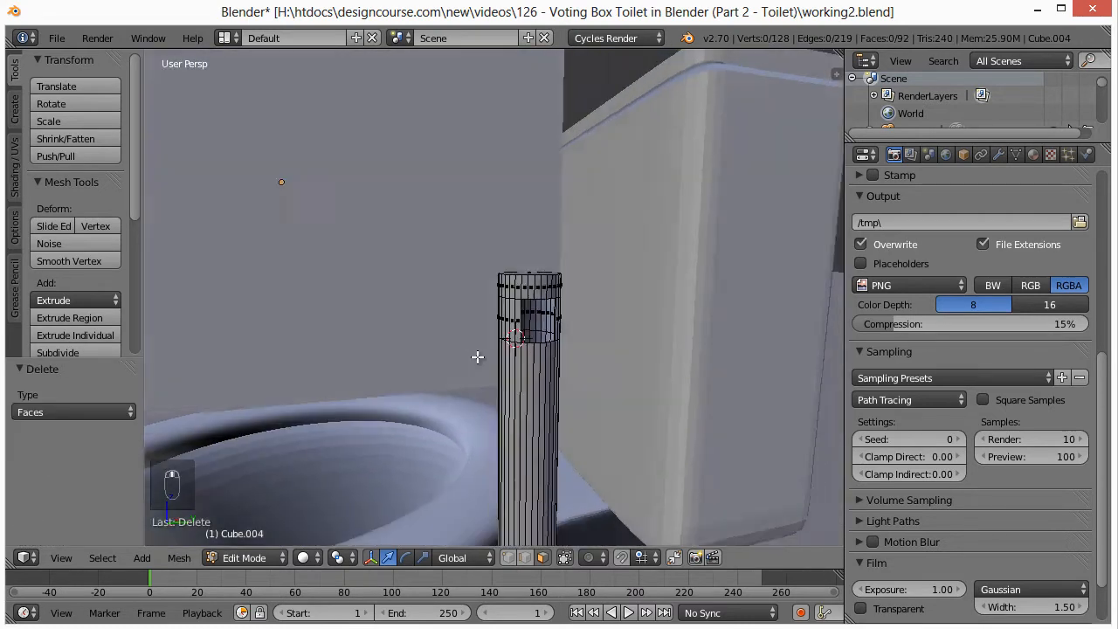
middle_drag(477, 357, 452, 350)
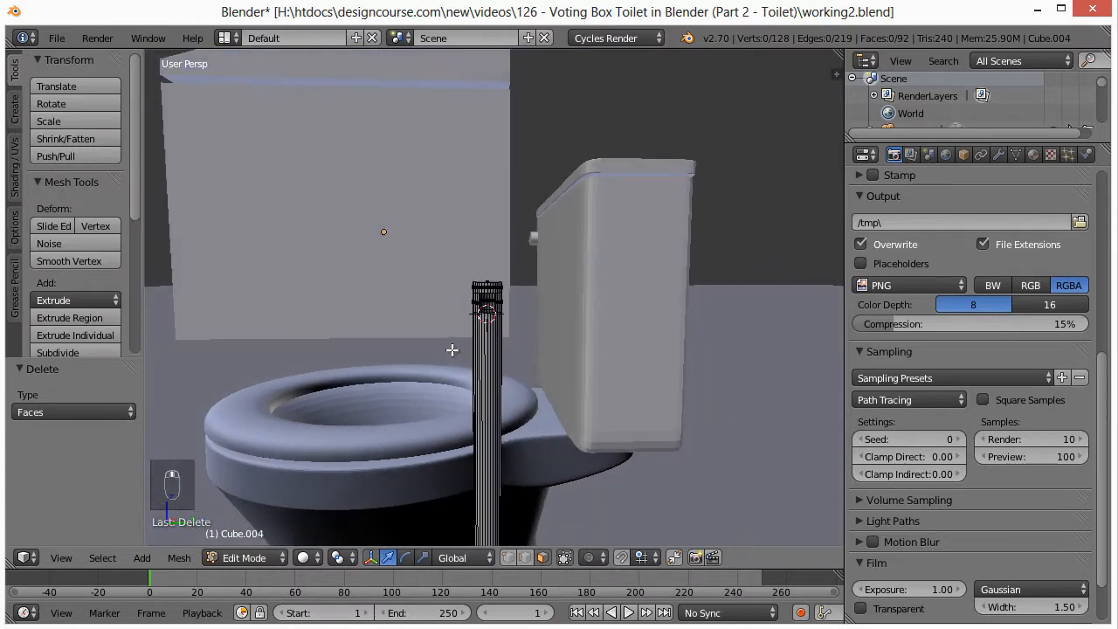
scroll(486, 317, up, 6)
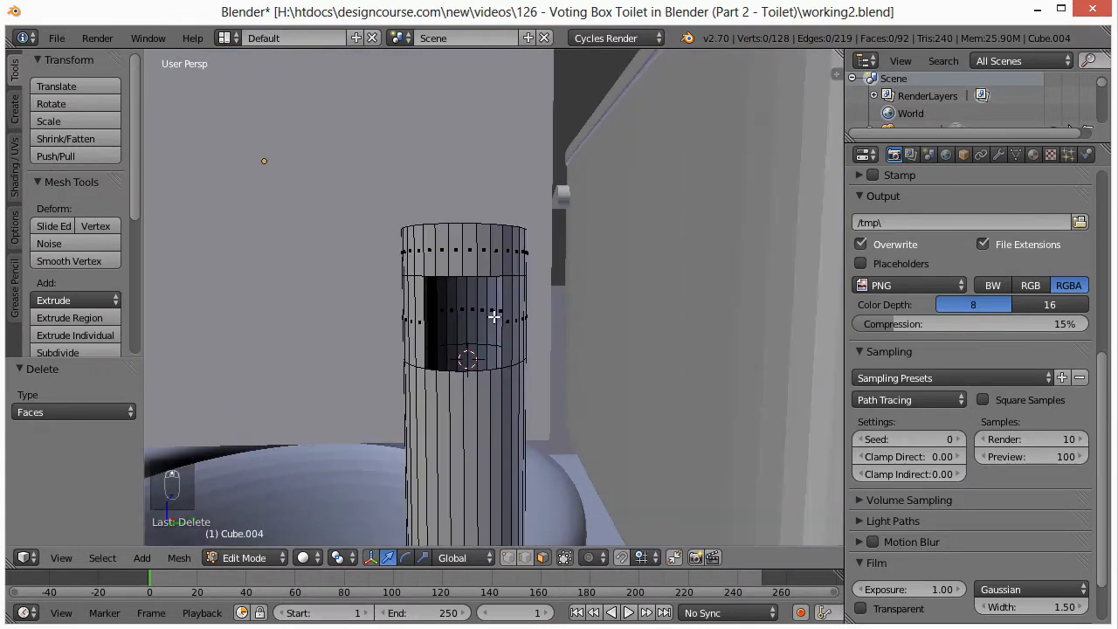
scroll(450, 313, down, 6)
middle_drag(474, 325, 585, 358)
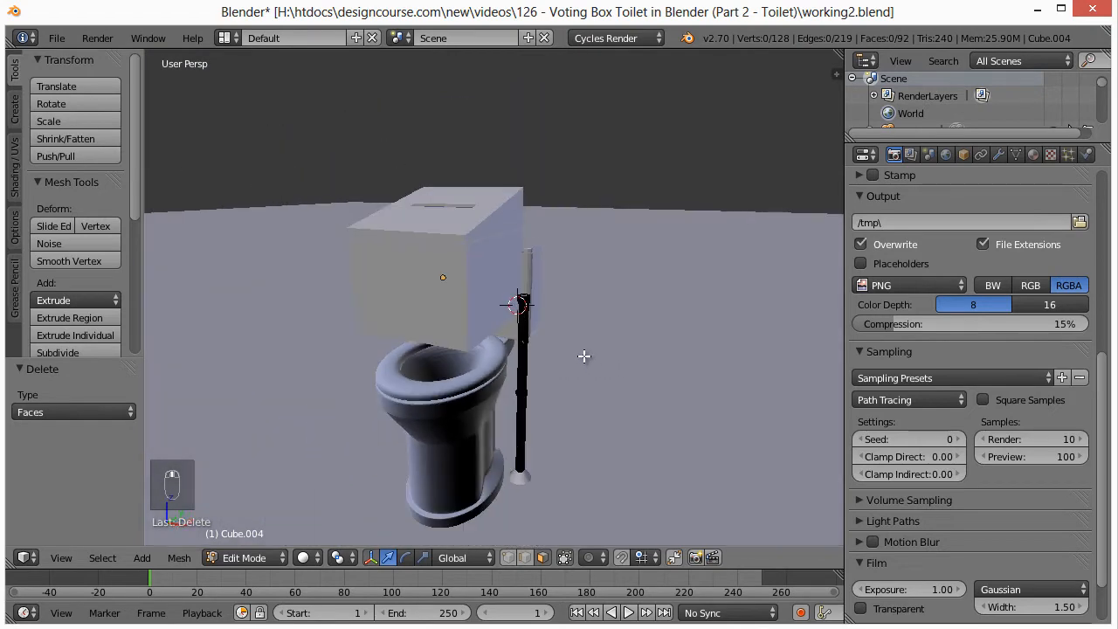
scroll(577, 351, up, 5)
scroll(583, 352, down, 6)
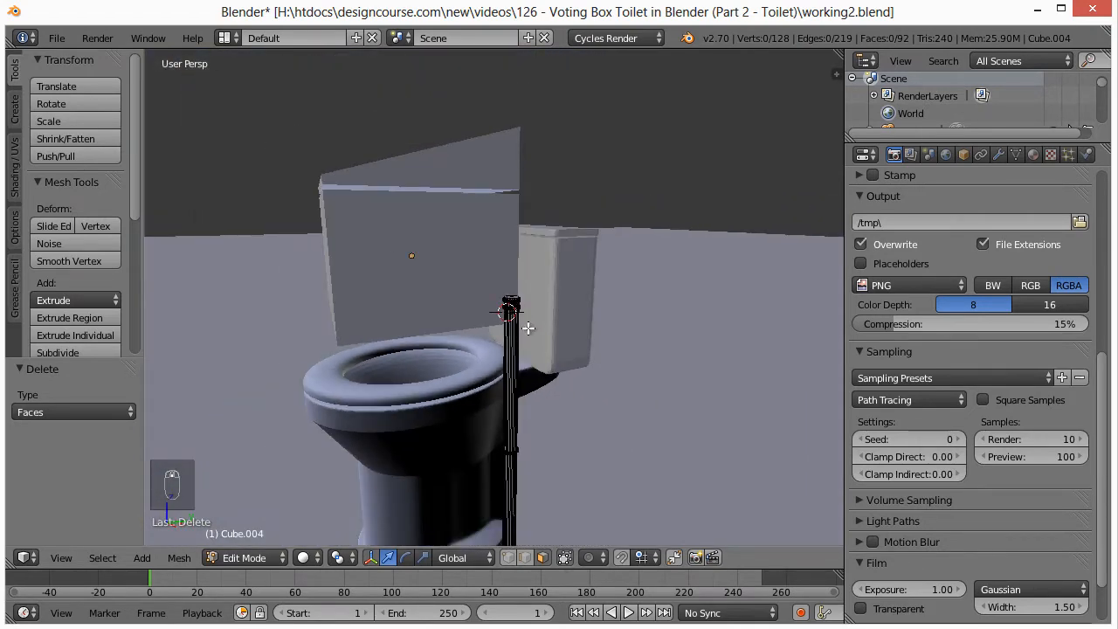
scroll(529, 330, up, 4)
scroll(551, 332, down, 6)
middle_drag(514, 359, 537, 363)
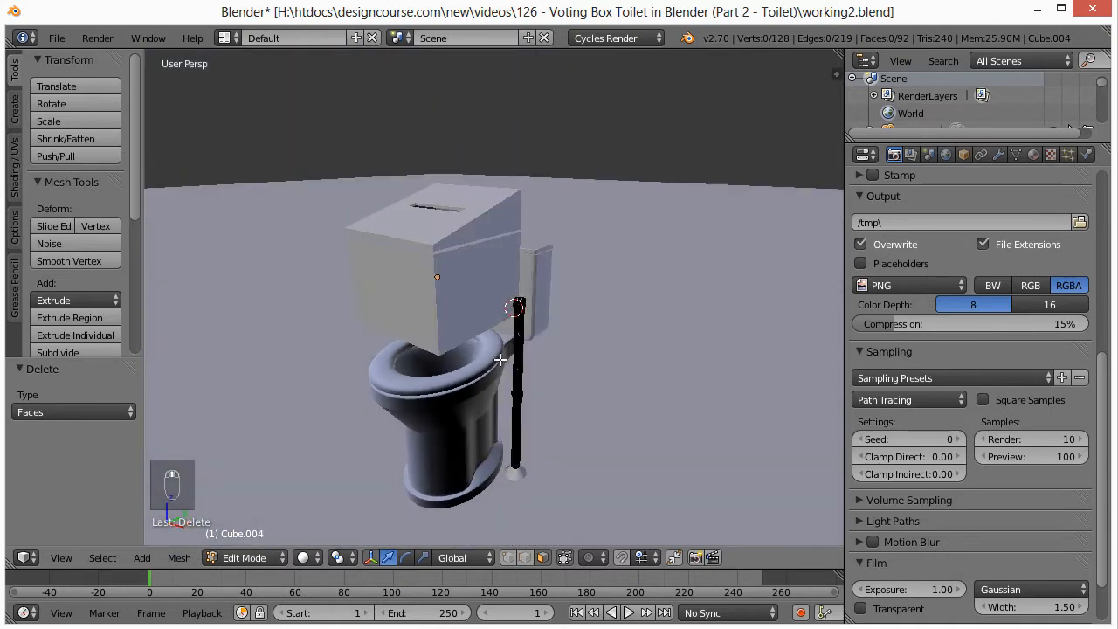
Step: Examine the full leg and its upper opening beside the toilet from the side and from a low angle
scroll(515, 353, up, 8)
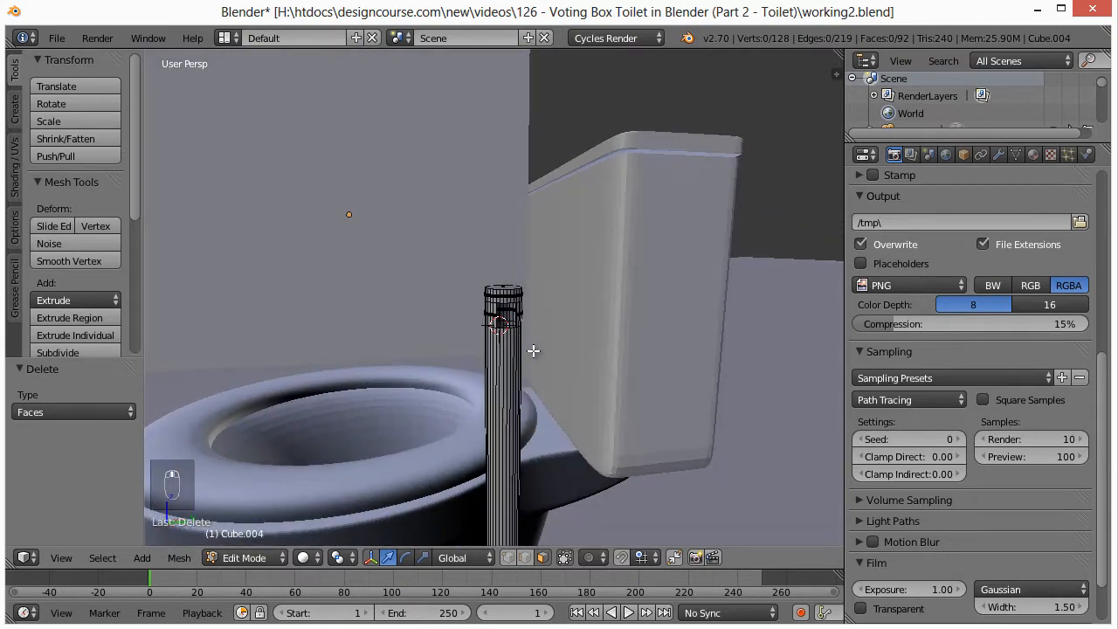
scroll(542, 345, down, 6)
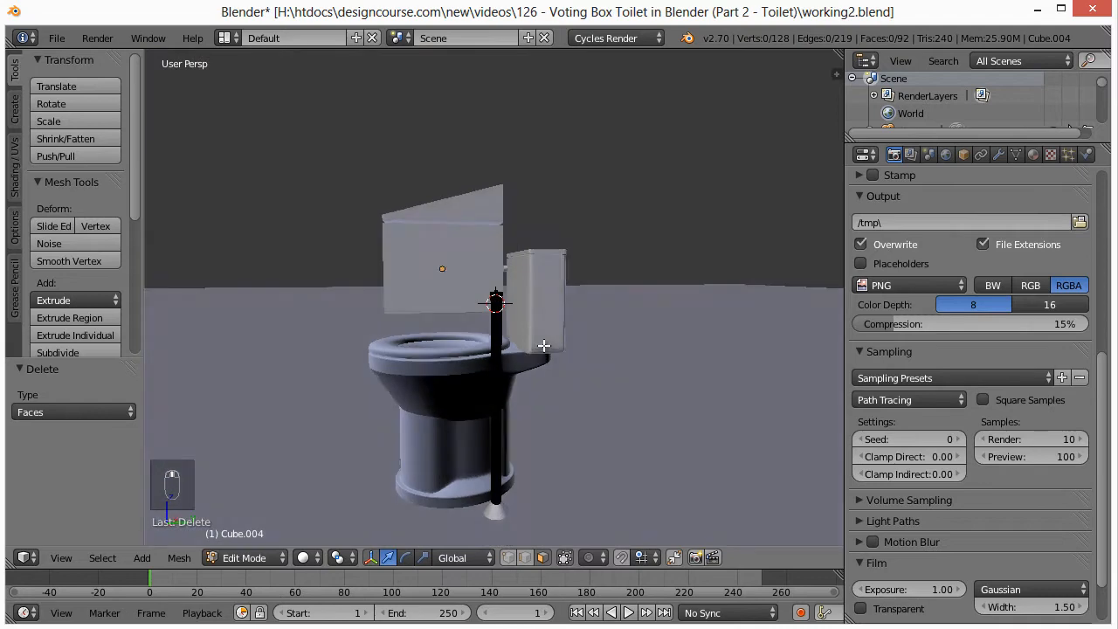
scroll(545, 377, up, 5)
middle_drag(543, 346, 554, 234)
scroll(585, 402, down, 3)
scroll(534, 334, up, 1)
shift+middle_drag(533, 277, 562, 329)
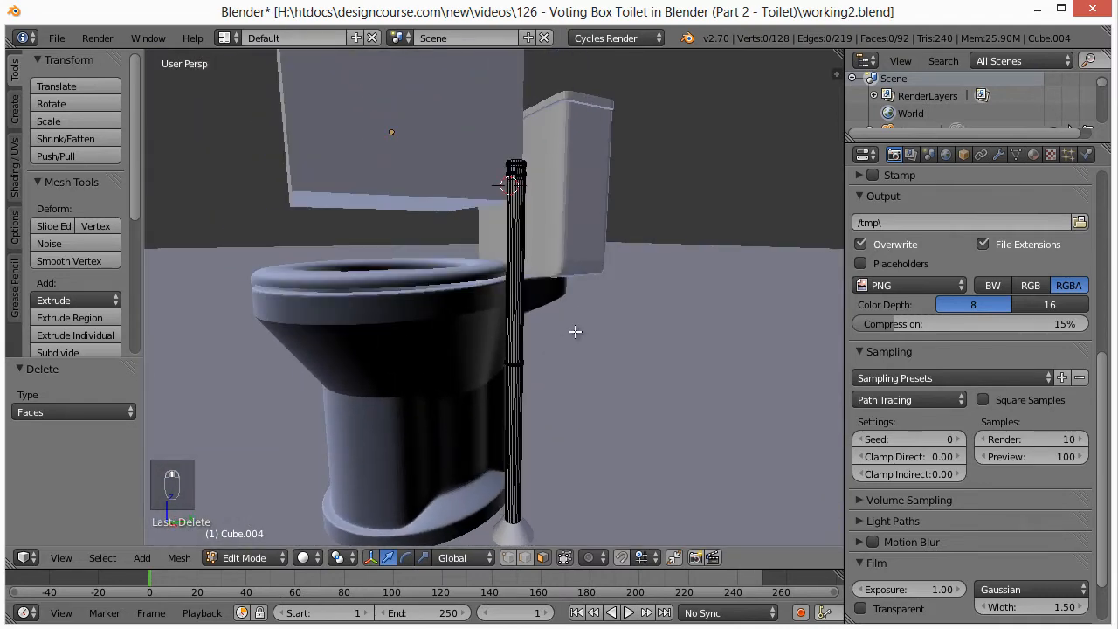
Step: Add a Subdivision Surface modifier to the leg with 3 view and 3 render subdivisions
key(Tab)
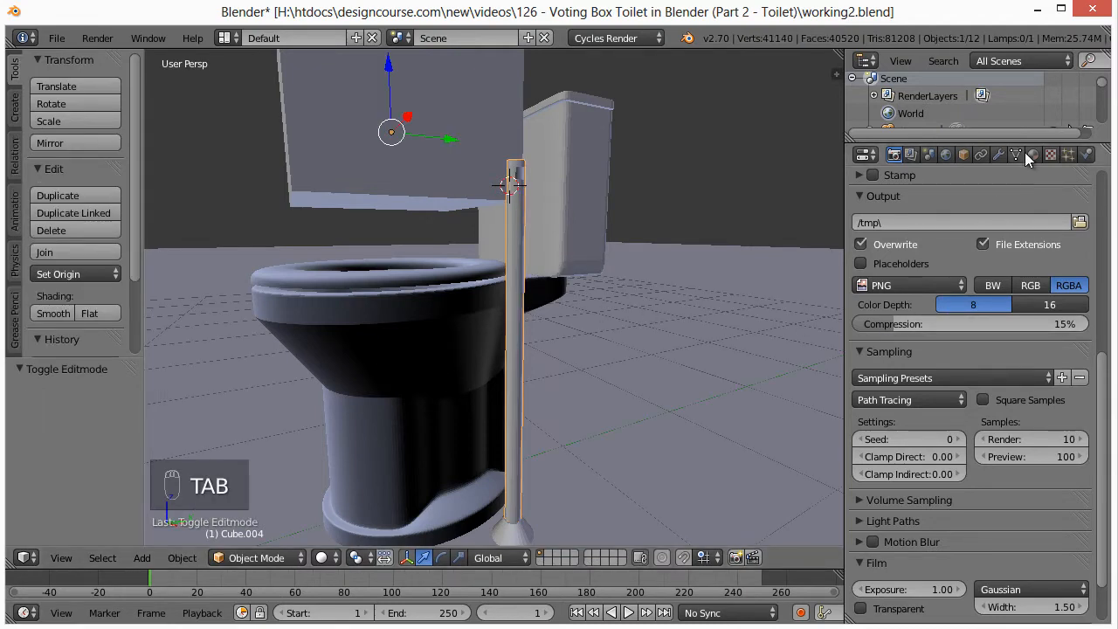
click(1000, 156)
click(935, 214)
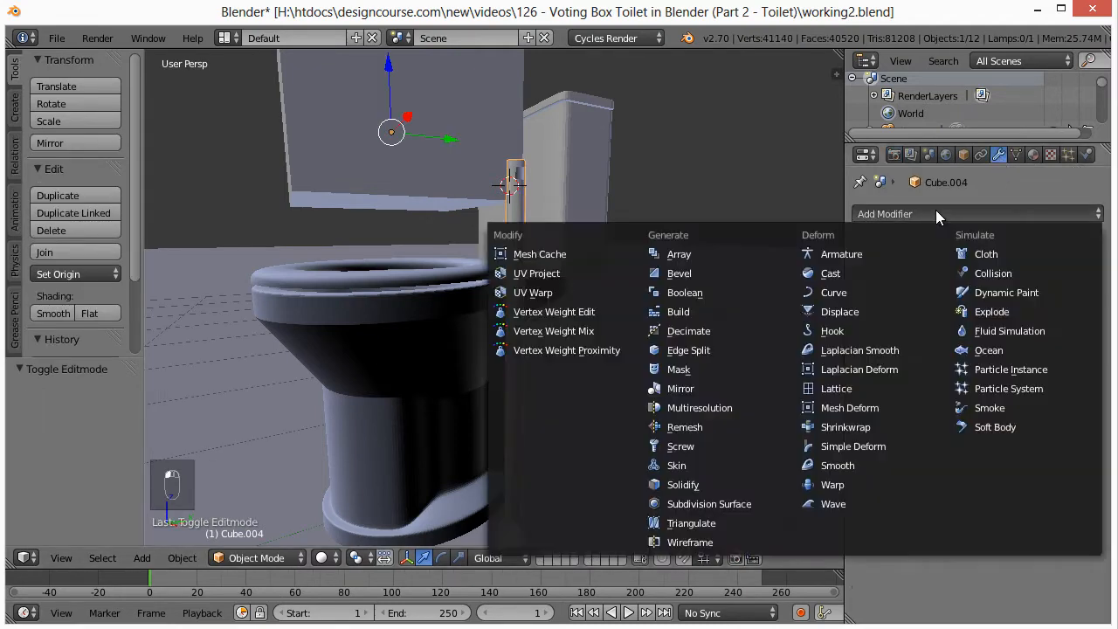
click(737, 504)
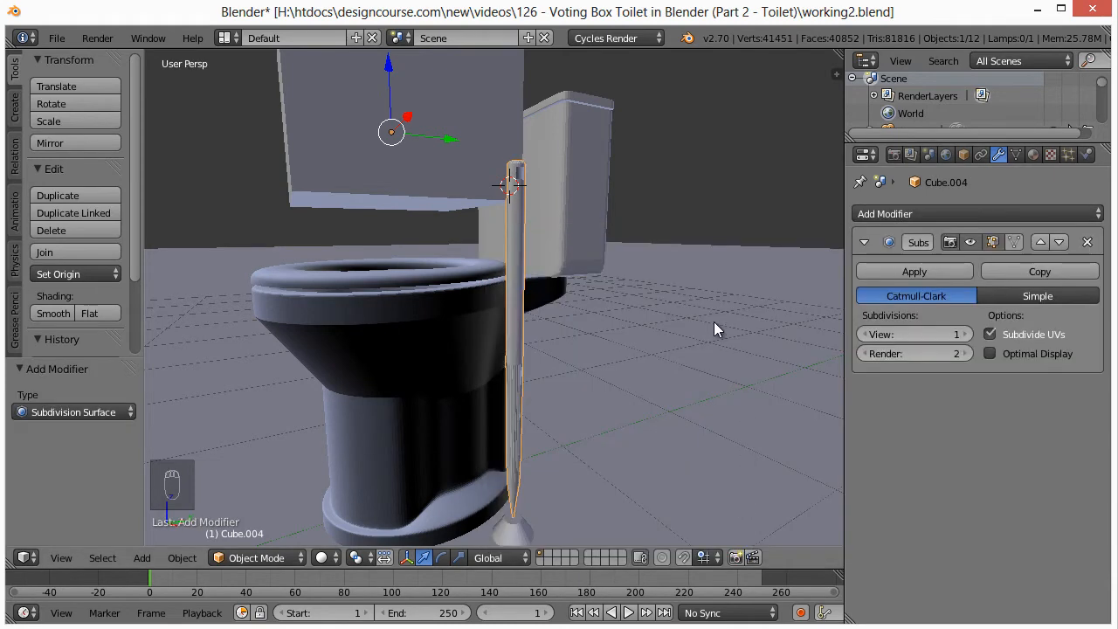
drag(926, 330, 966, 353)
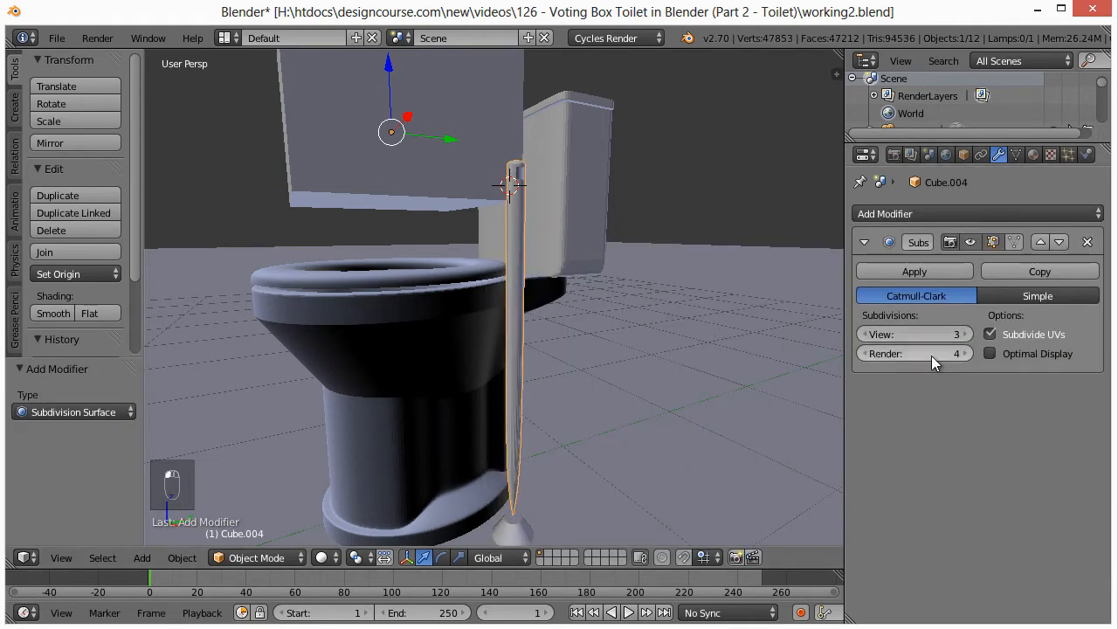
click(866, 355)
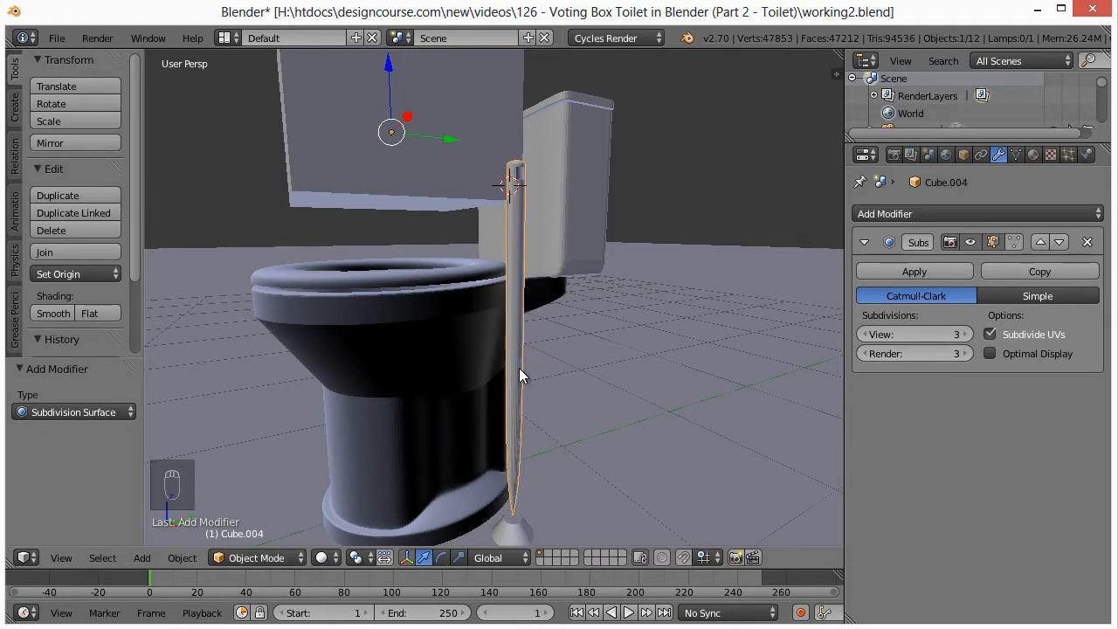
Step: Add an edge loop around the leg and slide it down to the leg's lower end to stop it tapering
key(Tab)
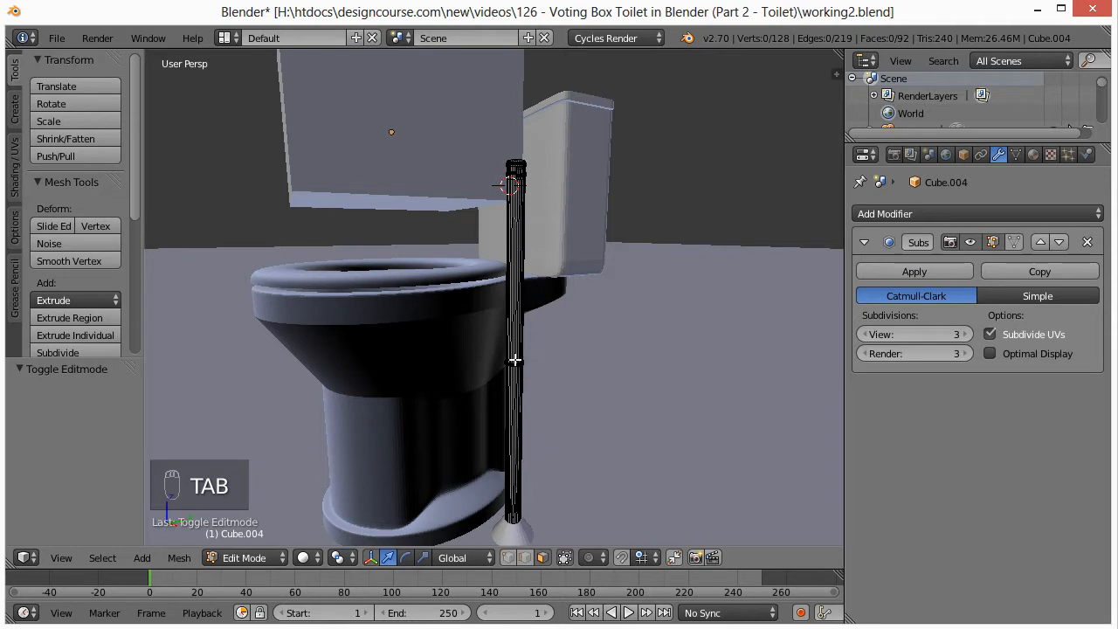
key(ctrl+r)
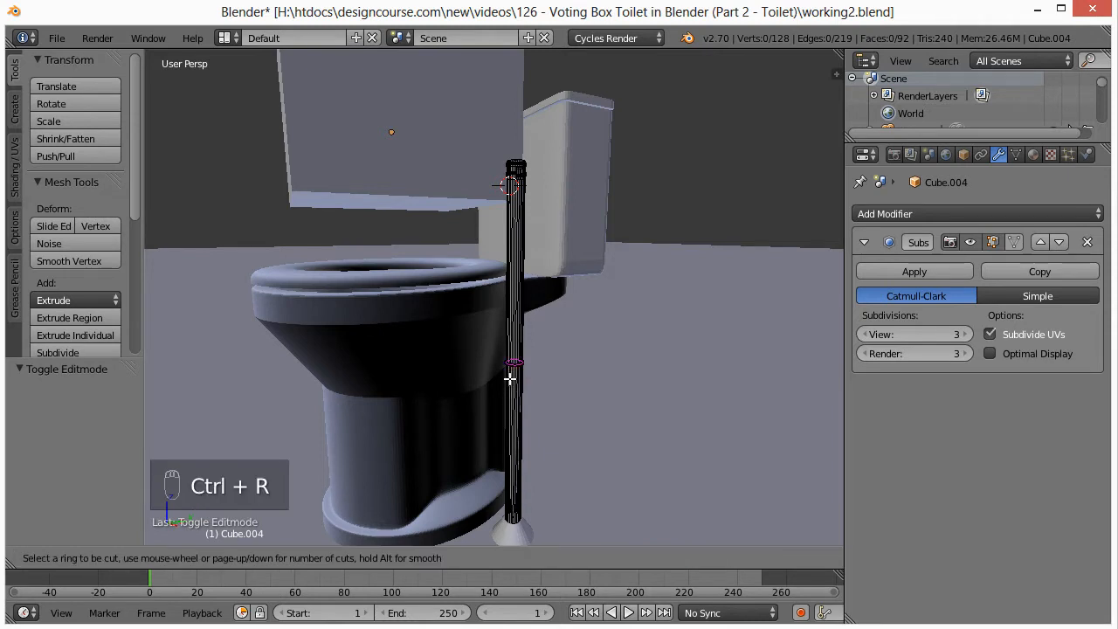
click(510, 378)
click(515, 61)
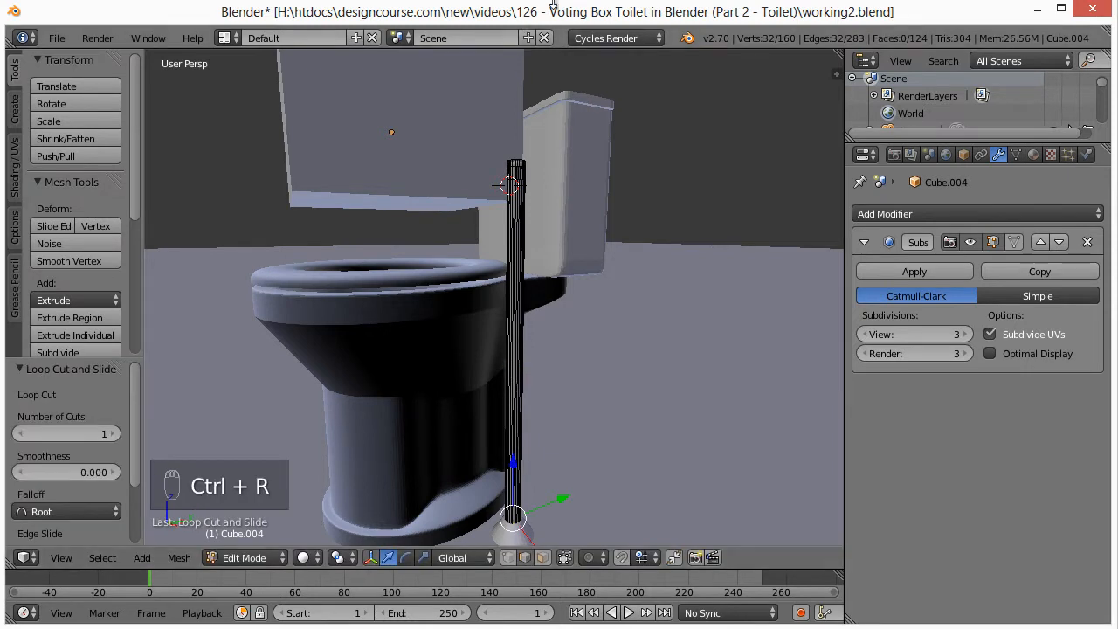
Step: Inspect the leg from its upper opening down to the foot from several angles
scroll(585, 403, up, 4)
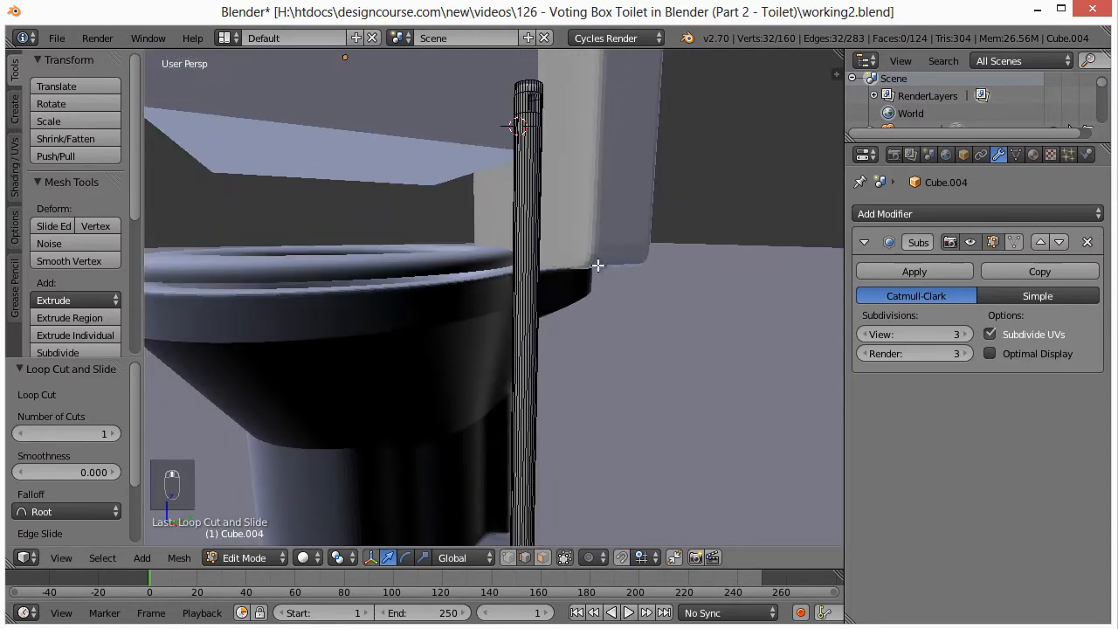
middle_drag(576, 144, 524, 230)
scroll(503, 188, up, 4)
middle_drag(524, 104, 495, 315)
scroll(454, 266, down, 8)
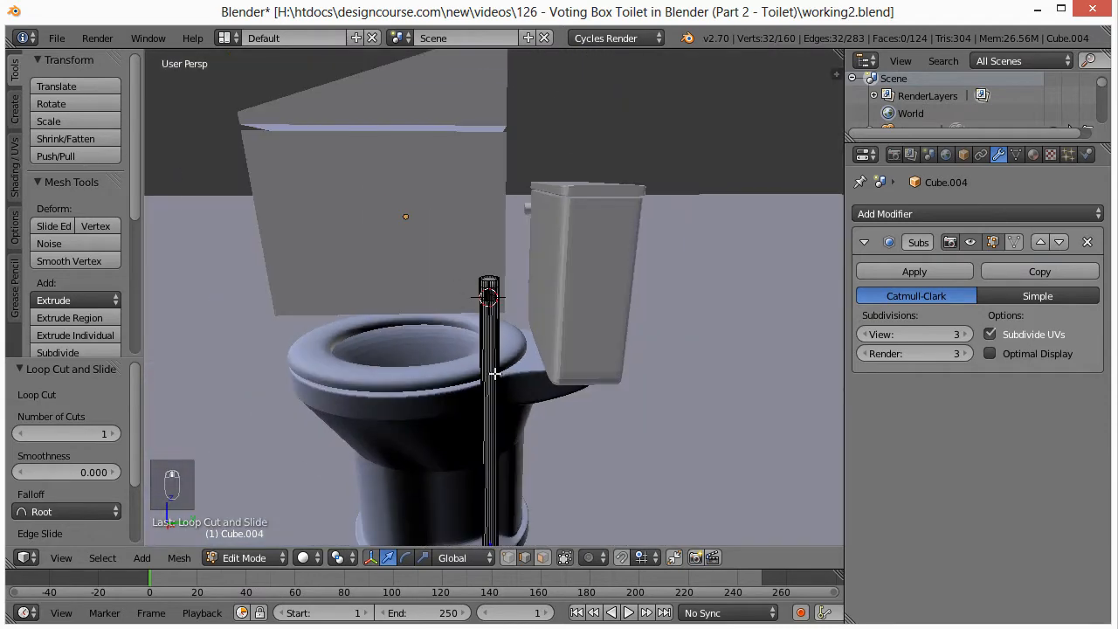
middle_drag(494, 374, 574, 341)
scroll(590, 384, down, 4)
middle_drag(585, 405, 568, 245)
scroll(598, 422, up, 2)
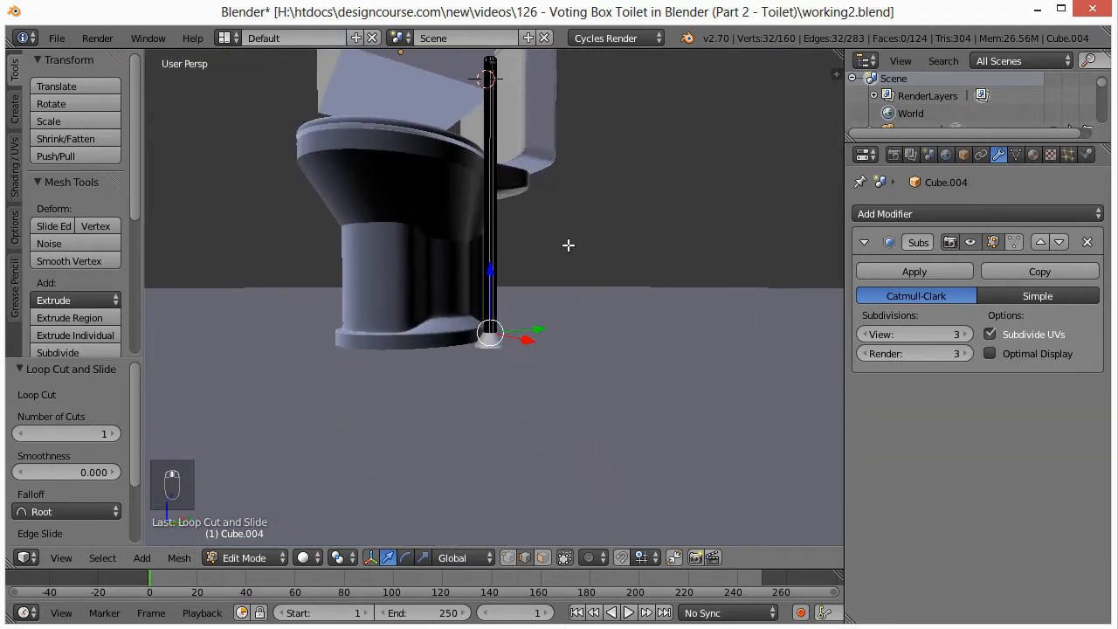
Step: Return to object mode, select the flared foot and give it a Subdivision Surface modifier
key(Tab)
right_click(489, 346)
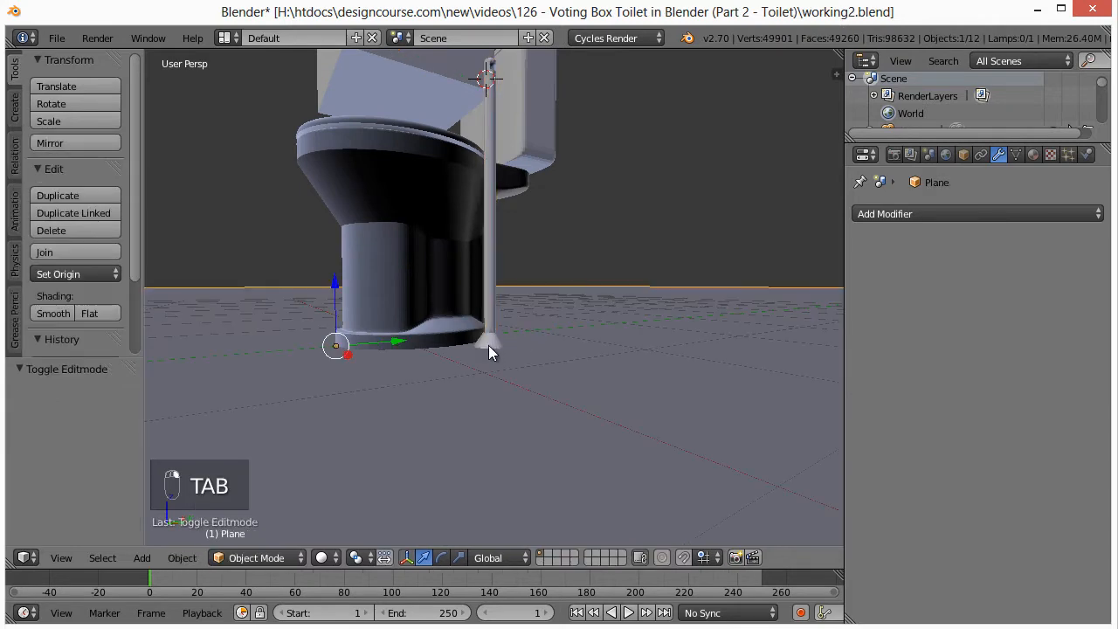
right_click(492, 344)
key(Tab)
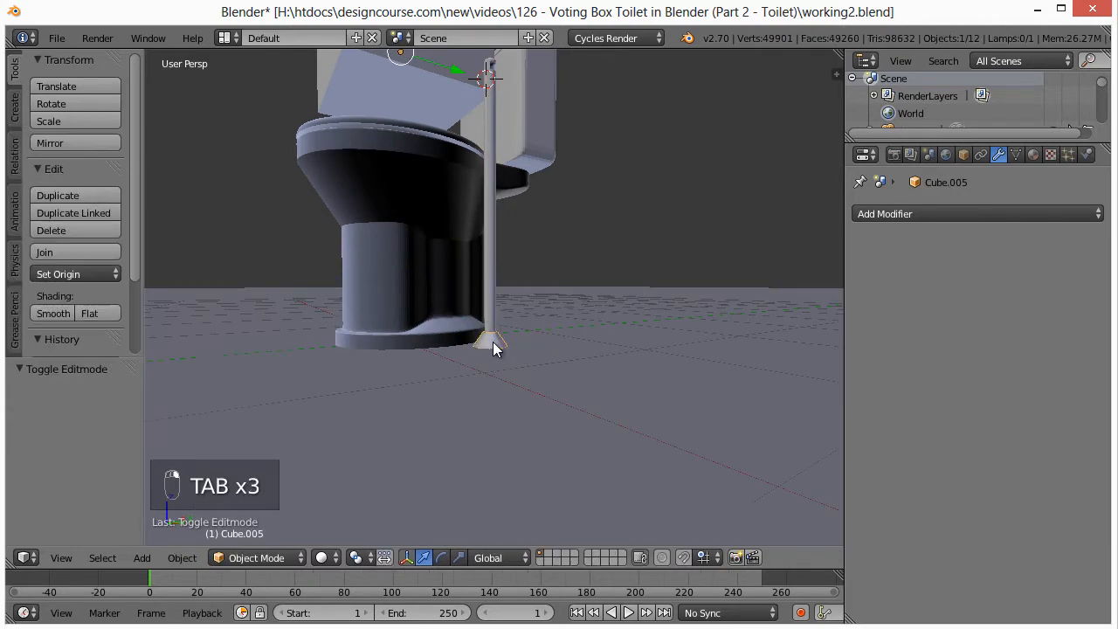
click(940, 215)
click(709, 504)
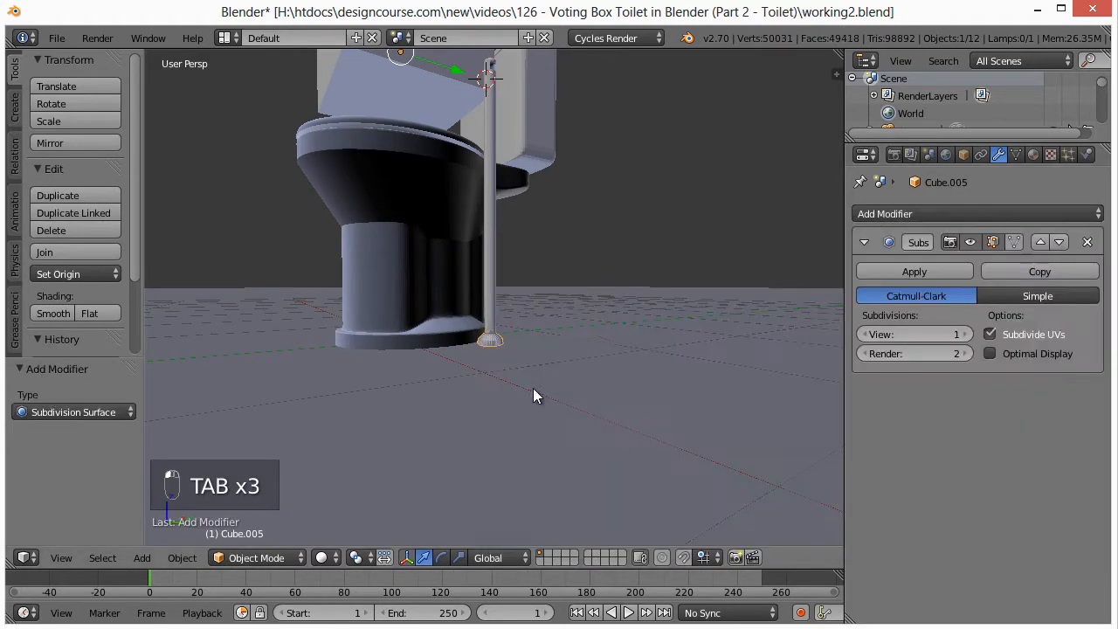
Step: Add two edge loops to the flared foot, one close to its lower rim and one close to its upper rim
scroll(533, 388, up, 5)
key(Tab)
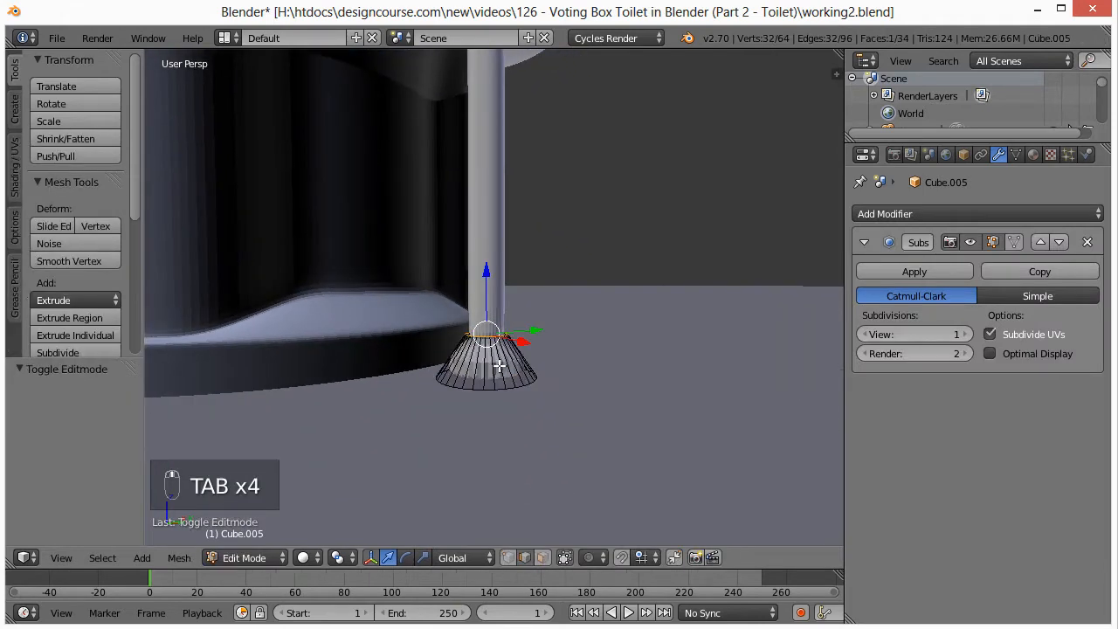
key(ctrl+r)
click(494, 367)
click(492, 395)
key(ctrl+r)
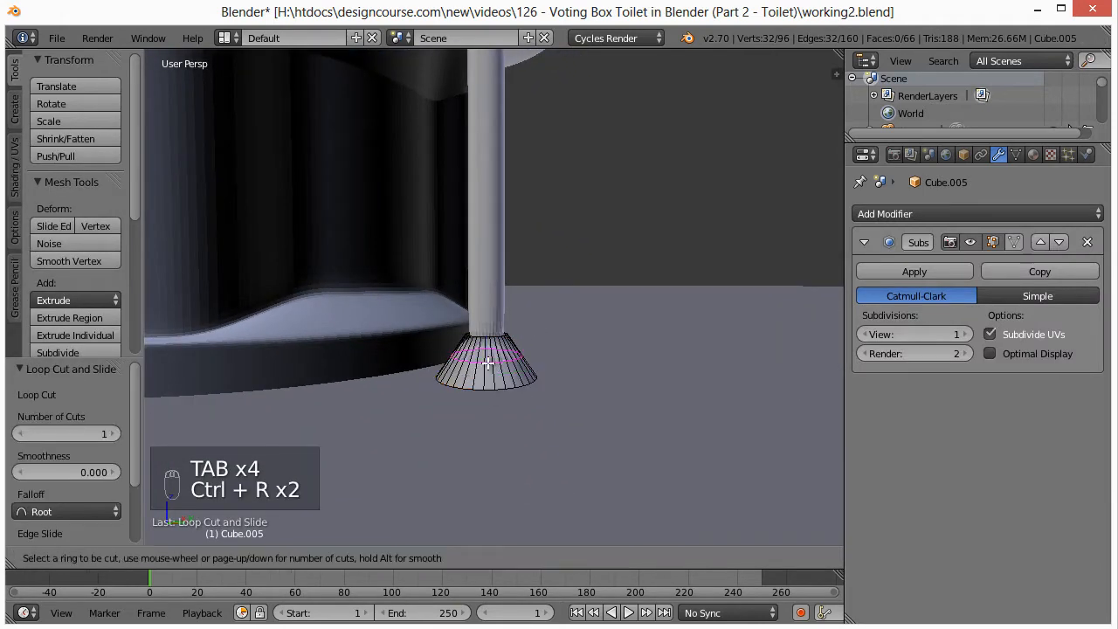
click(488, 363)
click(500, 358)
scroll(493, 380, down, 3)
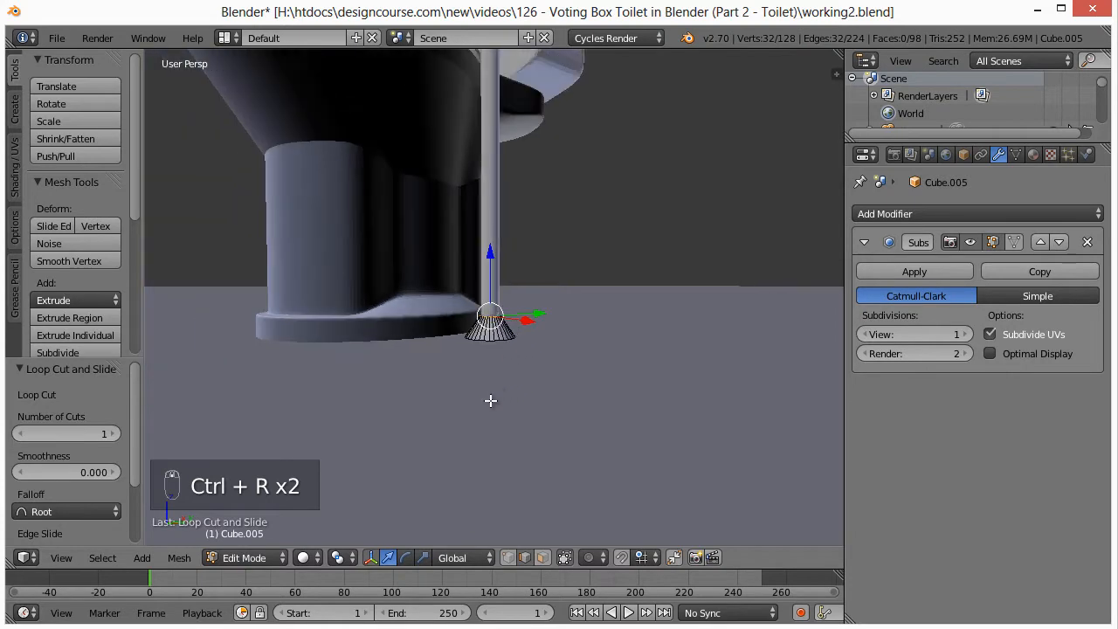
Step: Apply smooth shading to the flared foot and to the leg in object mode
middle_drag(489, 399, 527, 418)
scroll(528, 418, down, 3)
middle_drag(469, 367, 481, 341)
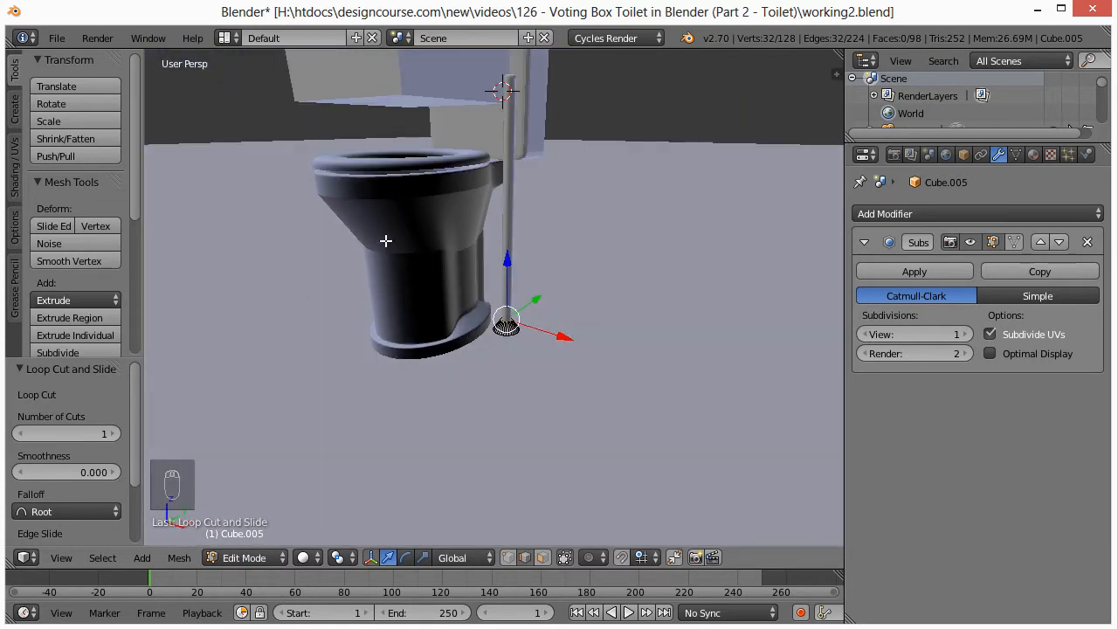
key(Tab)
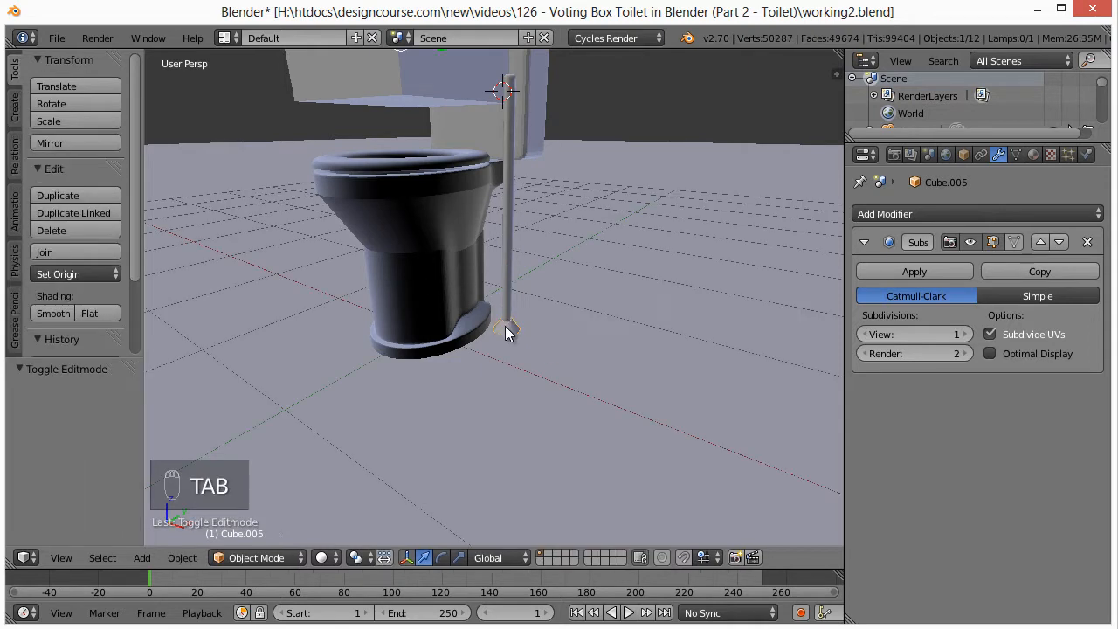
click(50, 313)
right_click(505, 228)
click(58, 312)
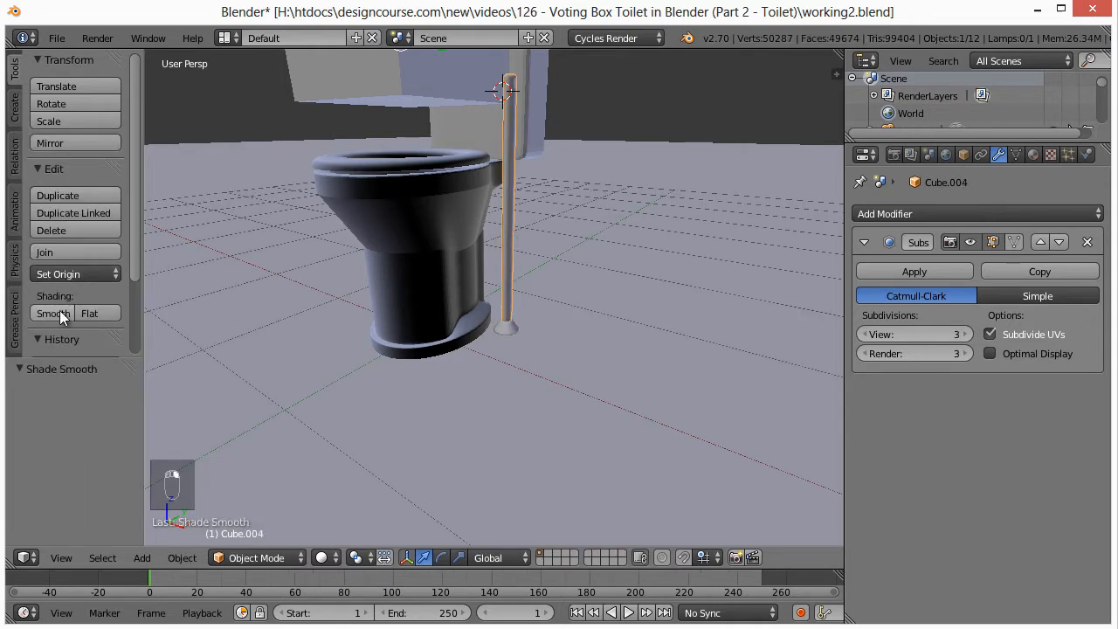
Step: Select the toilet bowl, the tank and the tank lid in turn and check their shading
right_click(421, 212)
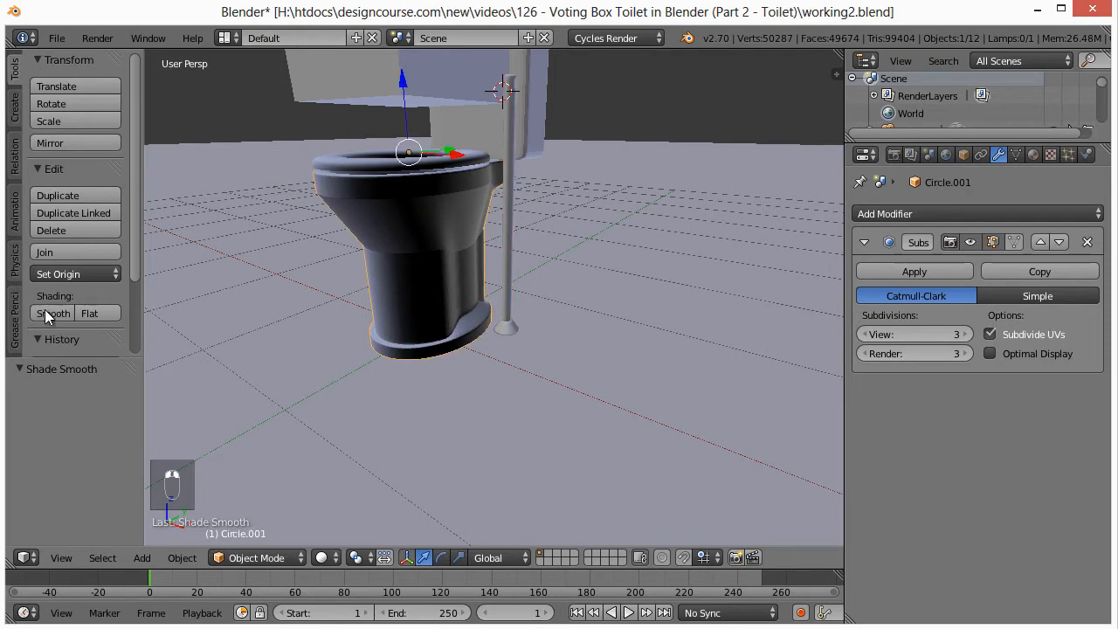
right_click(483, 136)
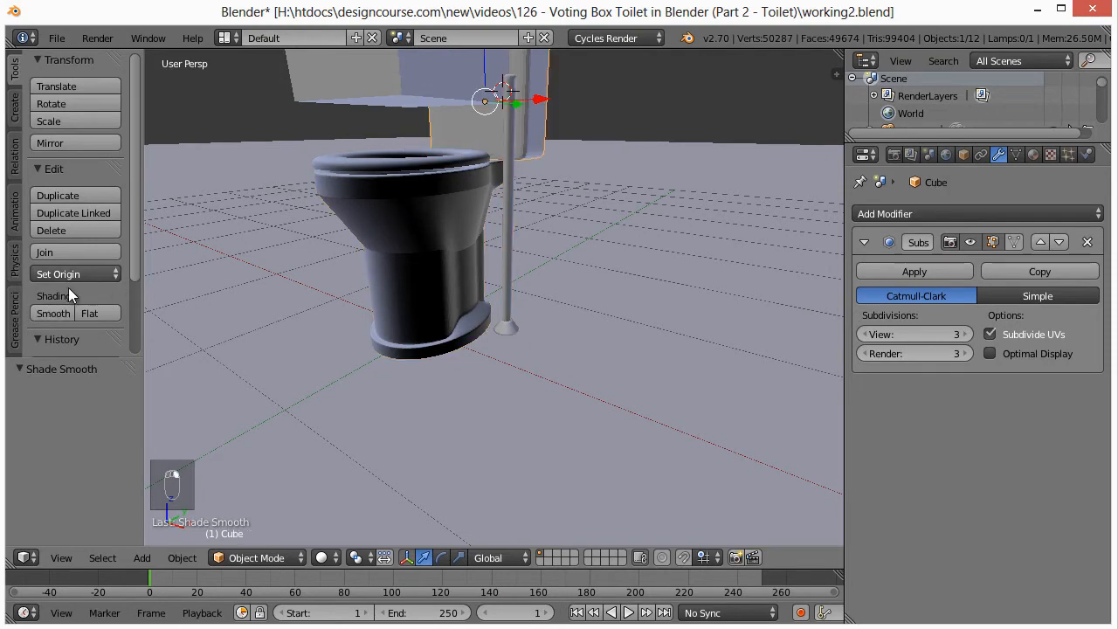
middle_drag(435, 245, 405, 353)
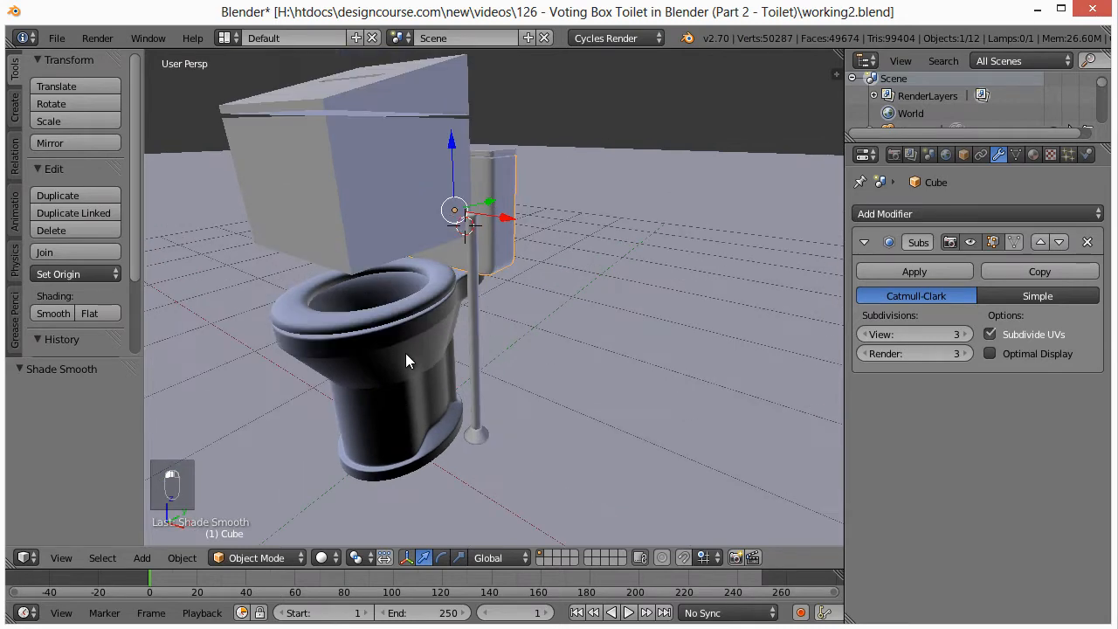
right_click(490, 152)
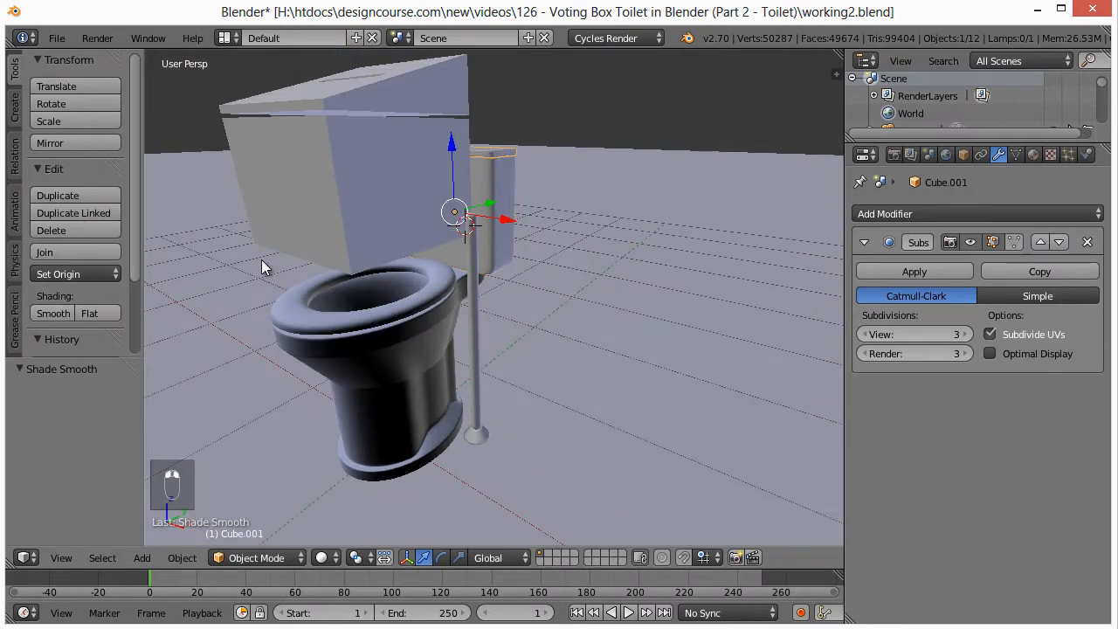
scroll(299, 257, down, 5)
scroll(498, 346, up, 5)
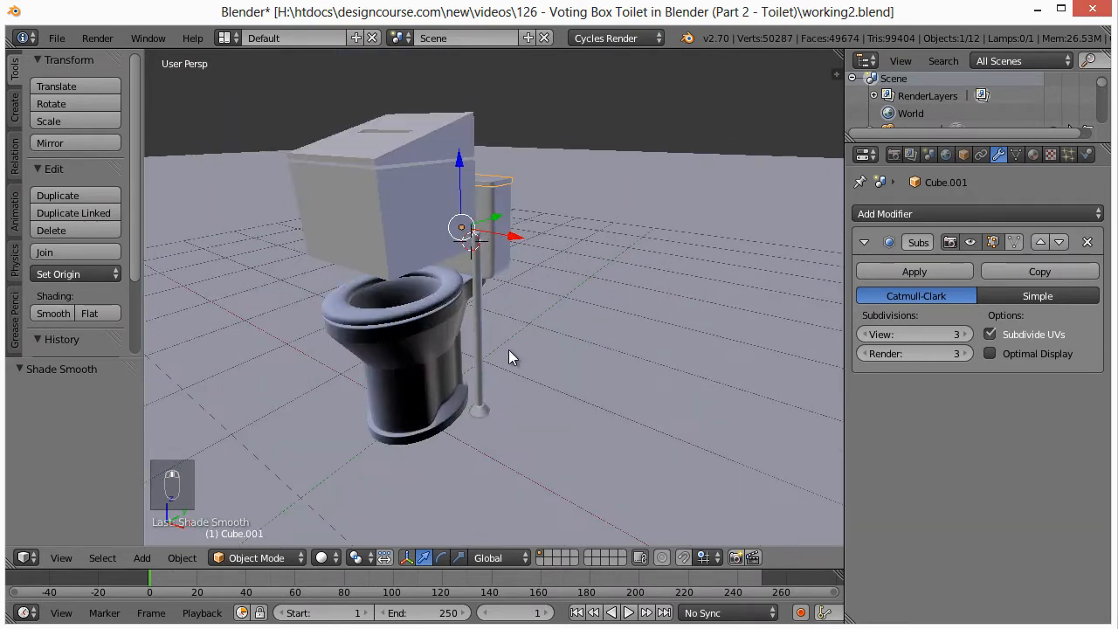
Step: Add an edge loop to the leg just below its top rim to sharpen the rounded upper end
middle_drag(510, 346, 463, 340)
right_click(449, 282)
scroll(476, 345, up, 4)
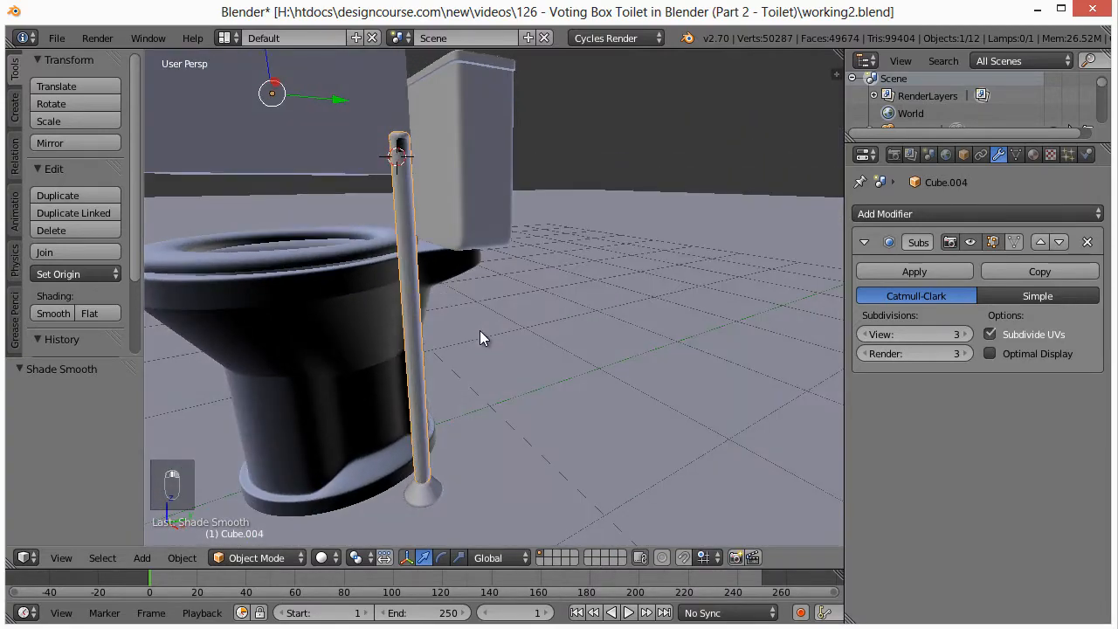
middle_drag(429, 250, 460, 294)
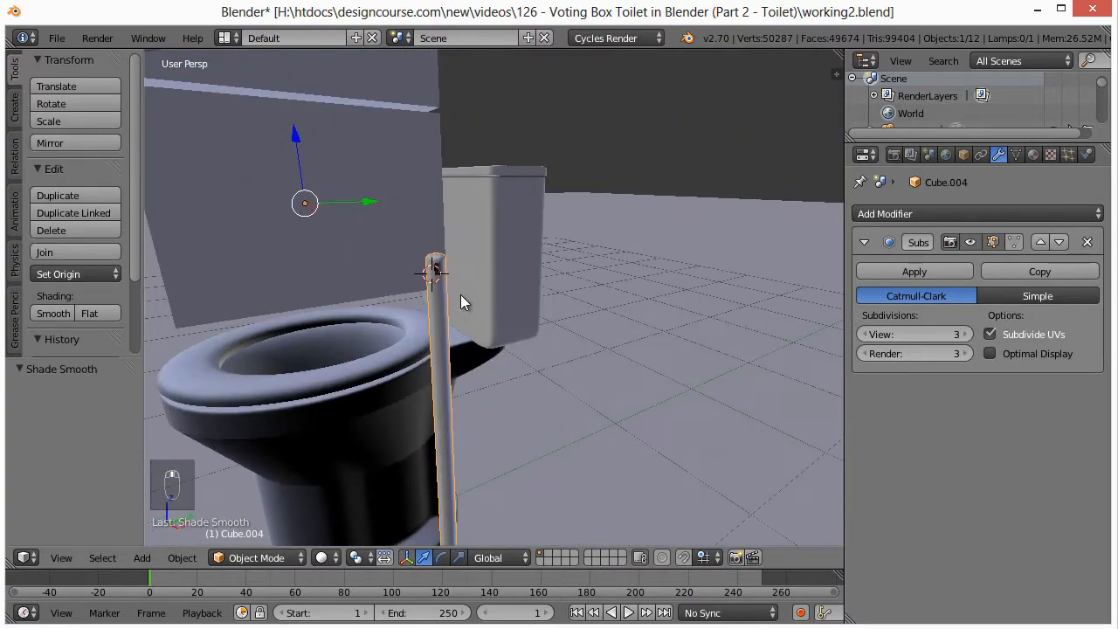
scroll(419, 292, up, 4)
middle_drag(340, 189, 495, 257)
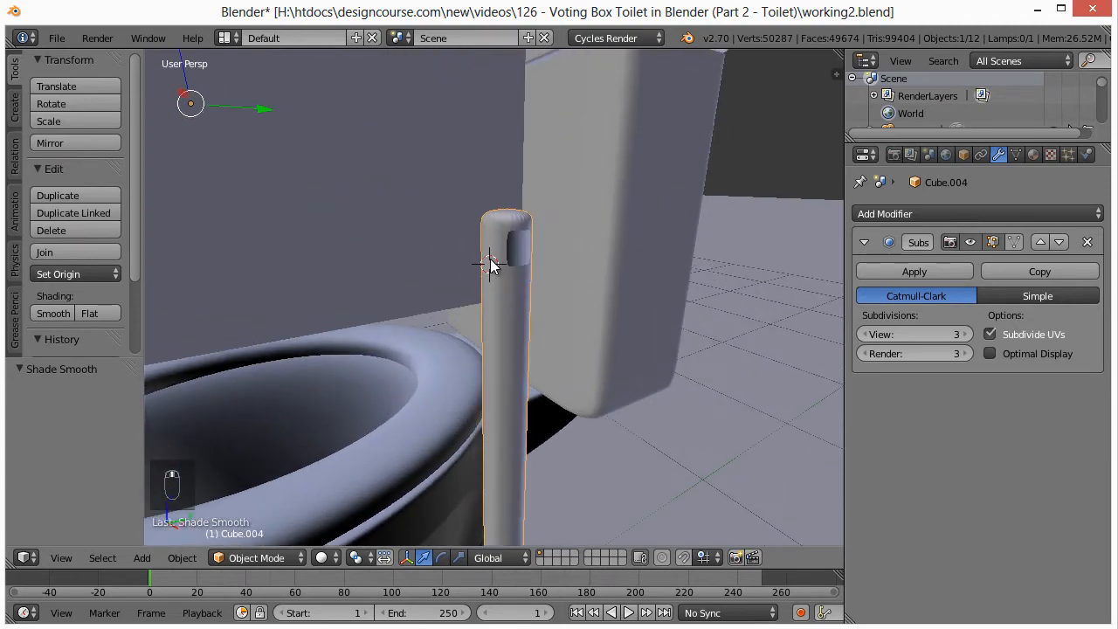
key(Tab)
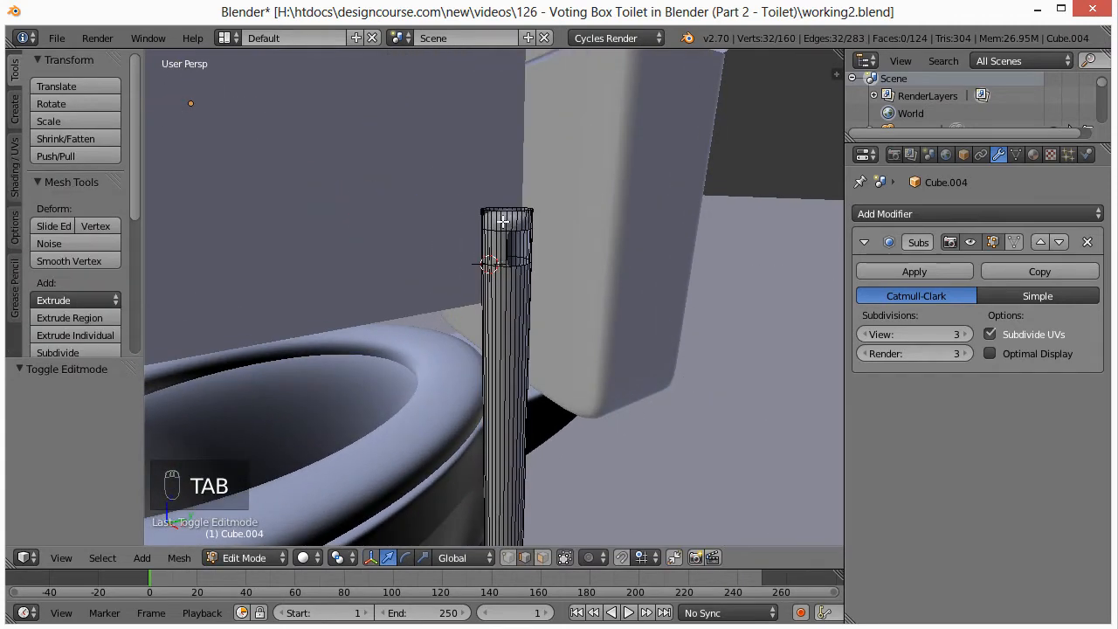
key(ctrl+r)
click(497, 224)
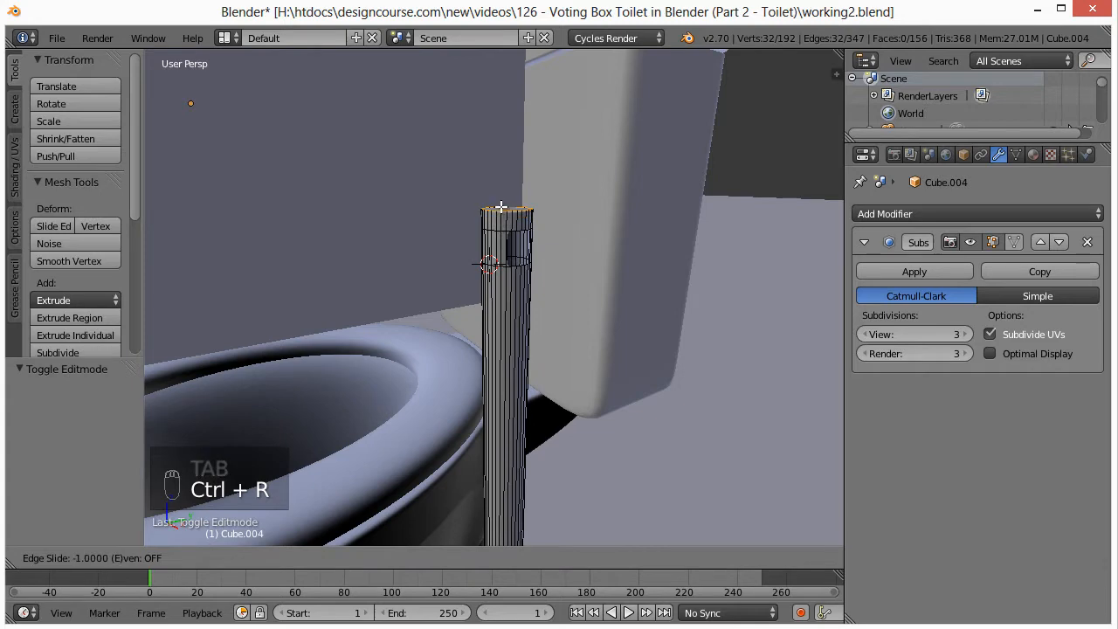
click(499, 218)
scroll(539, 353, down, 5)
key(Tab)
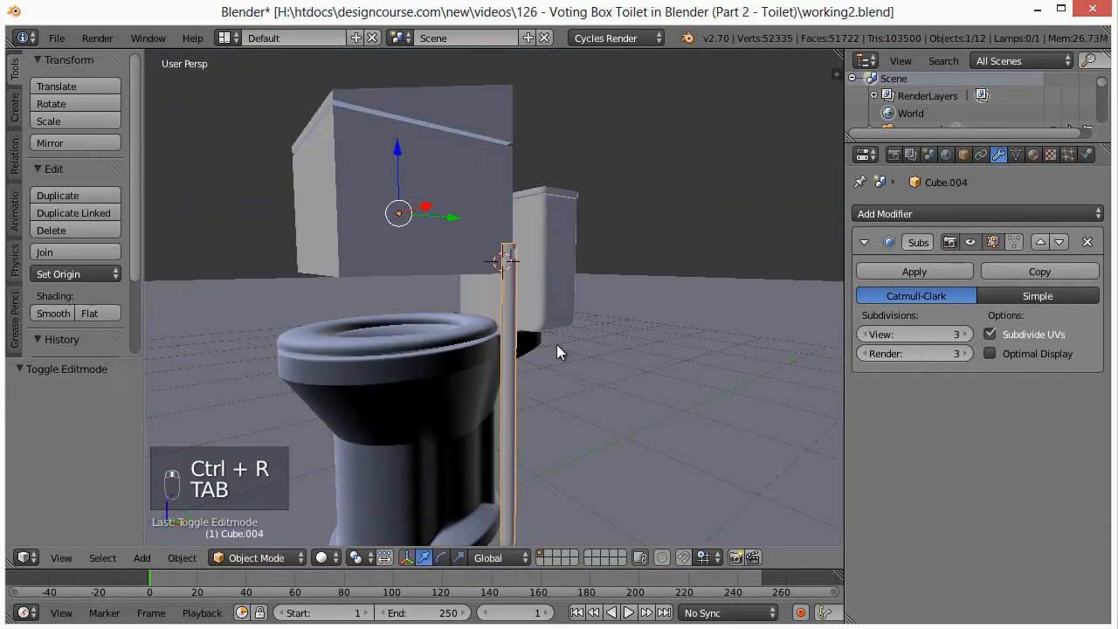
middle_drag(556, 344, 507, 464)
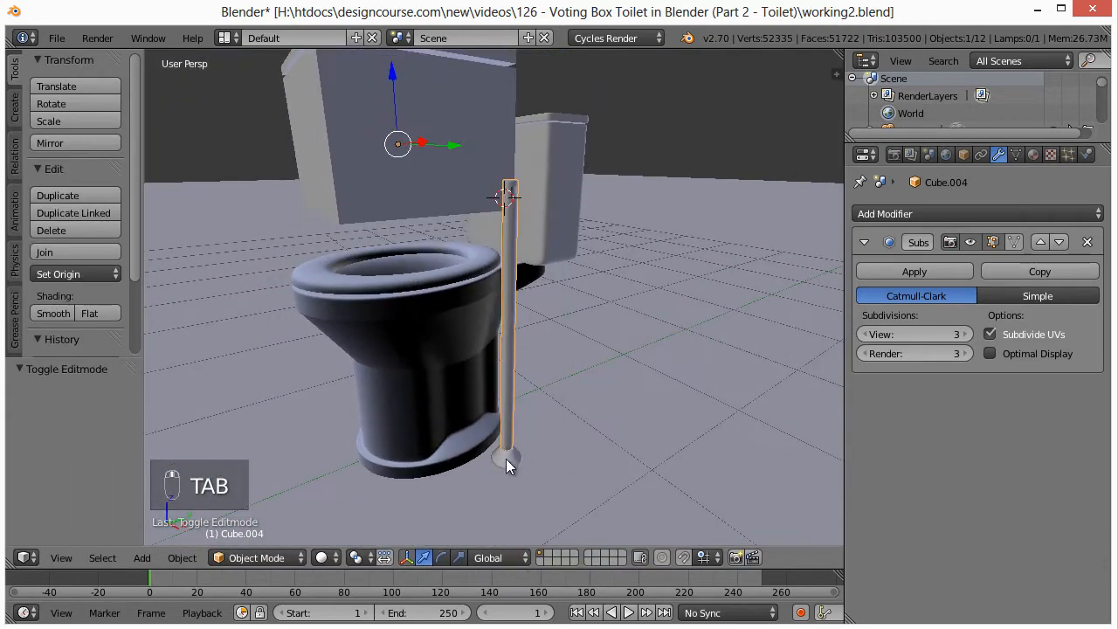
Step: Duplicate the leg together with its flared foot and move the copy about -0.724 along Y to the box's front corner
shift+right_click(510, 461)
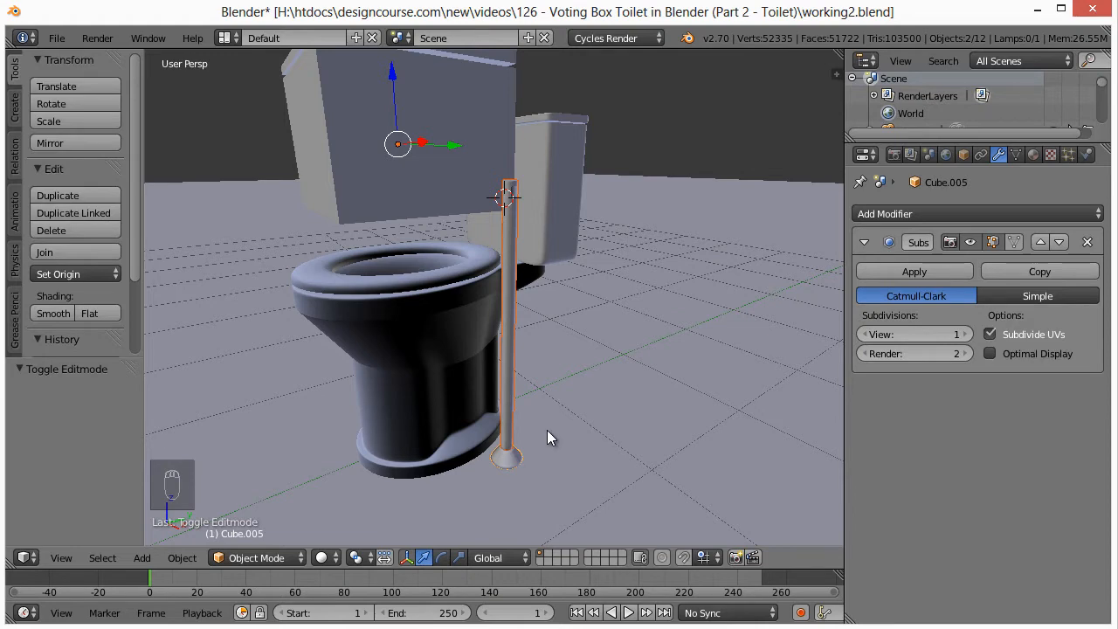
key(KP_7)
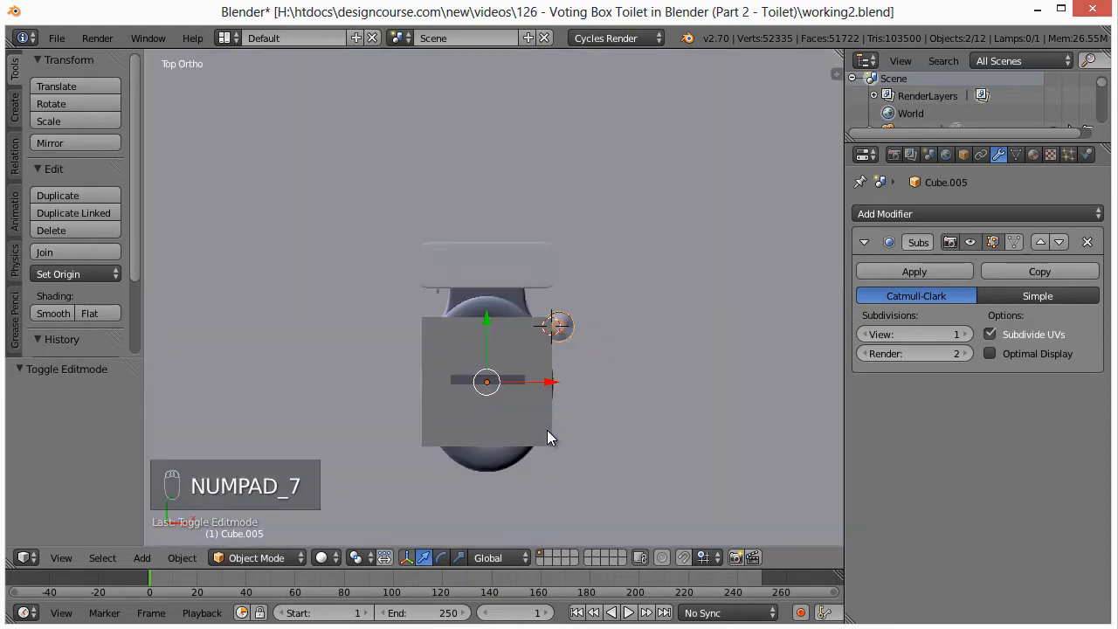
scroll(635, 451, up, 4)
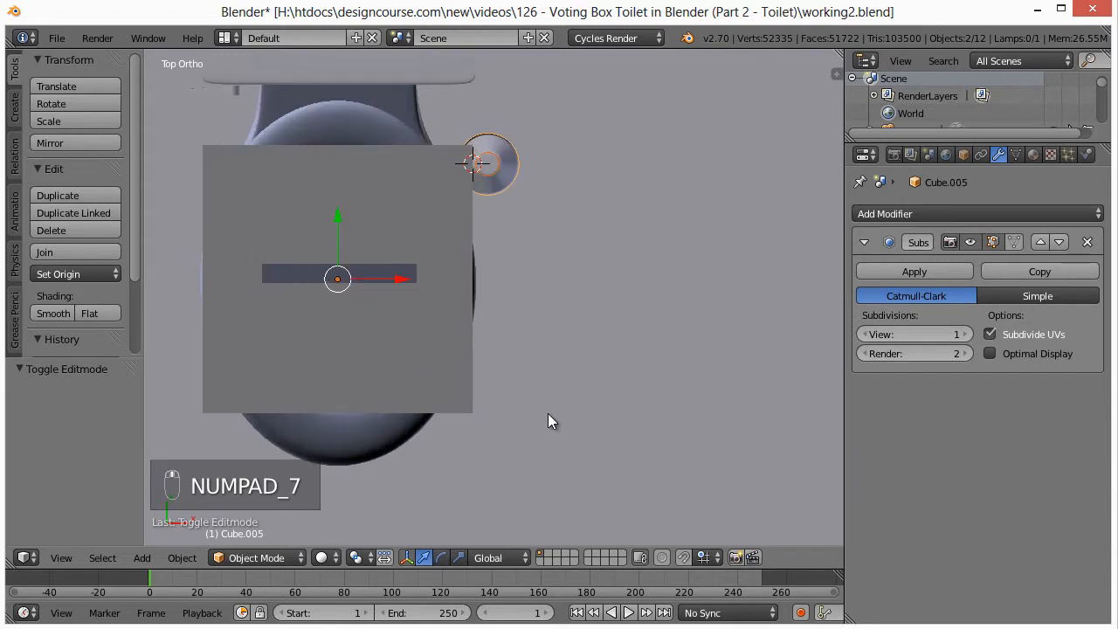
key(shift+d)
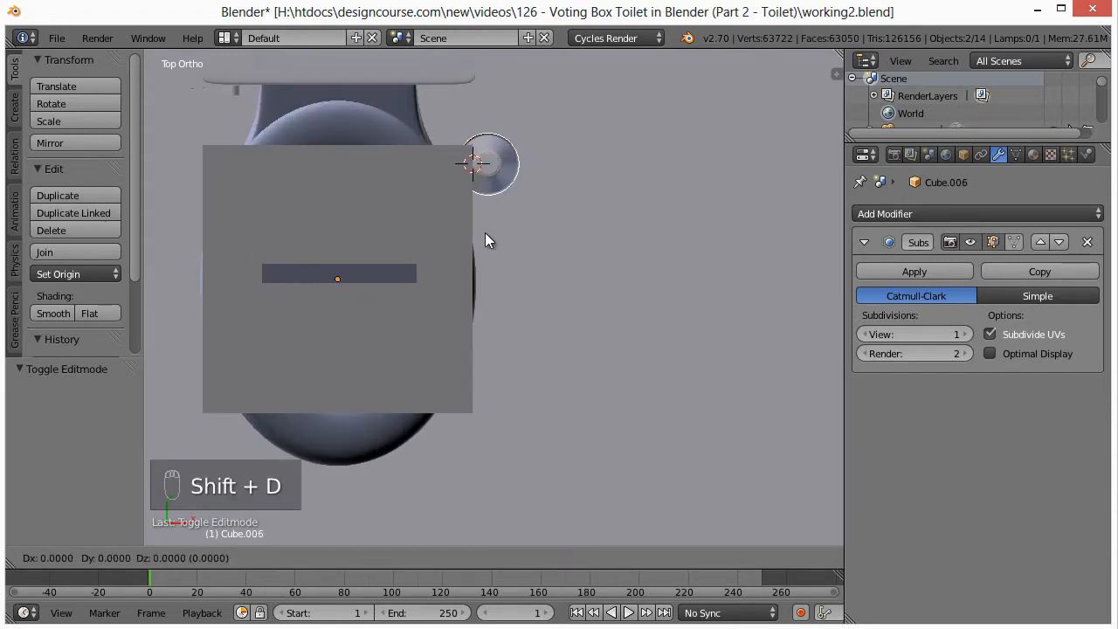
key(y)
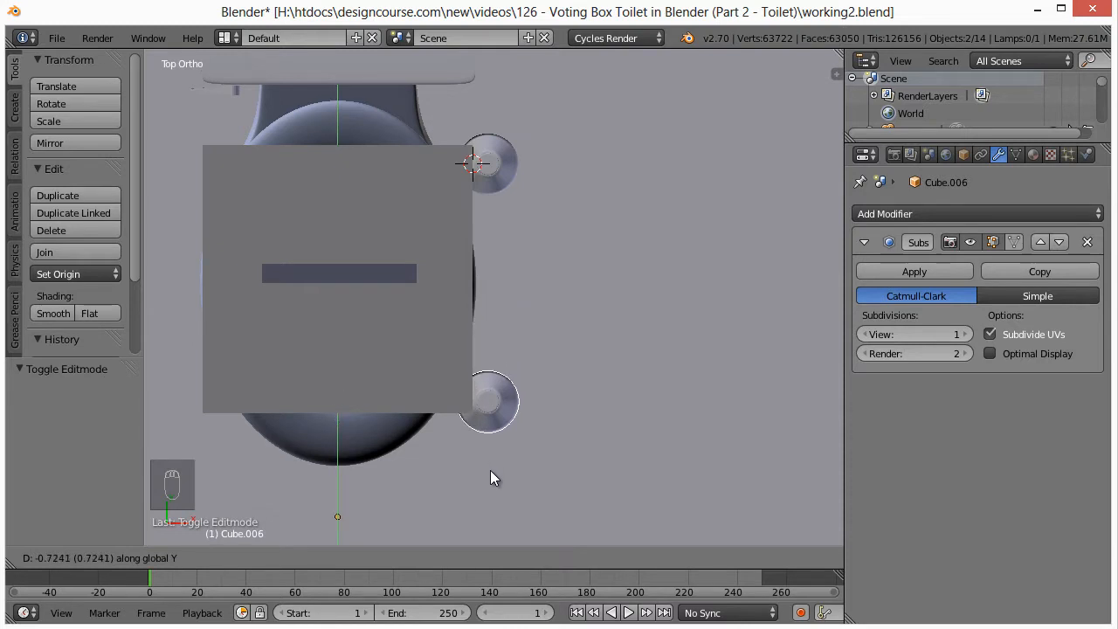
click(490, 472)
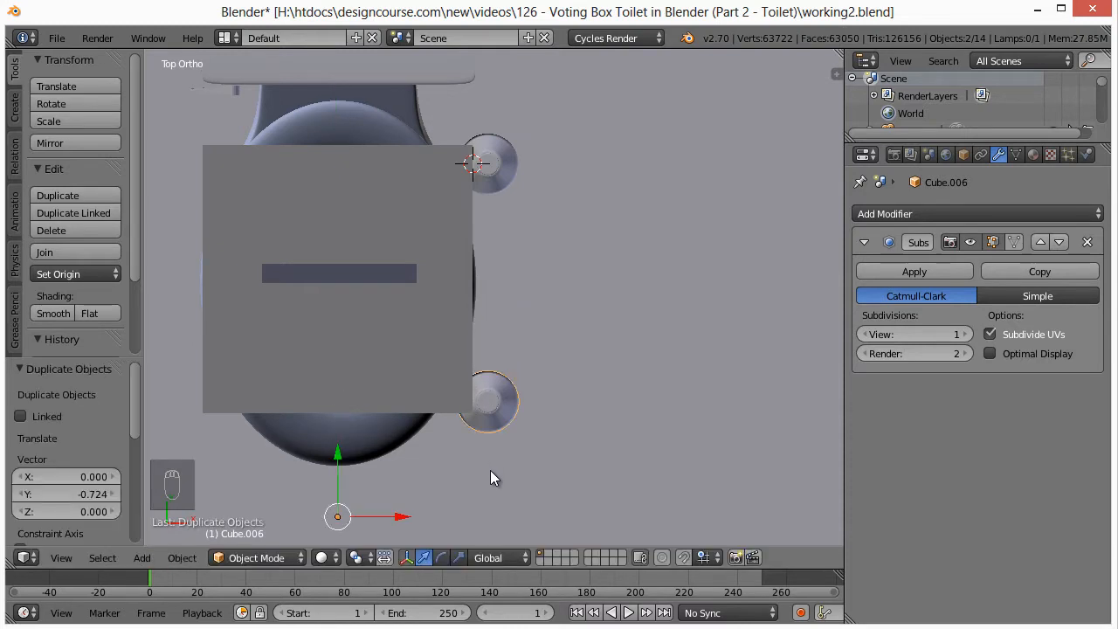
Step: Duplicate both legs with their feet and move the copies about -0.910 along X to the opposite side of the voting box
shift+right_click(487, 160)
shift+right_click(509, 164)
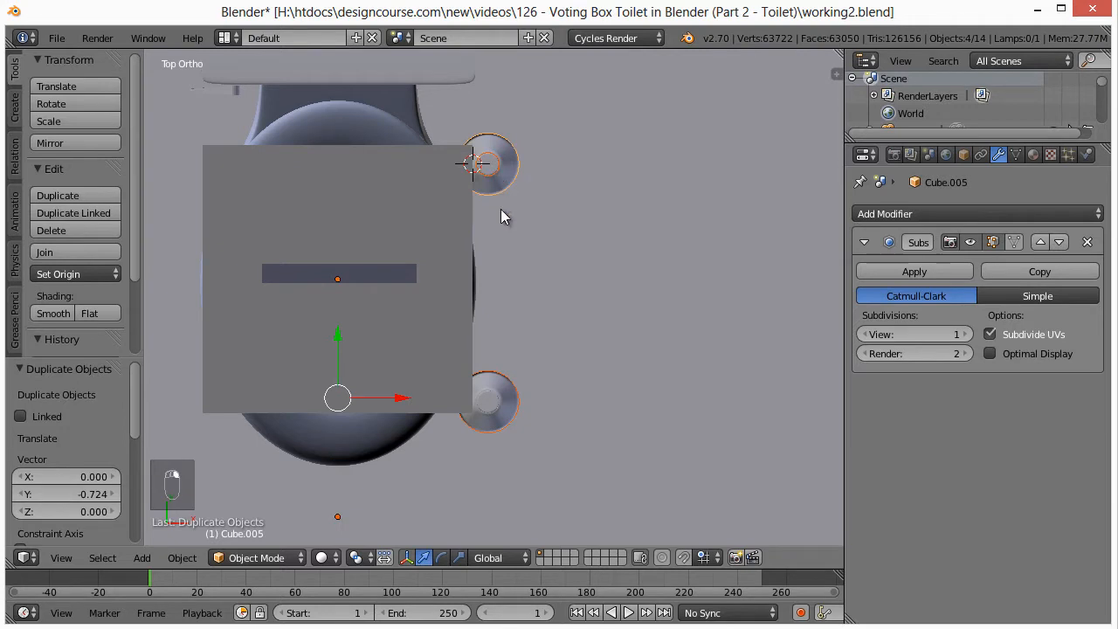
shift+middle_drag(509, 289, 616, 325)
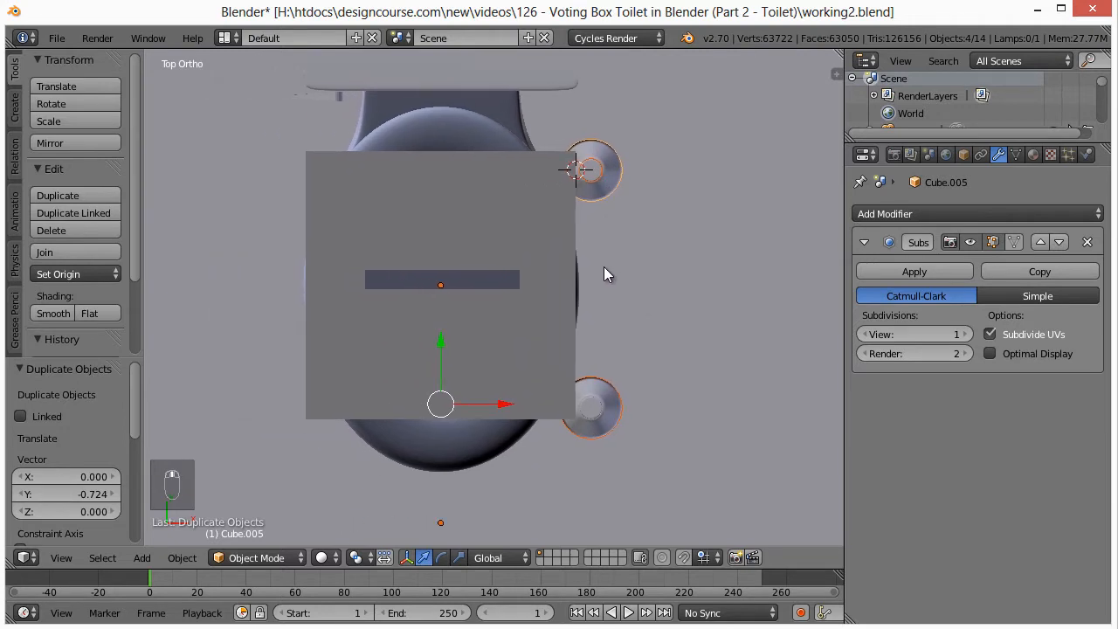
key(shift+d)
key(x)
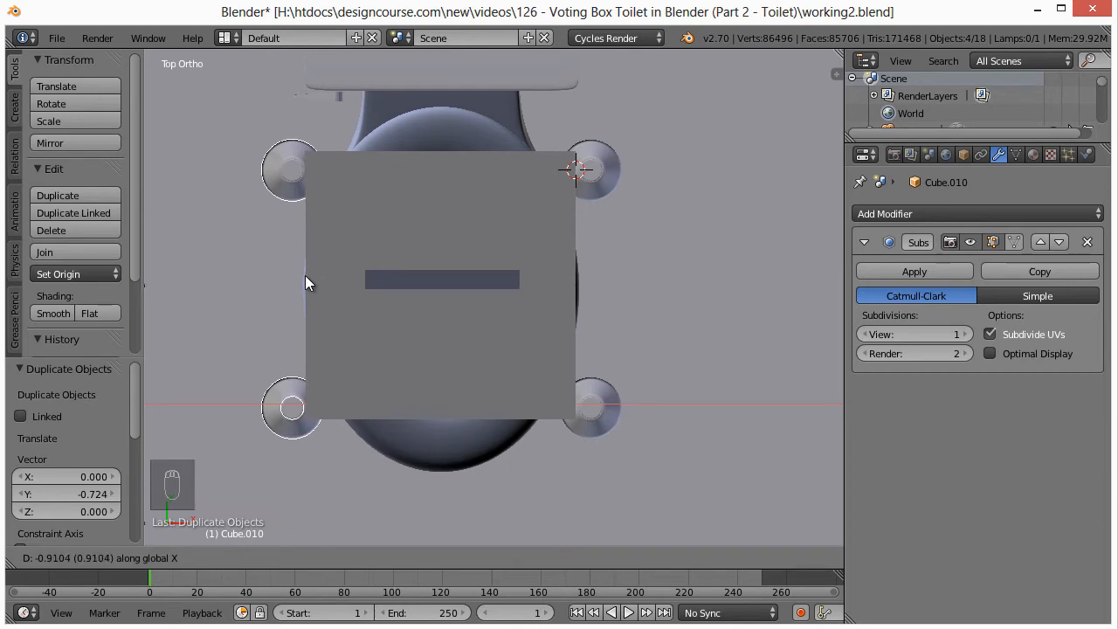
click(305, 276)
Step: Select the front leg on the negative X side of the voting box, without its foot, and rotate it
middle_drag(359, 475, 483, 437)
scroll(402, 350, down, 6)
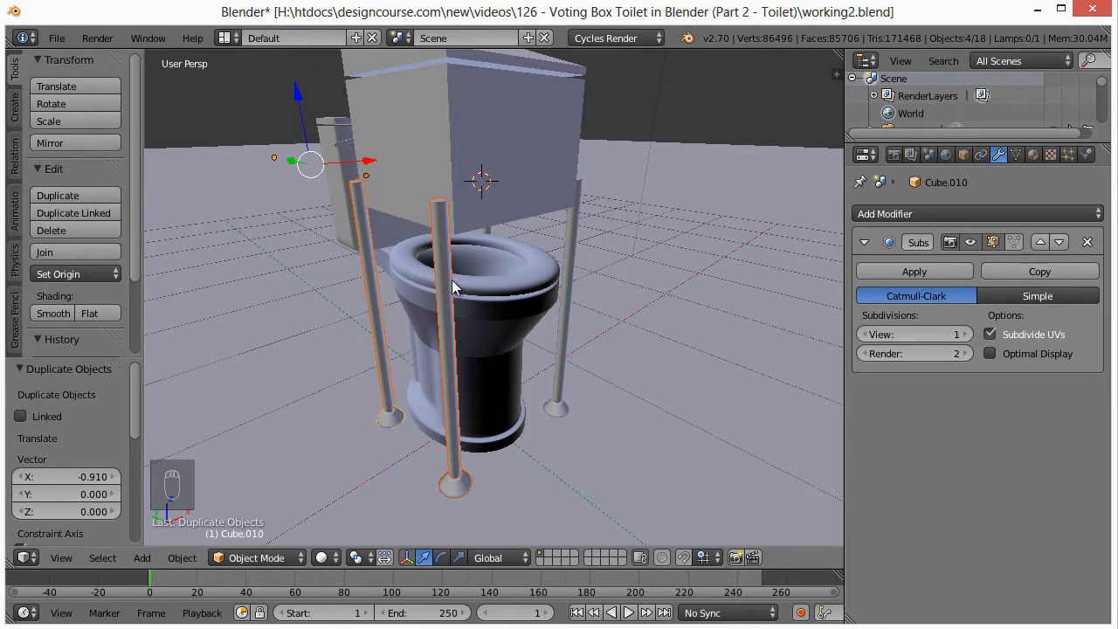
middle_drag(527, 362, 466, 218)
right_click(402, 233)
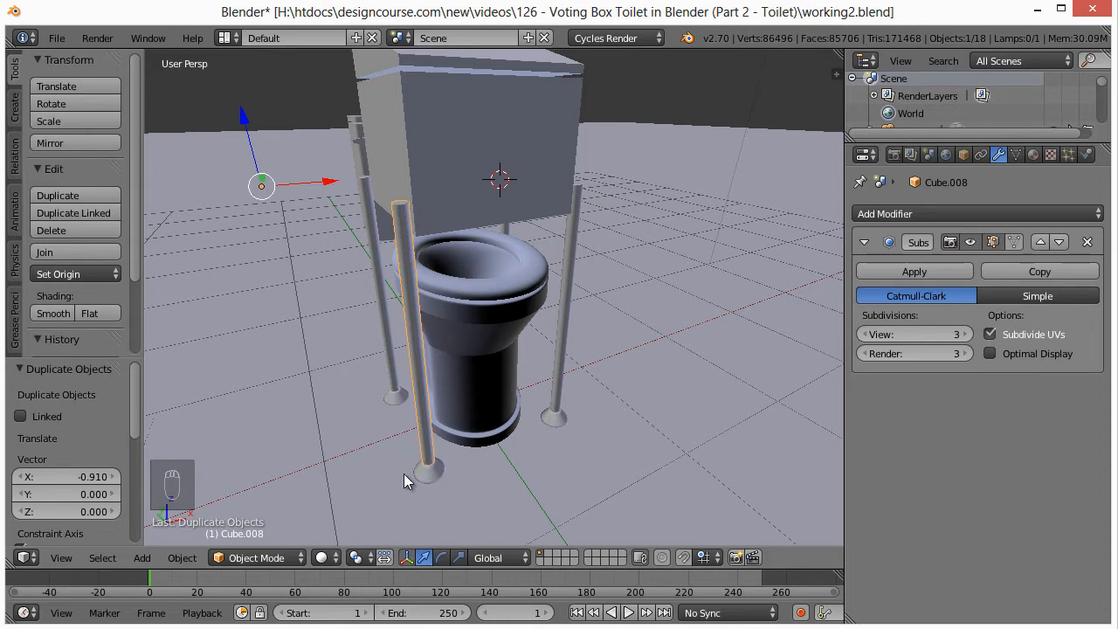
middle_drag(403, 473, 464, 472)
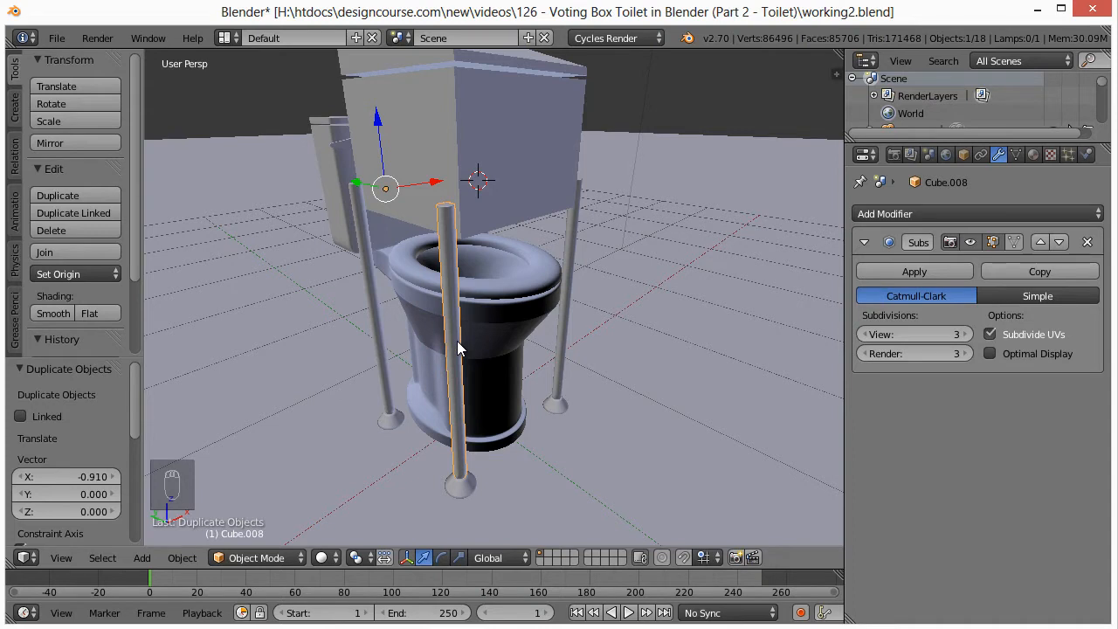
key(r)
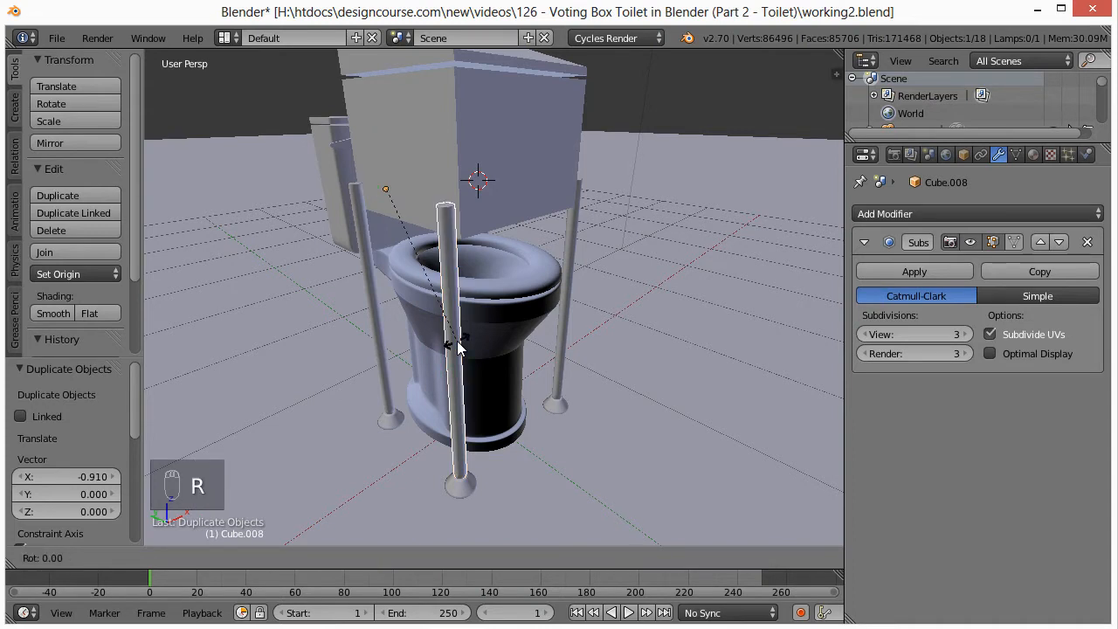
Step: Try to rotate the nearest box leg 180° about the global Z axis around its current origin
key(z)
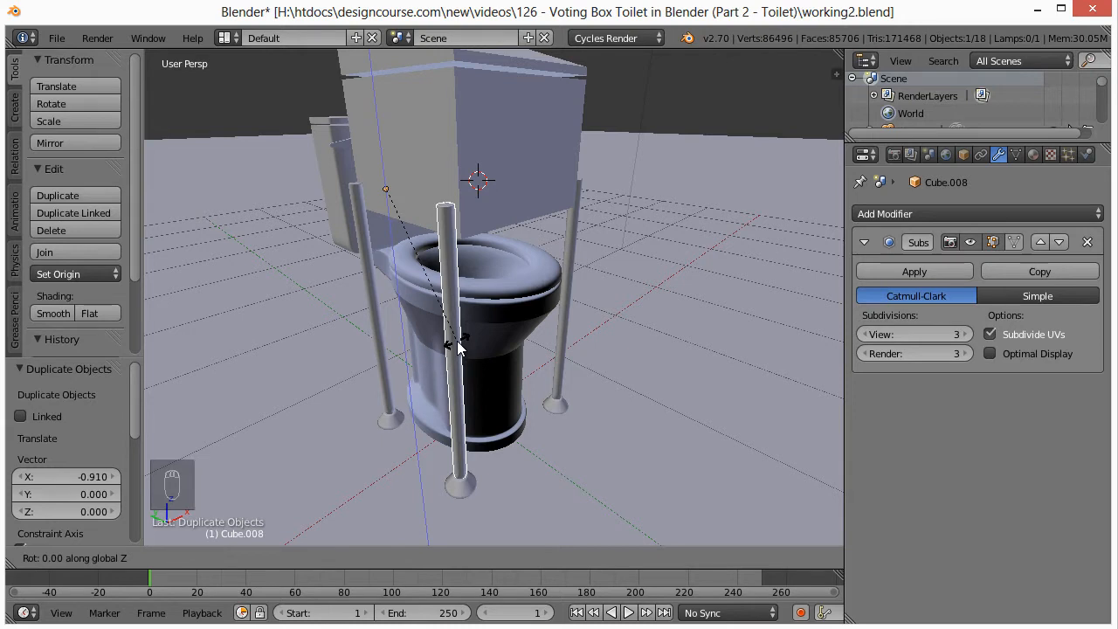
text(180)
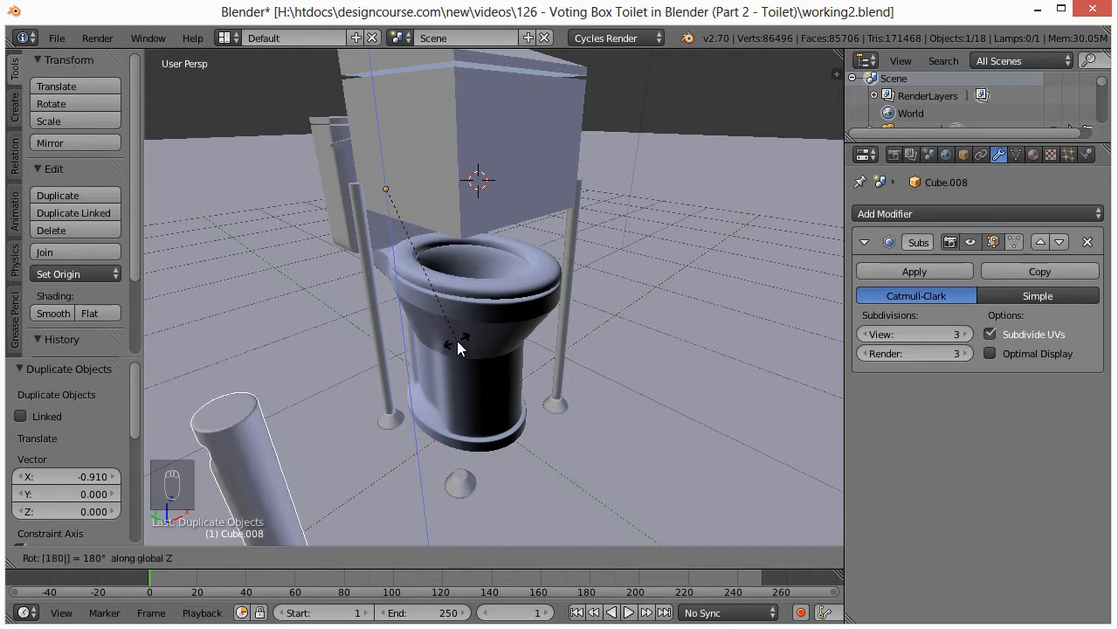
key(Return)
key(ctrl+z)
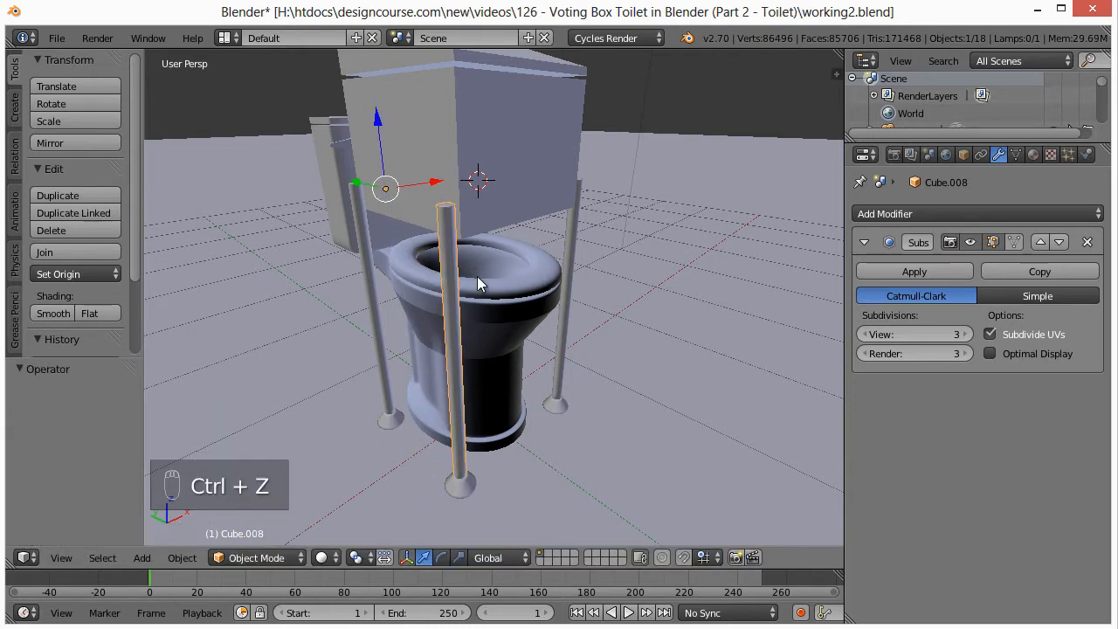
Step: Set the origin of leg Cube.008 to its geometry and rotate the leg 180° about the global Z axis
middle_drag(445, 284, 551, 287)
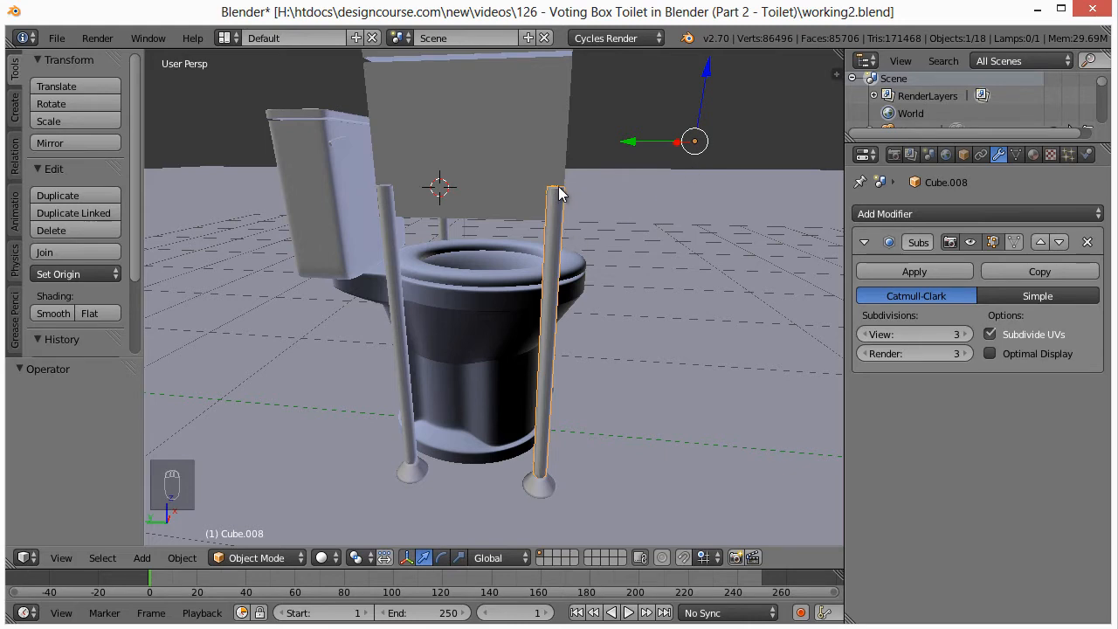
middle_drag(598, 272, 545, 280)
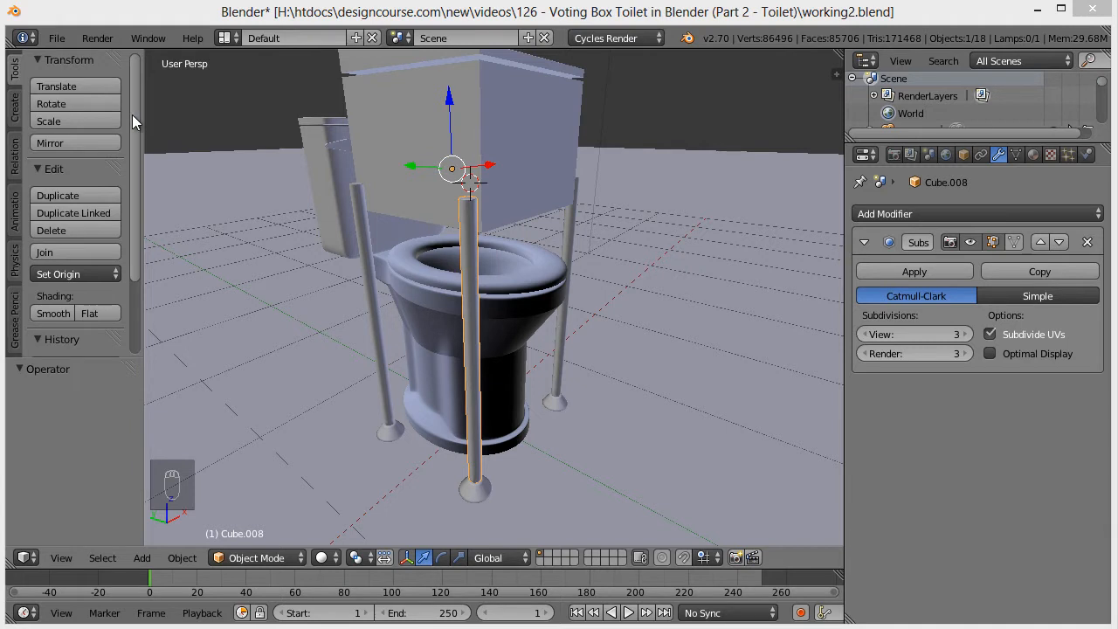
click(79, 273)
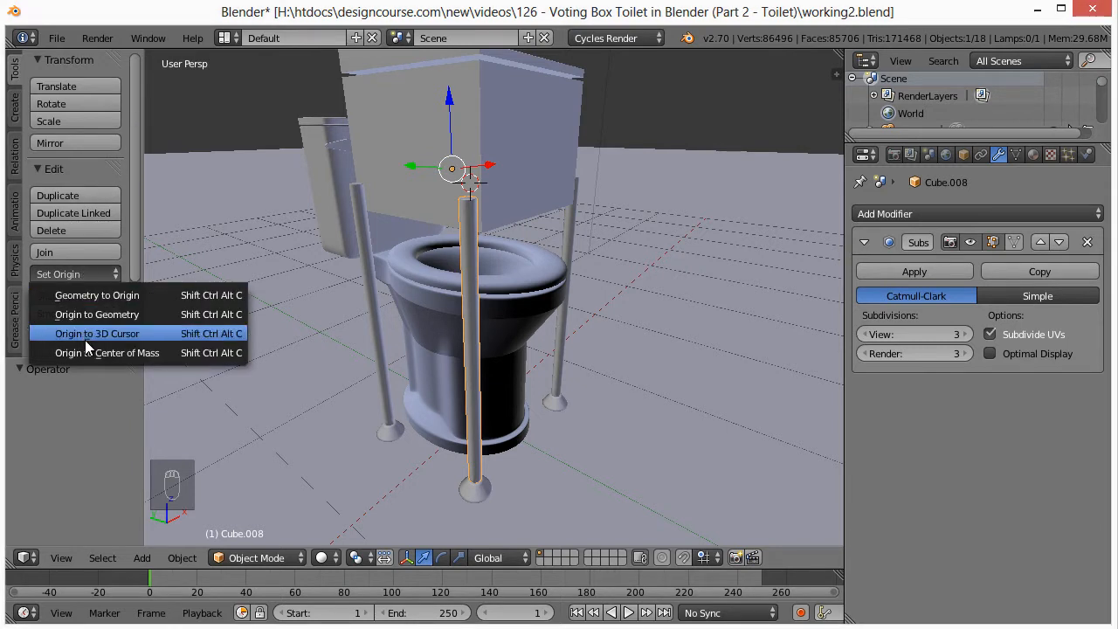
click(85, 315)
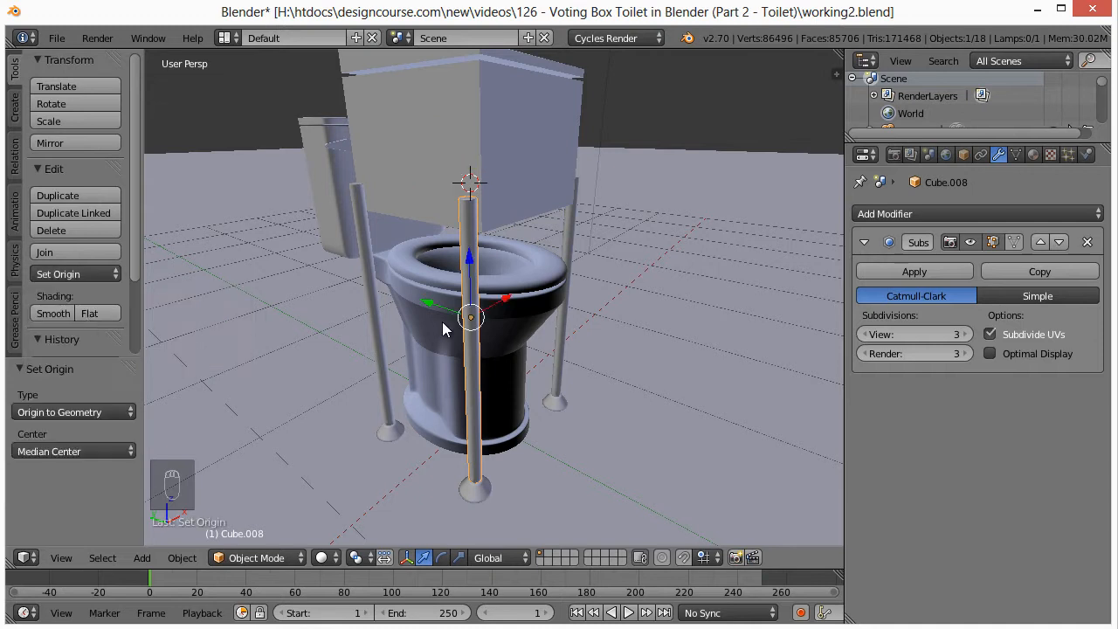
text(rz)
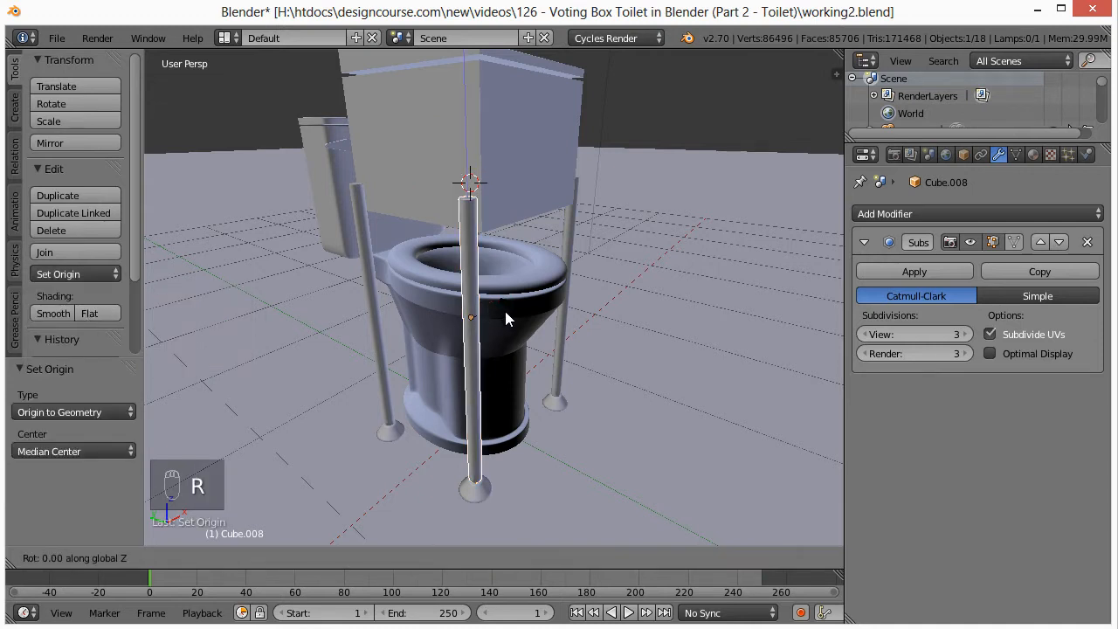
text(180)
key(Return)
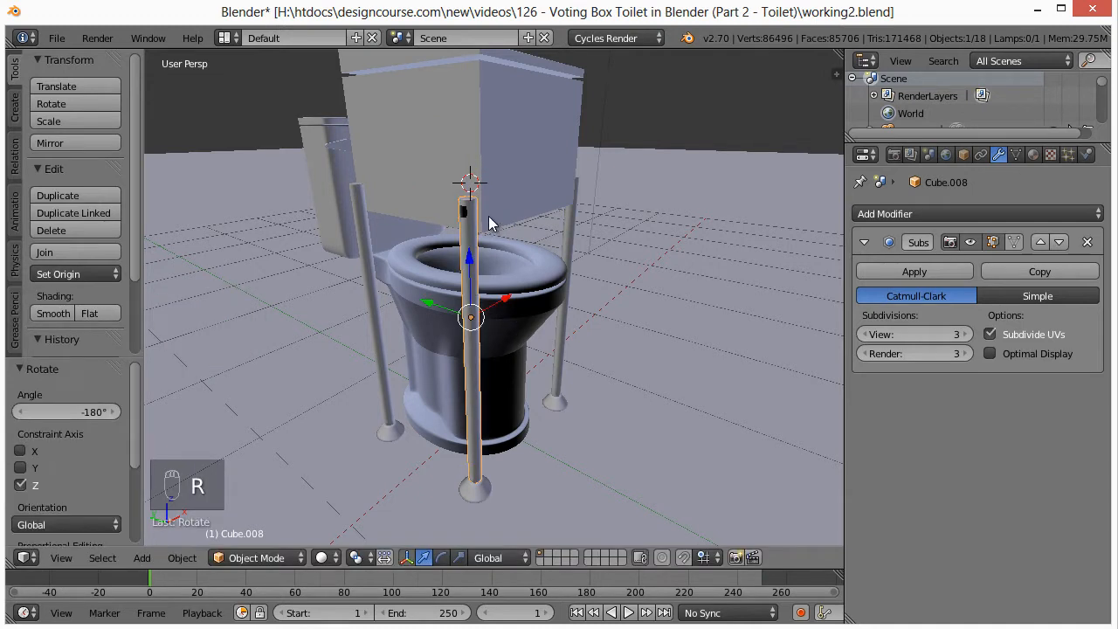
Step: Set the origin of the rear leg beside the toilet tank to its geometry and rotate it 180° about the global Z axis
right_click(361, 200)
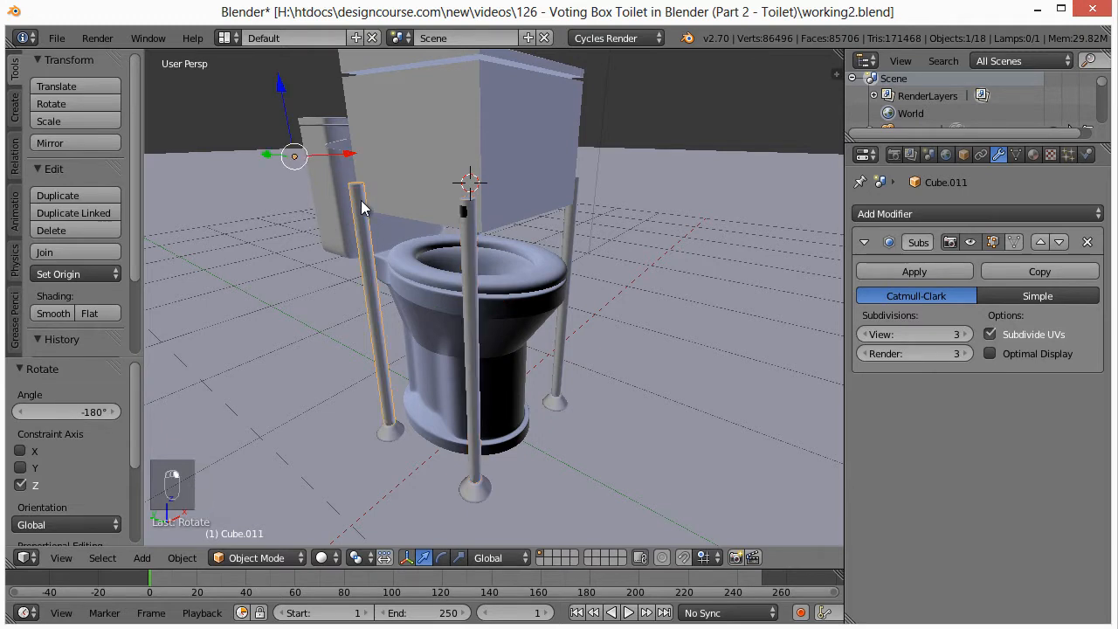
click(60, 276)
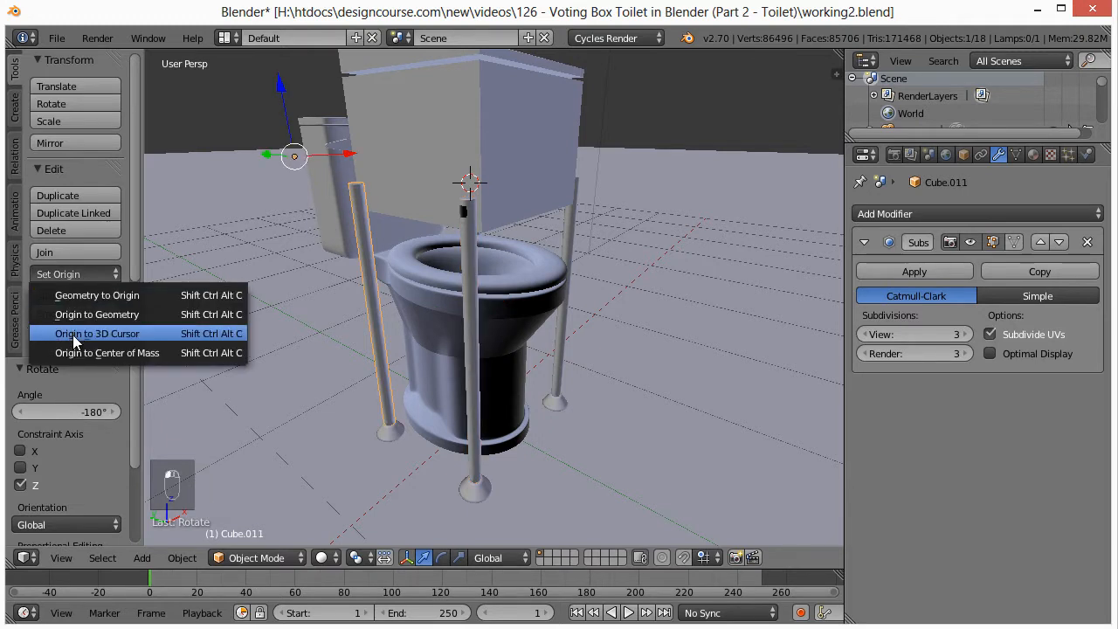
click(72, 316)
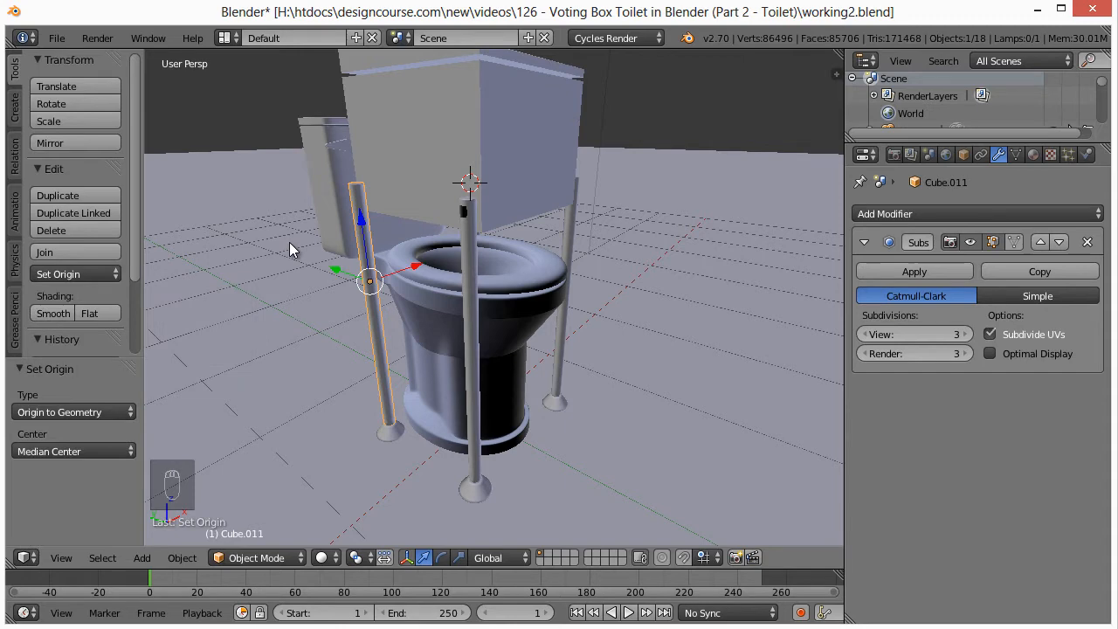
text(rz)
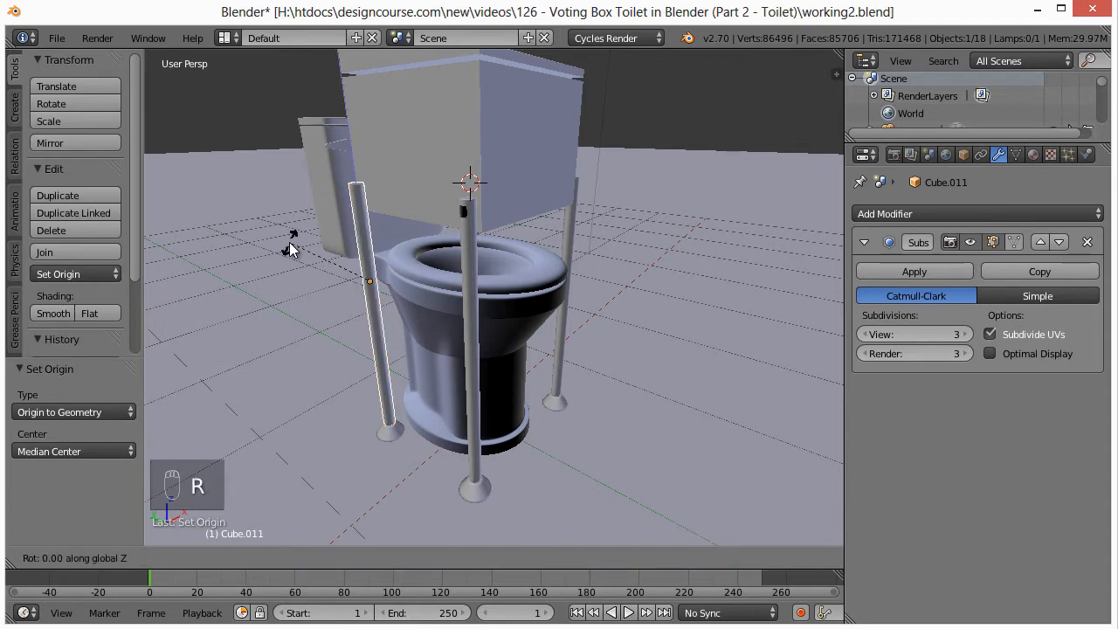
text(-180)
key(Return)
Step: Preview the whole voting box toilet from its opposite side in Rendered viewport shading
middle_drag(289, 242, 516, 307)
scroll(528, 265, down, 1)
scroll(516, 315, up, 3)
mouse_move(514, 356)
middle_down()
mouse_move(564, 360)
mouse_move(487, 348)
mouse_move(516, 361)
middle_up()
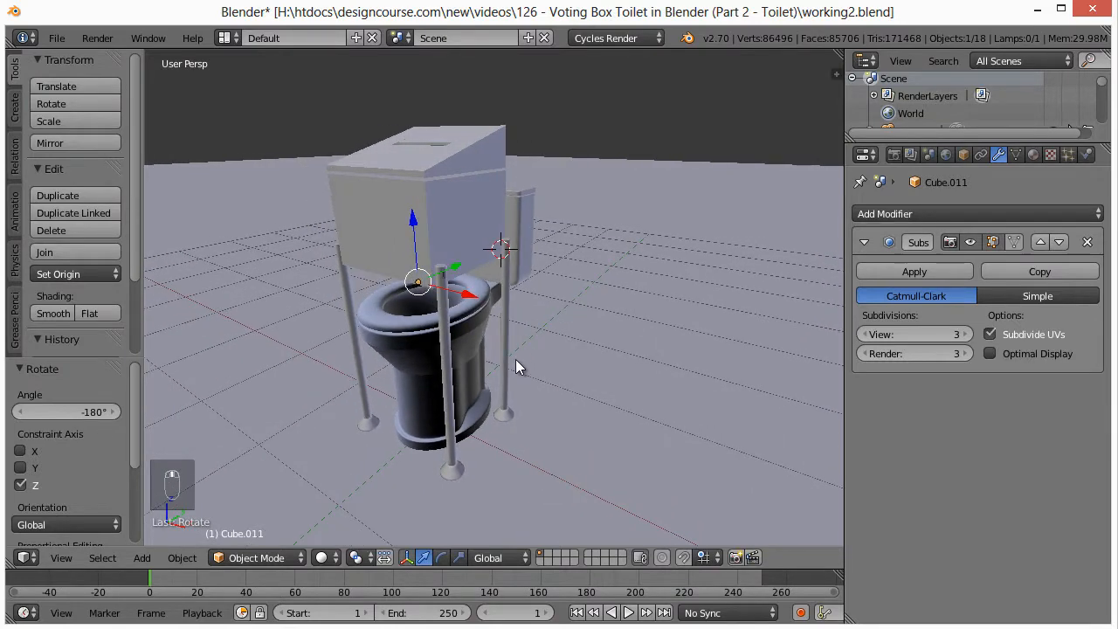
click(324, 558)
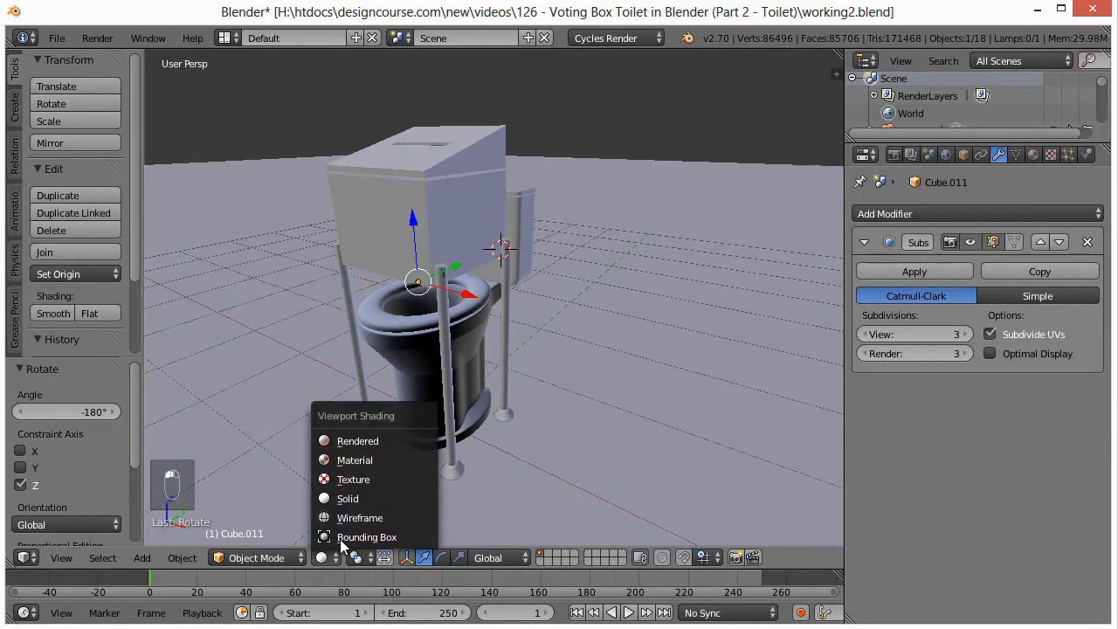
click(358, 445)
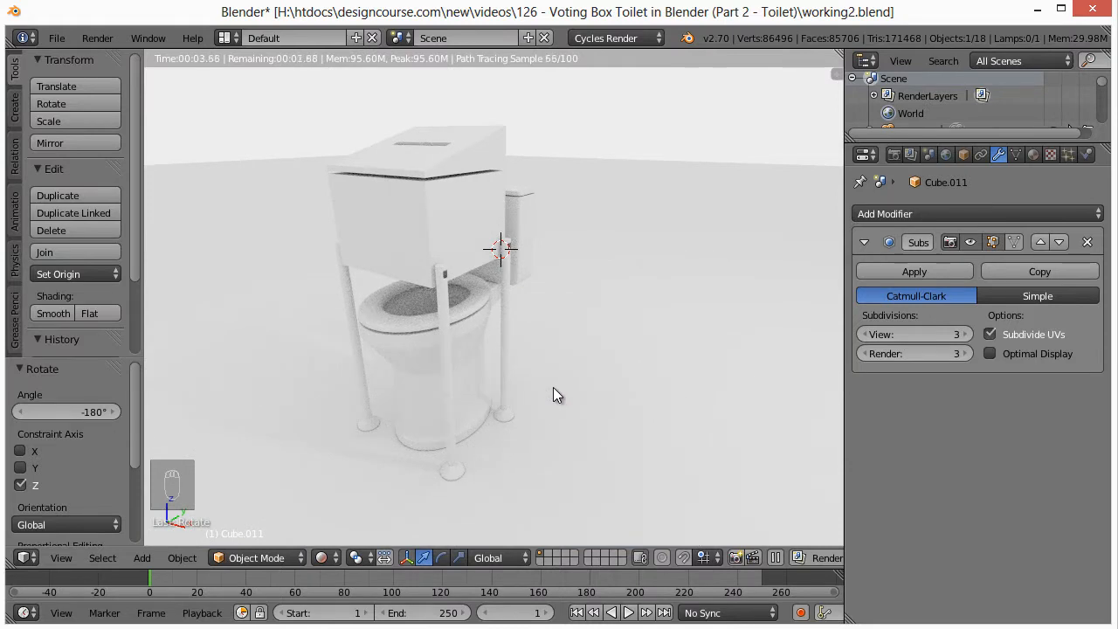
Step: Lower the voting box lid by about 0.012 along the global Z axis to close the gap
right_click(483, 148)
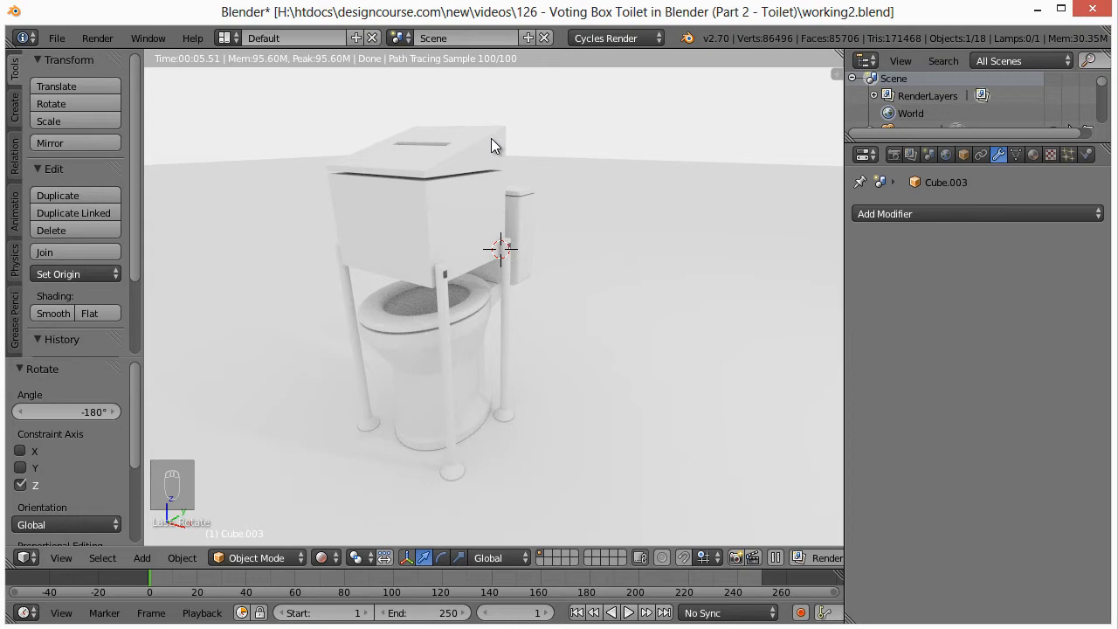
key(g)
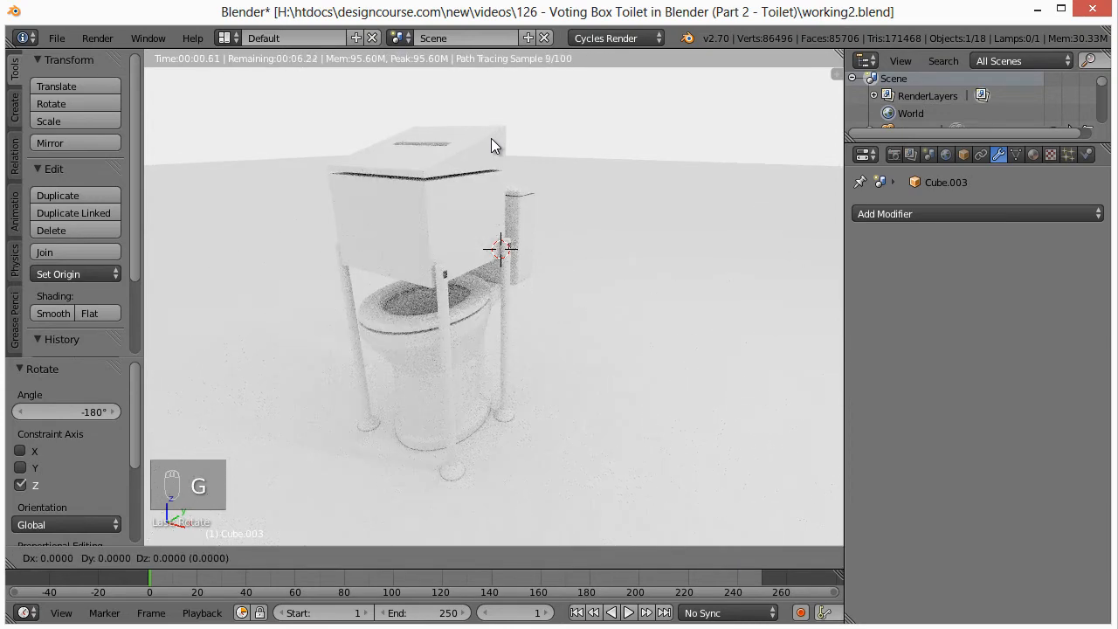
key(z)
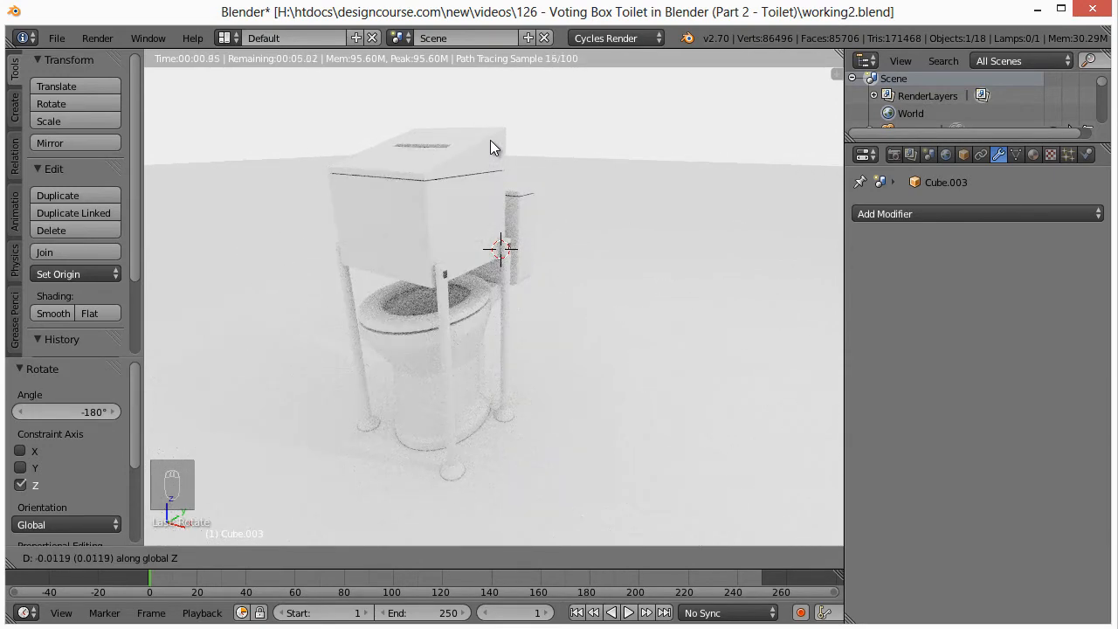
click(490, 140)
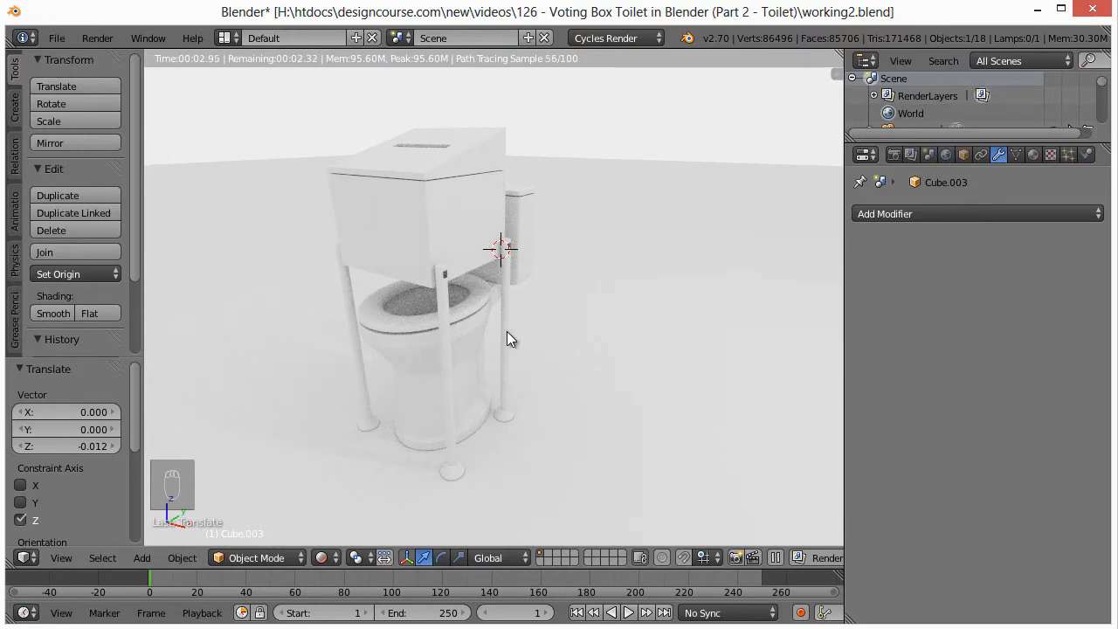
Step: Inspect the rendered leg tops from both sides of the box, then return the viewport to Solid shading
middle_drag(504, 352, 661, 305)
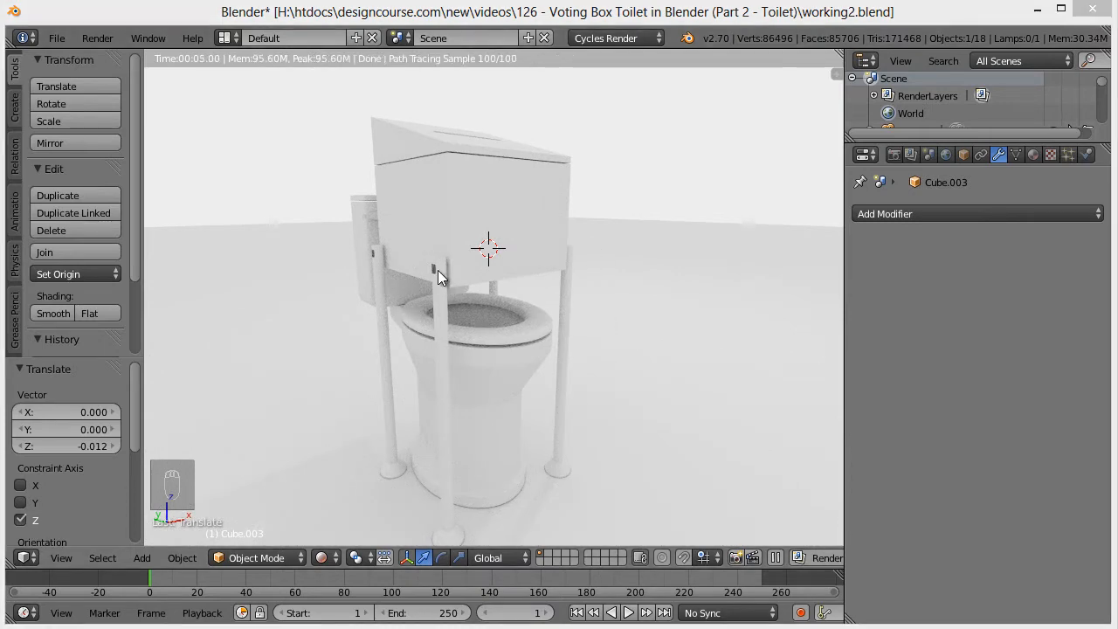
middle_drag(620, 330, 443, 272)
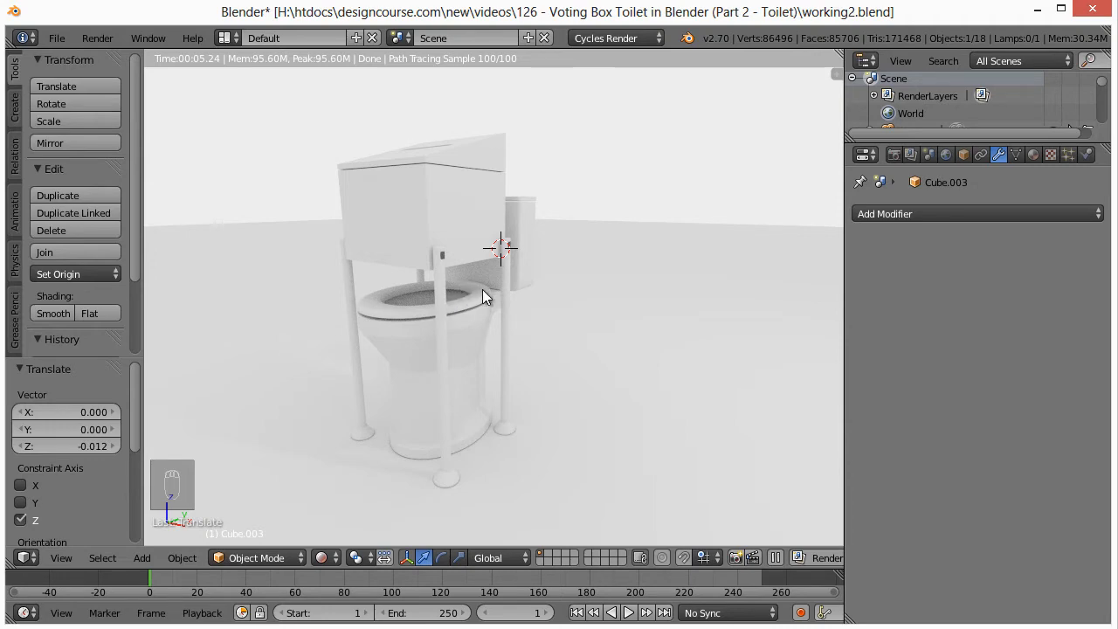
scroll(448, 277, up, 2)
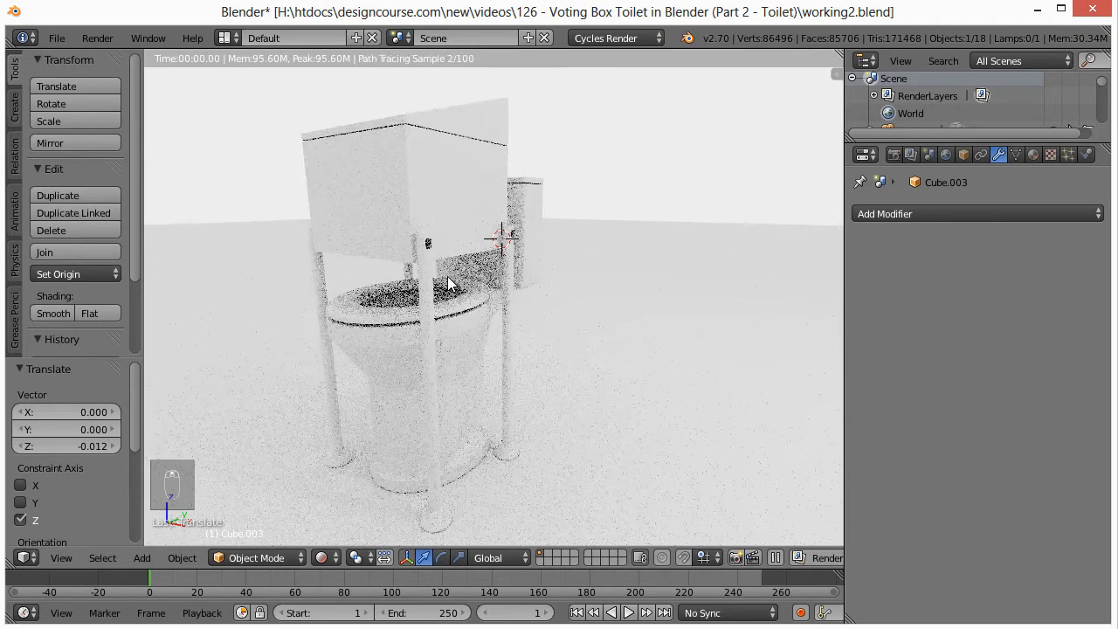
click(325, 557)
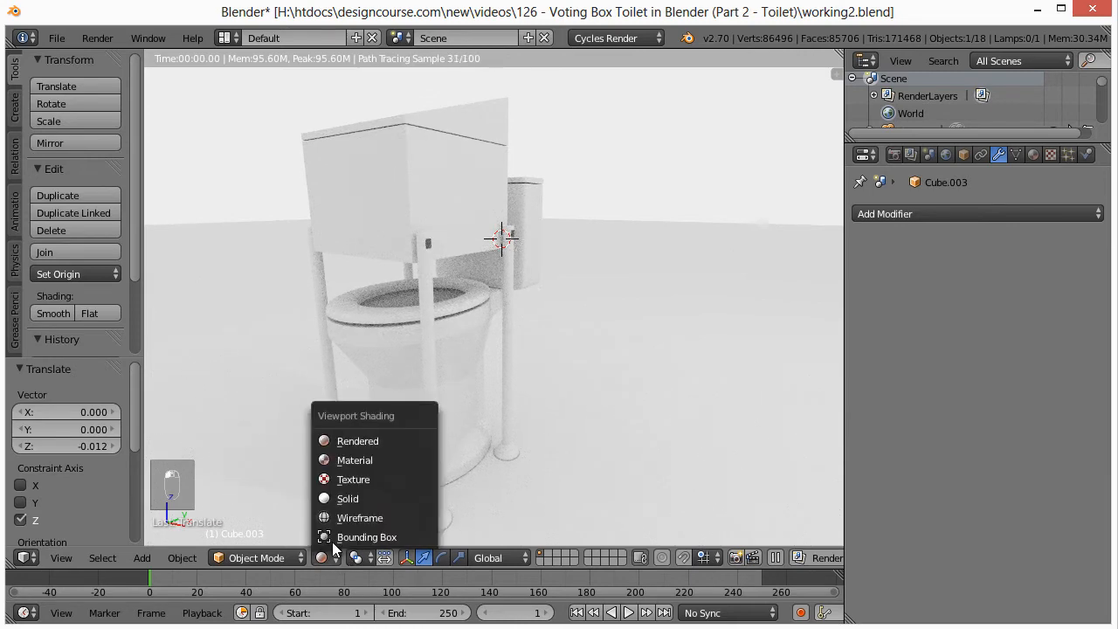
click(348, 498)
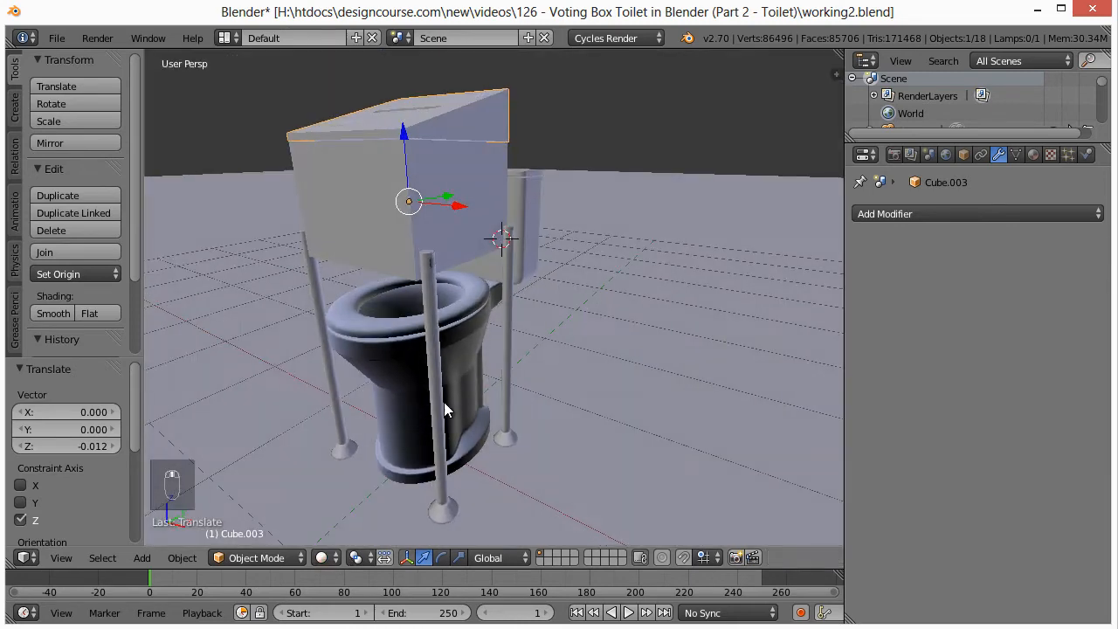
Step: Set the origins of the two remaining legs, Cube.007 and Cube.004, to their geometry
right_click(430, 321)
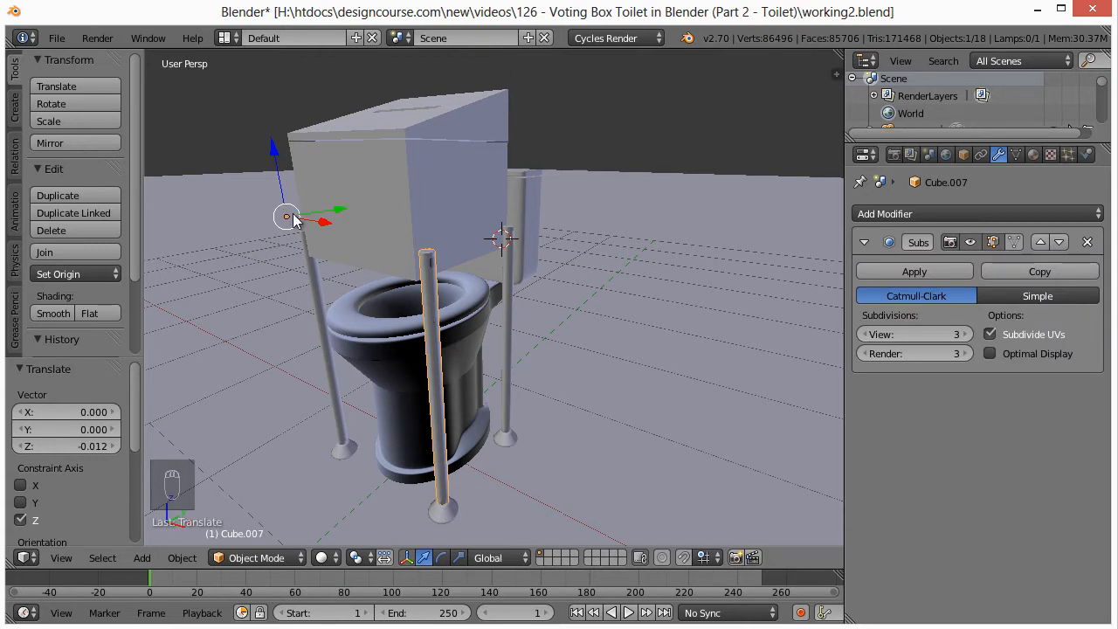
right_click(317, 276)
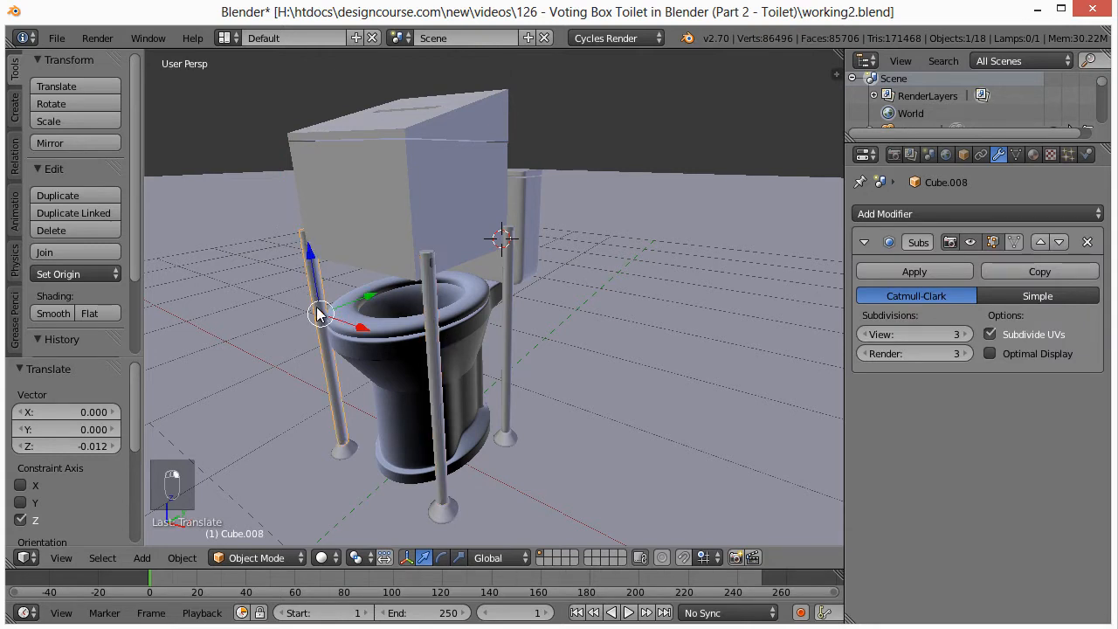
right_click(435, 312)
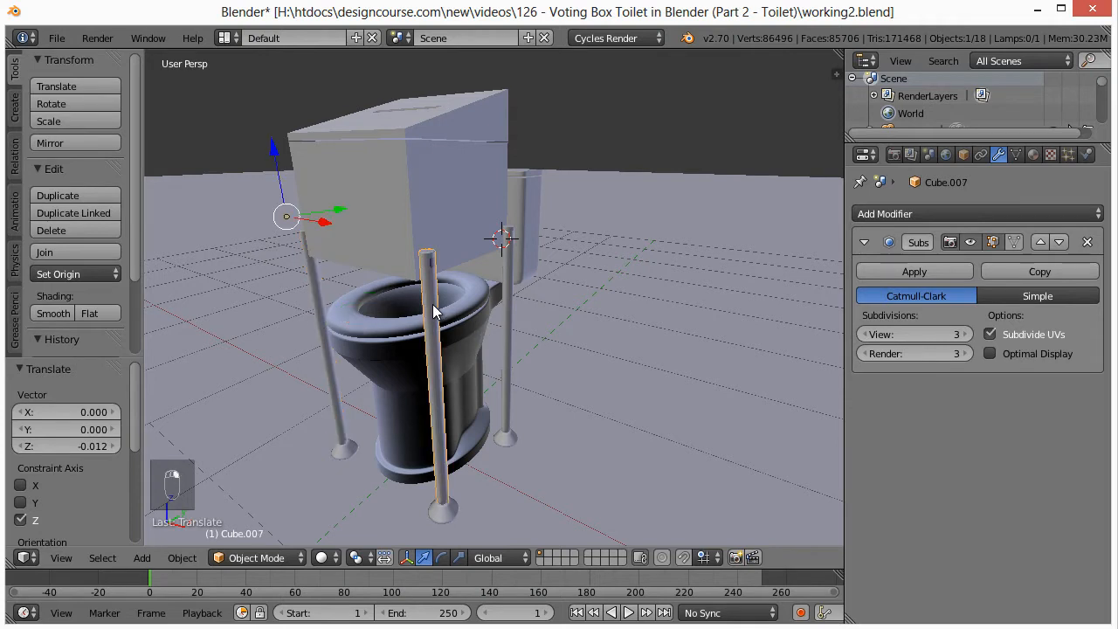
click(78, 273)
click(87, 315)
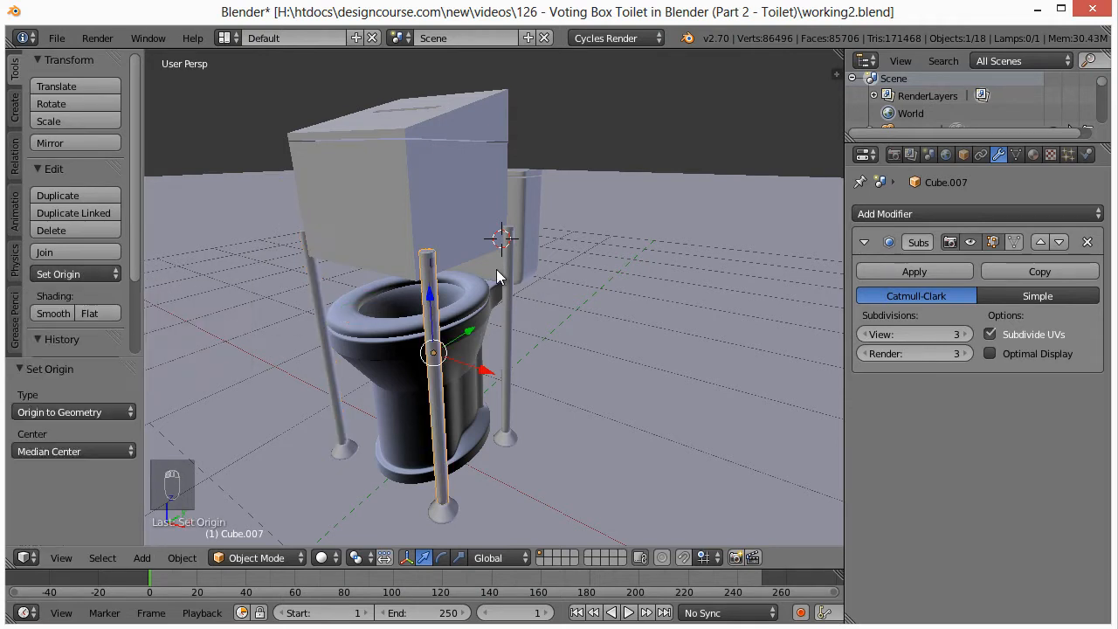
right_click(510, 276)
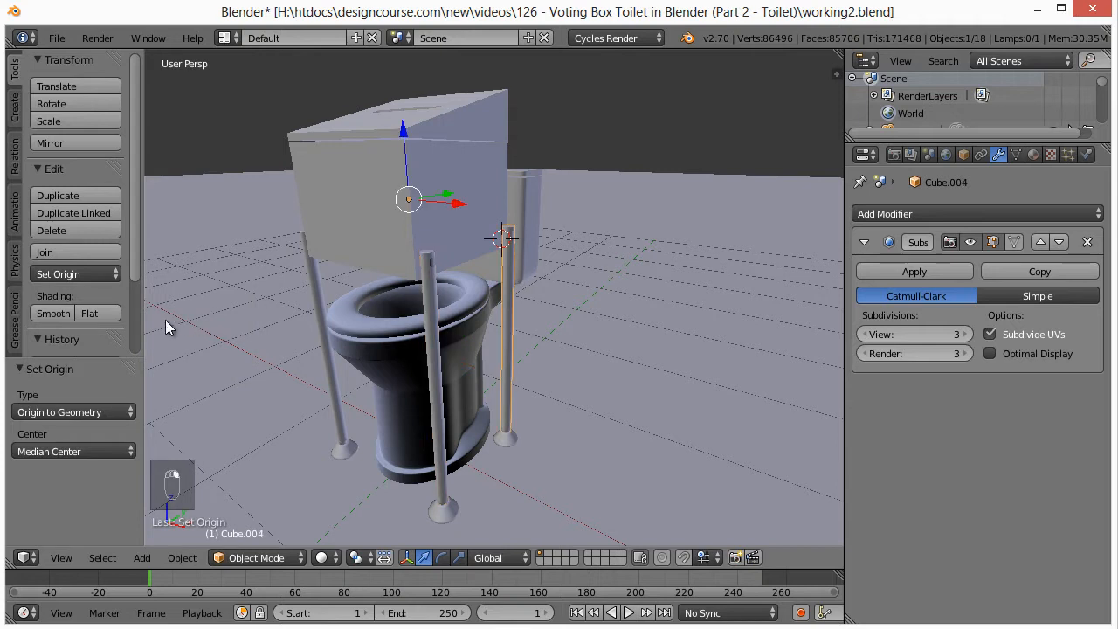
click(73, 273)
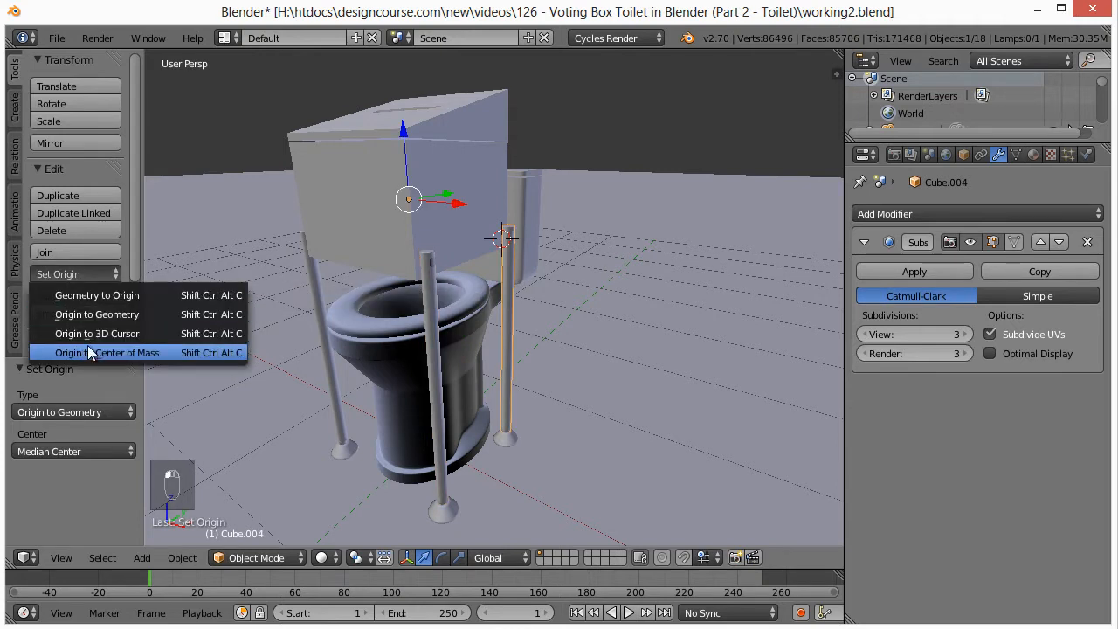
click(88, 317)
Step: Scale the nearest leg, Cube.007, uniformly by 0.5
right_click(438, 315)
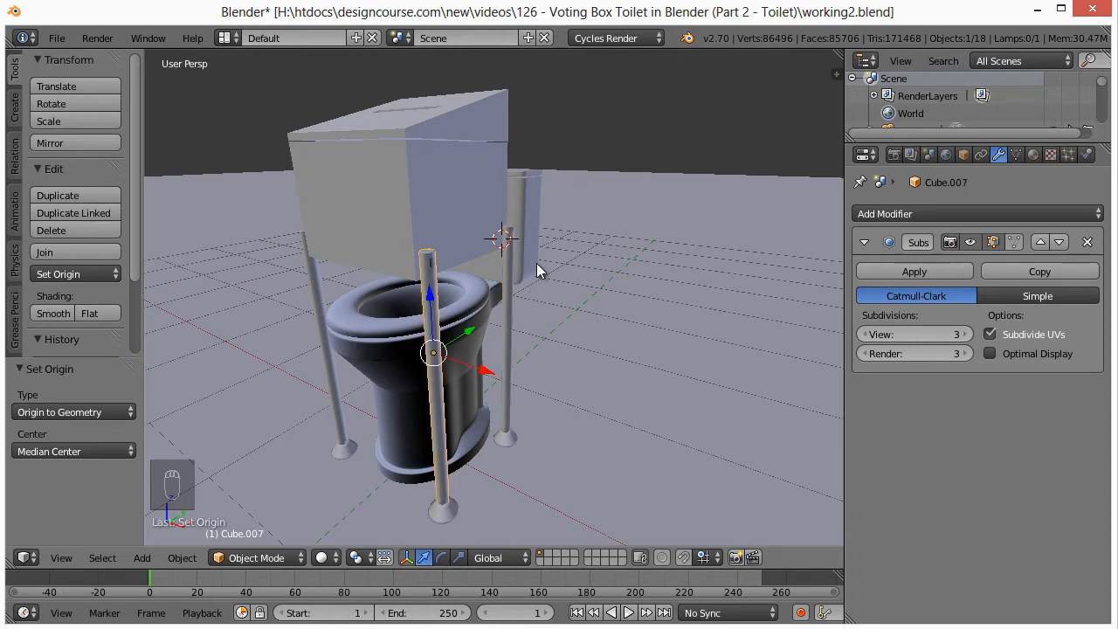
text(s)
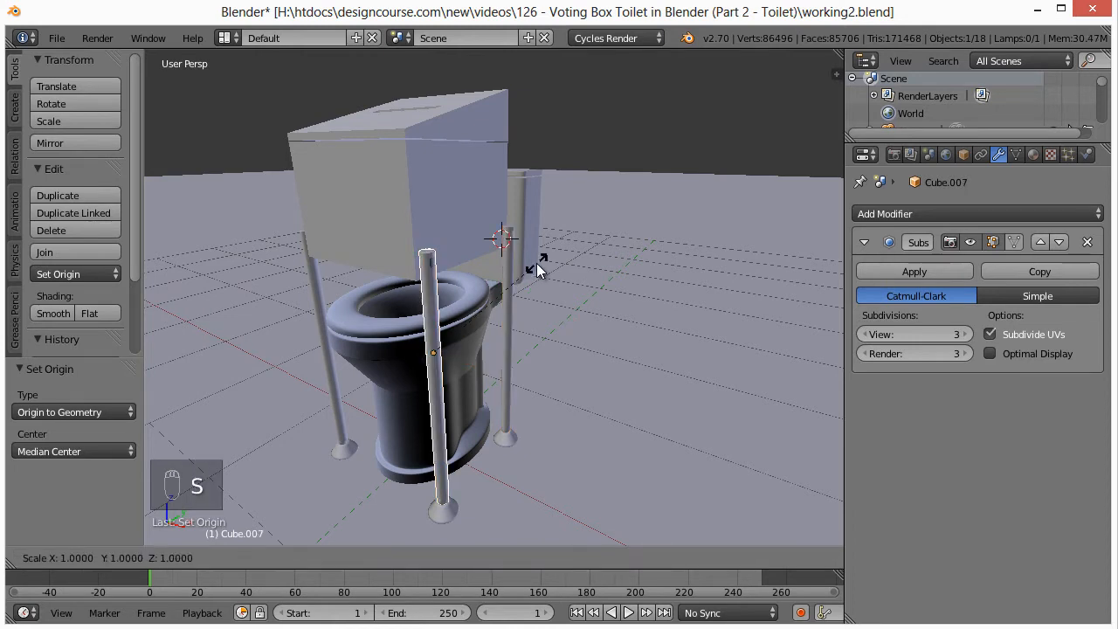
text(0.5)
key(Return)
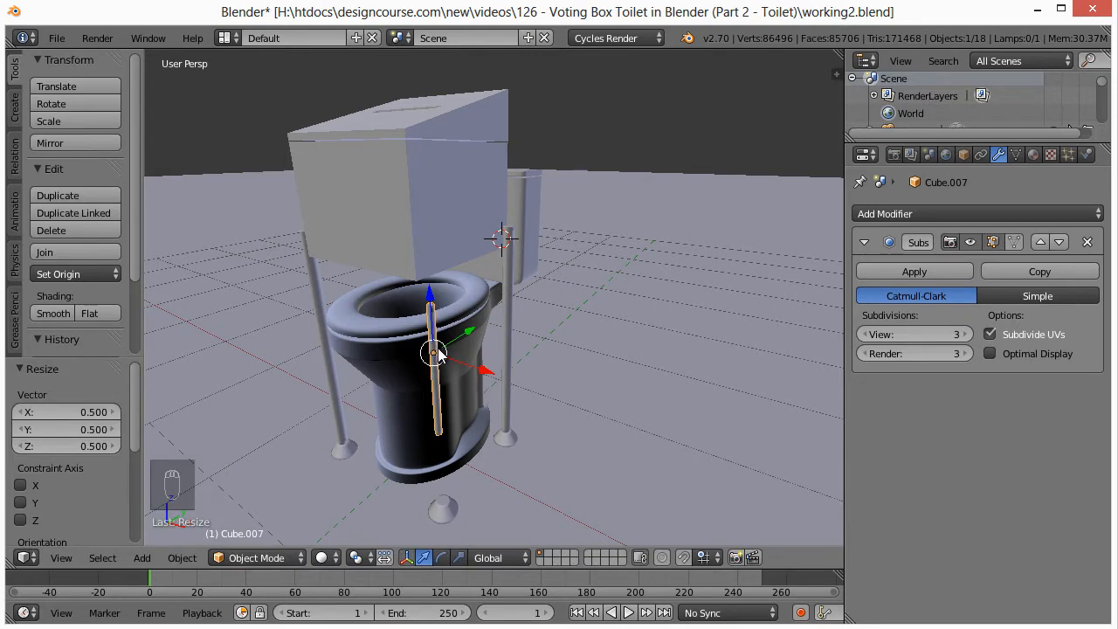
middle_drag(444, 346, 479, 303)
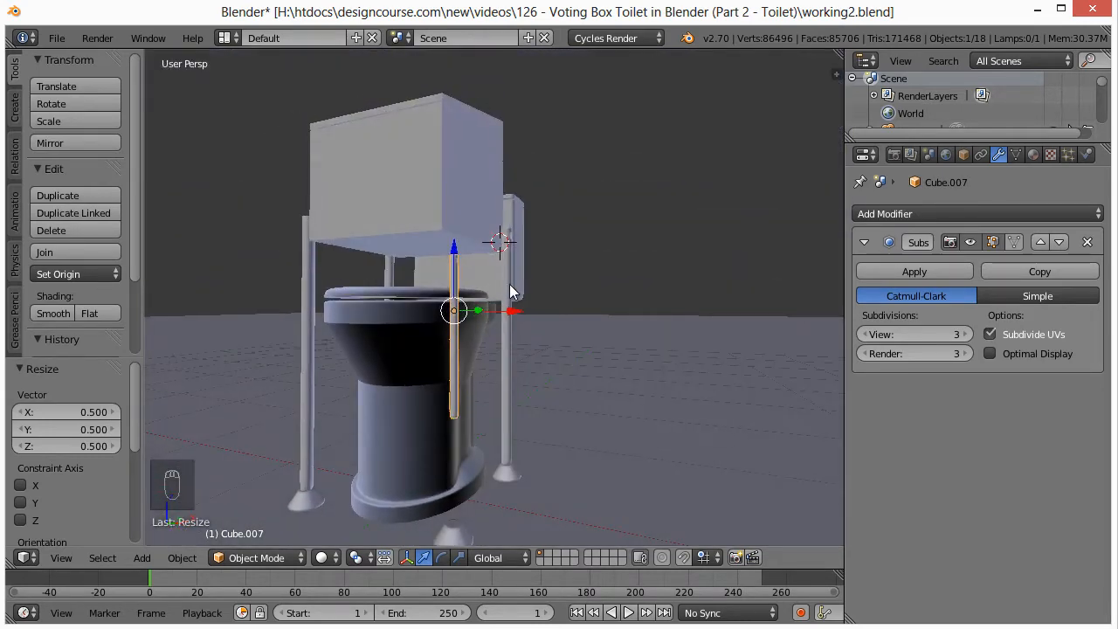
Step: Undo the uniform scaling of the nearest leg, Cube.007, and scale it by 0.6 in X and Y only, keeping its height
key(ctrl+z)
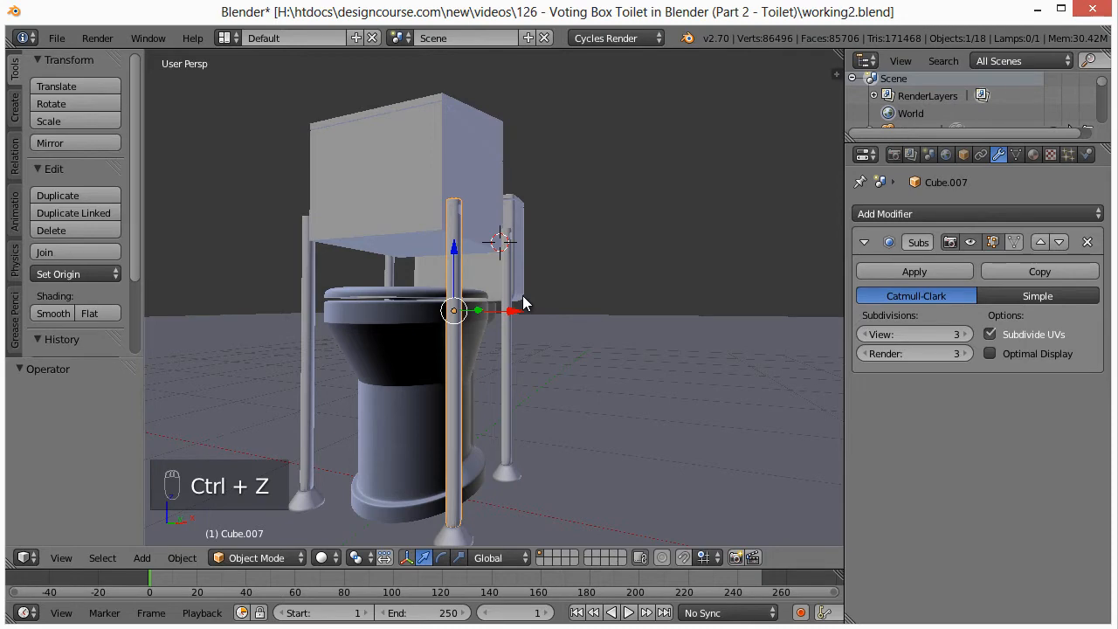
middle_drag(522, 296, 524, 352)
middle_drag(523, 302, 473, 301)
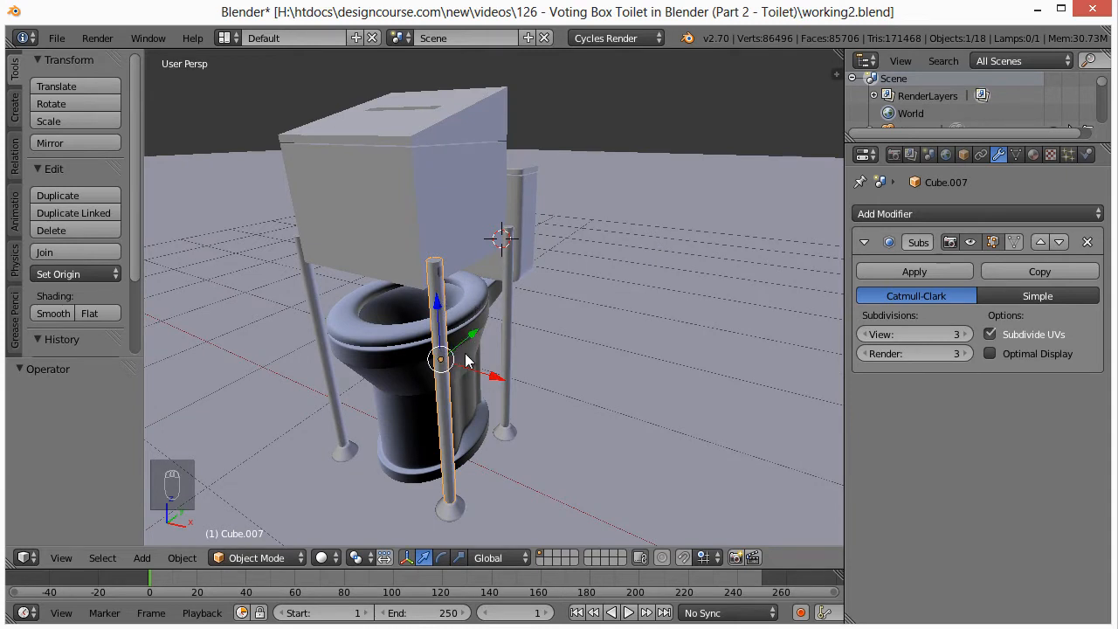
key(s)
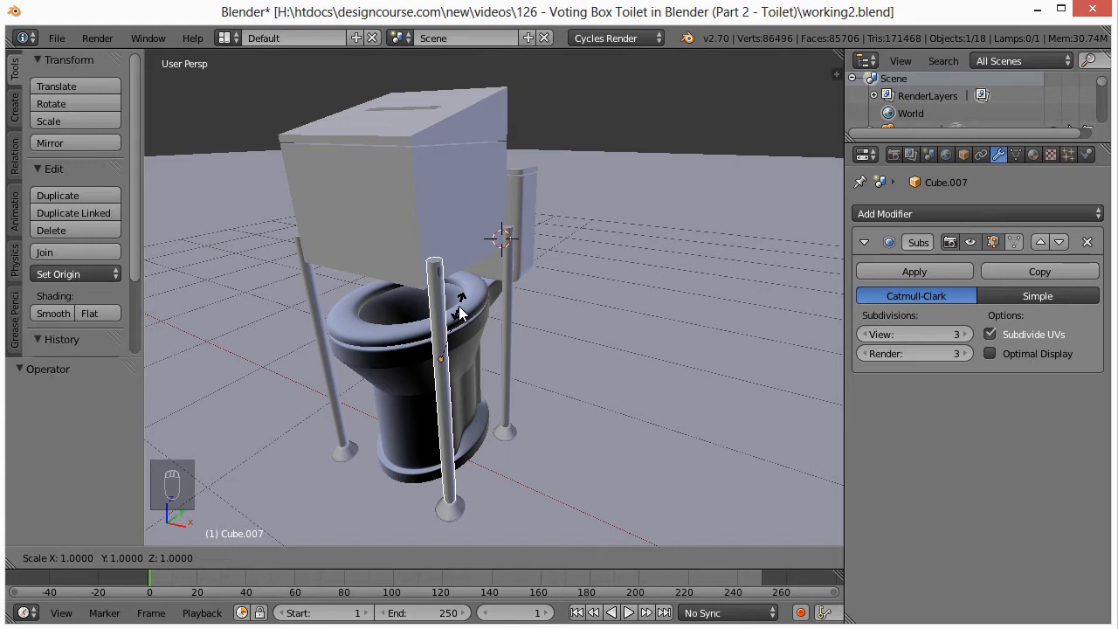
key(shift+z)
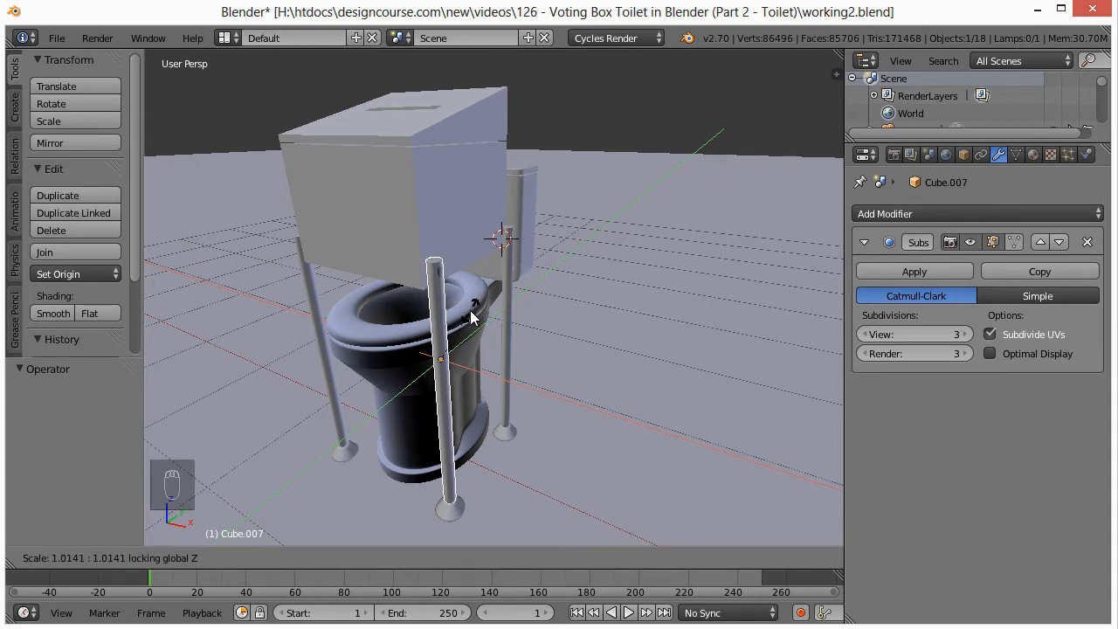
text(.6)
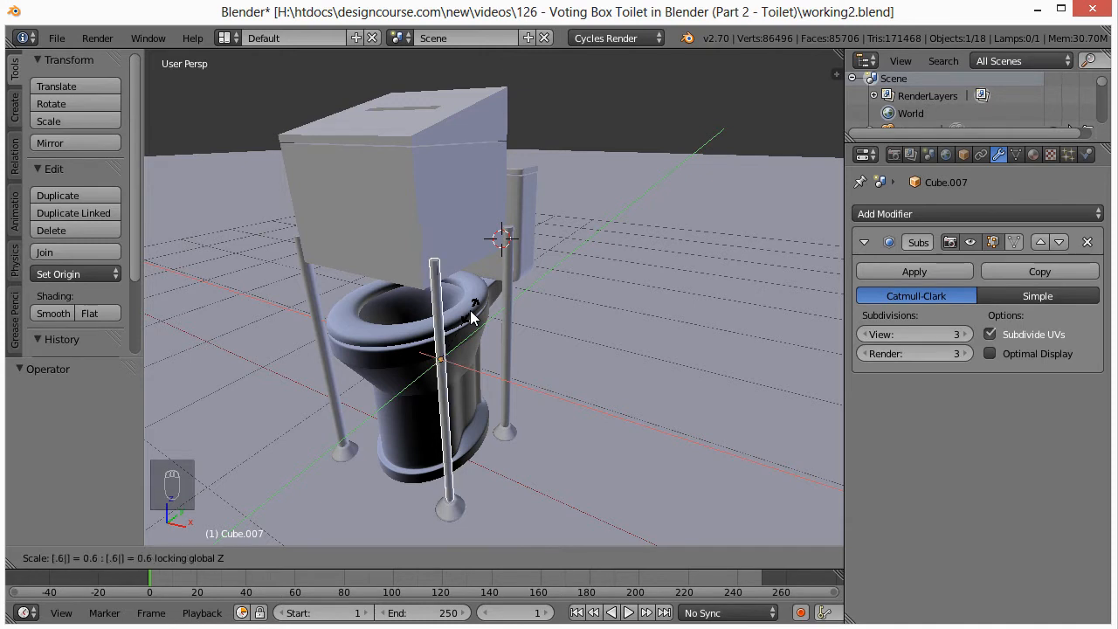
key(Return)
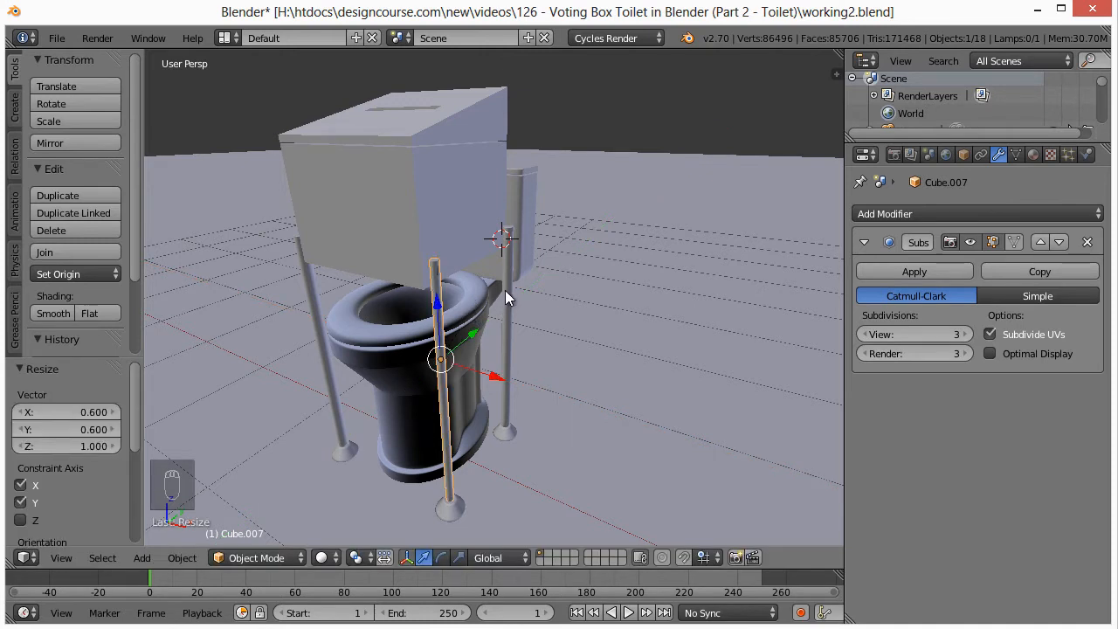
Step: Scale the leg Cube.004 by 0.6 in X and Y only, with the global Z axis locked
right_click(506, 297)
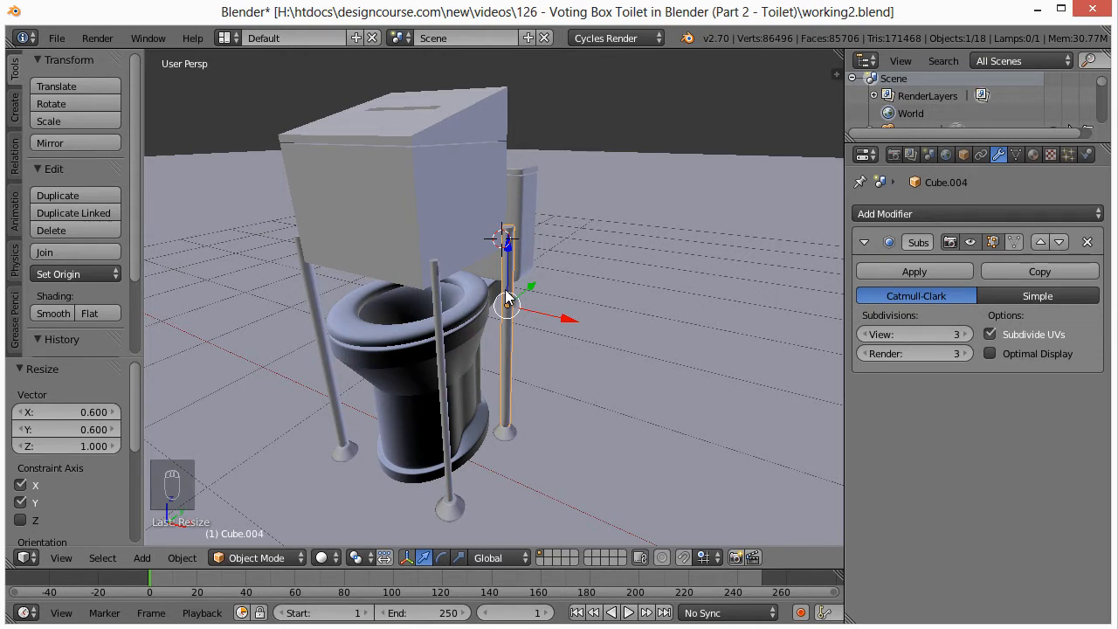
key(s)
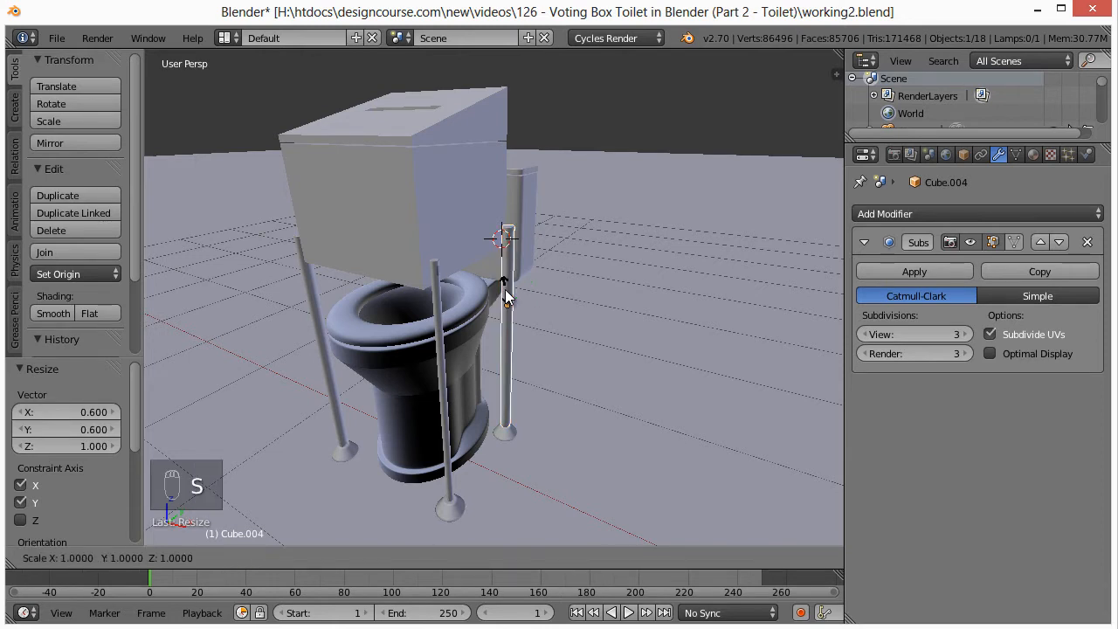
key(shift+z)
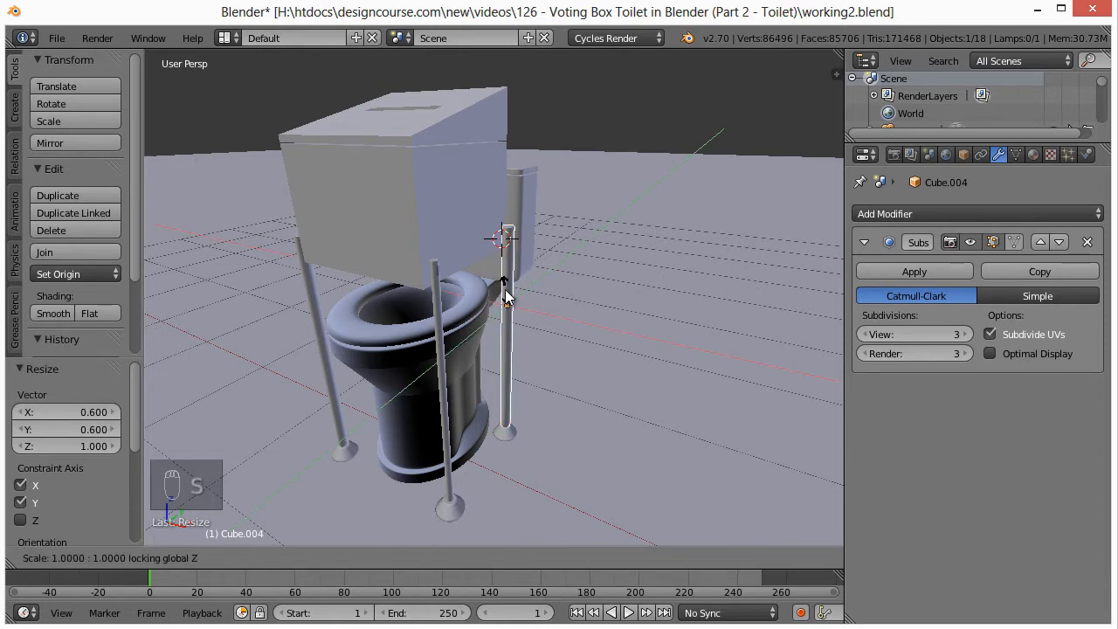
click(507, 296)
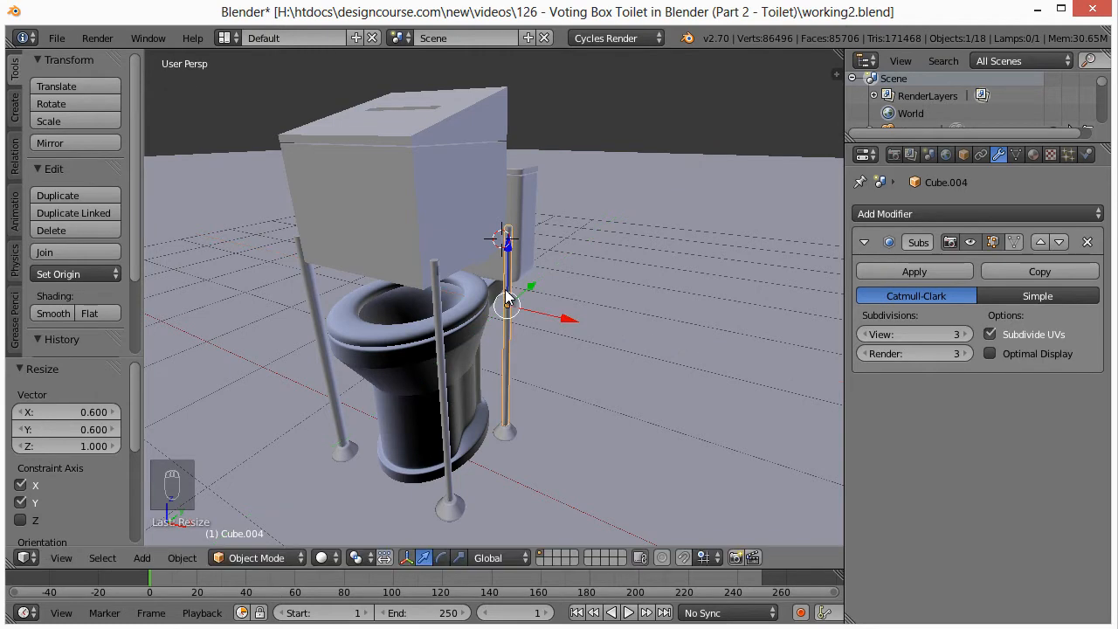
Step: Thin the leg Cube.008 by a factor of 0.6 across X and Y, leaving its Z length locked
middle_drag(425, 324, 402, 333)
right_click(371, 351)
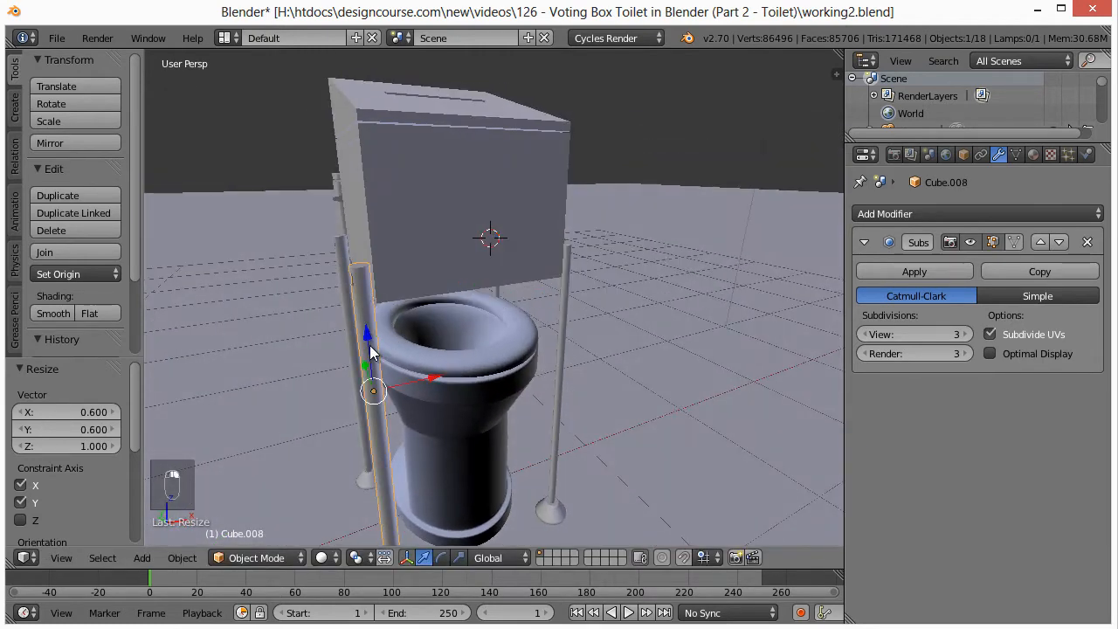
key(s)
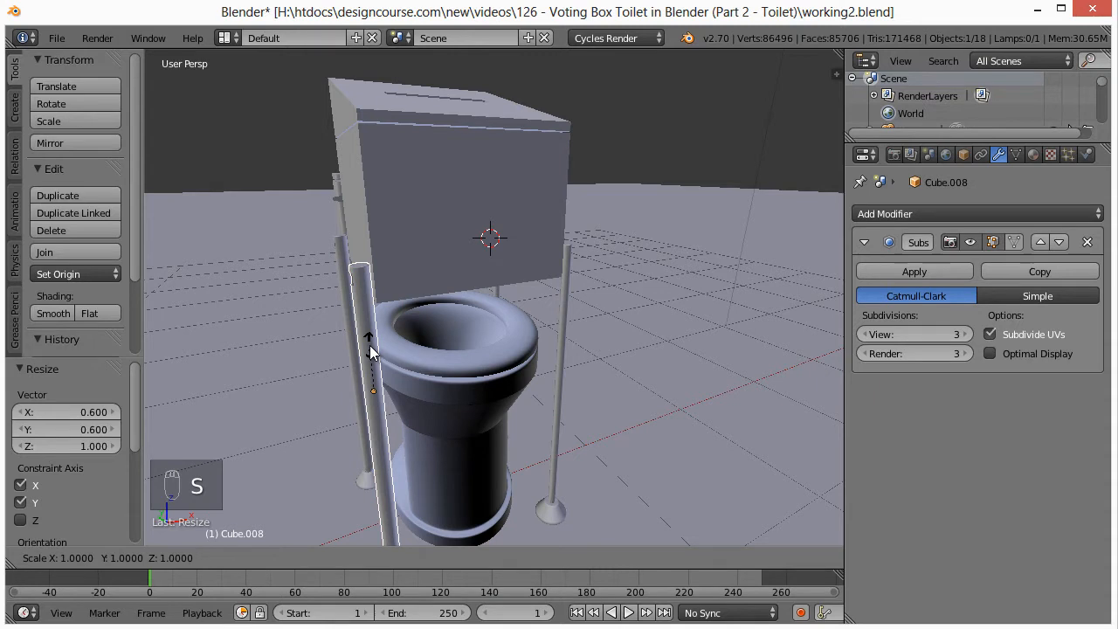
key(shift+z)
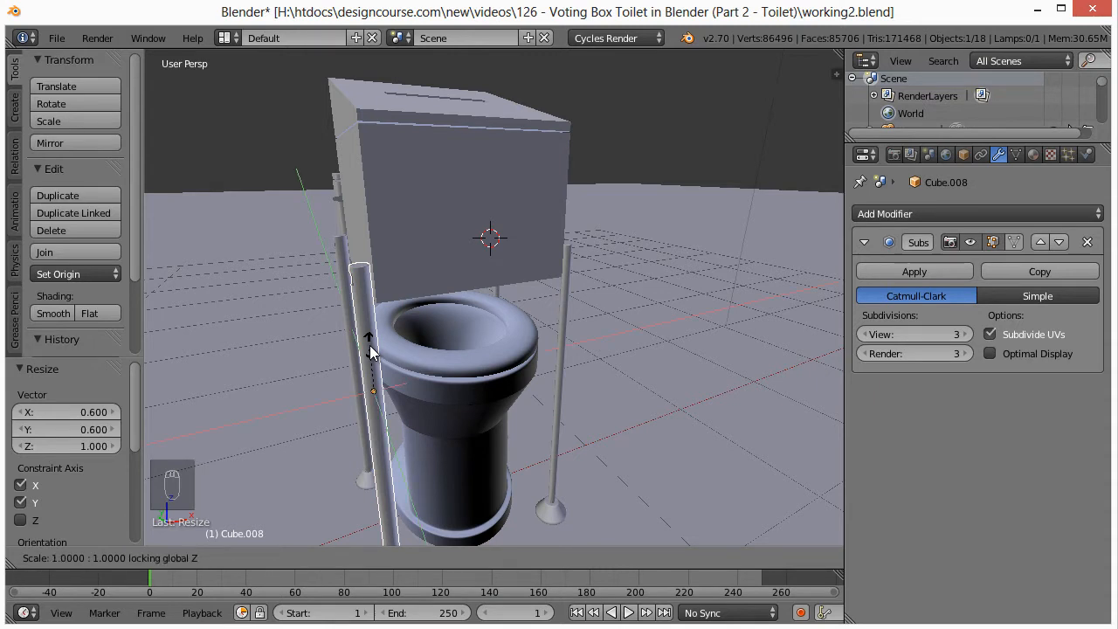
key(Escape)
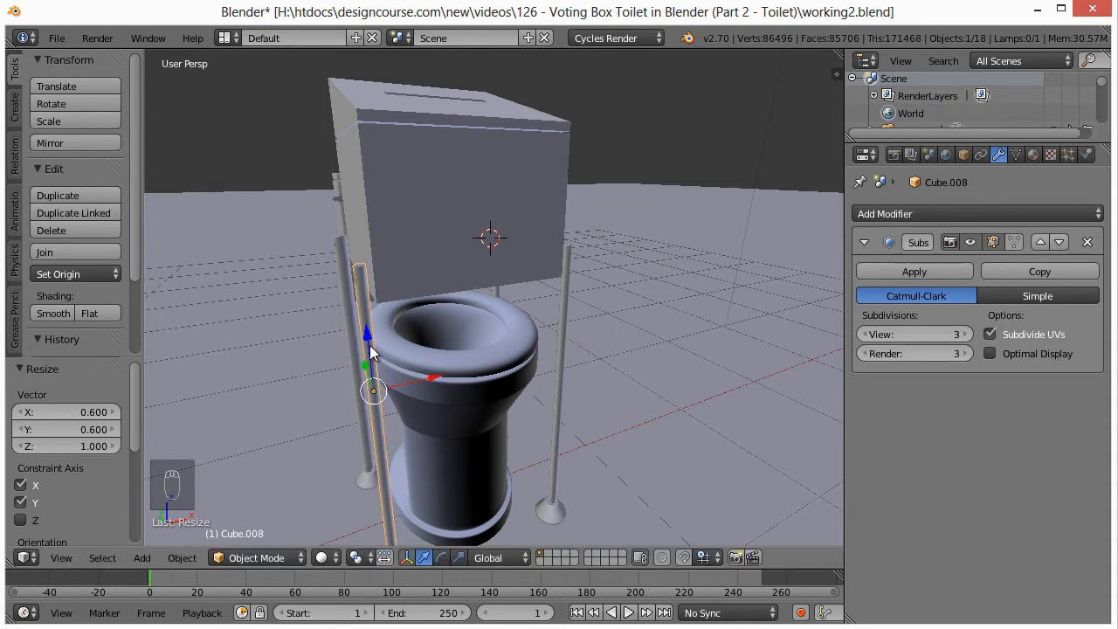
Step: Scale the last thick leg, Cube.011, by 0.6 in X and Y while locking global Z
right_click(347, 303)
middle_drag(344, 324, 359, 332)
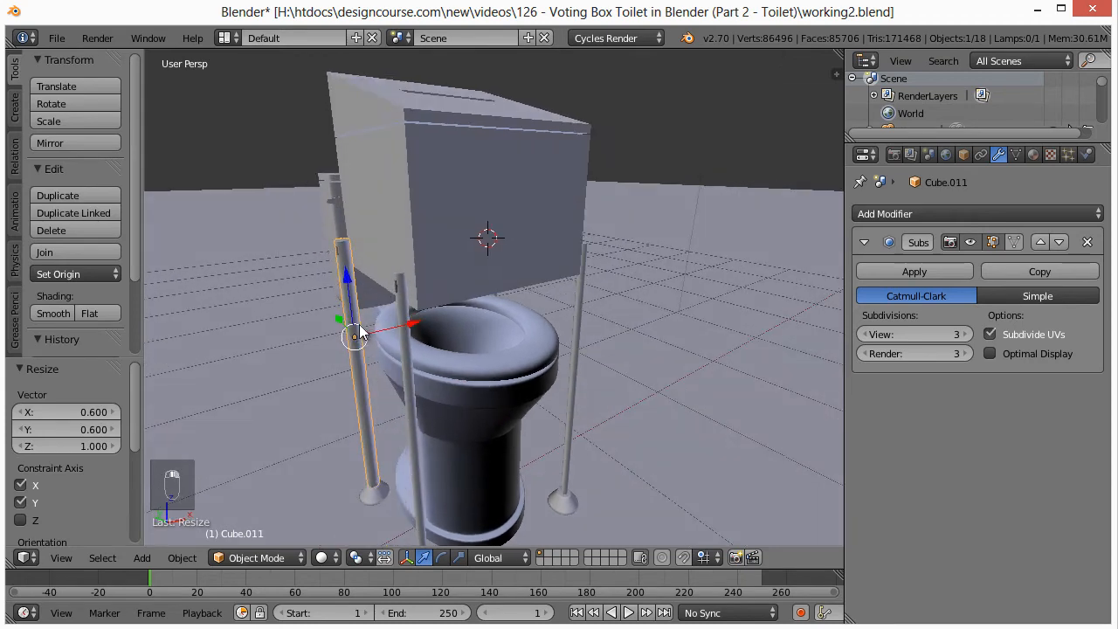
key(s)
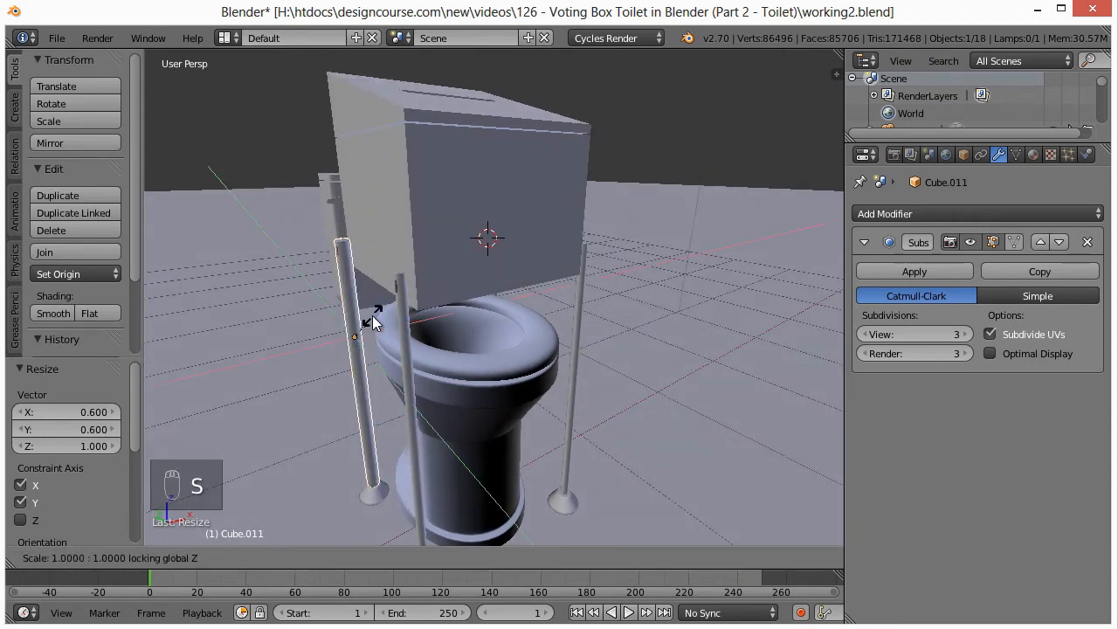
click(371, 321)
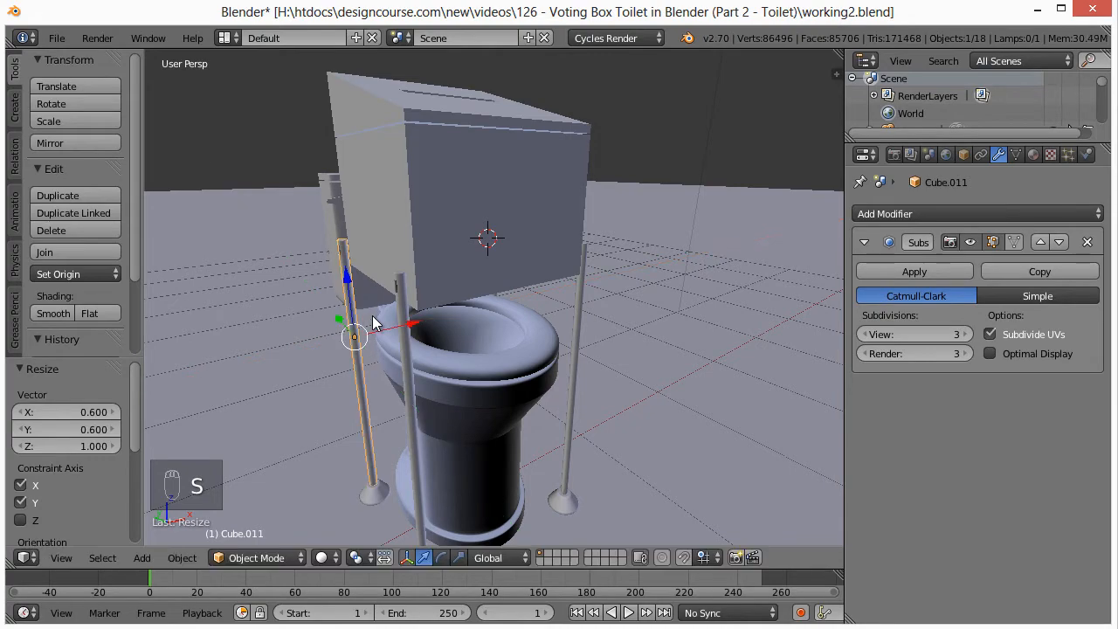
Step: Try to scale the foot Cube.006 uniformly by 0.7 about its existing origin, and undo it
middle_drag(499, 302, 545, 398)
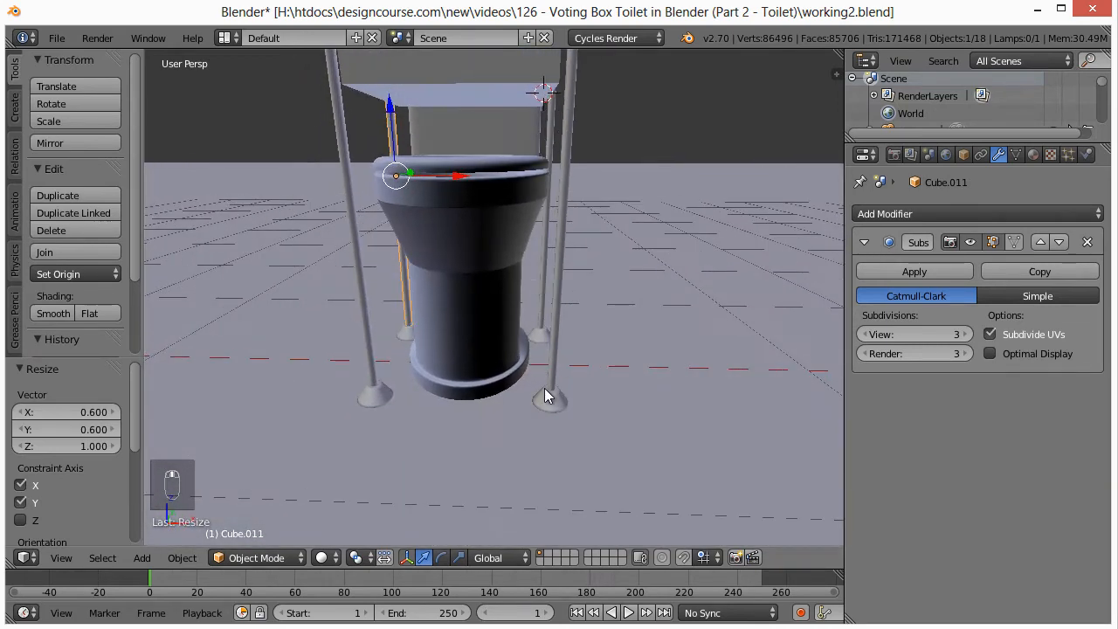
right_click(546, 397)
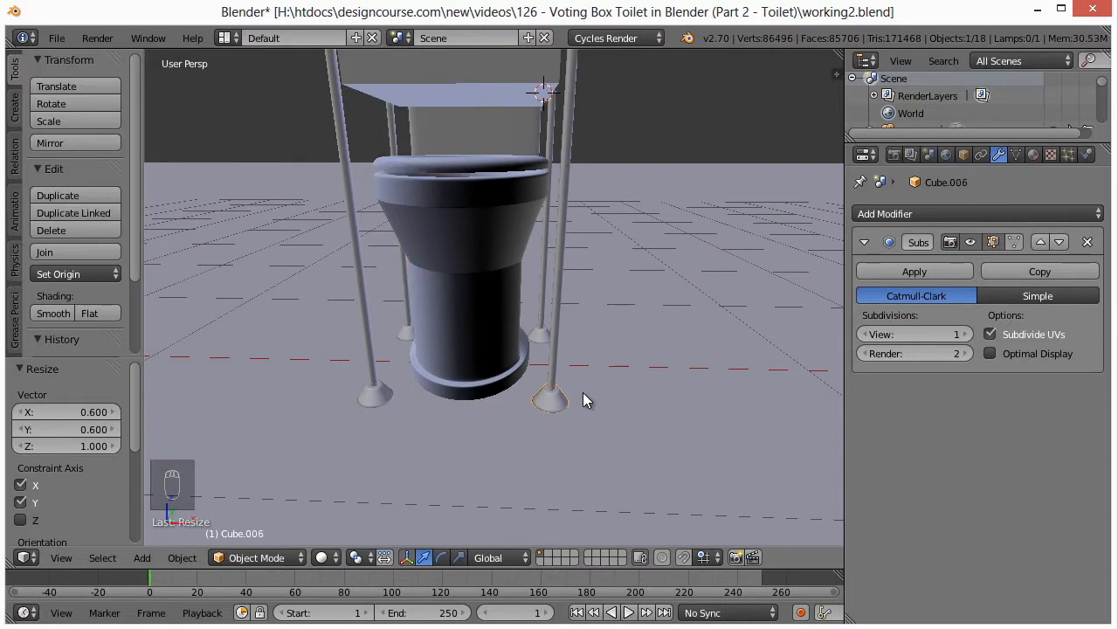
text(s)
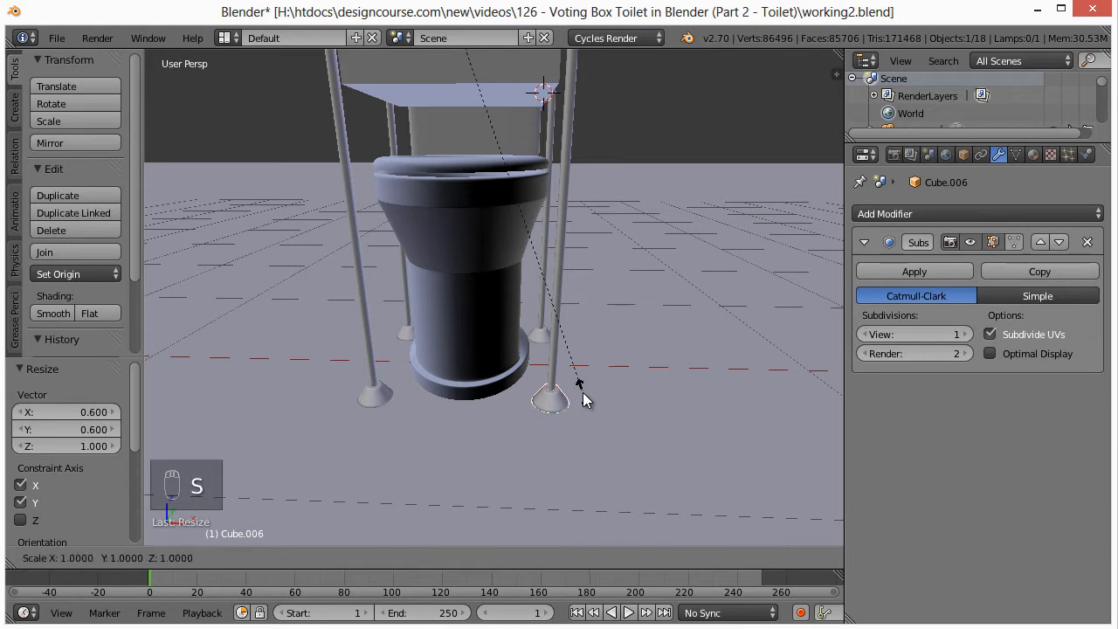
text(.7)
click(583, 395)
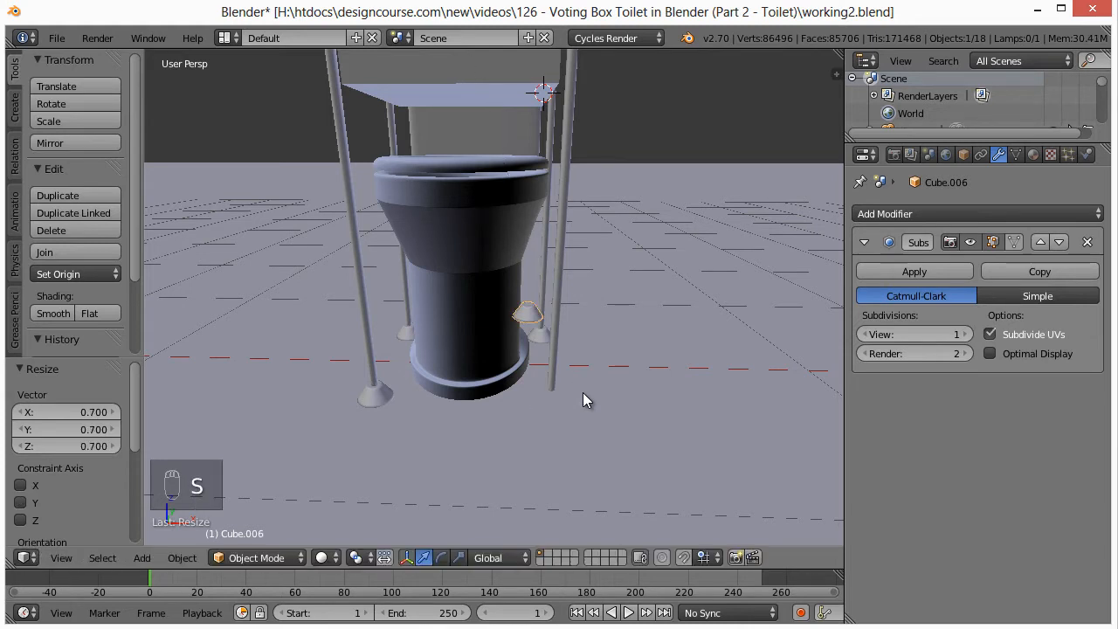
key(ctrl+z)
key(ctrl+z)
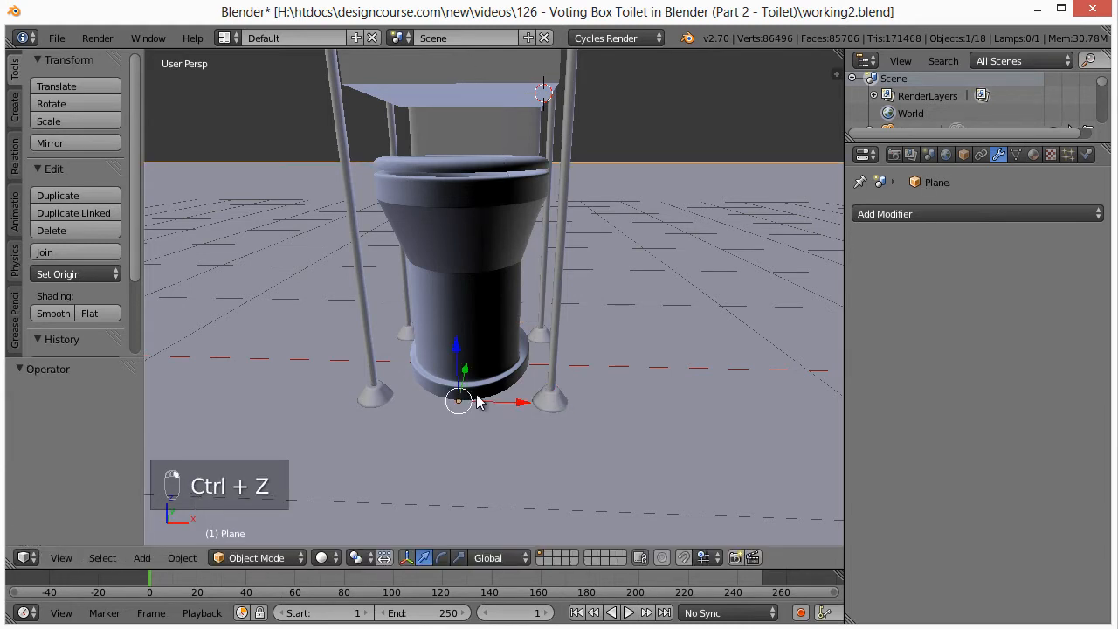
Step: Set the origin of the foot Cube.006 to its geometry
right_click(540, 403)
click(76, 273)
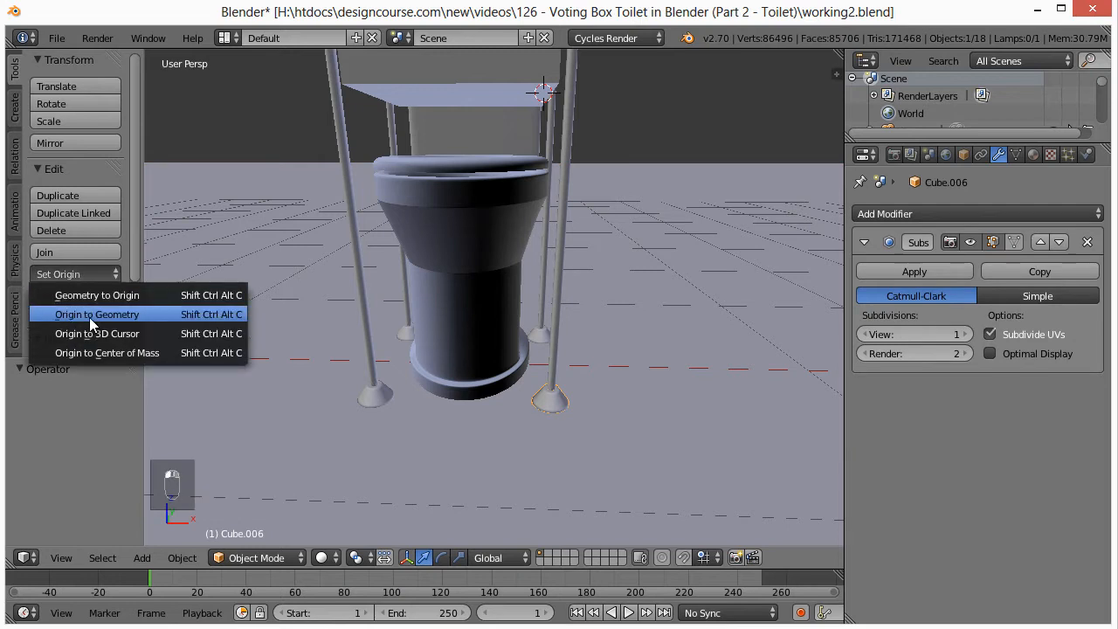
click(91, 316)
Step: Try a uniform 0.7 scale on the foot Cube.006, inspect where it meets the leg, and undo the scaling
key(s)
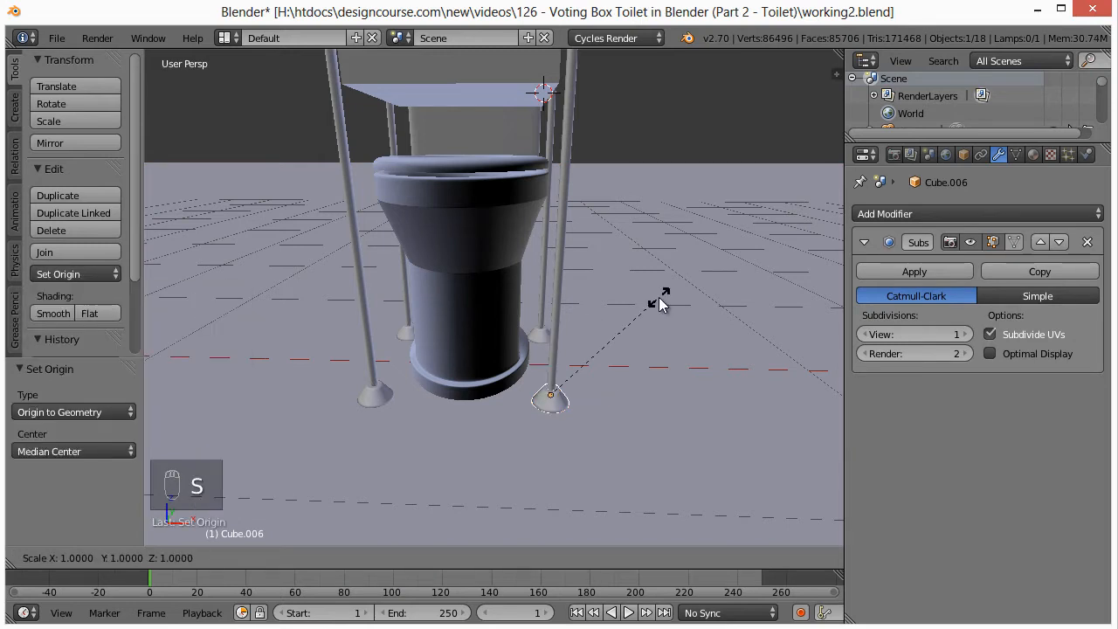
text(0.7)
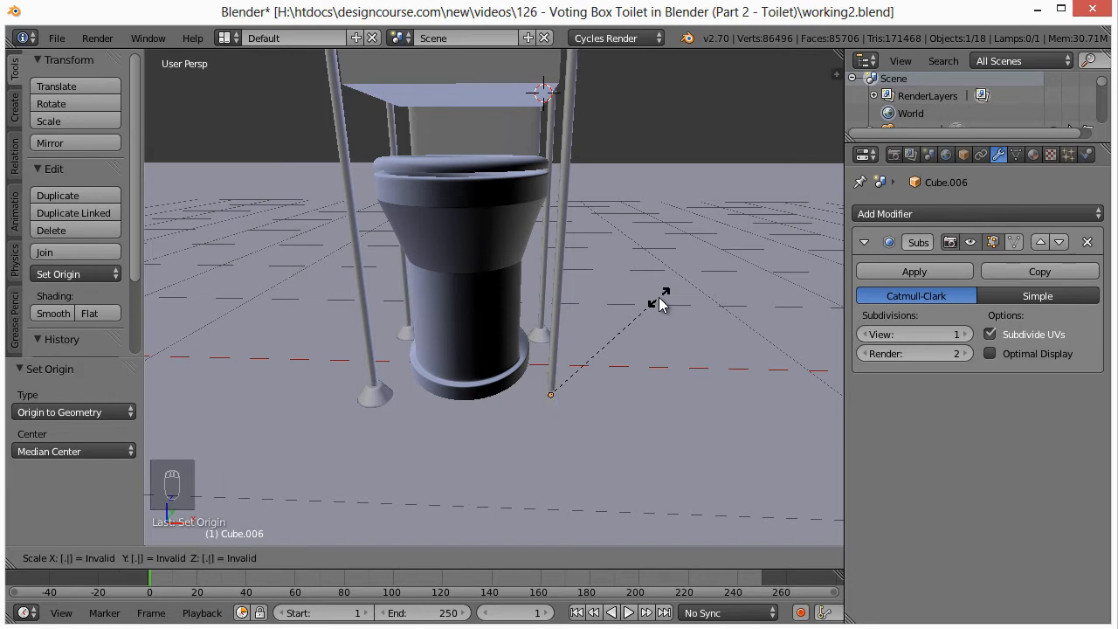
key(Return)
middle_drag(622, 378, 518, 367)
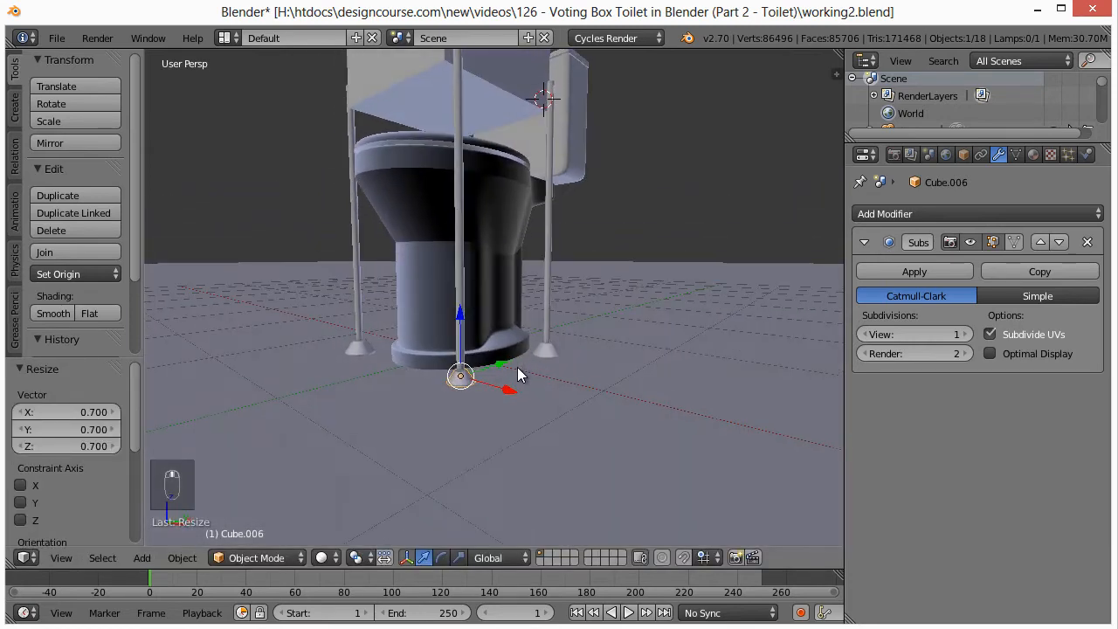
scroll(471, 452, up, 5)
shift+middle_drag(470, 452, 520, 369)
scroll(503, 407, up, 6)
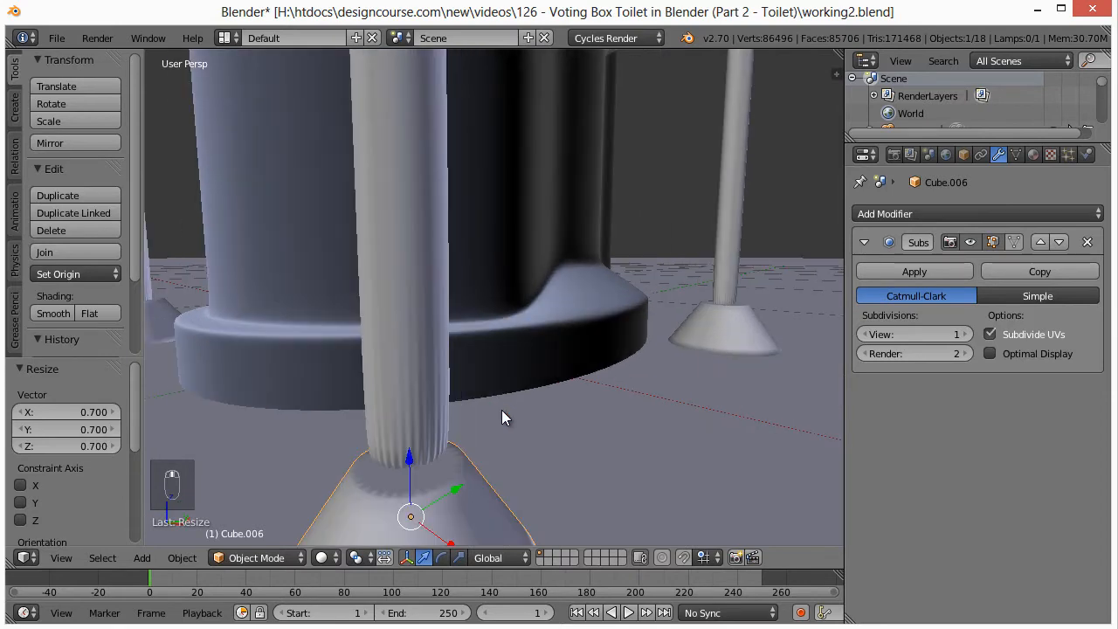
mouse_move(501, 417)
middle_down()
mouse_move(507, 397)
mouse_move(505, 407)
middle_up()
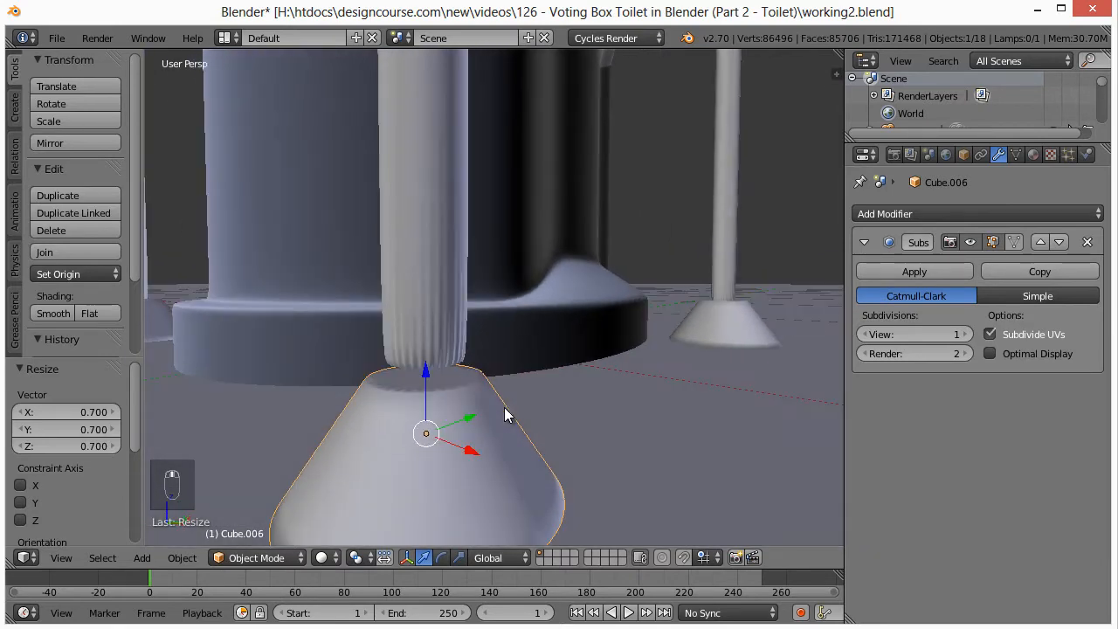
scroll(504, 407, down, 4)
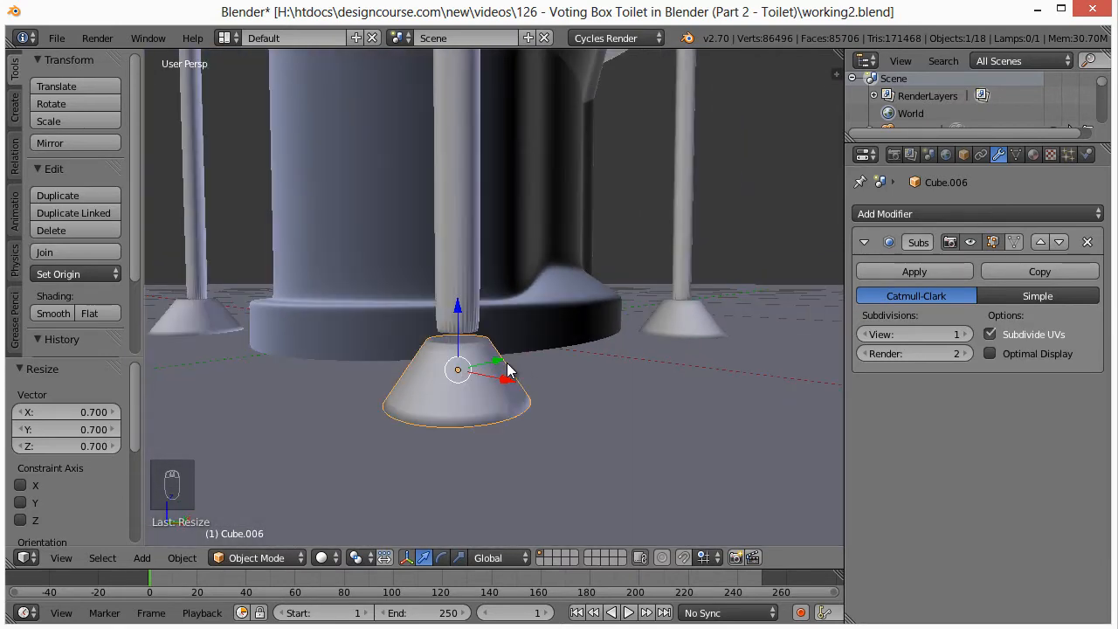
key(ctrl+z)
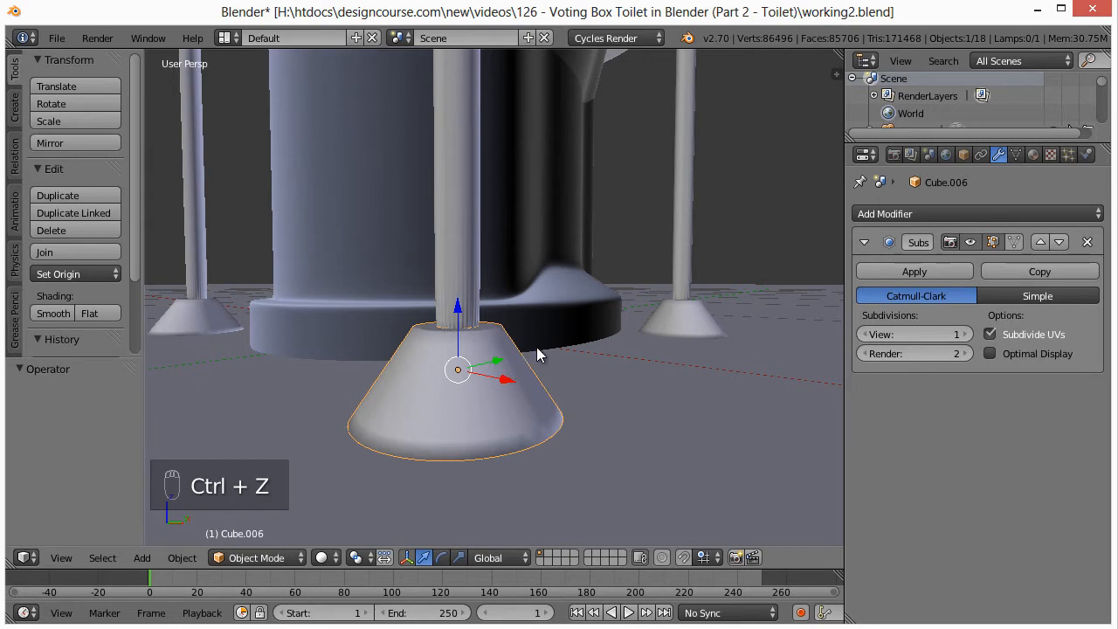
Step: Scale the foot Cube.006 by 0.7 in X and Y only, with the global Z axis locked
key(s)
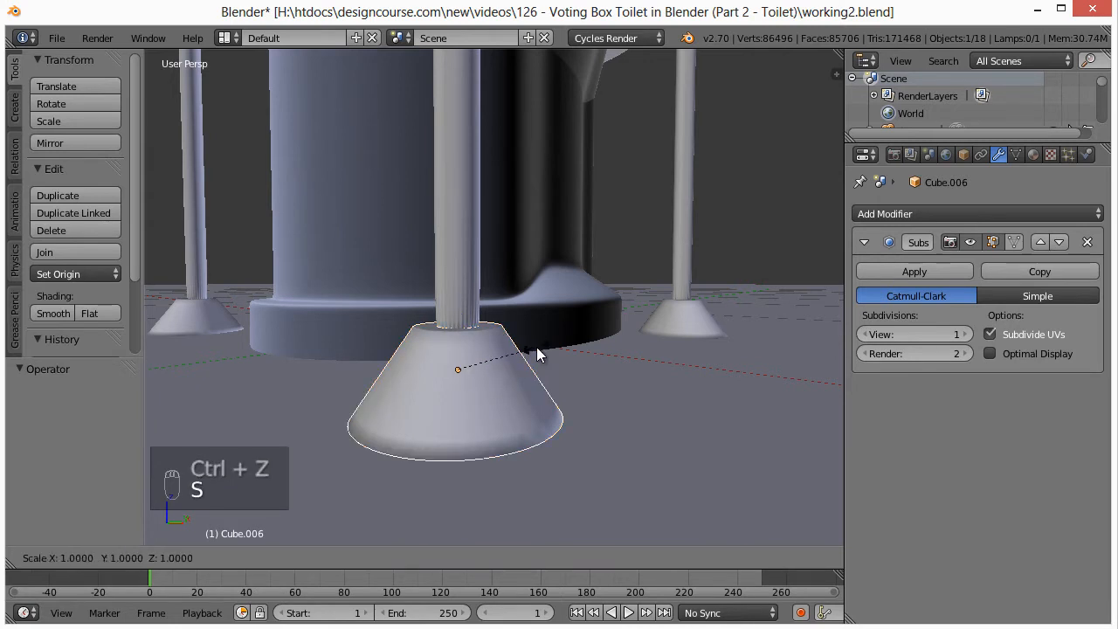
key(shift+z)
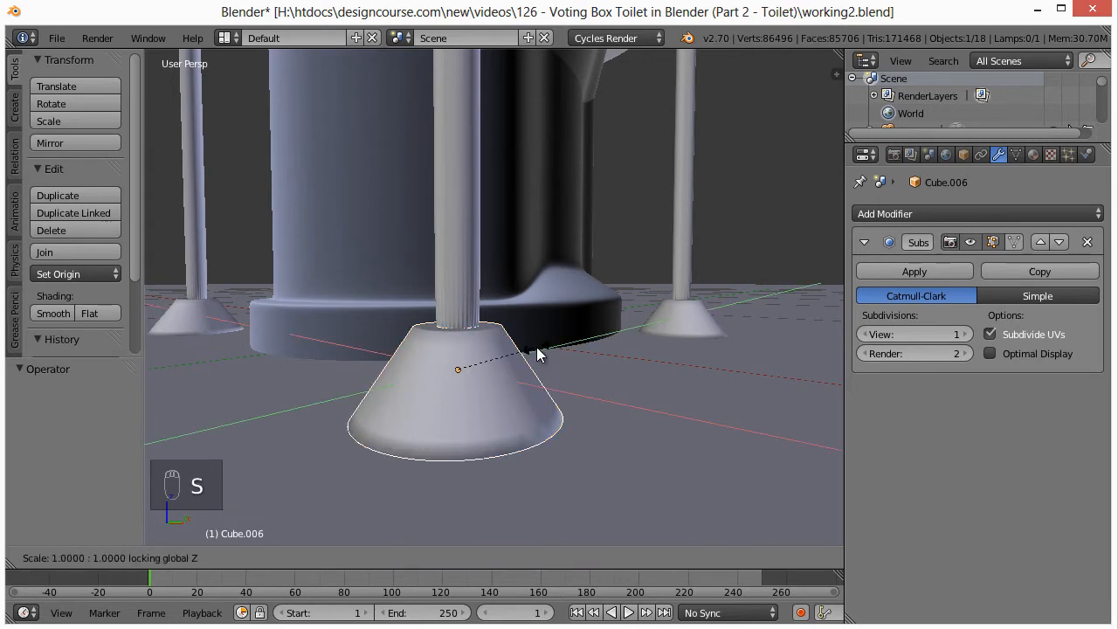
text(.7)
click(536, 347)
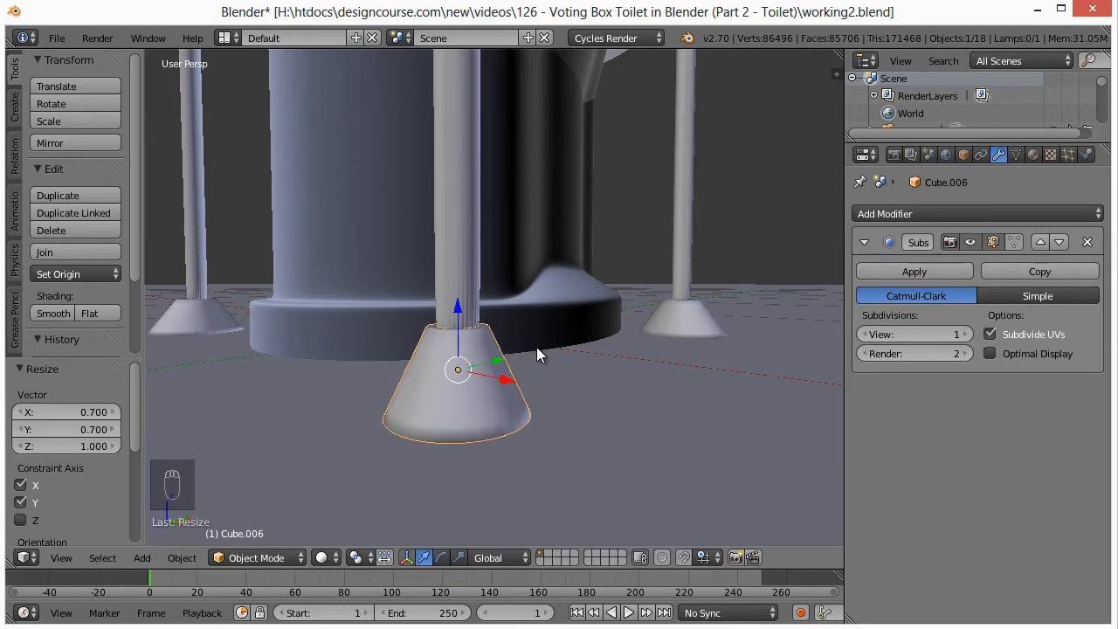
Step: Set the origin of the foot Cube.005 to its geometry
scroll(606, 332, down, 3)
middle_drag(605, 332, 596, 352)
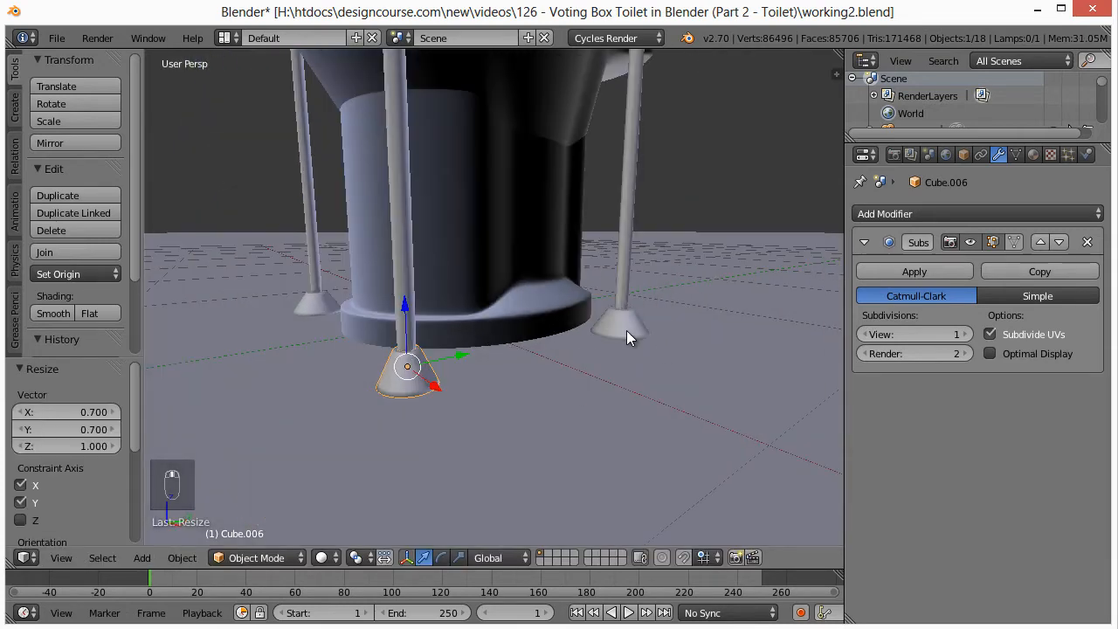
right_click(626, 330)
click(92, 279)
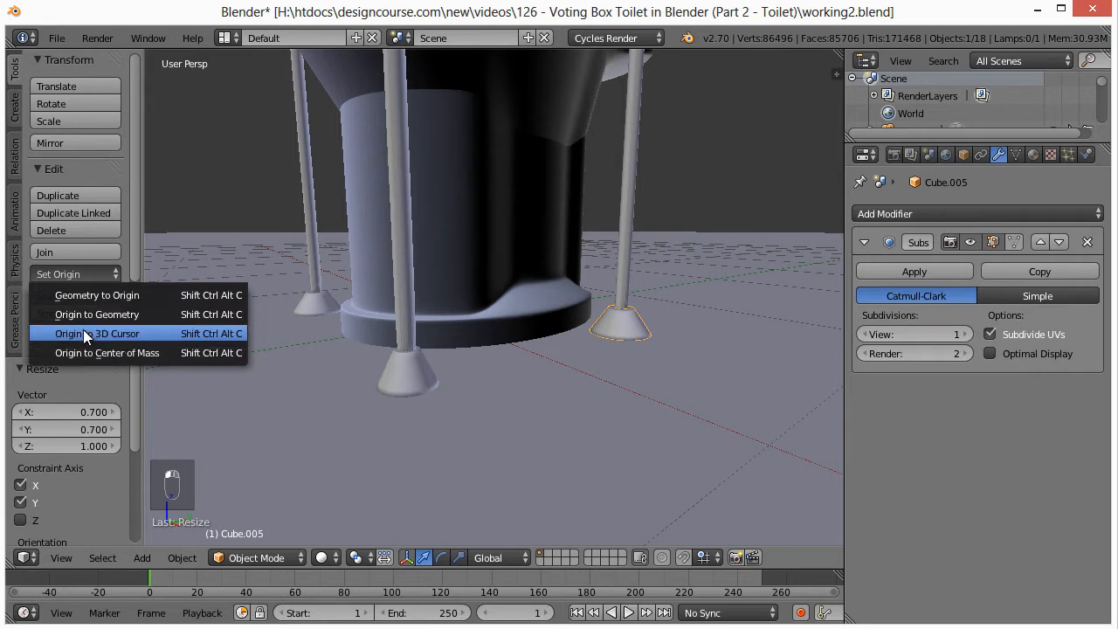
click(84, 317)
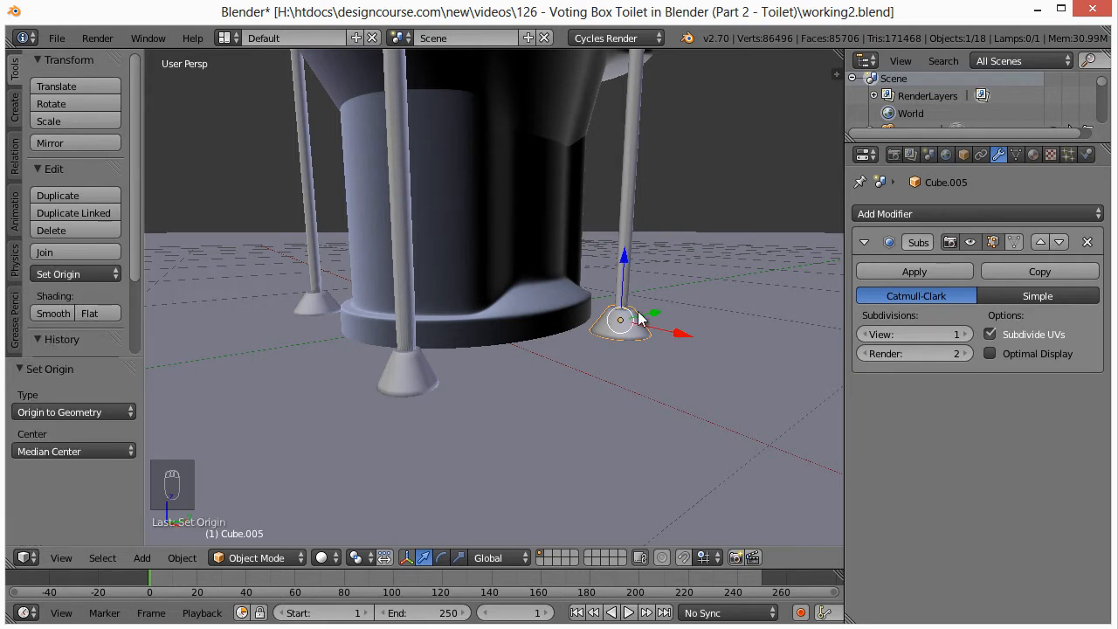
Step: Scale the foot Cube.005 by 0.7 in X and Y only, with the global Z axis locked
key(s)
key(shift+z)
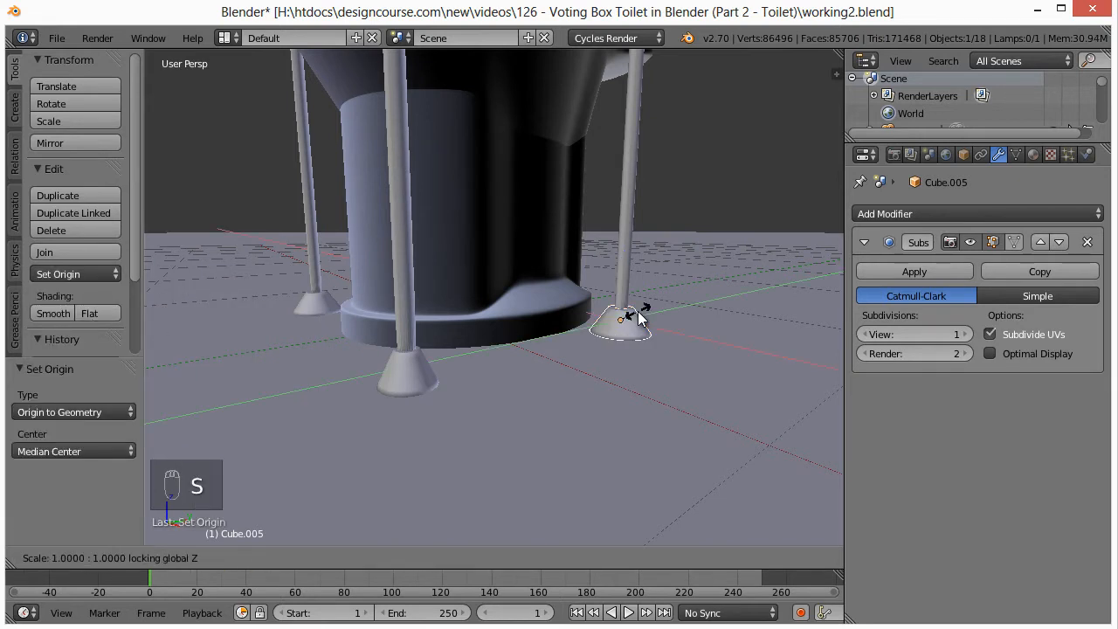
text(0.7)
key(Return)
Step: Set the origin of the foot Cube.009 to its geometry
middle_drag(639, 319, 642, 384)
right_click(631, 385)
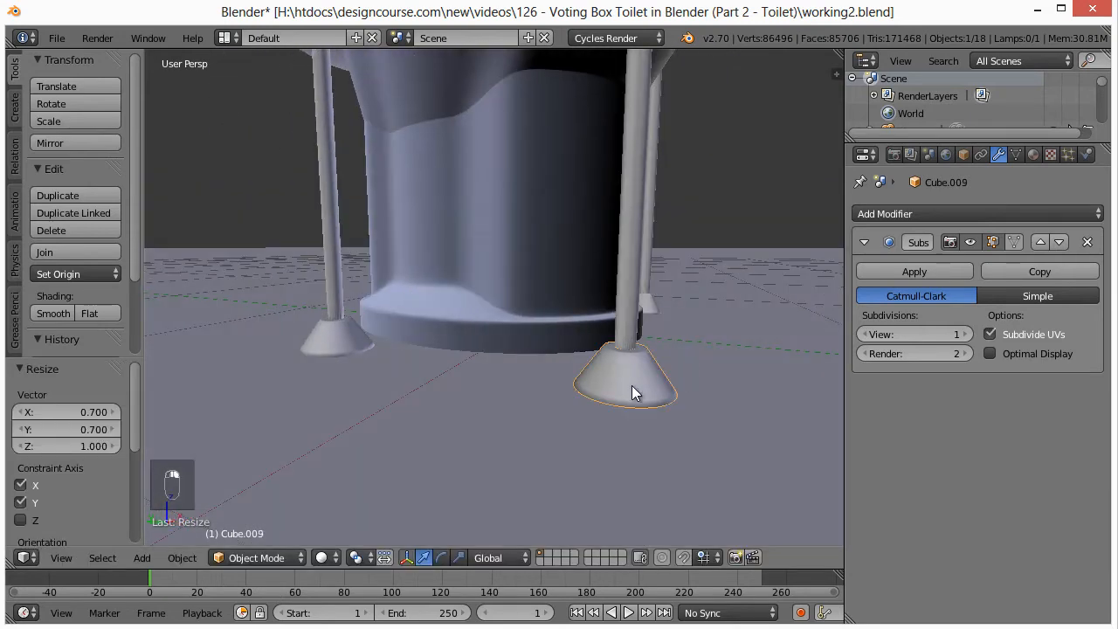
click(67, 278)
click(77, 318)
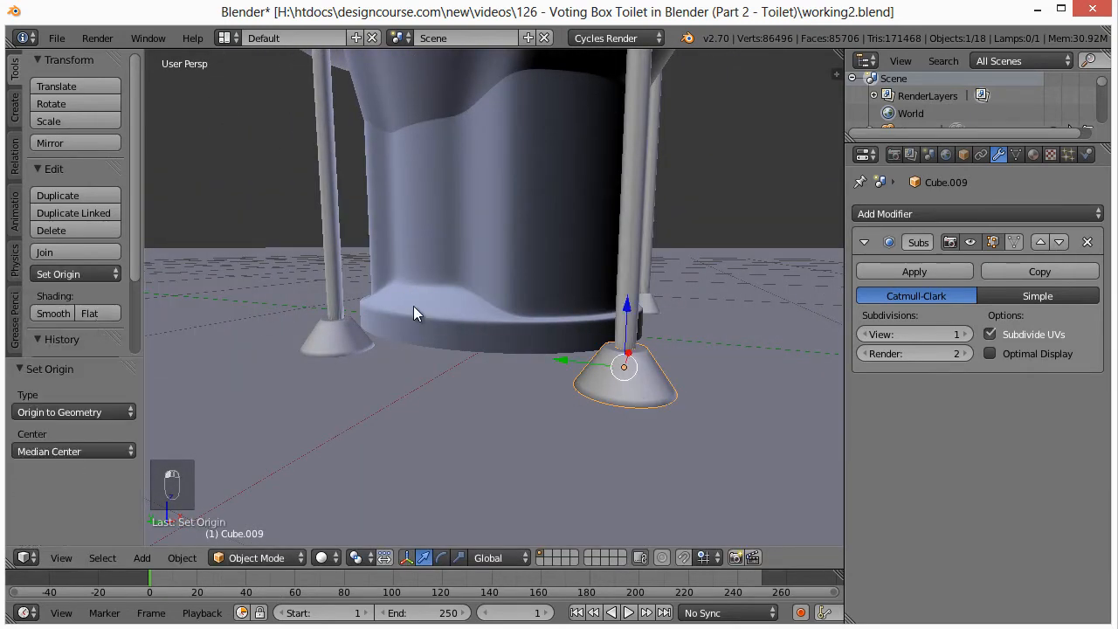
Step: Try a scale of the foot Cube.009 with the global Z axis locked, and undo it
key(s)
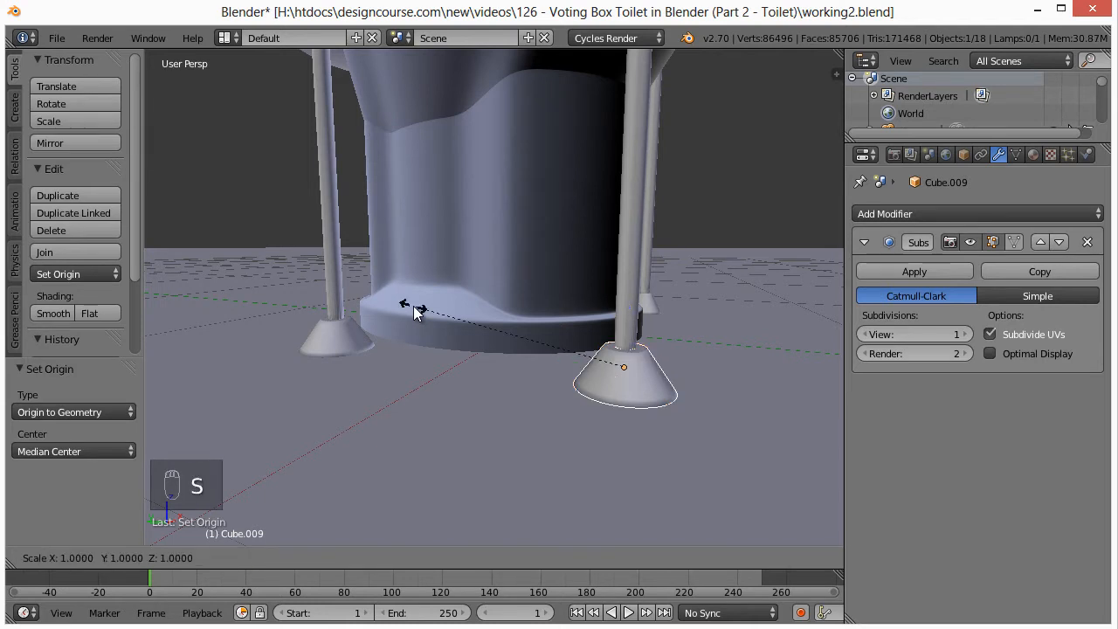
key(shift+z)
key(7)
key(Return)
key(ctrl+z)
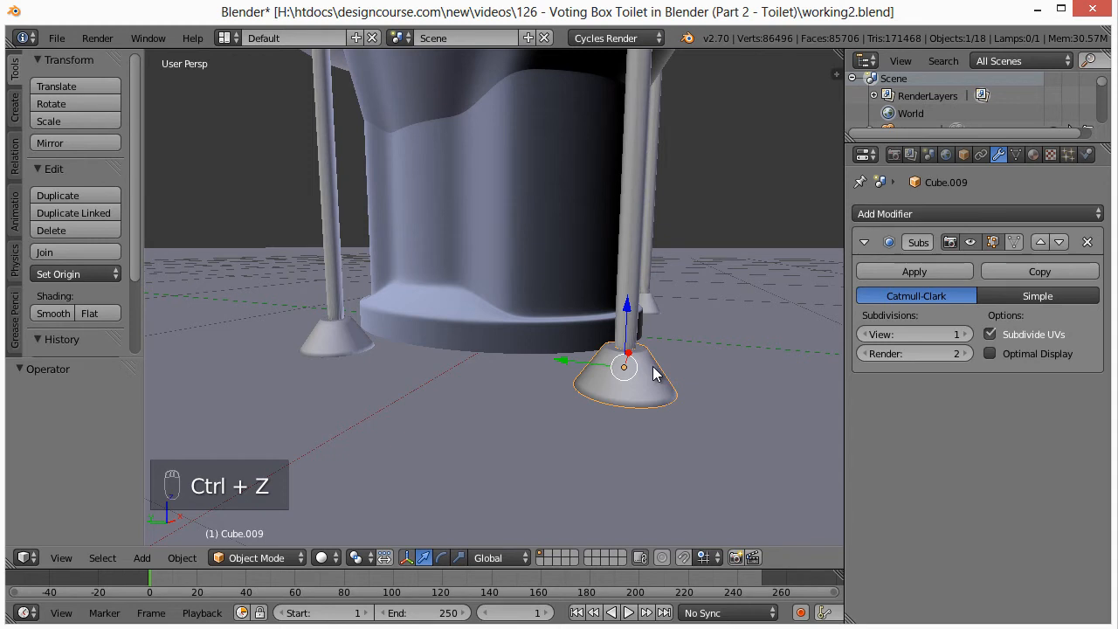
Step: Scale the foot Cube.009 by 0.7 in X and Y only, leaving Z locked
key(s)
key(shift+z)
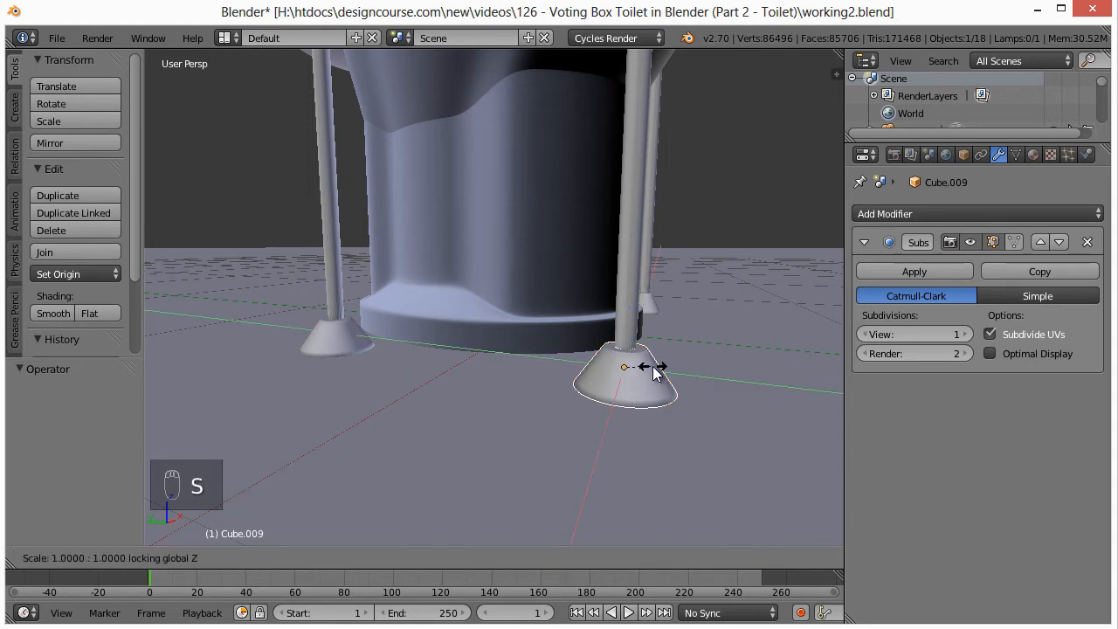
click(647, 369)
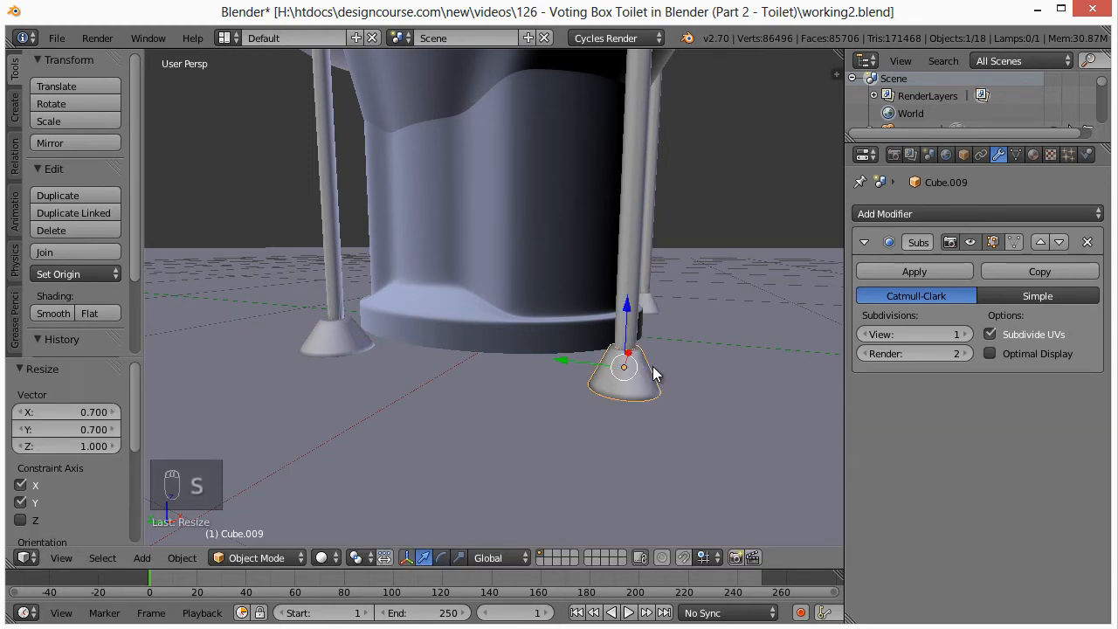
Step: Try to scale the foot Cube.010 by 0.7 in X and Y about its existing origin, and undo it
right_click(326, 344)
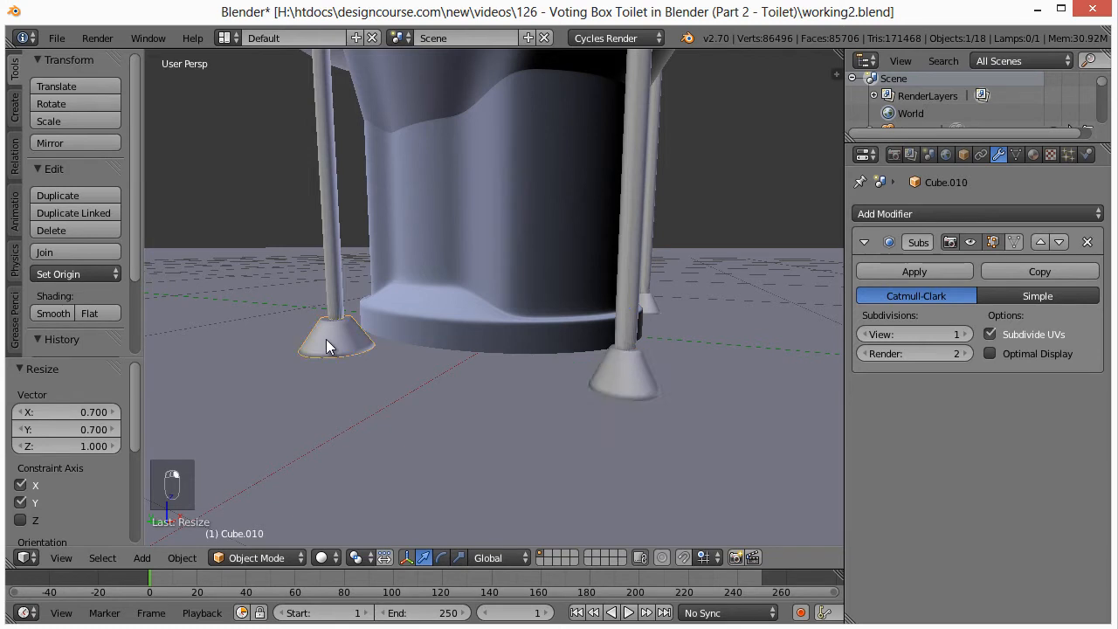
key(s)
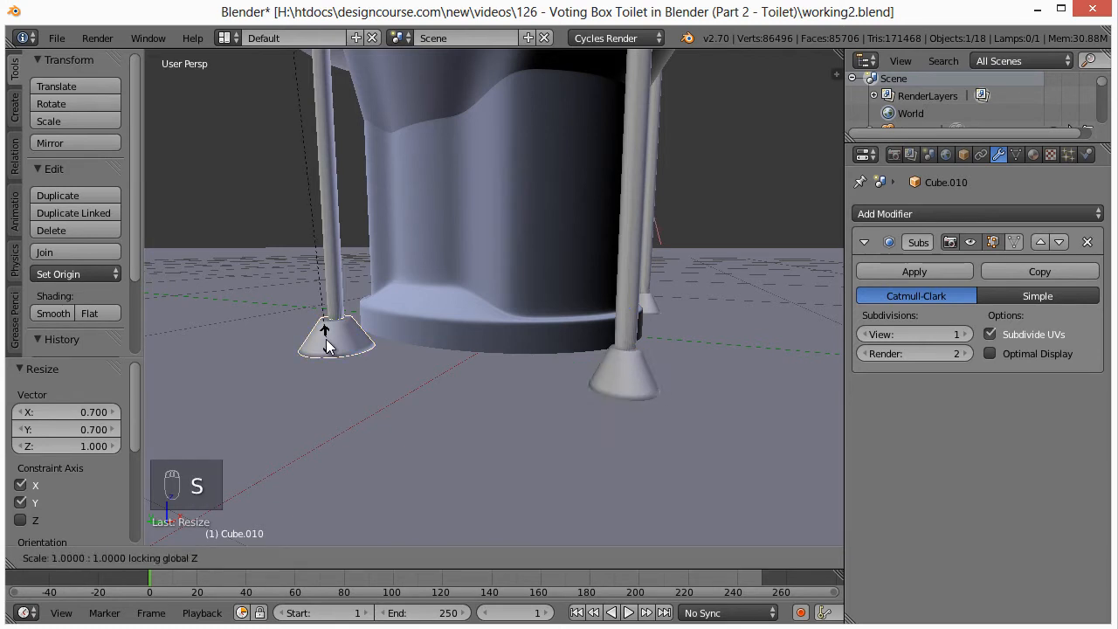
right_click(326, 340)
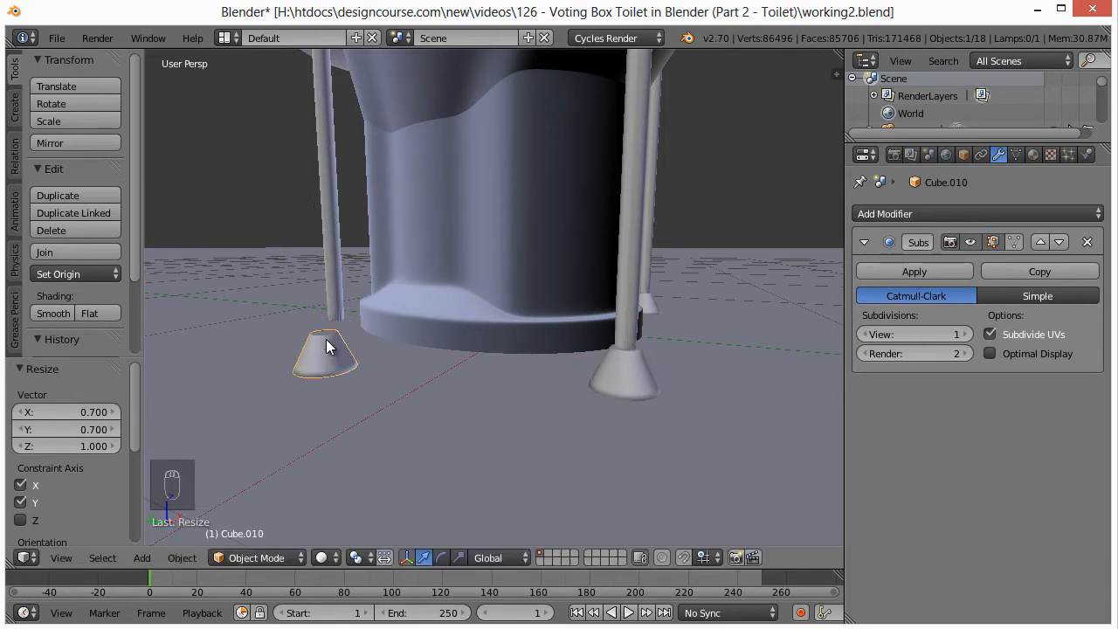
key(ctrl+z)
Step: Set the origin of the foot Cube.010 to its geometry and scale it by 0.7 in X and Y with Z locked
click(103, 269)
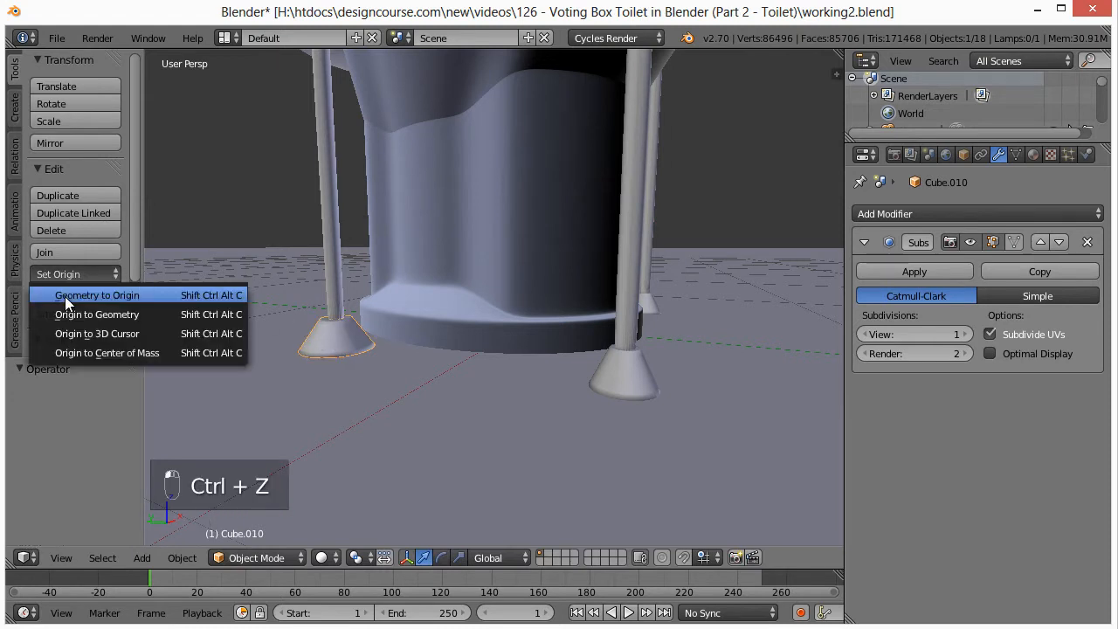
click(83, 314)
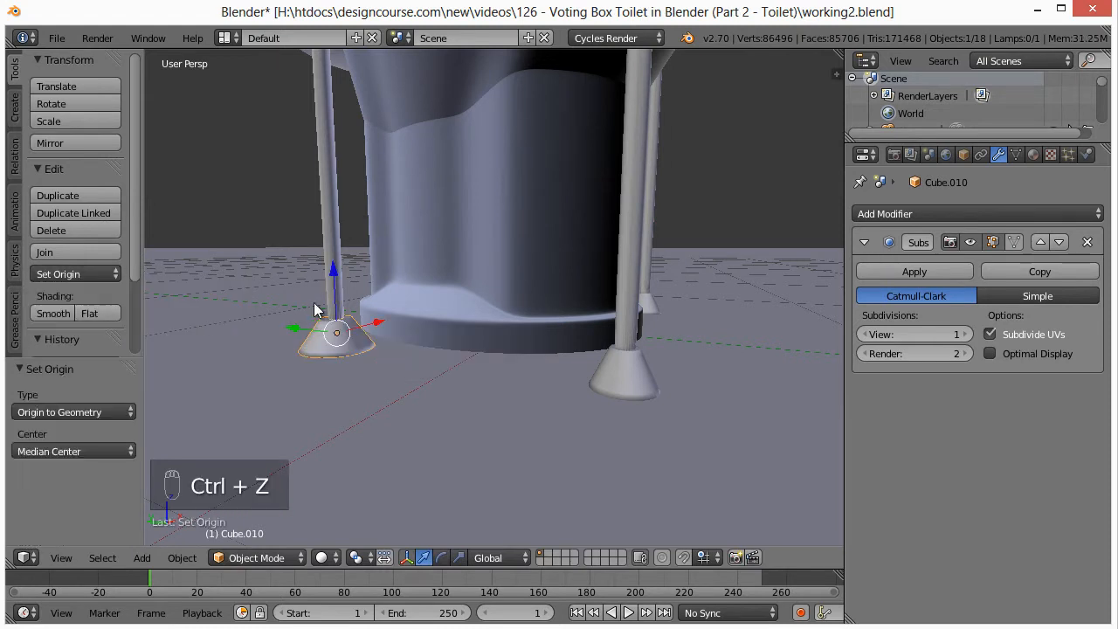
key(s)
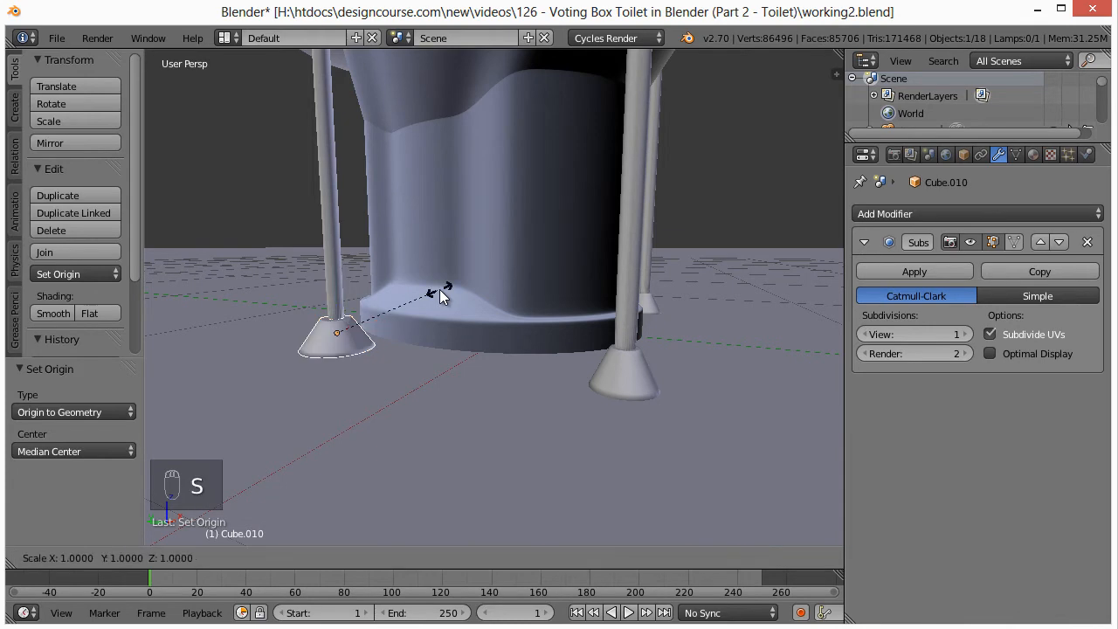
key(shift+z)
text(.7)
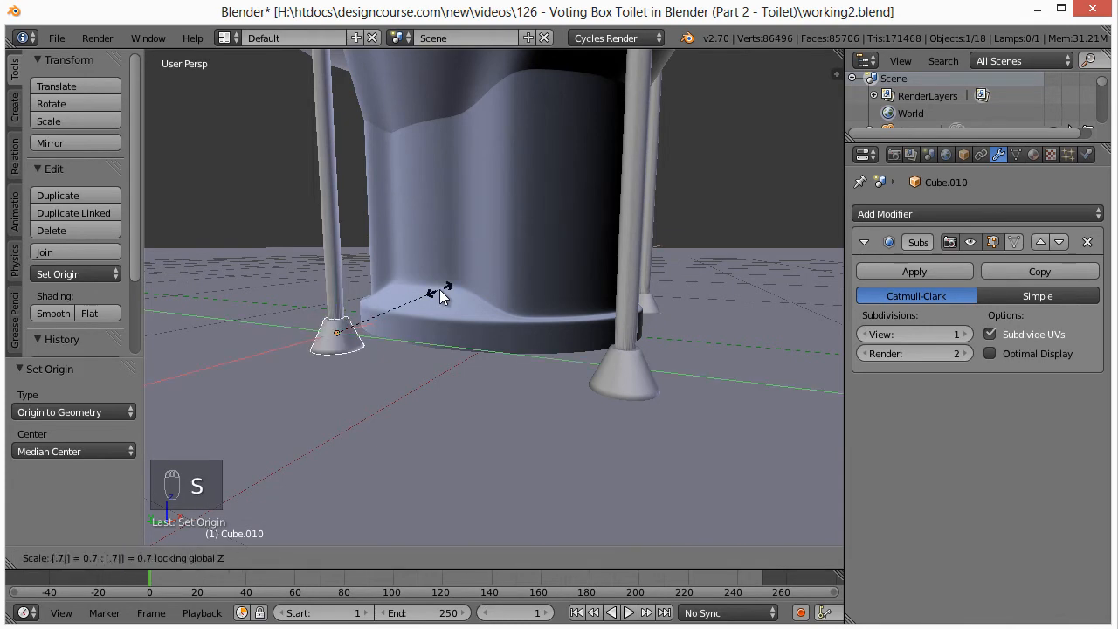
click(440, 289)
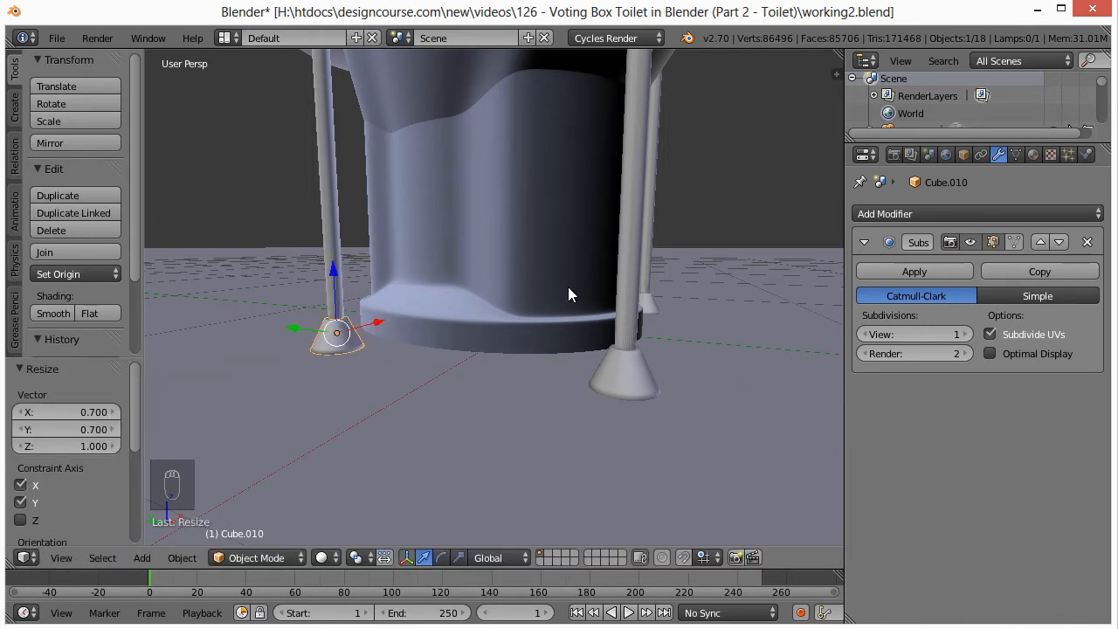
Step: In top view, move both legs and feet on the box's positive X side inward along X by about -0.02
middle_drag(568, 295, 520, 353)
scroll(457, 330, down, 3)
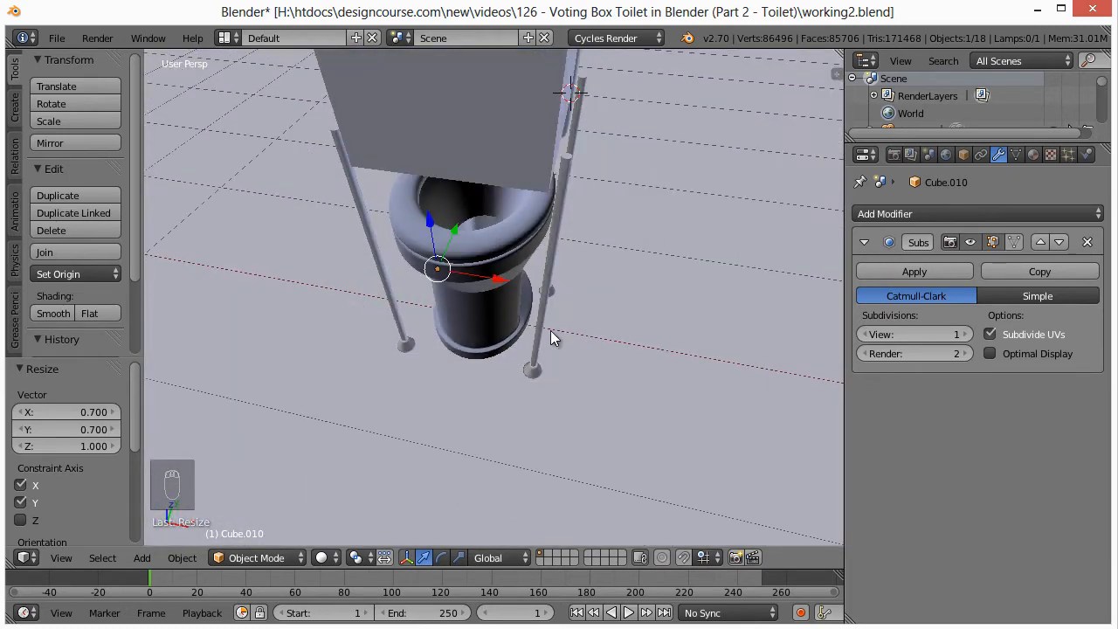
key(KP_7)
scroll(588, 378, up, 5)
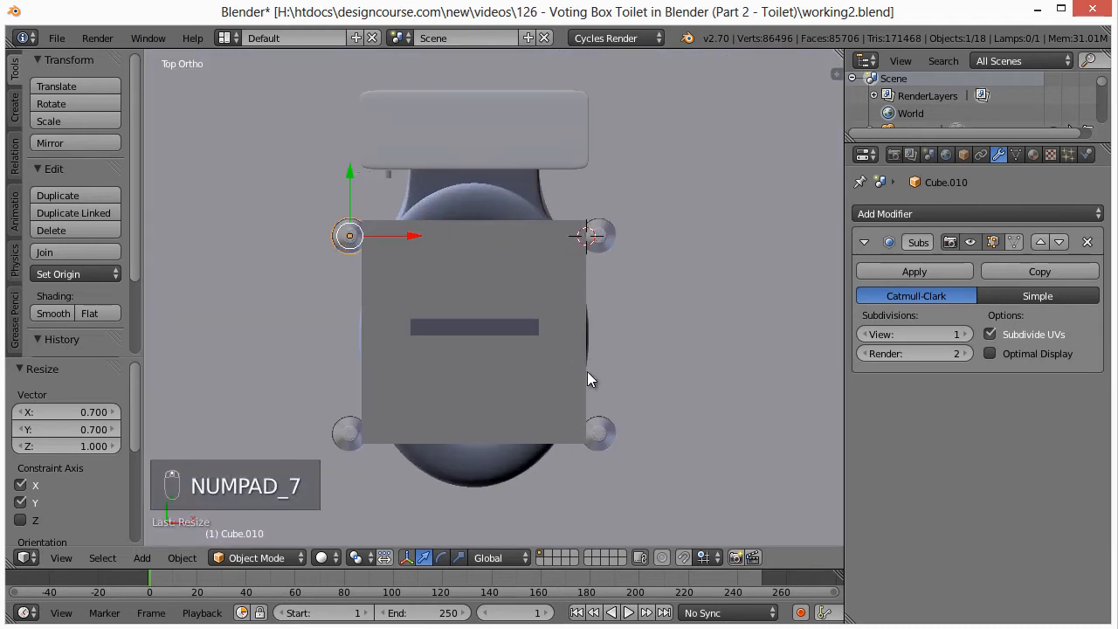
scroll(495, 287, up, 4)
right_click(525, 382)
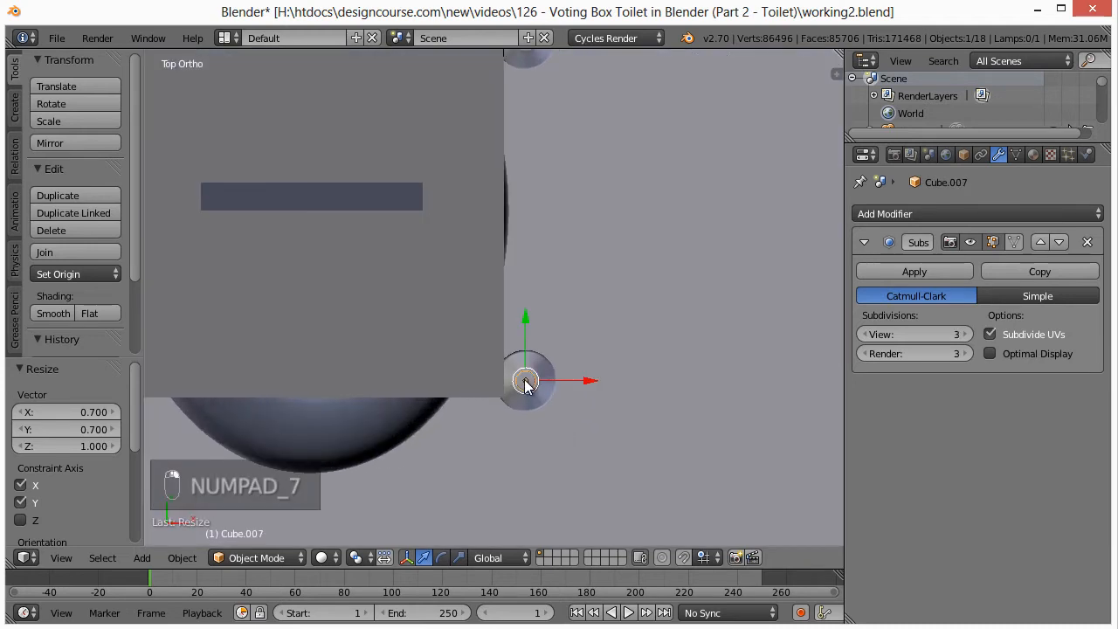
right_click(533, 374)
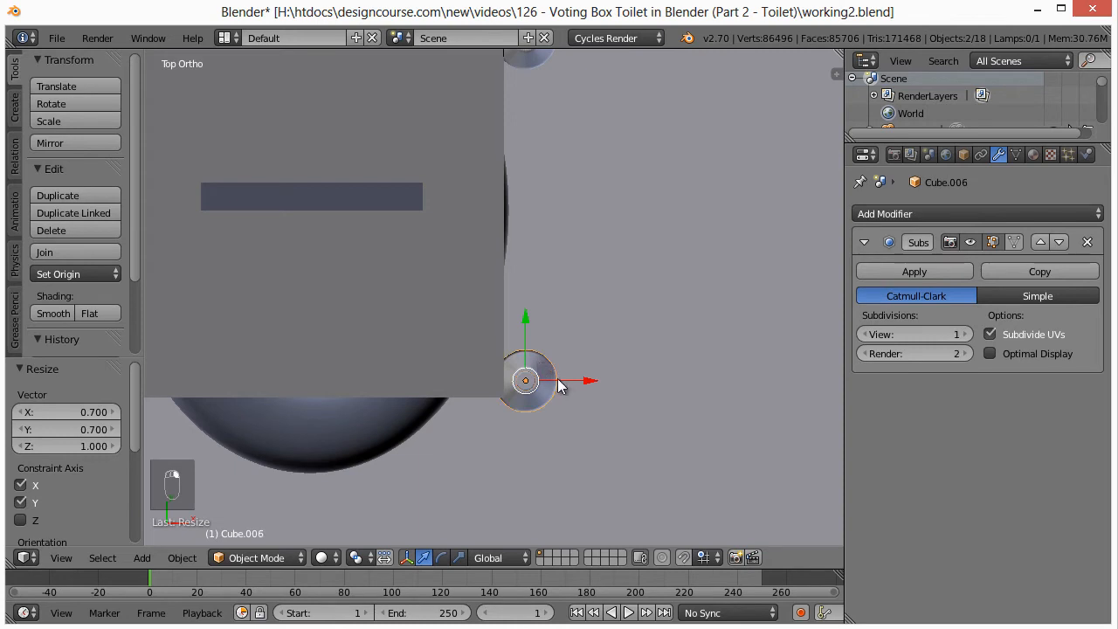
shift+middle_drag(575, 203, 572, 329)
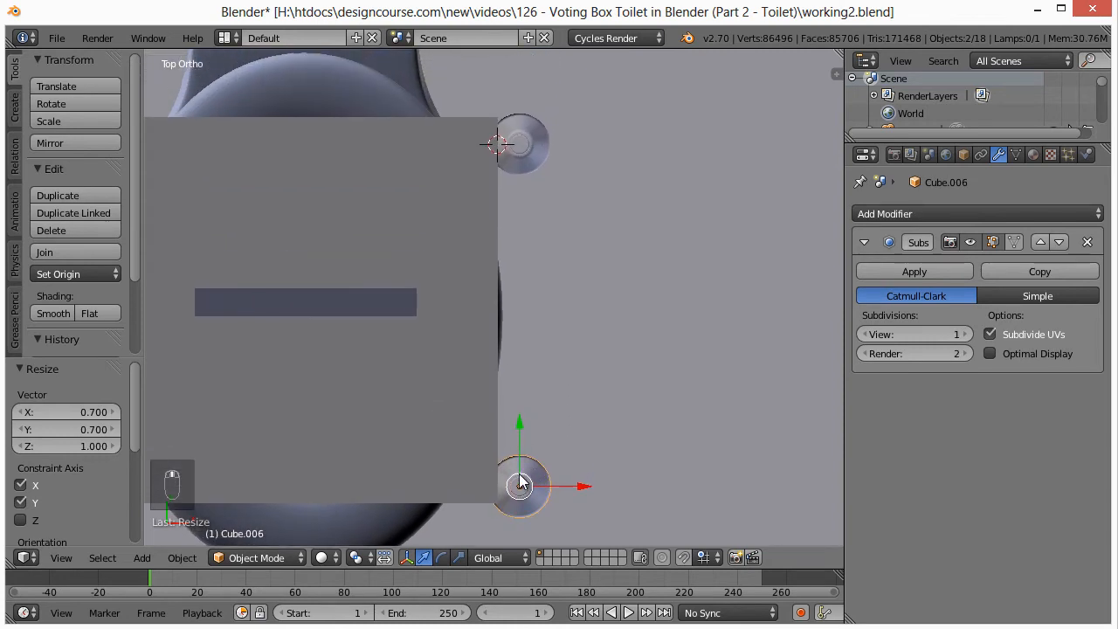
shift+right_click(519, 148)
shift+right_click(521, 150)
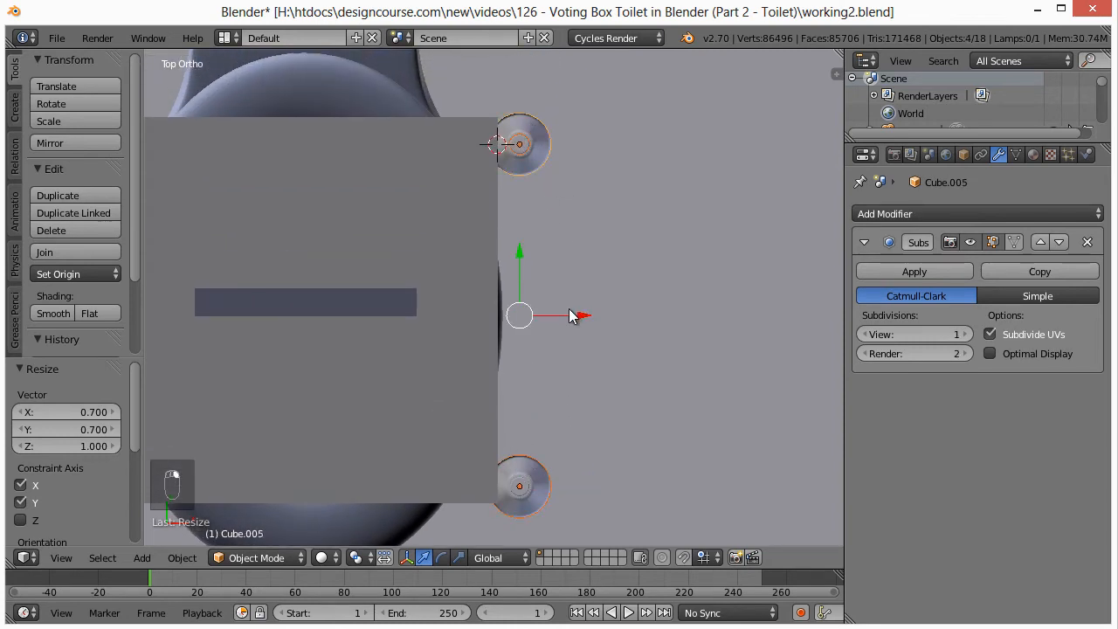
key(g)
key(x)
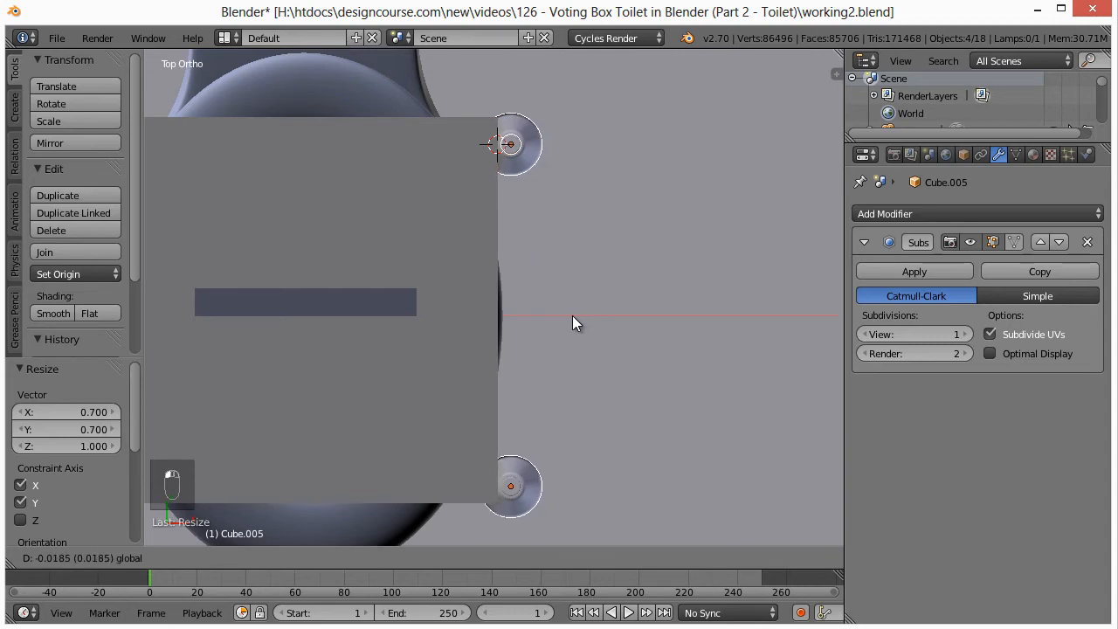
click(572, 316)
Step: In top view, move both legs and feet on the box's negative X side inward along X by about 0.016
middle_drag(339, 373, 461, 329)
scroll(335, 363, down, 4)
key(KP_7)
scroll(462, 329, up, 4)
right_click(372, 142)
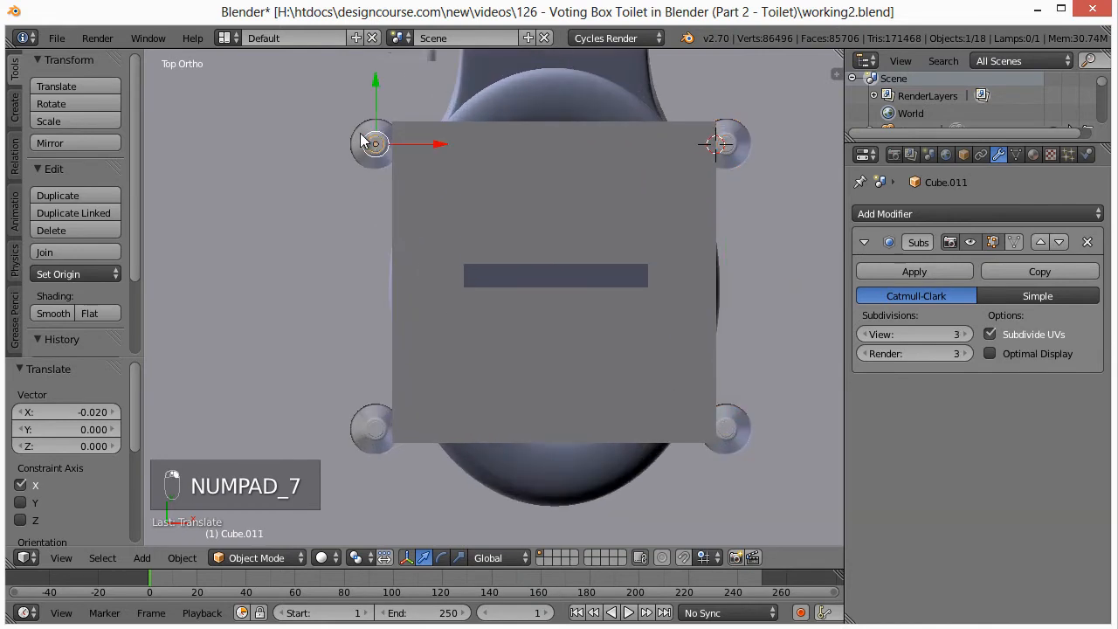
shift+right_click(371, 428)
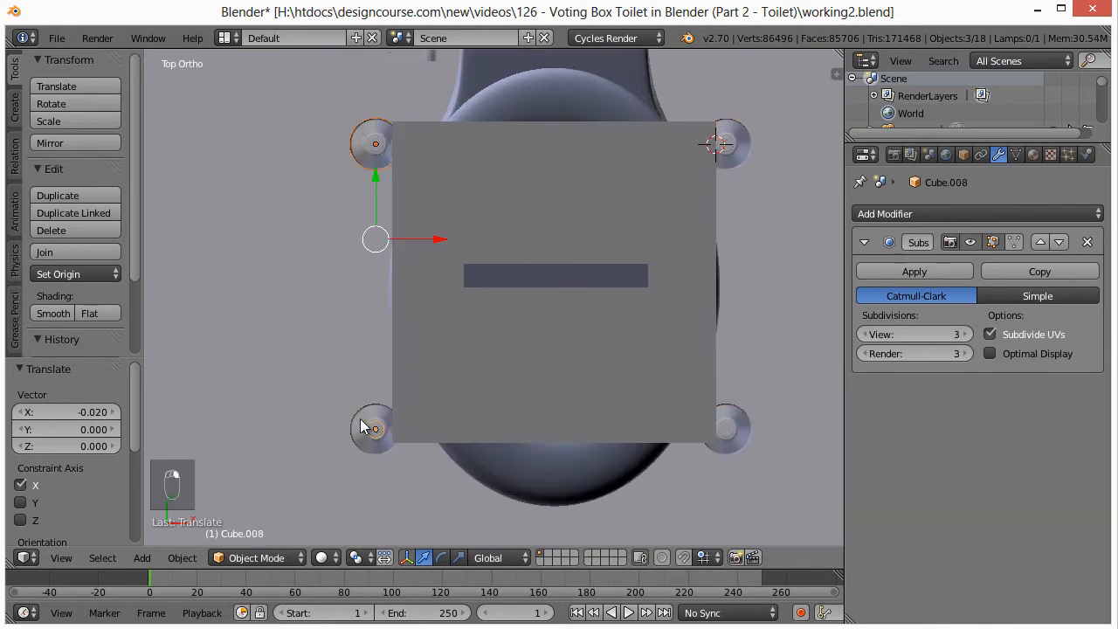
shift+right_click(371, 429)
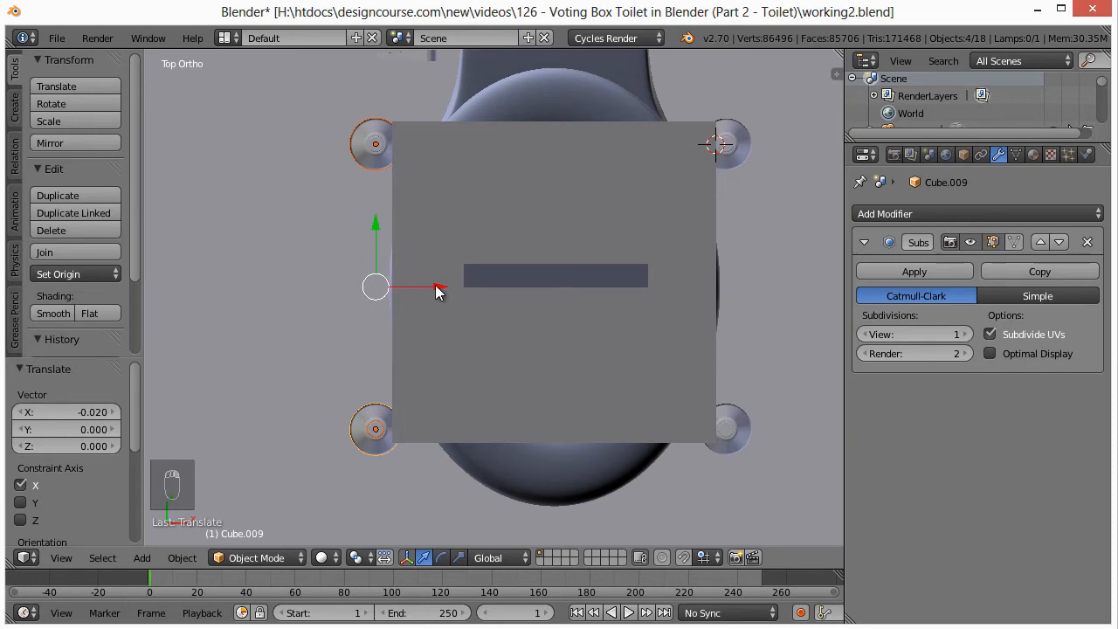
drag(436, 287, 441, 286)
Step: Preview the whole model in Rendered viewport shading, inspect it up close, and return to Solid shading
scroll(441, 285, down, 3)
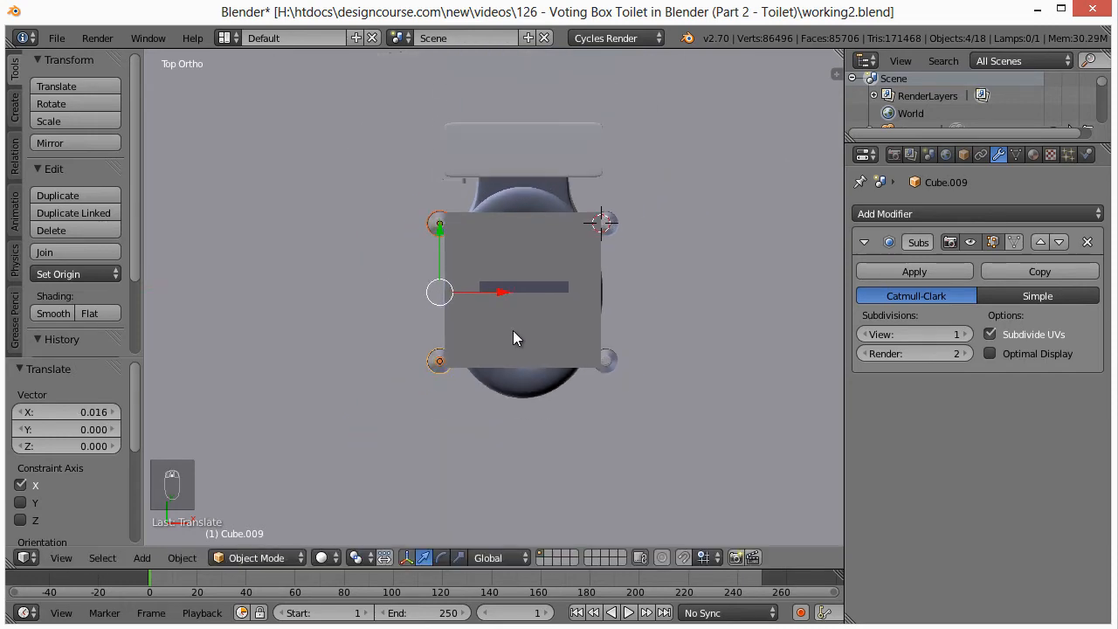
mouse_move(516, 332)
middle_down()
mouse_move(407, 240)
mouse_move(489, 164)
mouse_move(521, 242)
mouse_move(516, 262)
middle_up()
scroll(544, 164, down, 2)
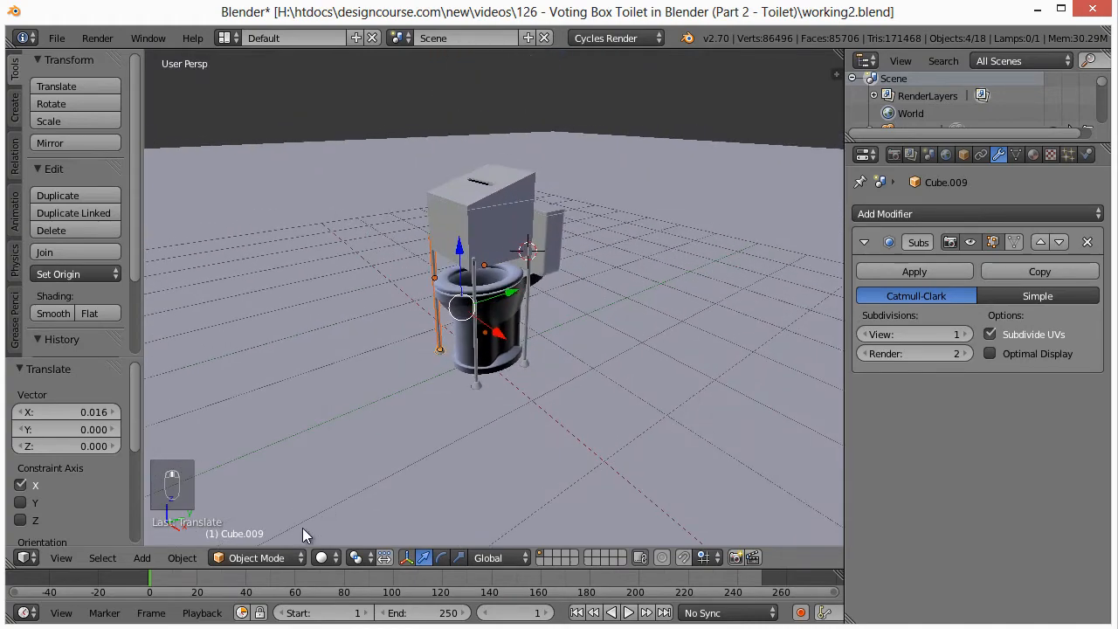
click(323, 557)
click(343, 441)
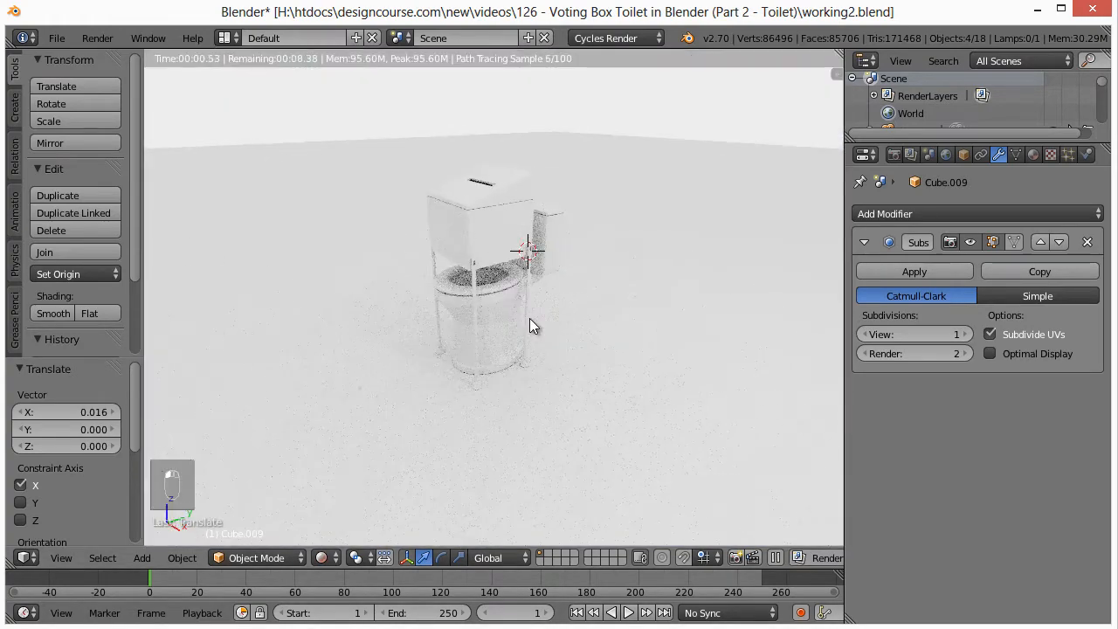
scroll(534, 318, up, 4)
middle_drag(529, 319, 553, 335)
scroll(552, 335, down, 2)
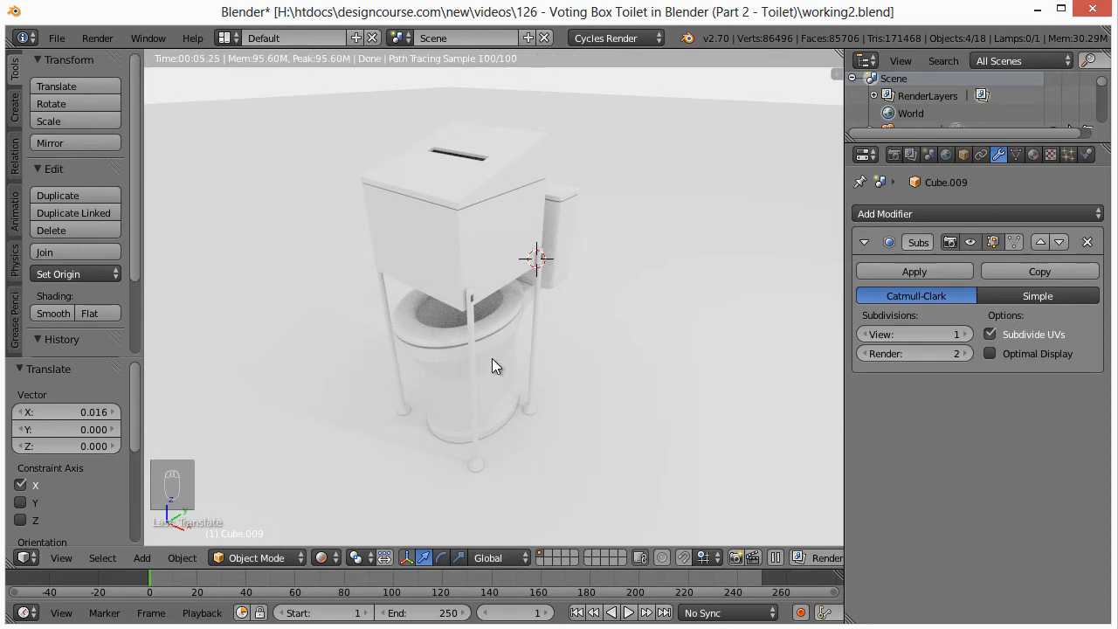
click(321, 557)
click(349, 500)
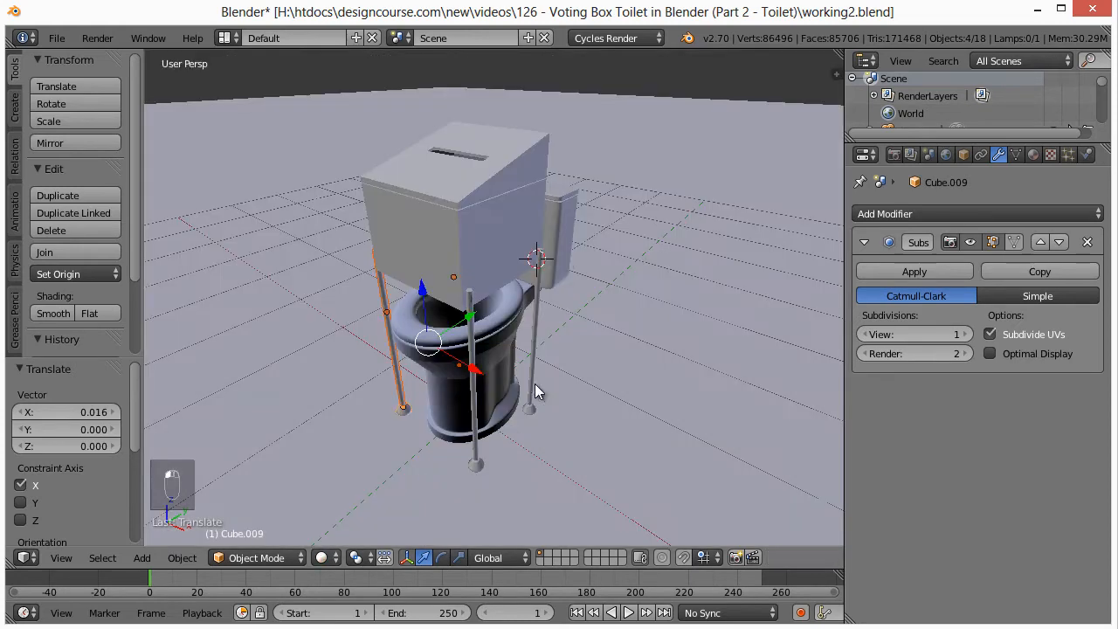
Step: Select the toilet bowl object Circle.001 and view the model from a lower side angle
right_click(549, 270)
right_click(491, 350)
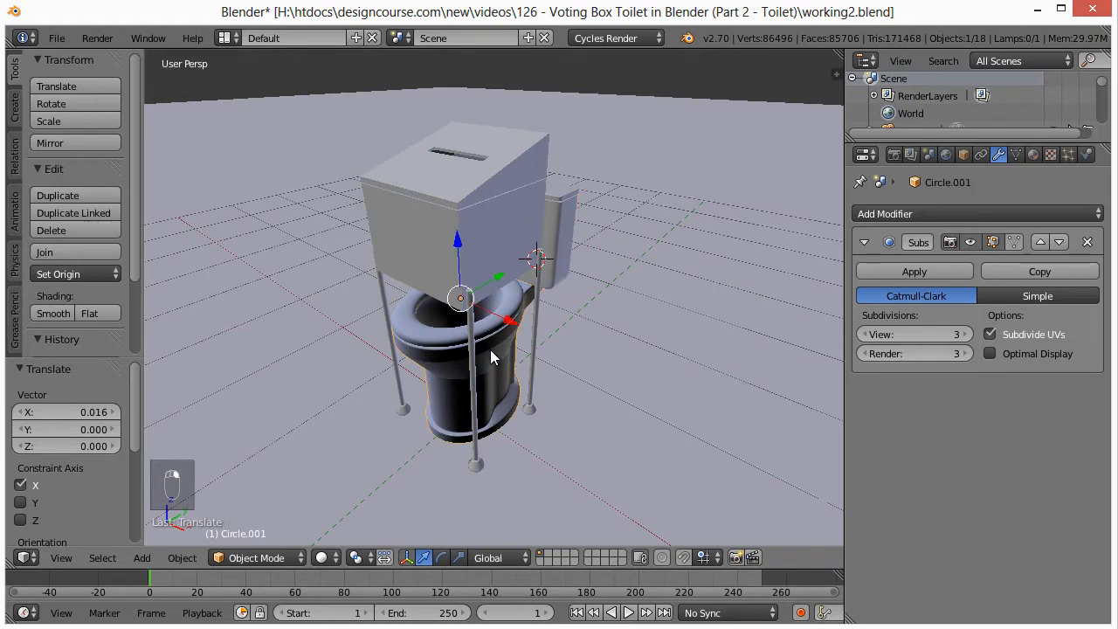
middle_drag(553, 408, 501, 380)
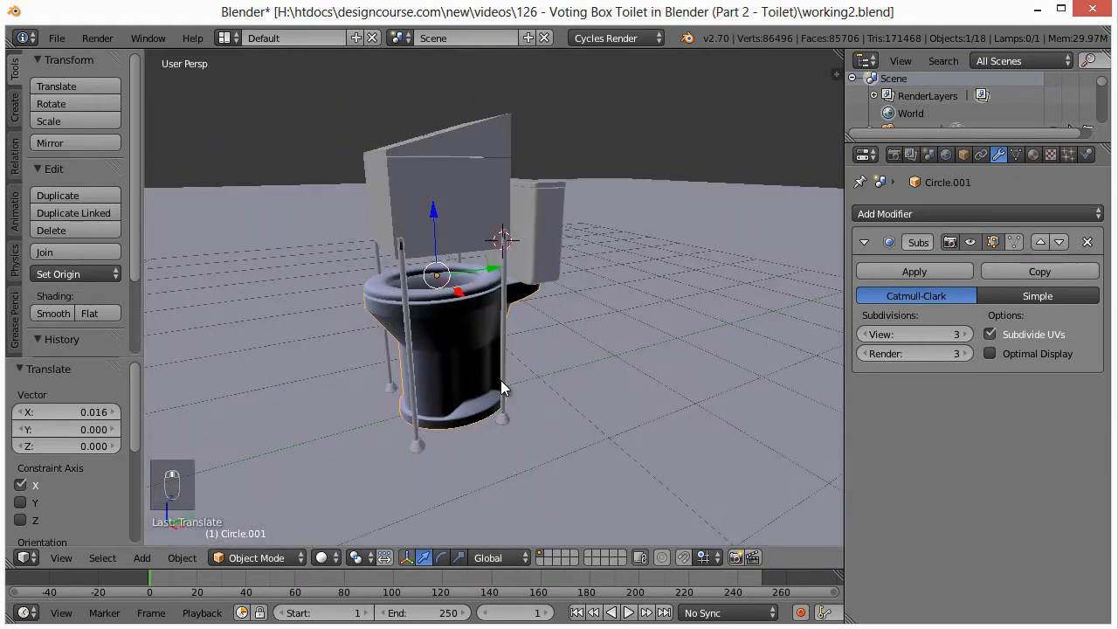
Step: Create a new material for the toilet bowl and split the 3D viewport to show that material in a Node Editor below it
click(1037, 153)
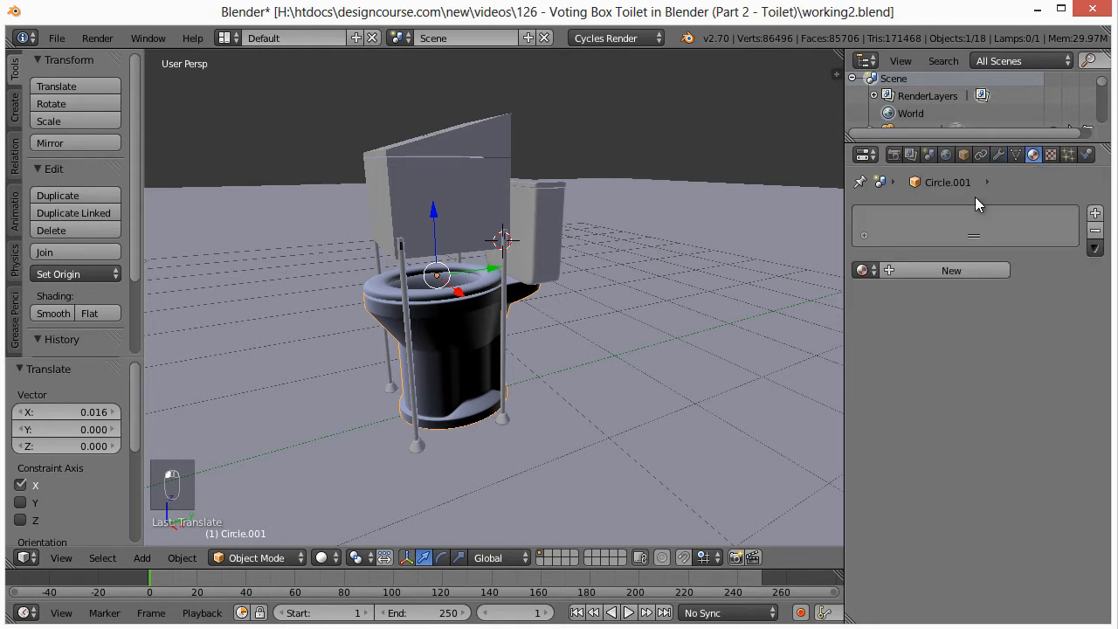
click(927, 271)
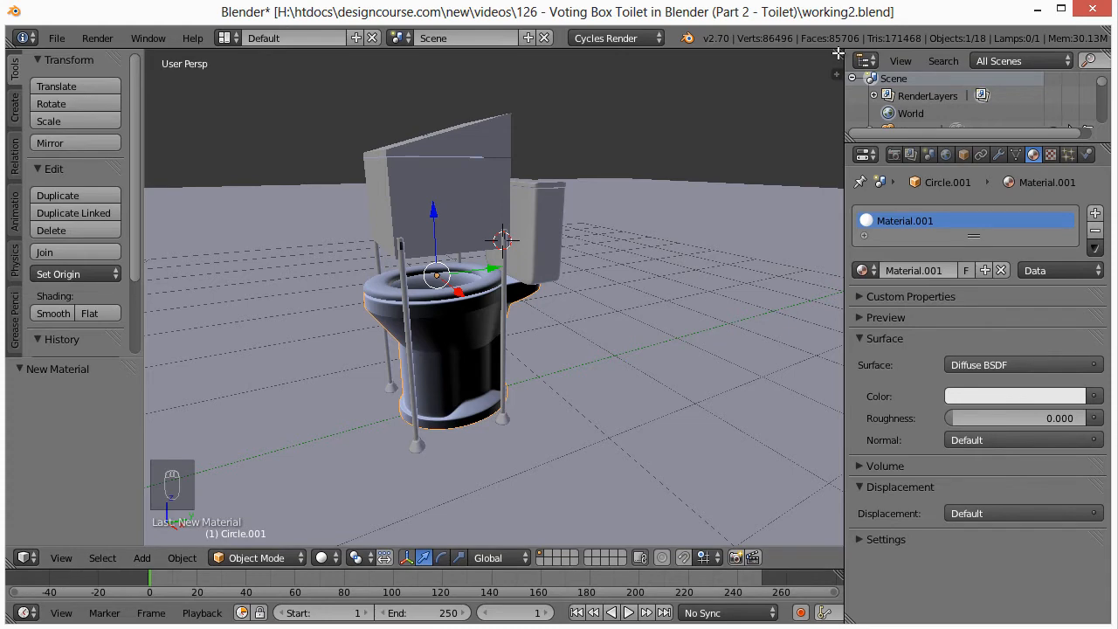
drag(836, 55, 835, 295)
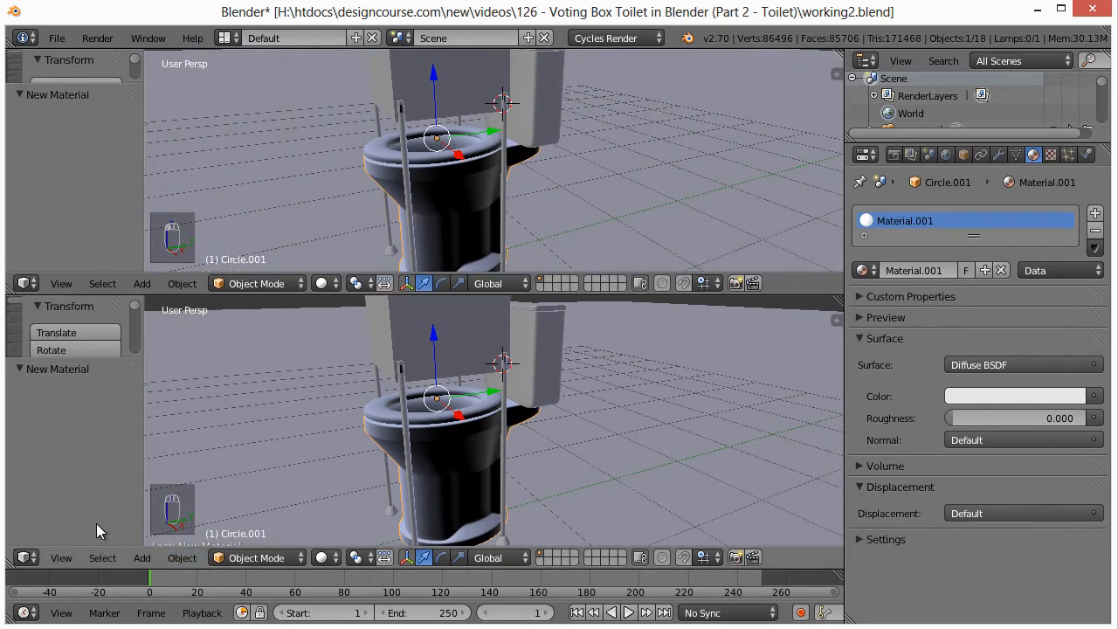
click(33, 557)
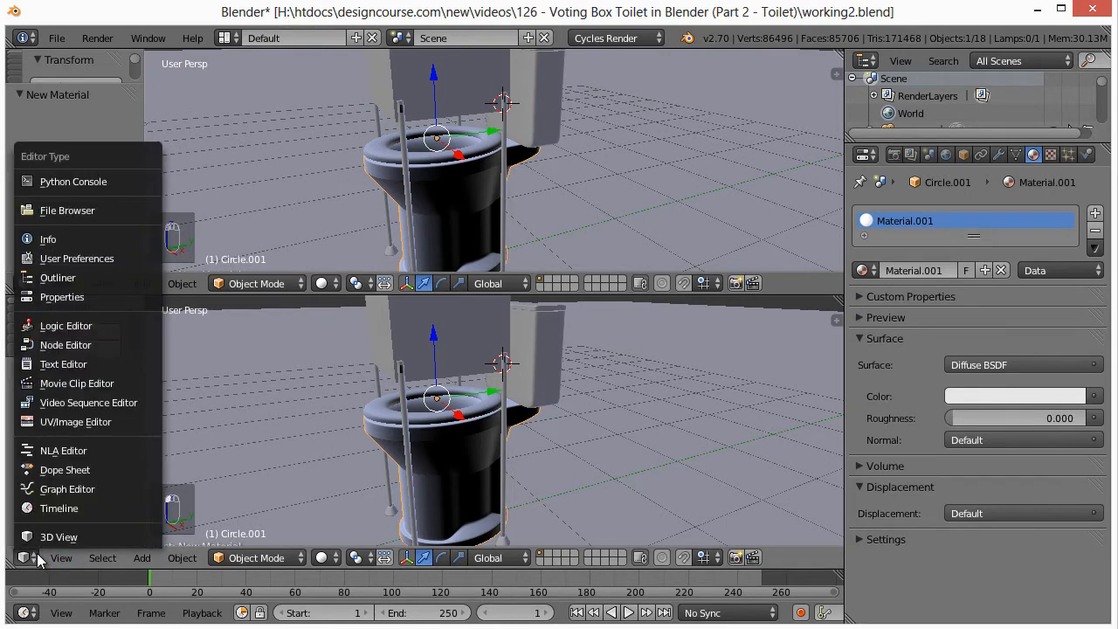
click(78, 346)
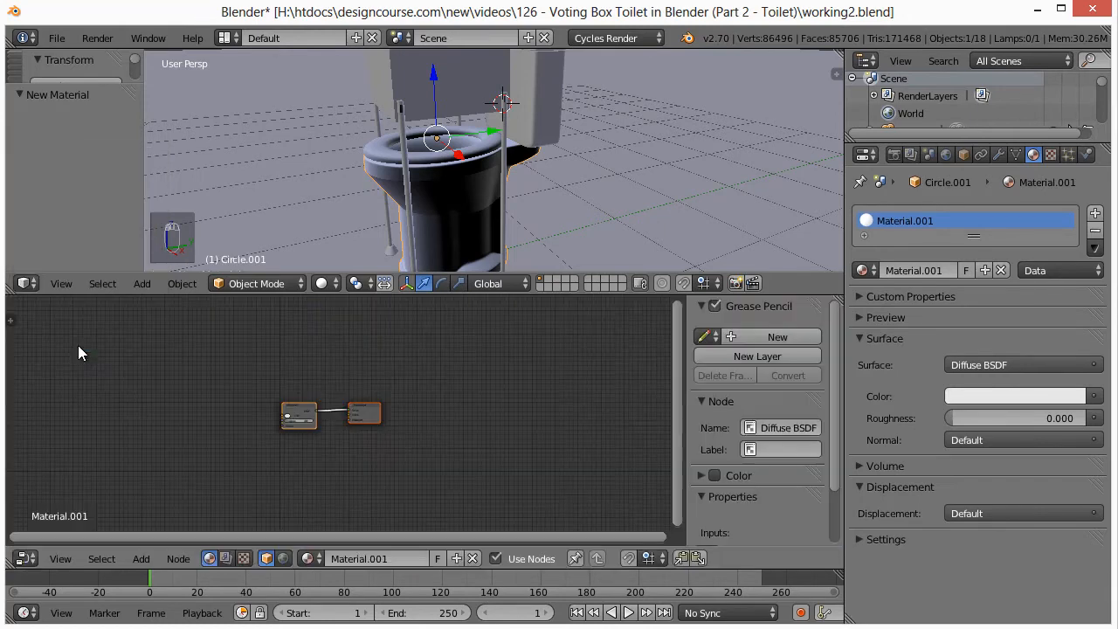
Step: Arrange the Diffuse BSDF and Material Output nodes side by side with a short gap between them
scroll(288, 420, up, 4)
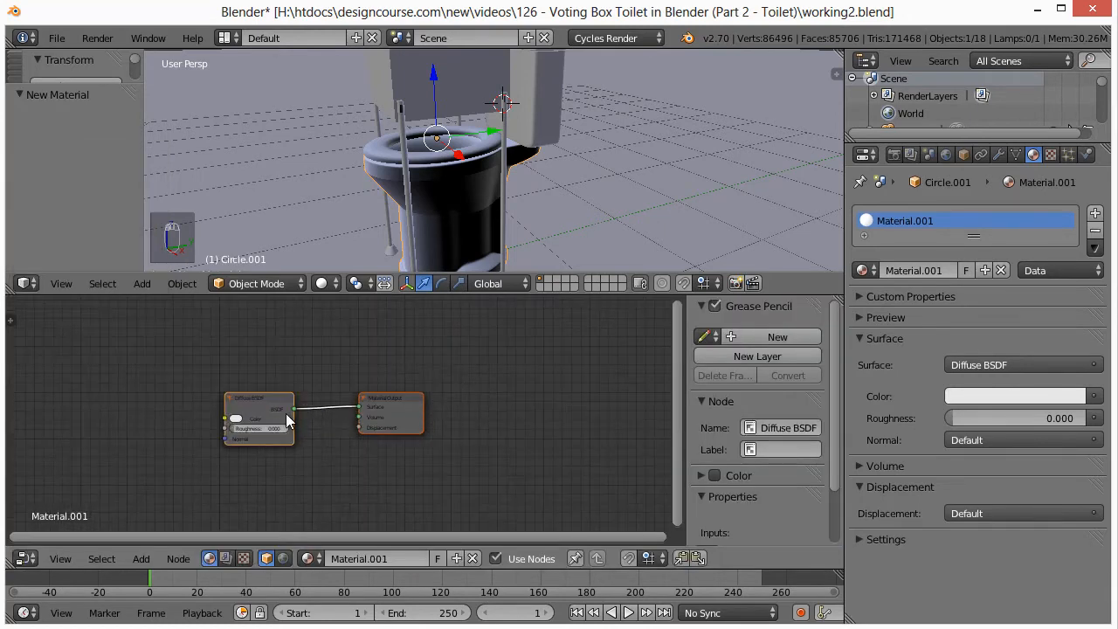
middle_drag(288, 419, 513, 430)
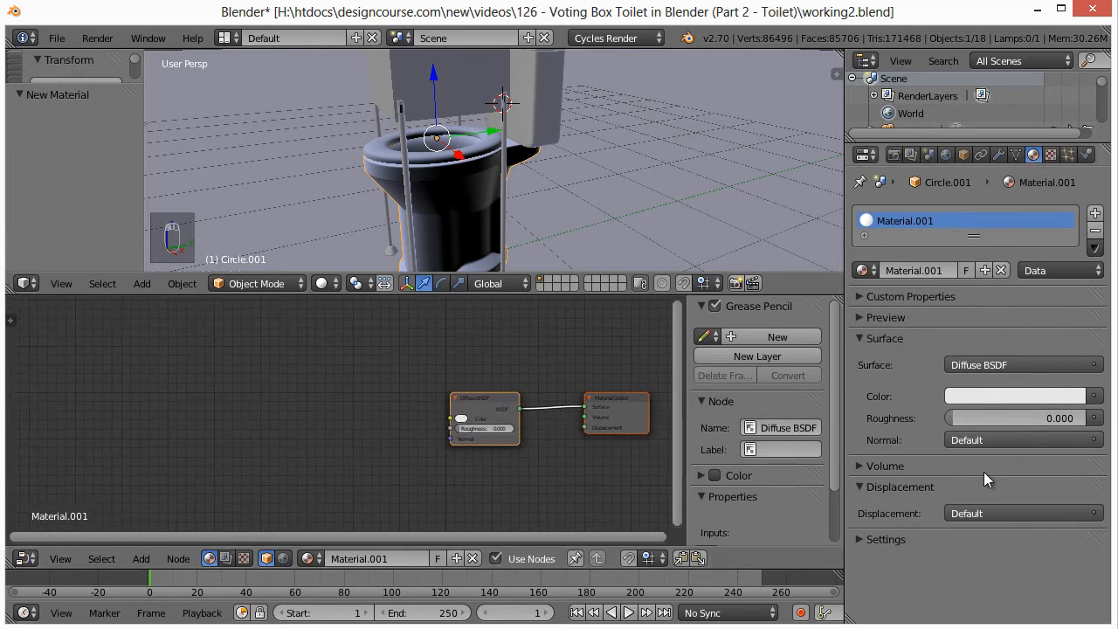
drag(616, 404, 599, 397)
drag(489, 400, 536, 403)
click(985, 365)
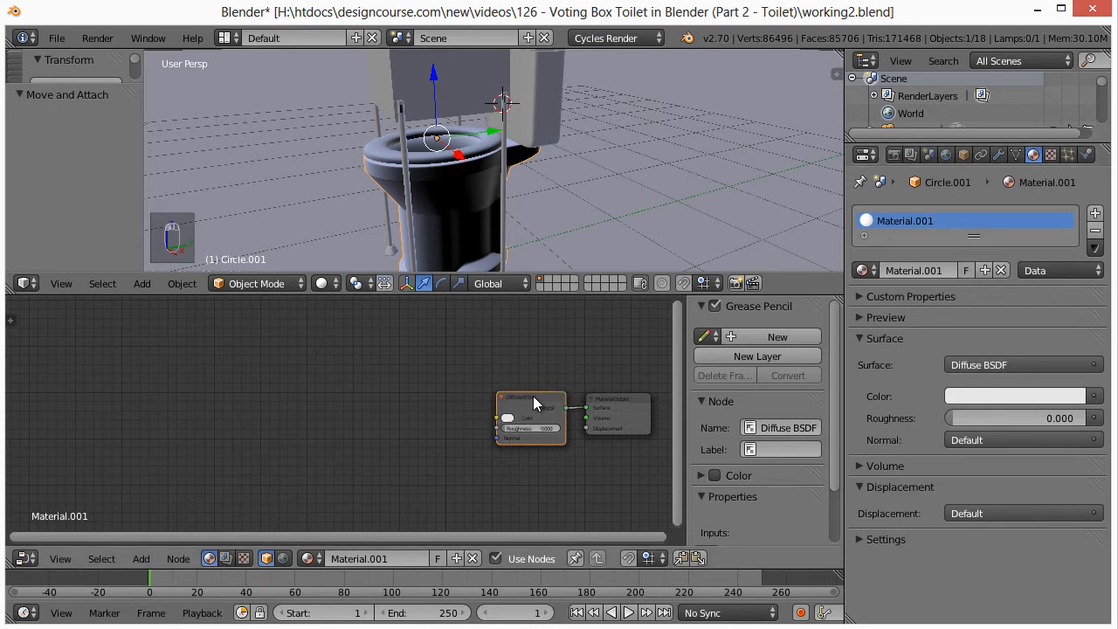
drag(533, 396, 502, 413)
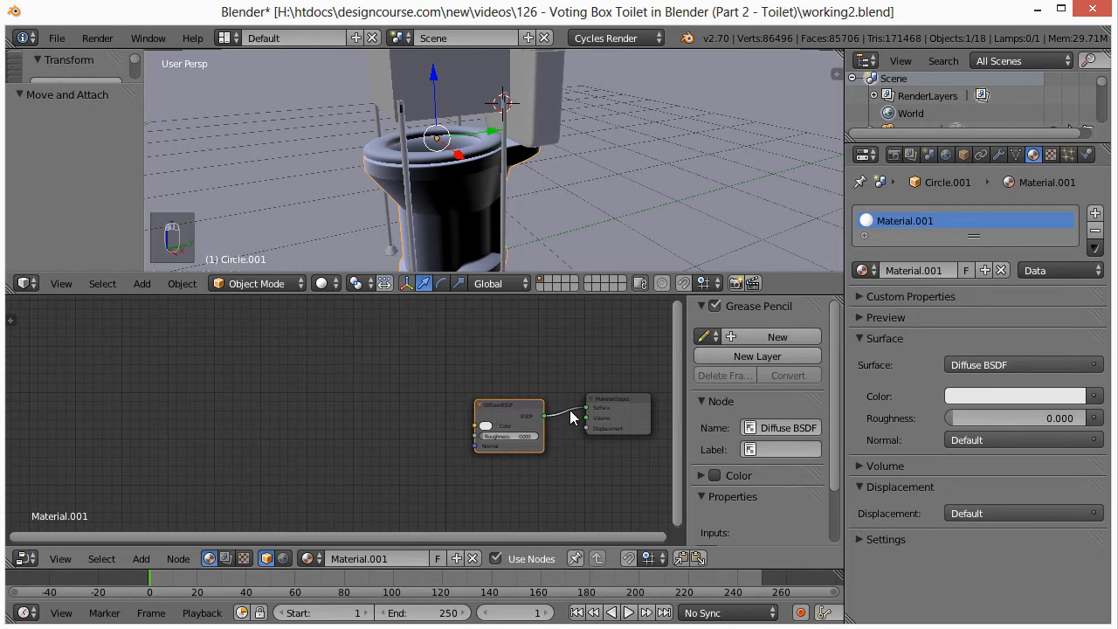
Step: Try changing the material's Surface from Diffuse BSDF to Mix Shader, and undo the change
click(968, 365)
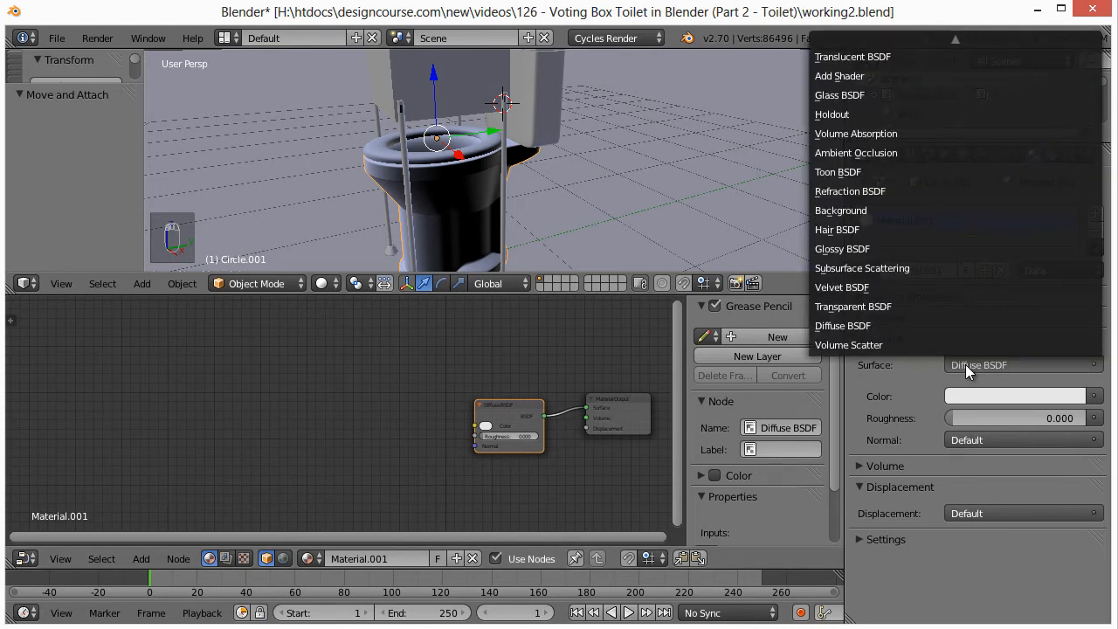
scroll(876, 226, down, 4)
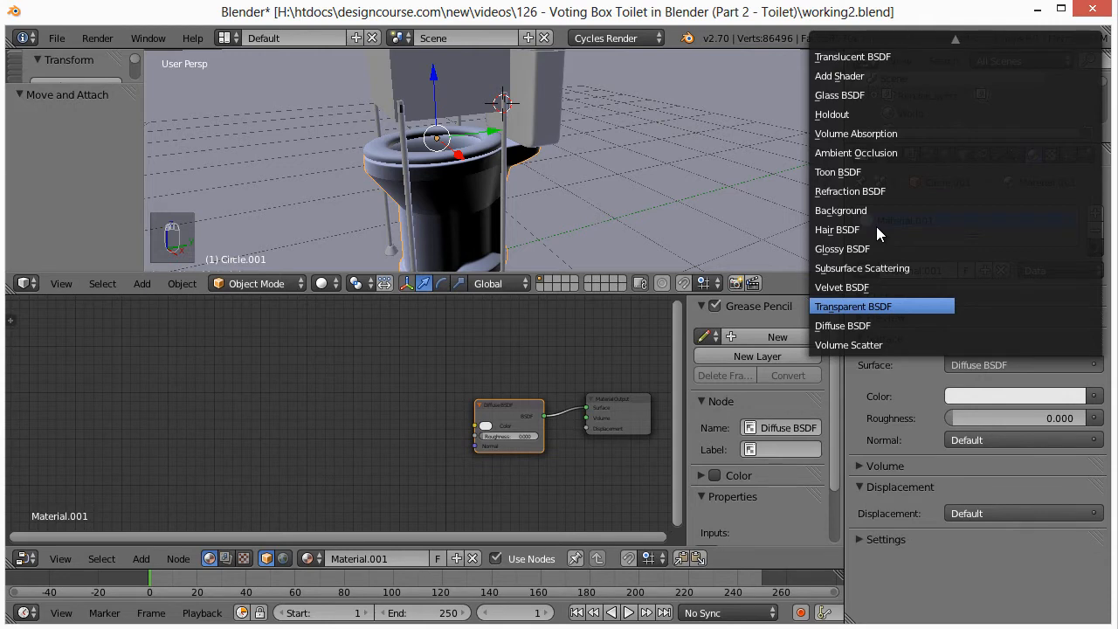
scroll(876, 226, down, 4)
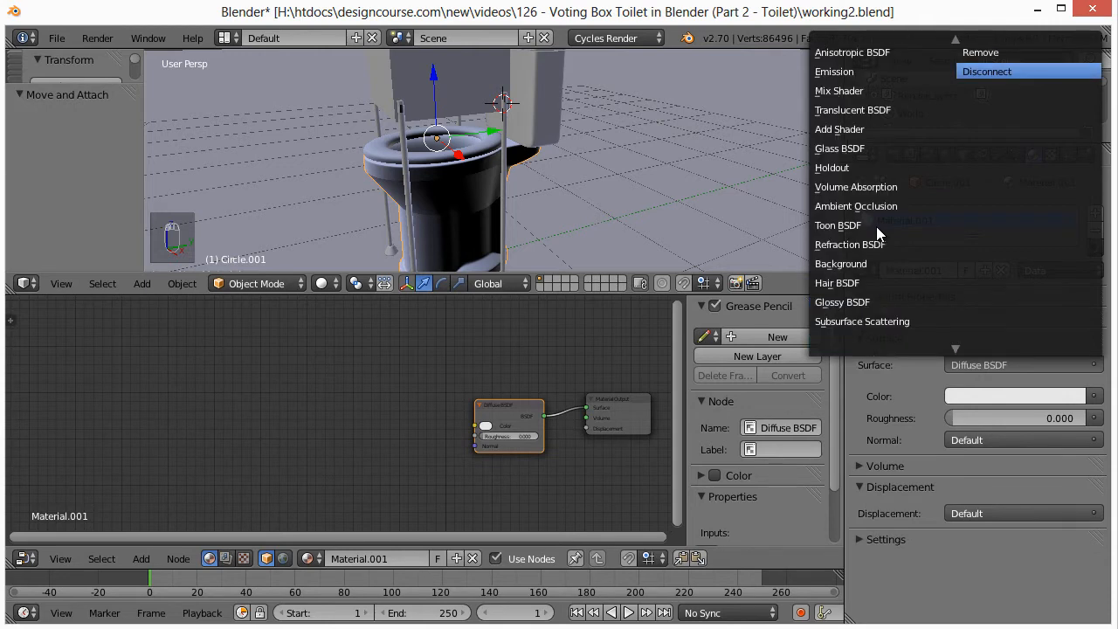
click(849, 92)
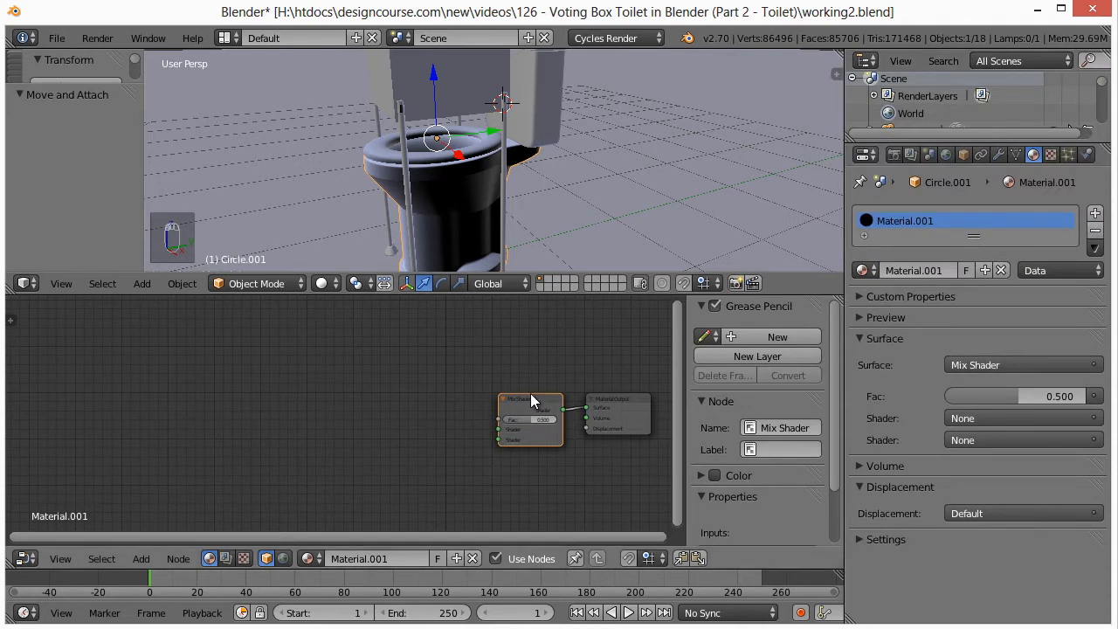
drag(531, 395, 500, 398)
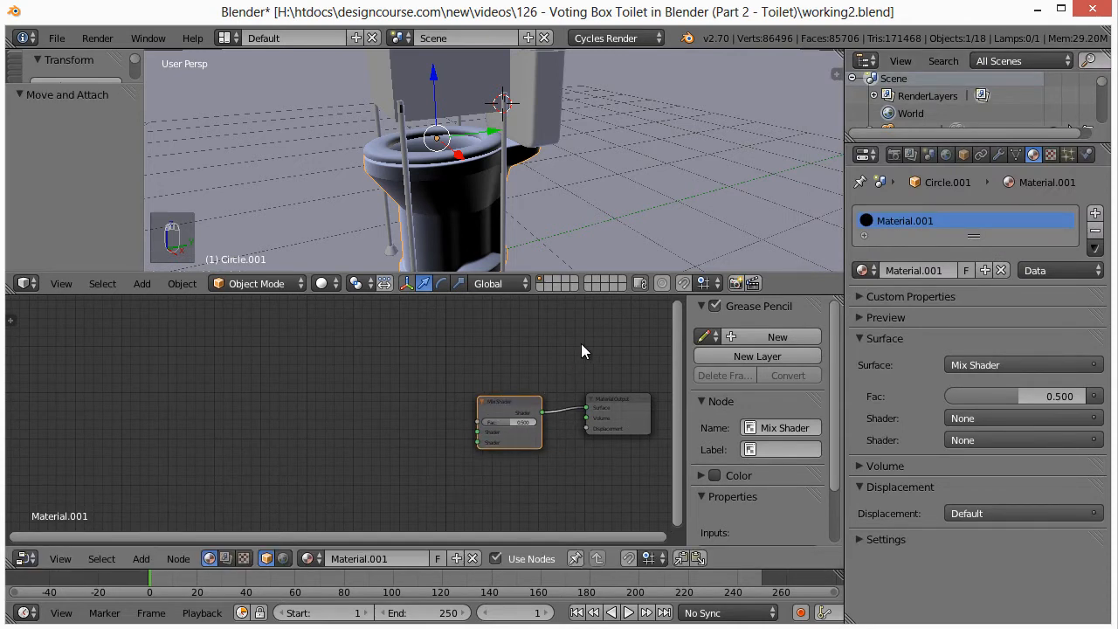
key(ctrl+z)
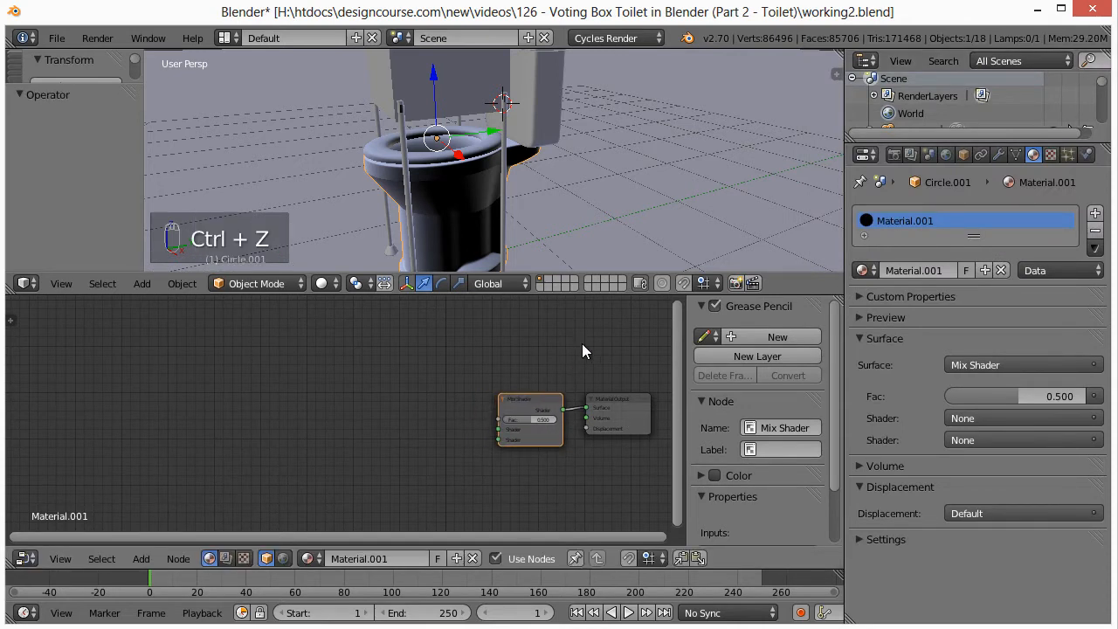
key(ctrl+z)
key(ctrl+z)
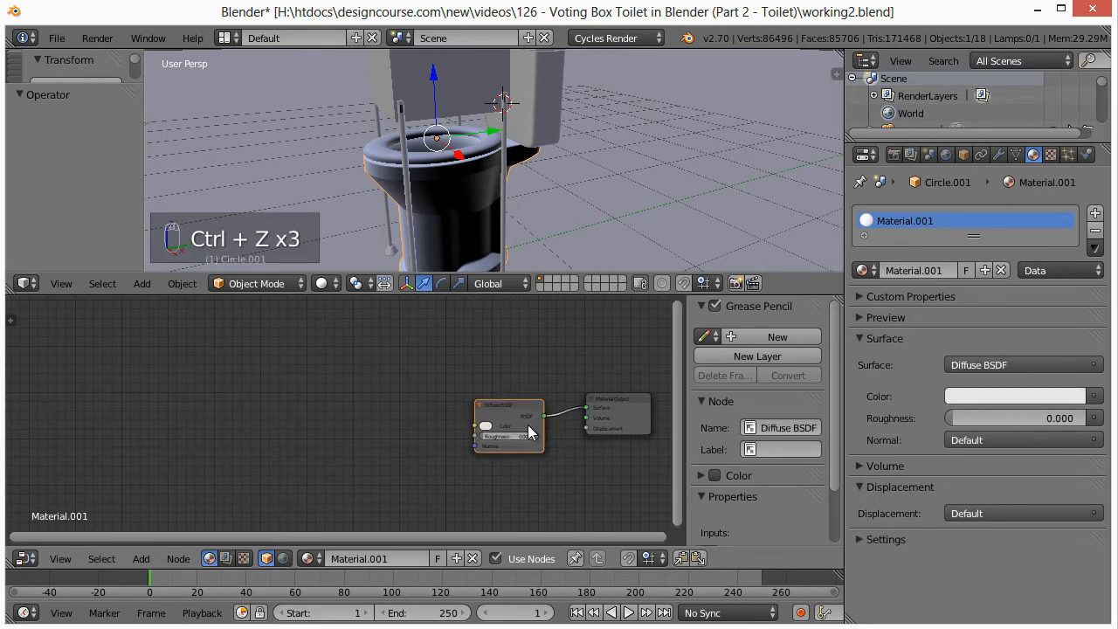
Step: Cut the link between the Diffuse BSDF and Material Output nodes, and move the Diffuse BSDF farther from the output
mouse_move(525, 413)
mouse_down()
mouse_move(527, 397)
mouse_move(554, 396)
mouse_move(519, 406)
mouse_up()
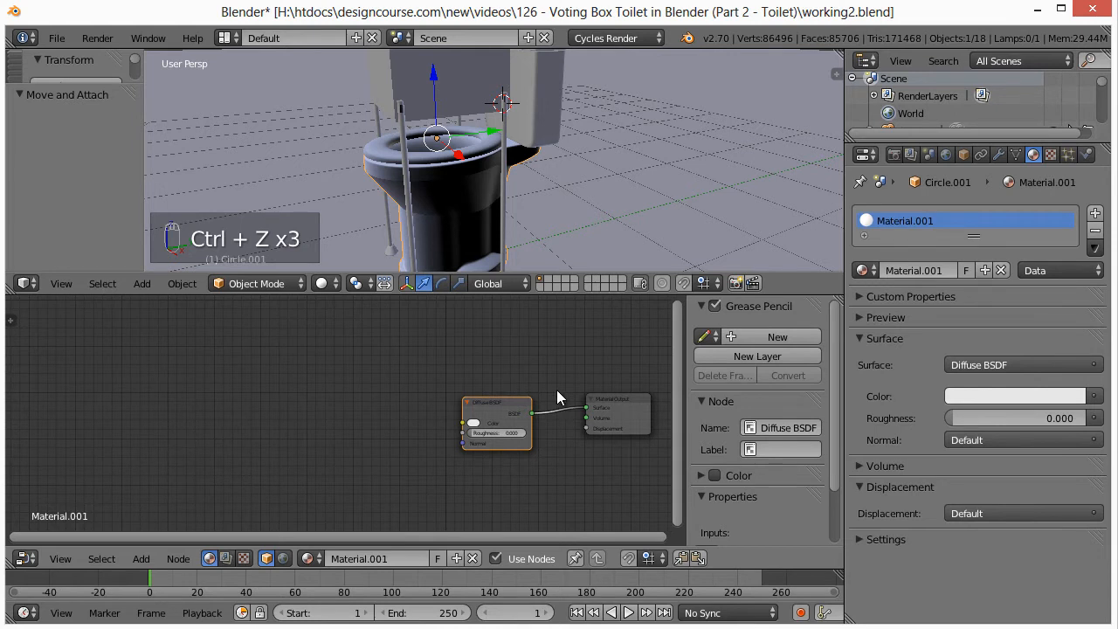
mouse_move(550, 388)
ctrl+right_down()
mouse_move(557, 425)
mouse_move(569, 401)
mouse_move(561, 381)
ctrl+right_up()
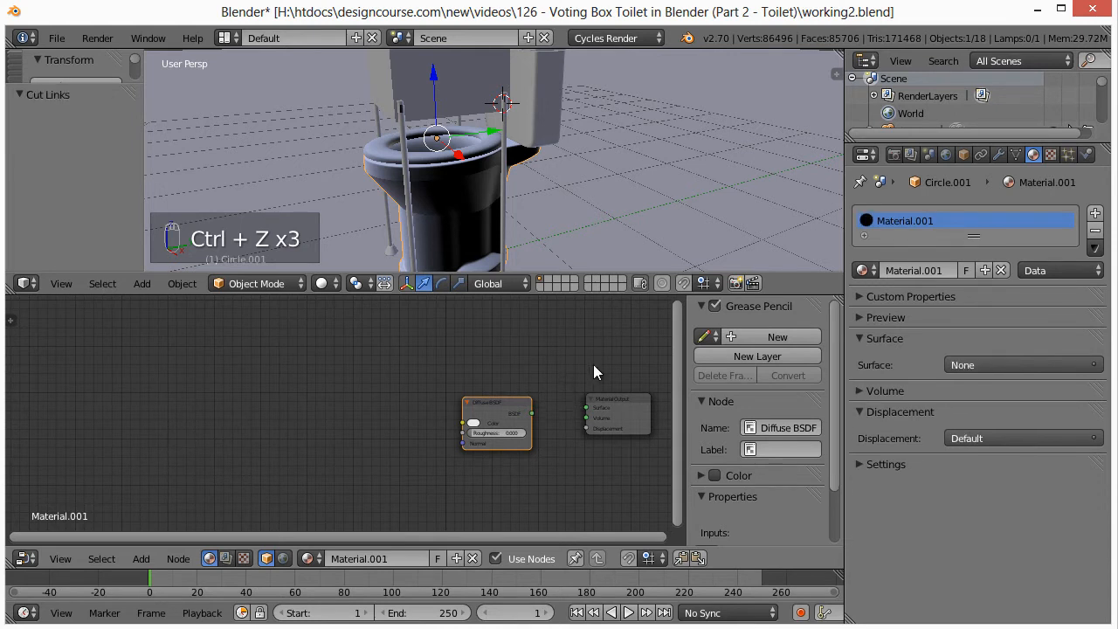
drag(516, 407, 483, 402)
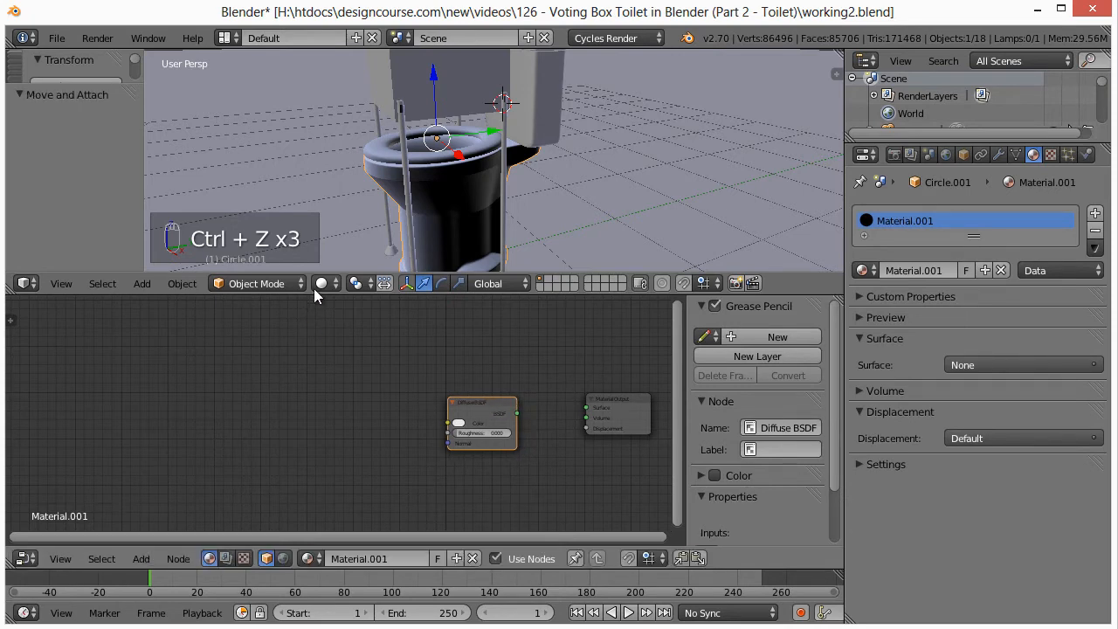
Step: Set the 3D view to Rendered shading, and test linking the Diffuse BSDF to the Surface input before cutting that link again
click(321, 283)
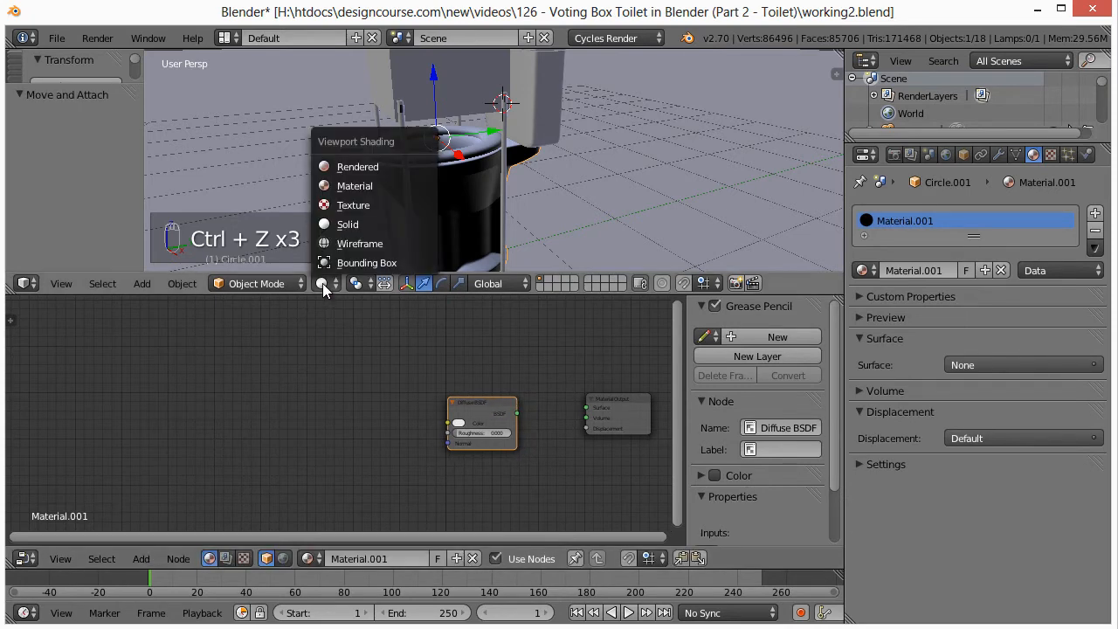
click(353, 166)
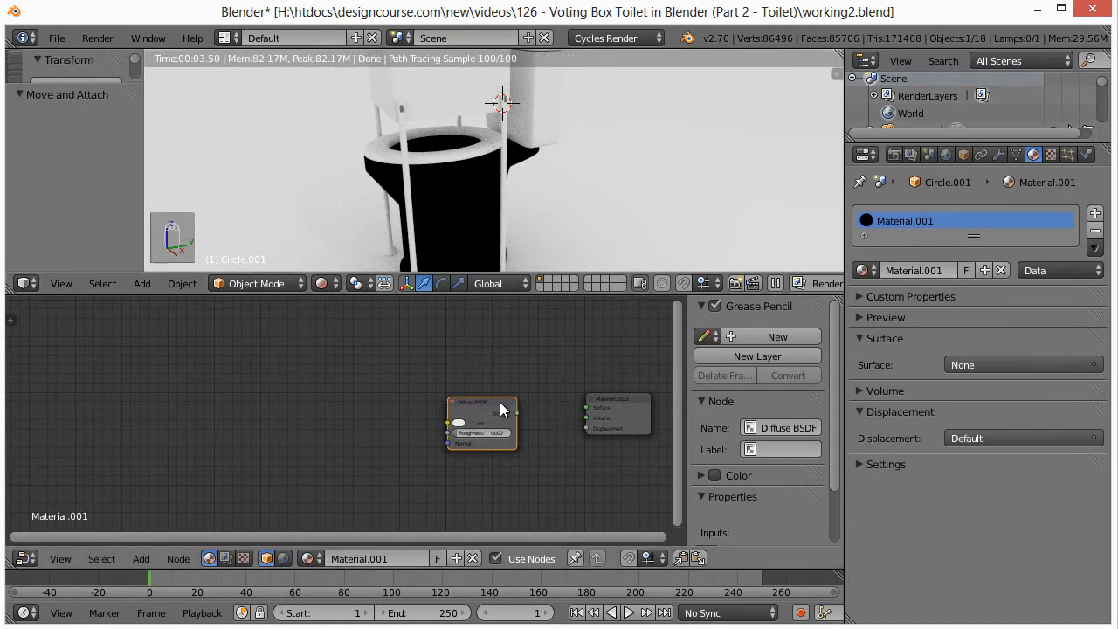
drag(516, 412, 588, 411)
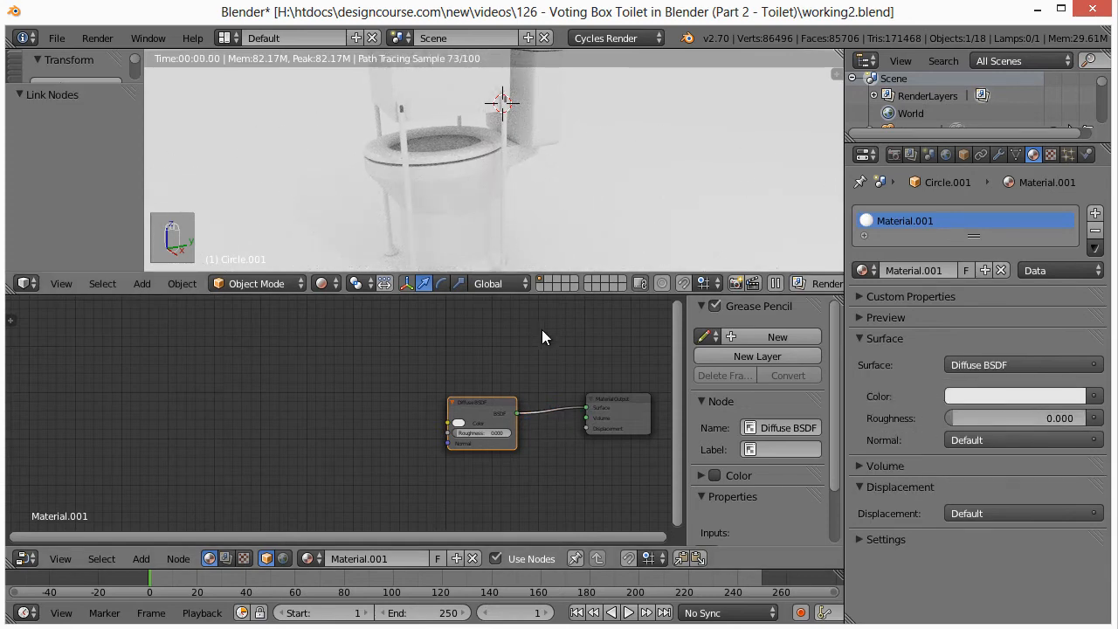
mouse_move(554, 393)
ctrl+right_down()
mouse_move(559, 424)
mouse_move(547, 400)
ctrl+right_up()
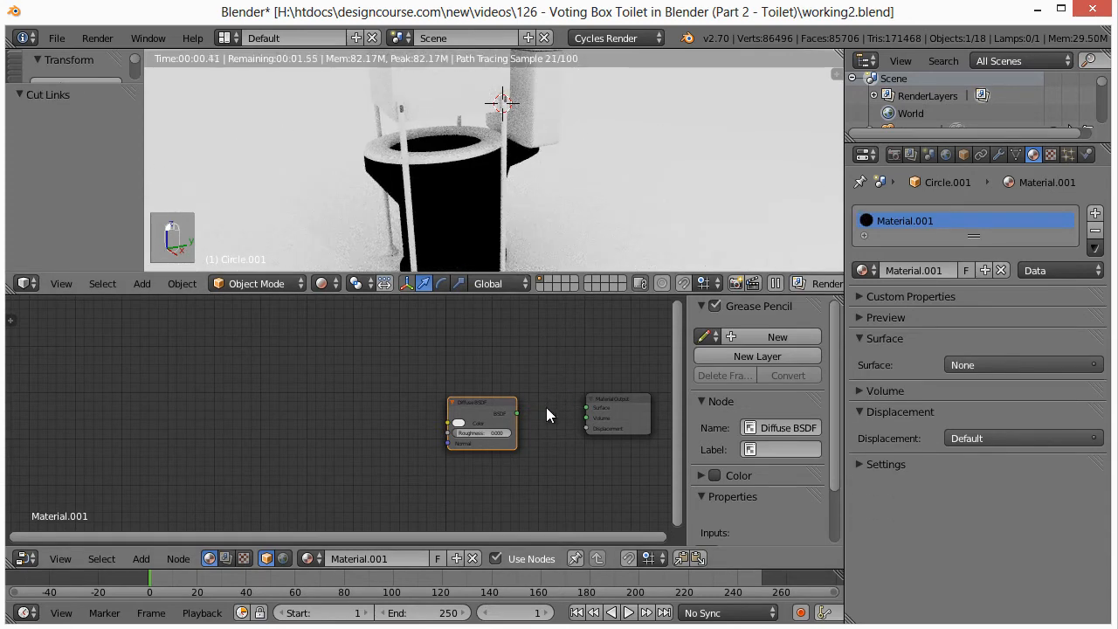
Step: Add a Mix Shader node in front of the Material Output and move the Diffuse BSDF back to make room for it
key(shift+a)
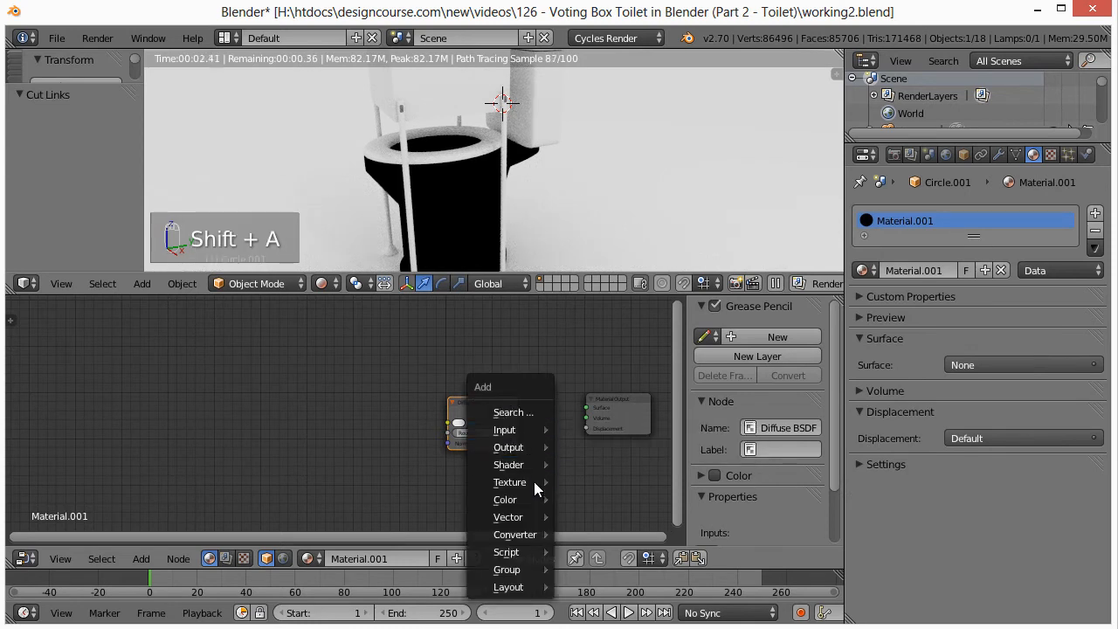
mouse_move(536, 497)
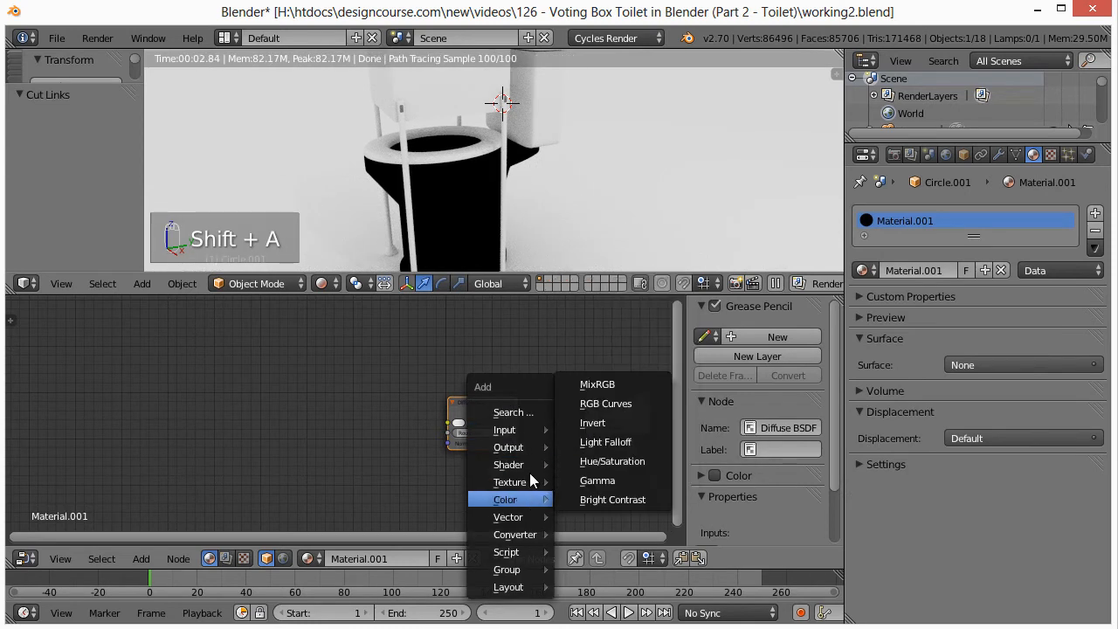
mouse_move(535, 465)
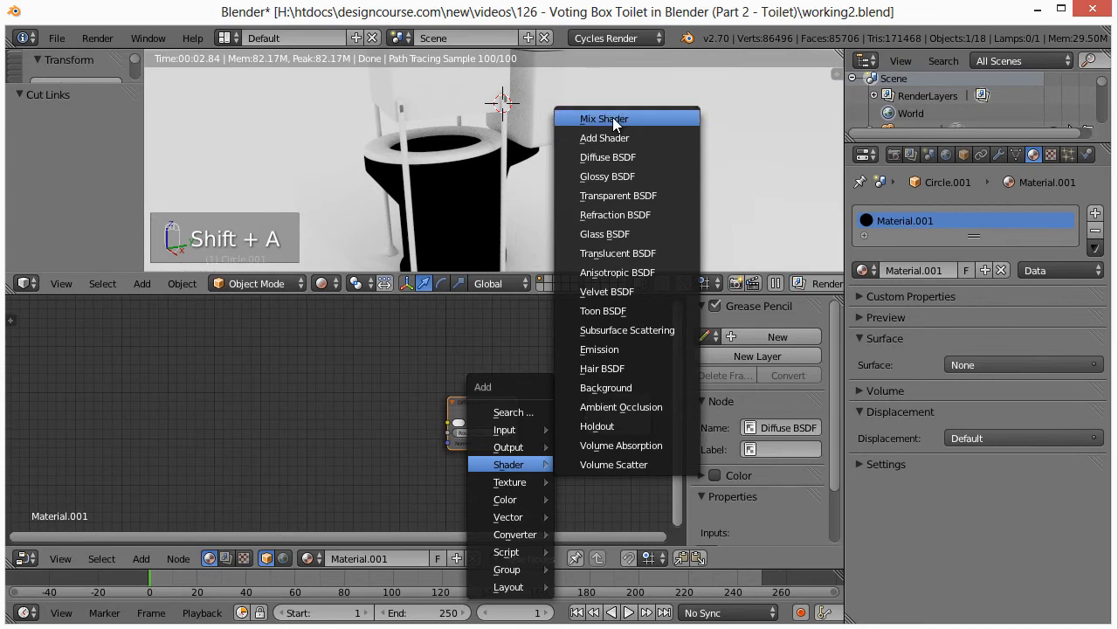
key(shift+a)
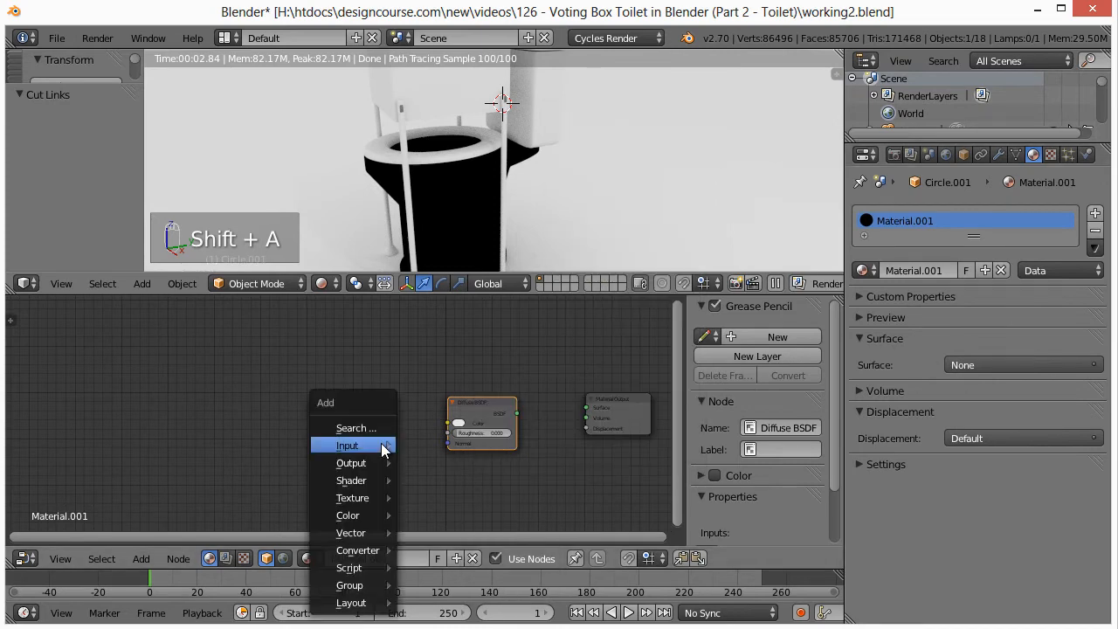
mouse_move(366, 498)
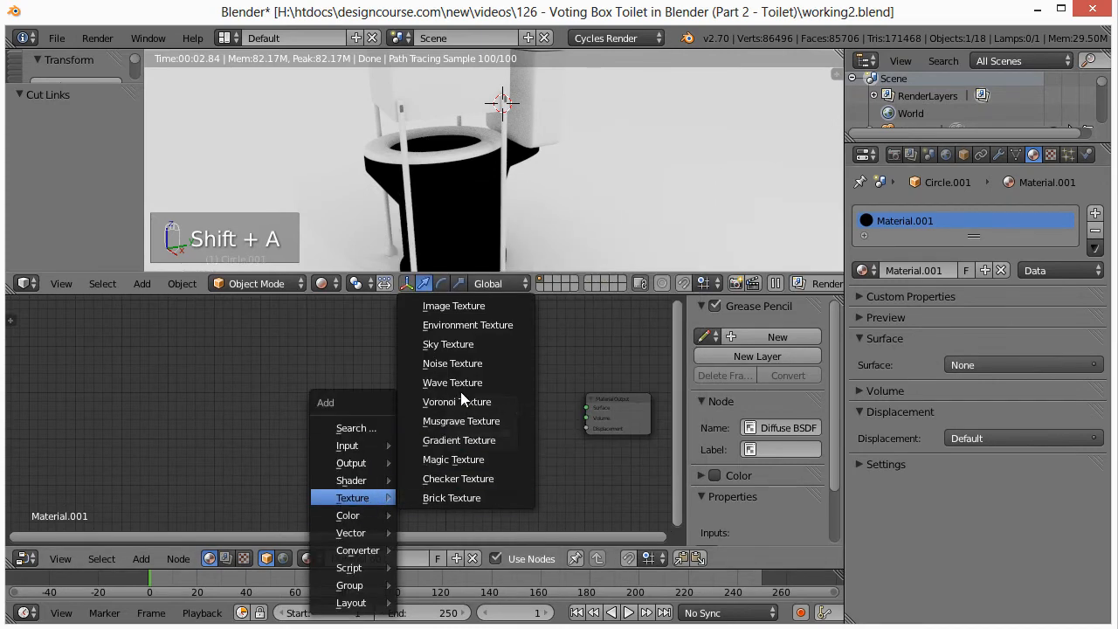
mouse_move(366, 477)
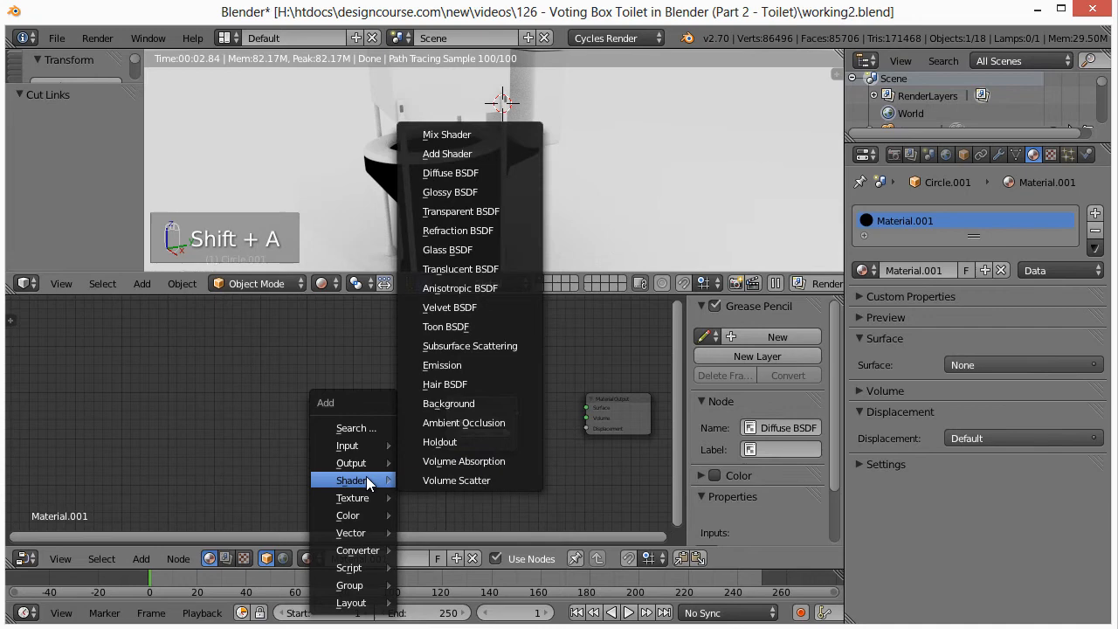
click(448, 135)
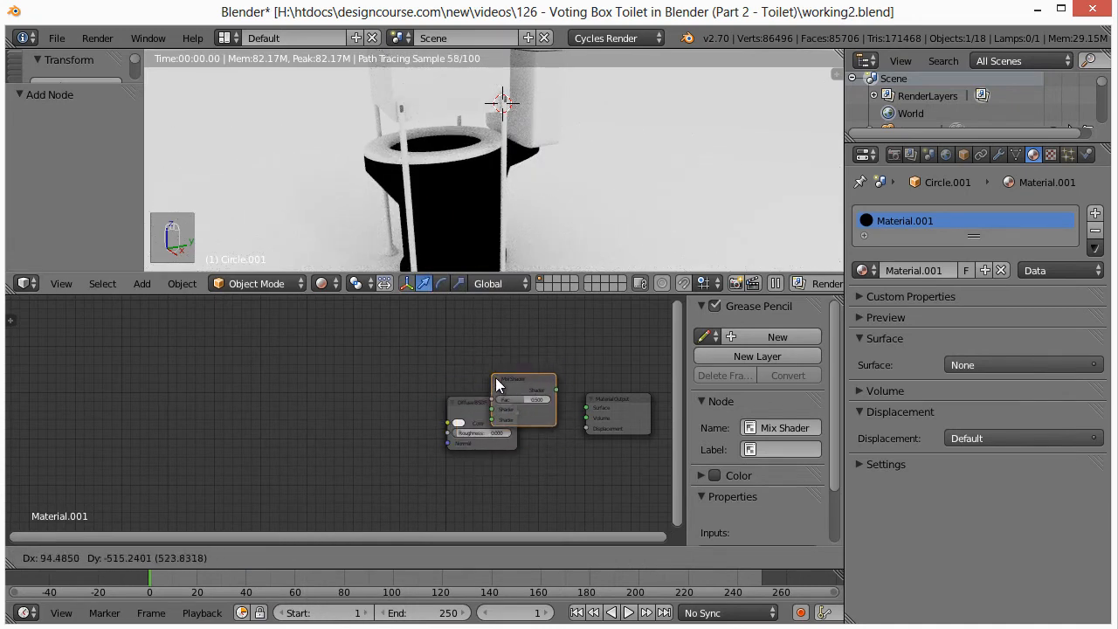
click(499, 384)
drag(475, 401, 430, 407)
Step: Link the Mix Shader output to the Material Output's Surface, and the Diffuse BSDF to the first Shader input of the Mix Shader
click(614, 408)
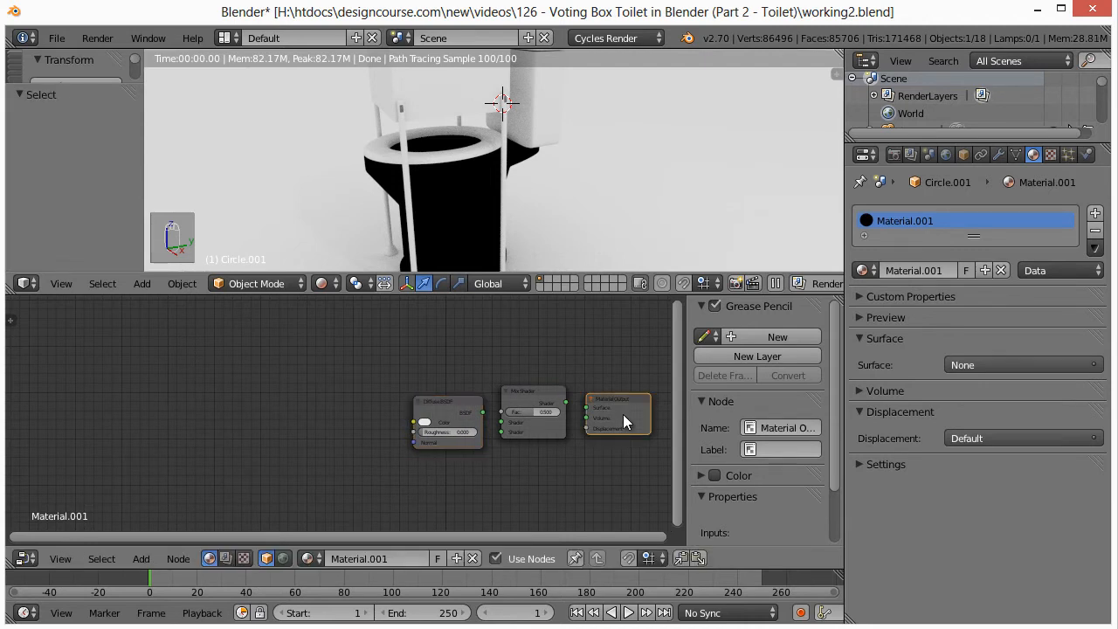
scroll(624, 422, up, 2)
middle_drag(624, 425, 449, 419)
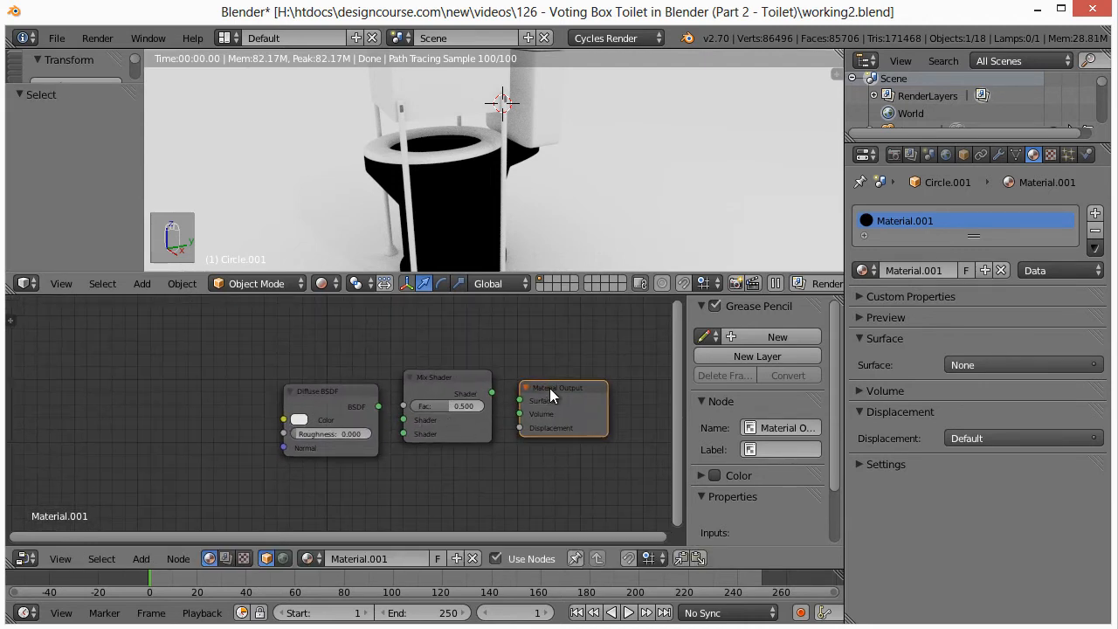
click(343, 392)
click(441, 377)
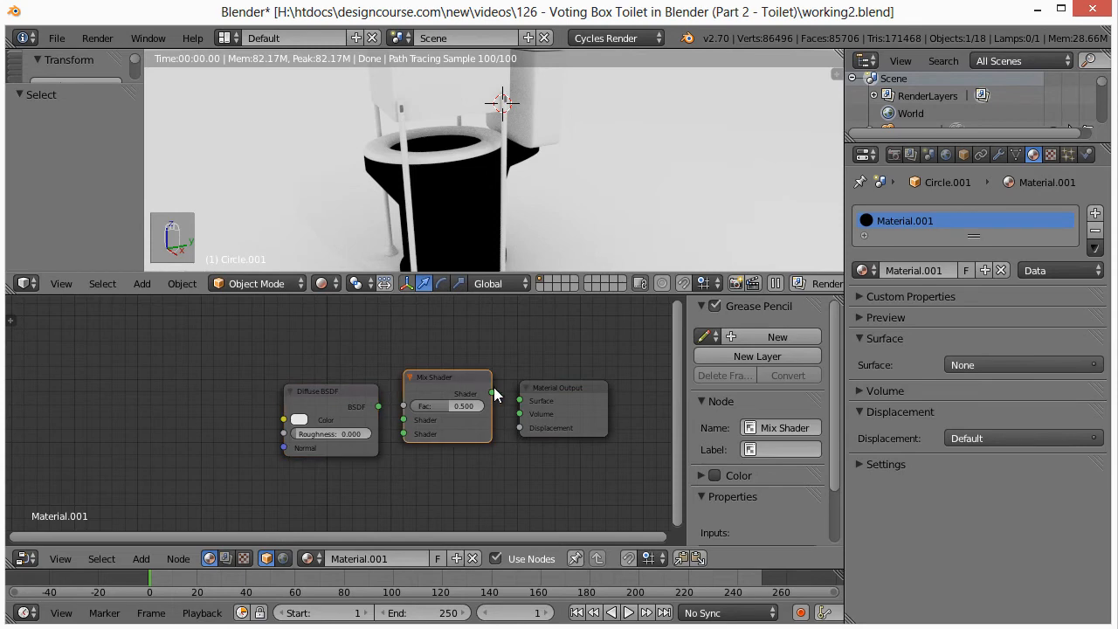
drag(492, 392, 519, 401)
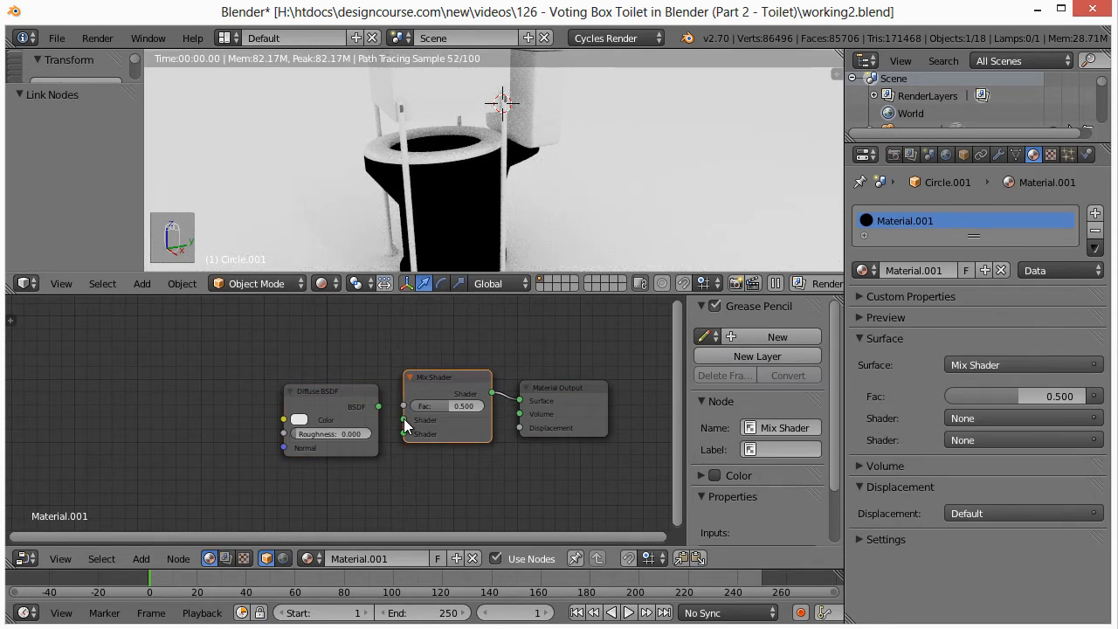
drag(402, 420, 378, 407)
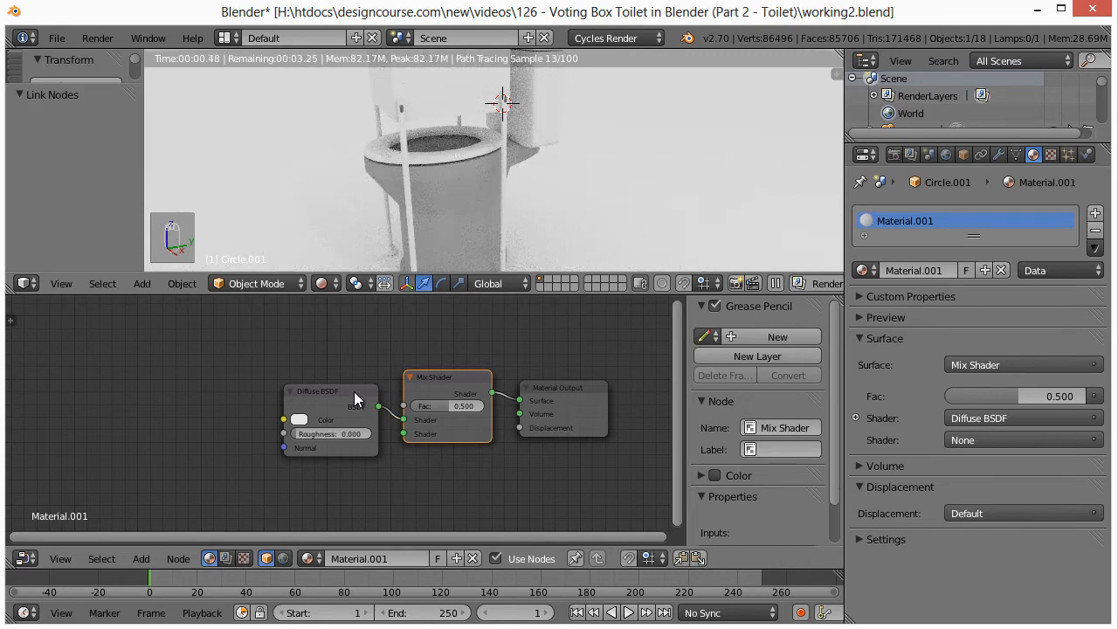
Step: Add a Glossy BSDF node below the Diffuse BSDF and link it to the second Shader input of the Mix Shader
ctrl+scroll(470, 467, left, 3)
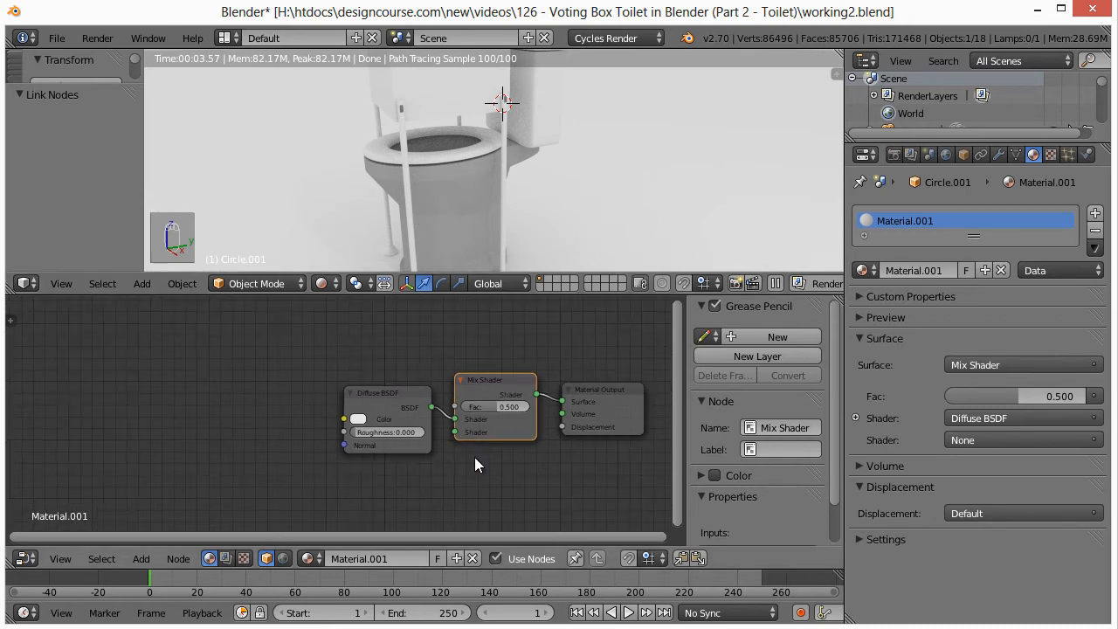
scroll(451, 459, down, 1)
key(shift+a)
mouse_move(398, 450)
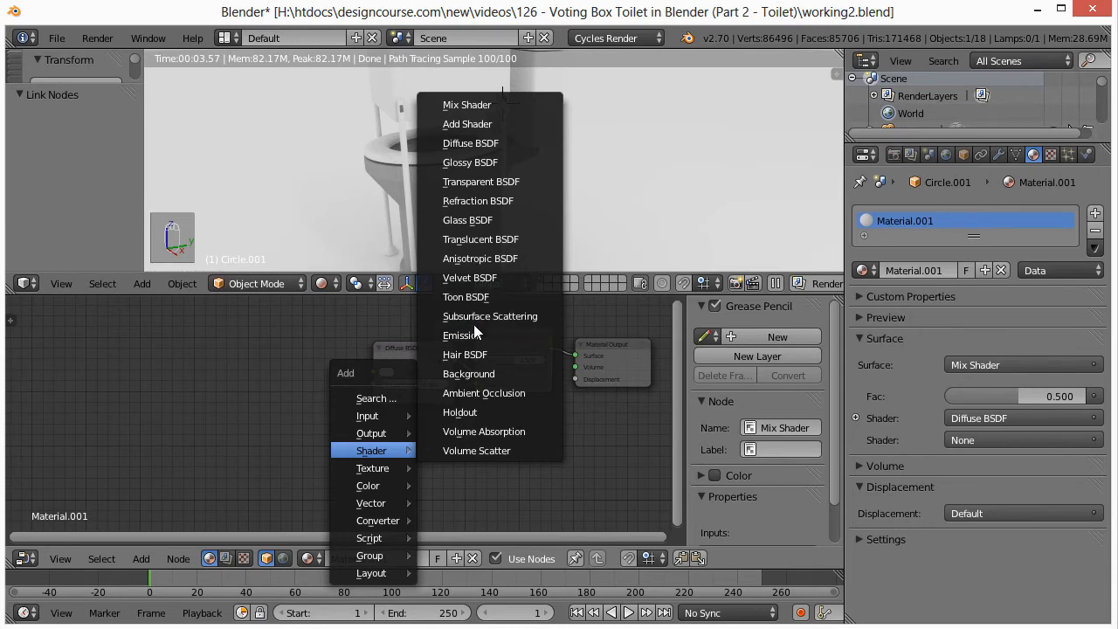
click(482, 164)
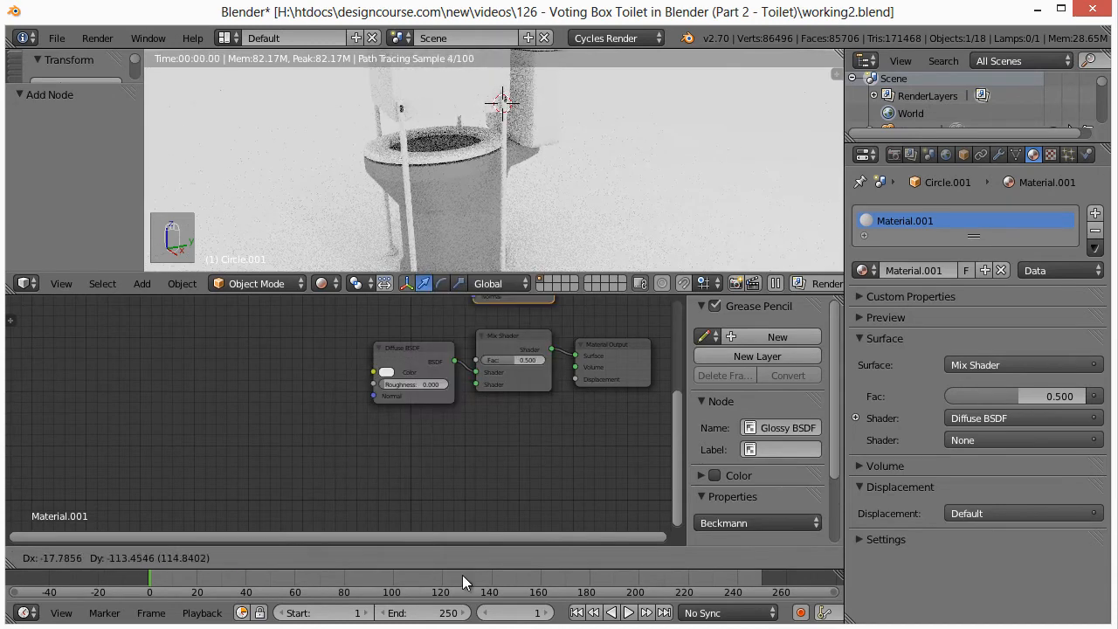
click(360, 472)
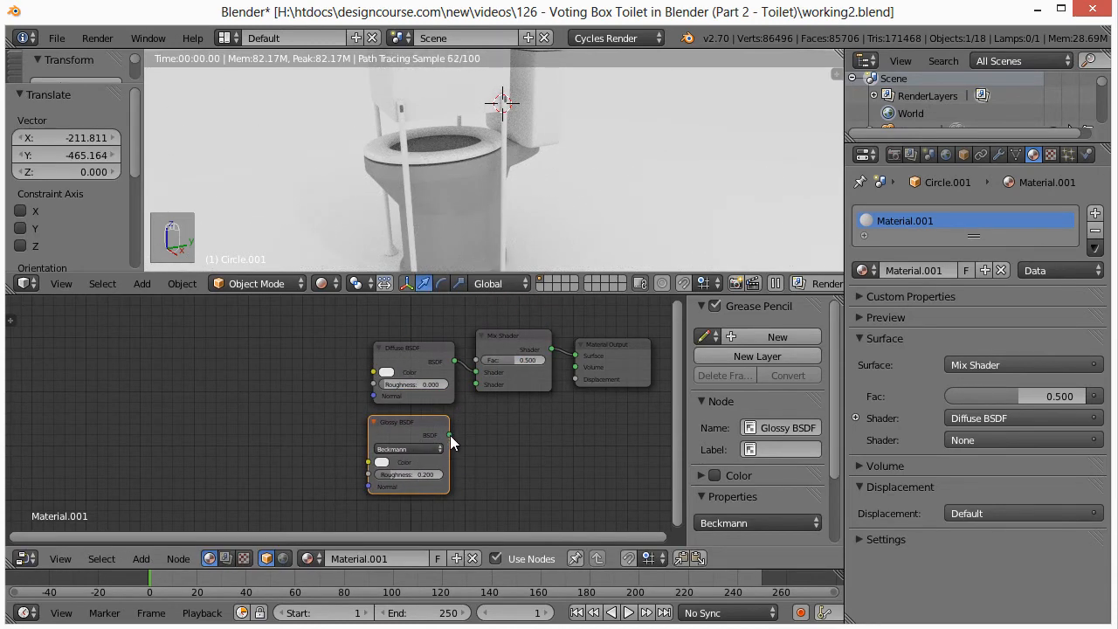
drag(450, 433, 477, 384)
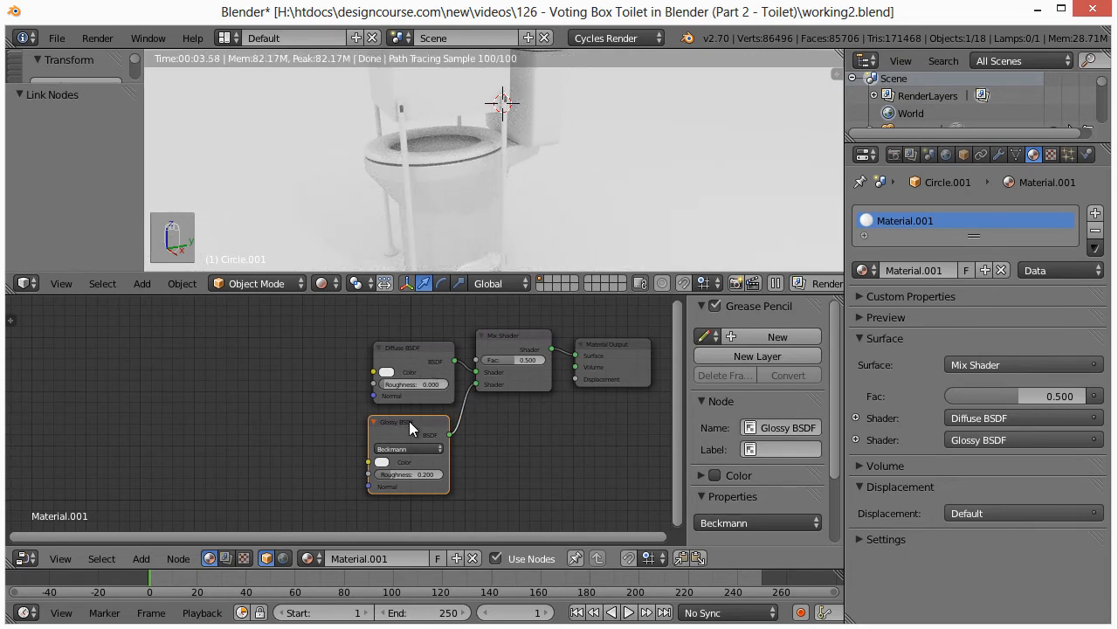
drag(409, 421, 428, 425)
scroll(423, 431, up, 2)
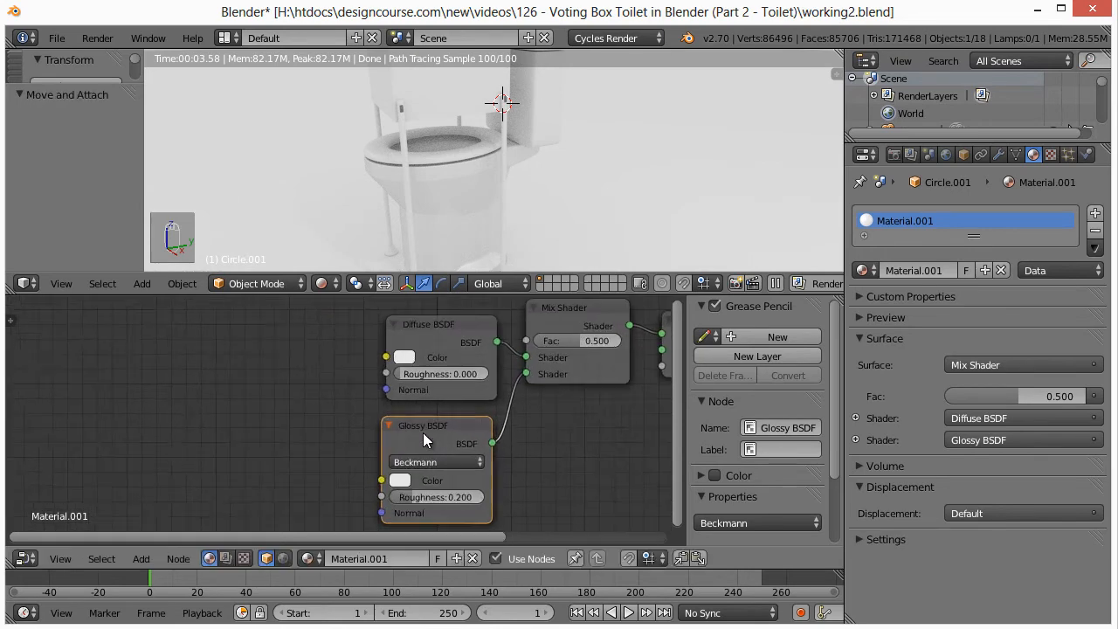
scroll(423, 432, up, 1)
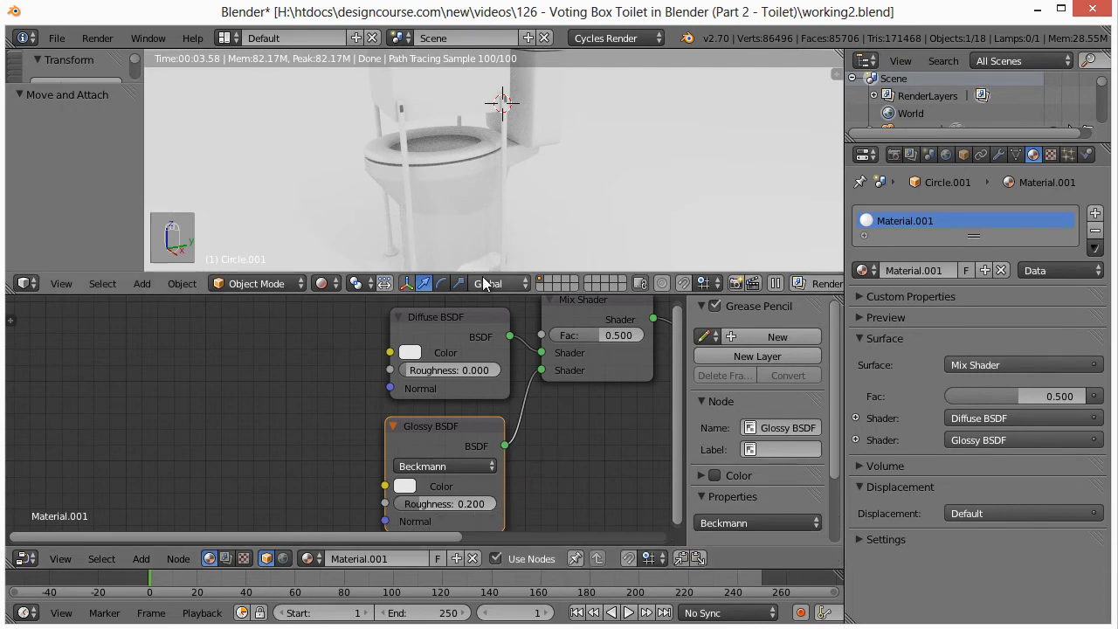
Step: Enlarge the 3D view, set the Mix Shader factor to about 0.764, and check the toilet bowl in the rendered view
drag(453, 295, 453, 339)
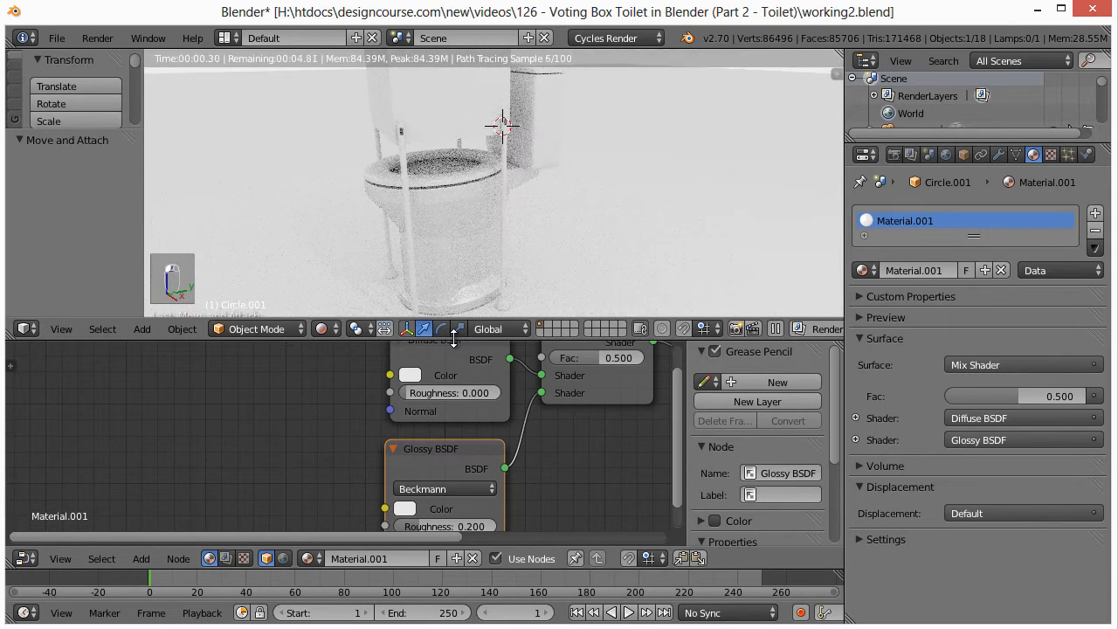
scroll(462, 233, up, 4)
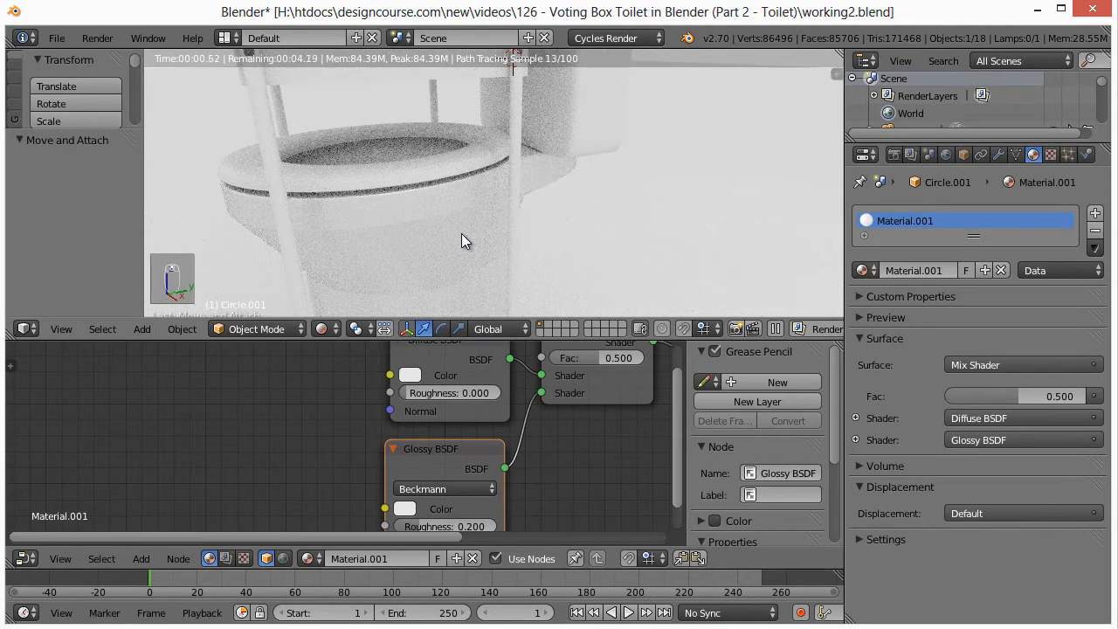
middle_drag(461, 233, 498, 228)
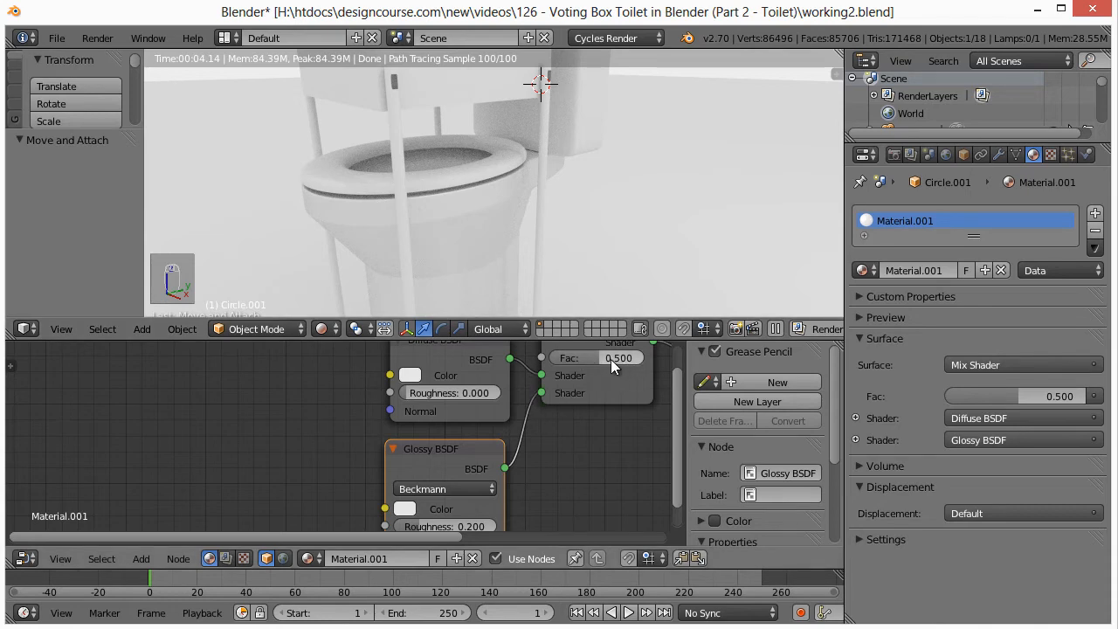
drag(611, 359, 636, 359)
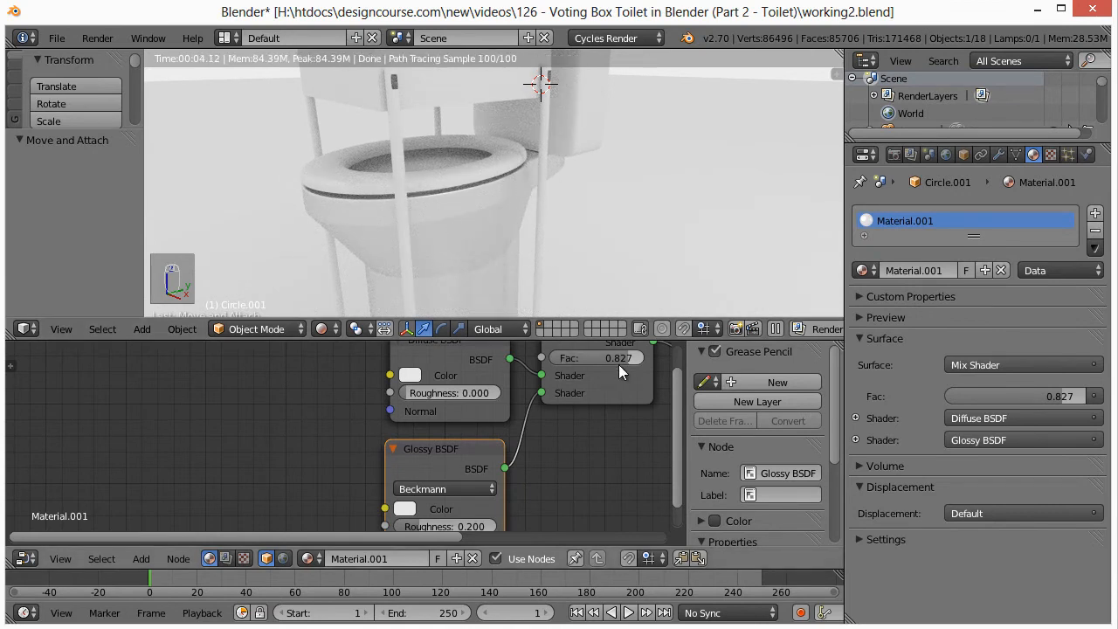
drag(628, 360, 645, 357)
mouse_move(621, 360)
mouse_down()
mouse_move(593, 354)
mouse_move(603, 354)
mouse_up()
scroll(549, 201, down, 5)
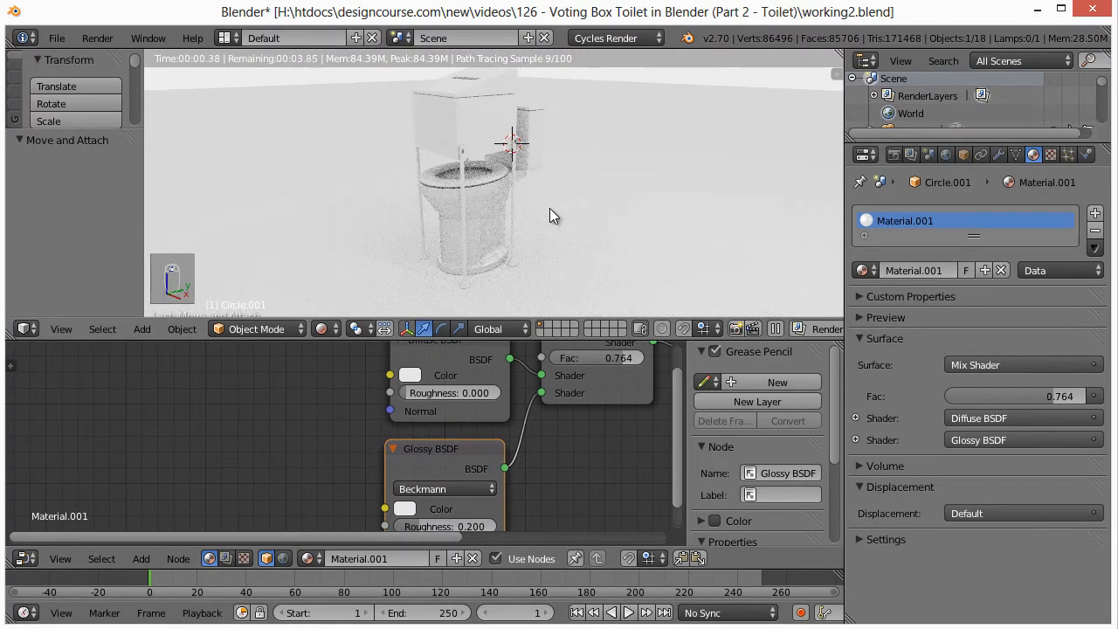
scroll(562, 220, up, 3)
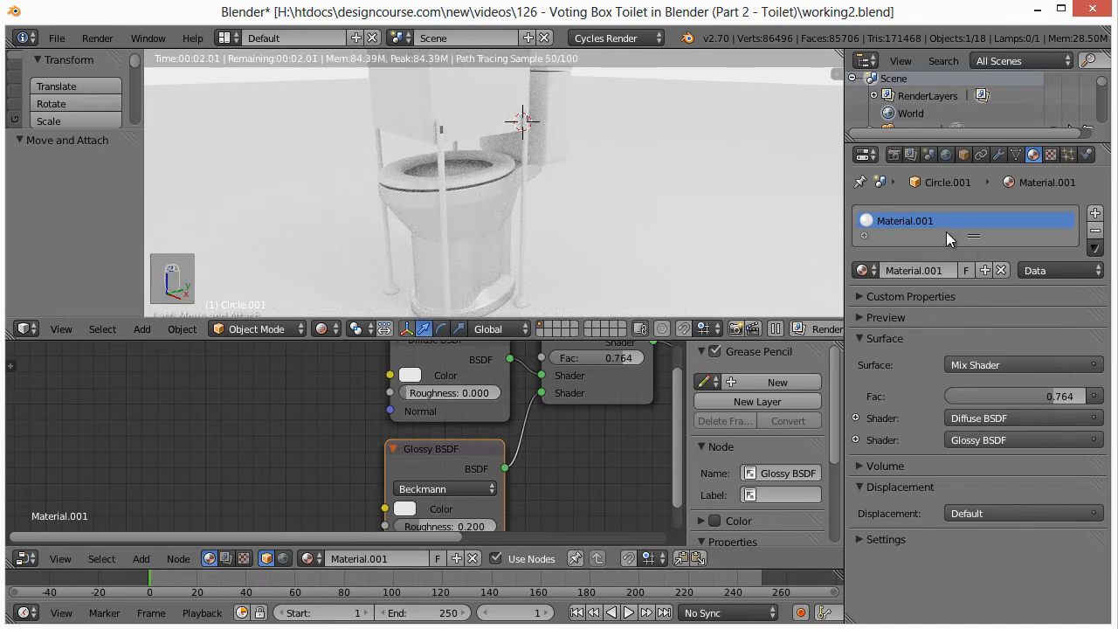
Step: Rename the toilet bowl's material as White Gloss
click(932, 272)
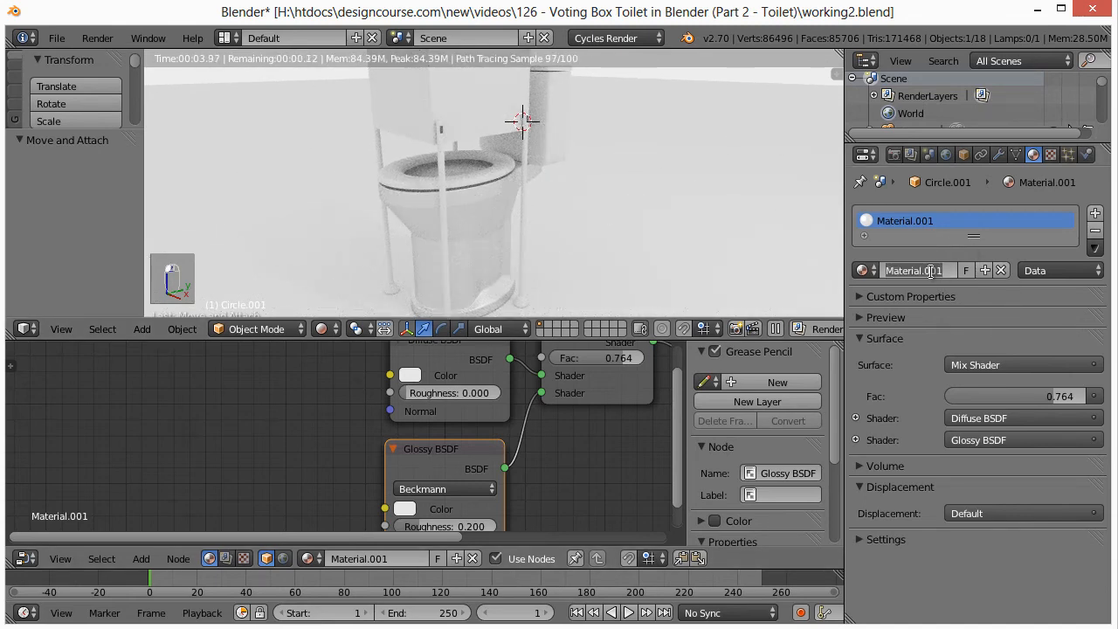
text(White)
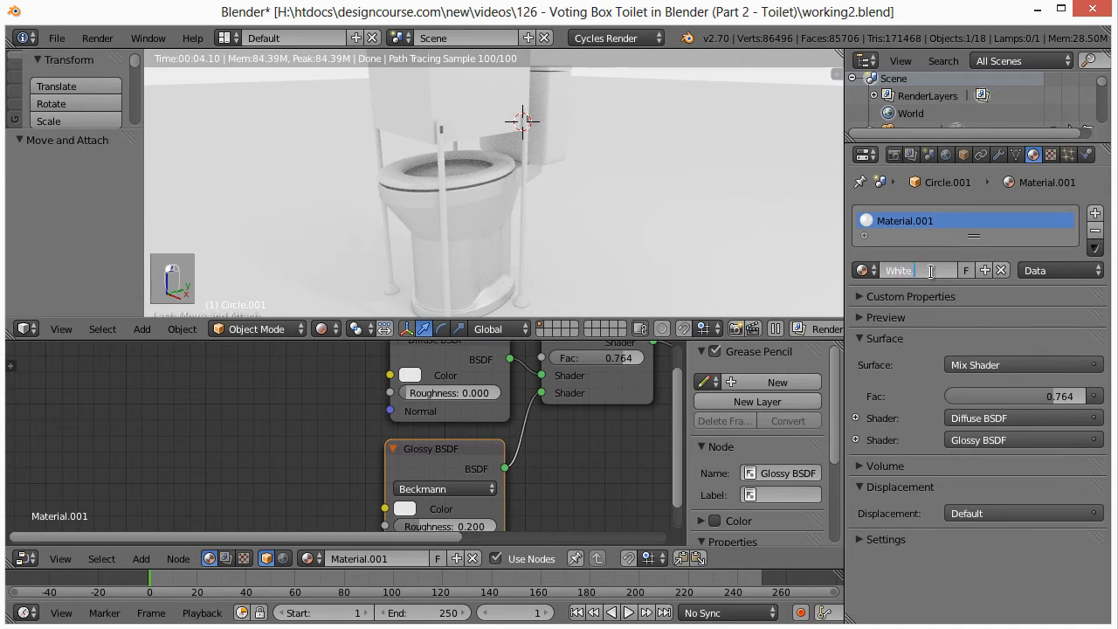
text( Gloss)
key(Return)
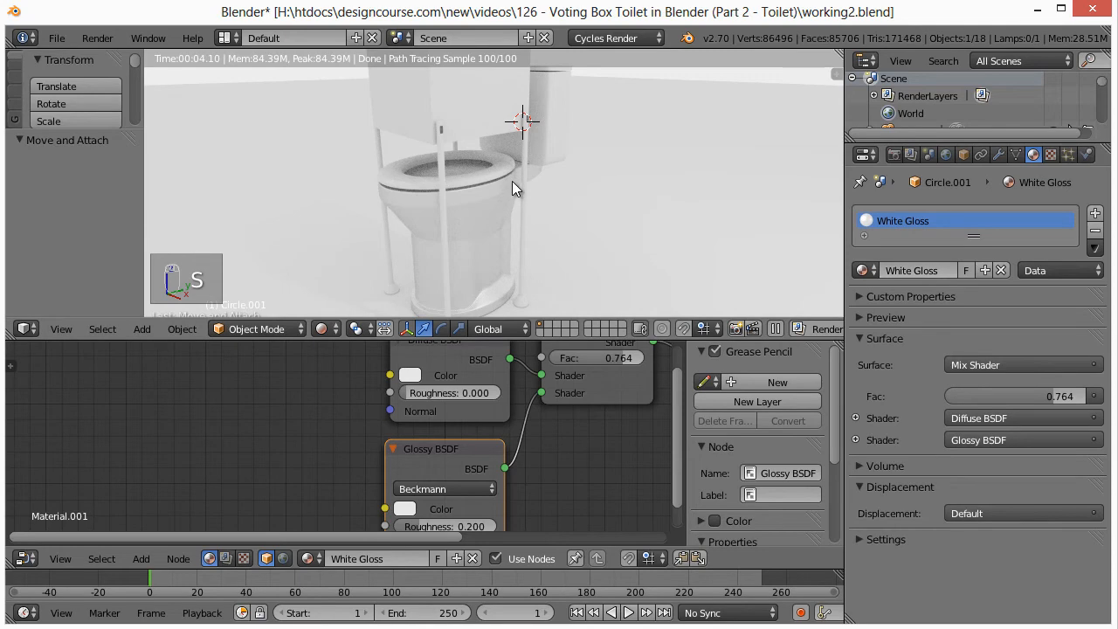
Step: Assign the existing White Gloss material to the toilet seat and to the toilet tank
right_click(479, 180)
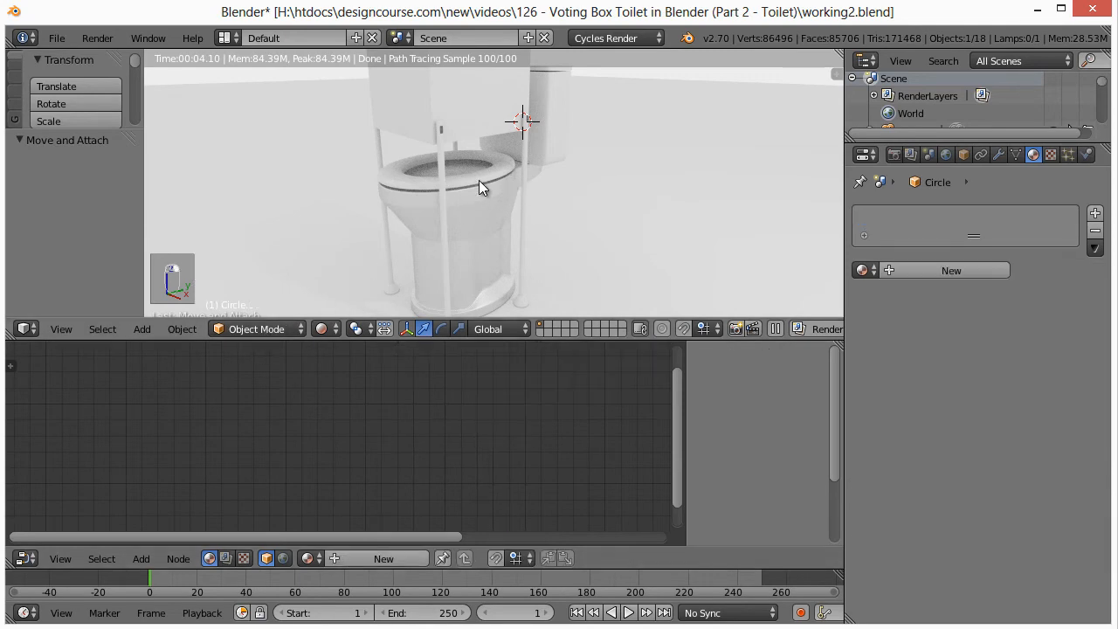
click(864, 270)
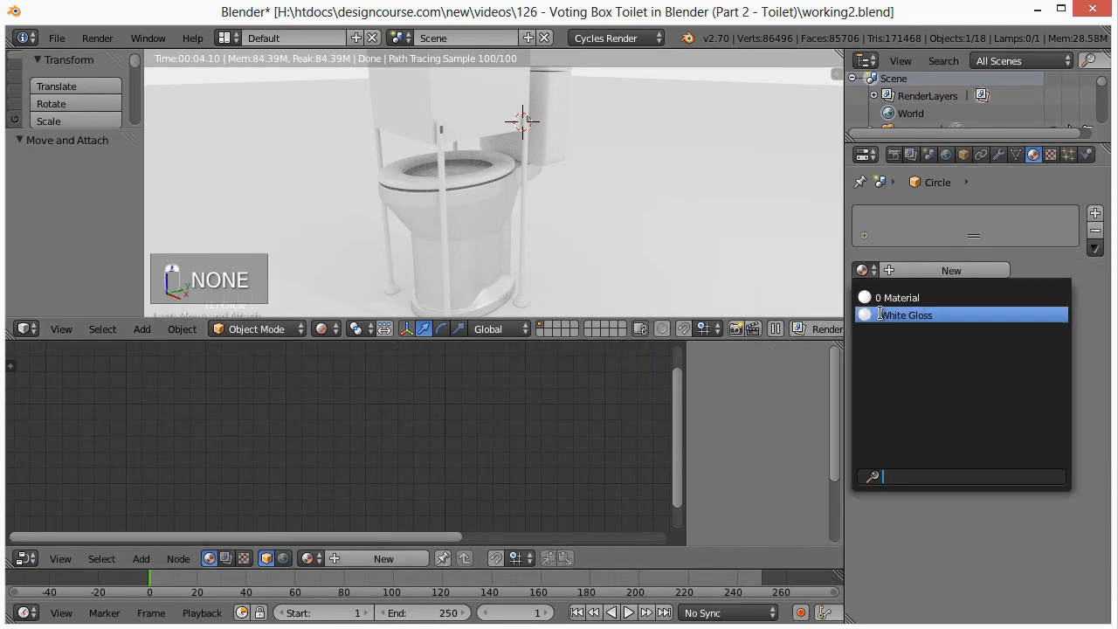
click(882, 314)
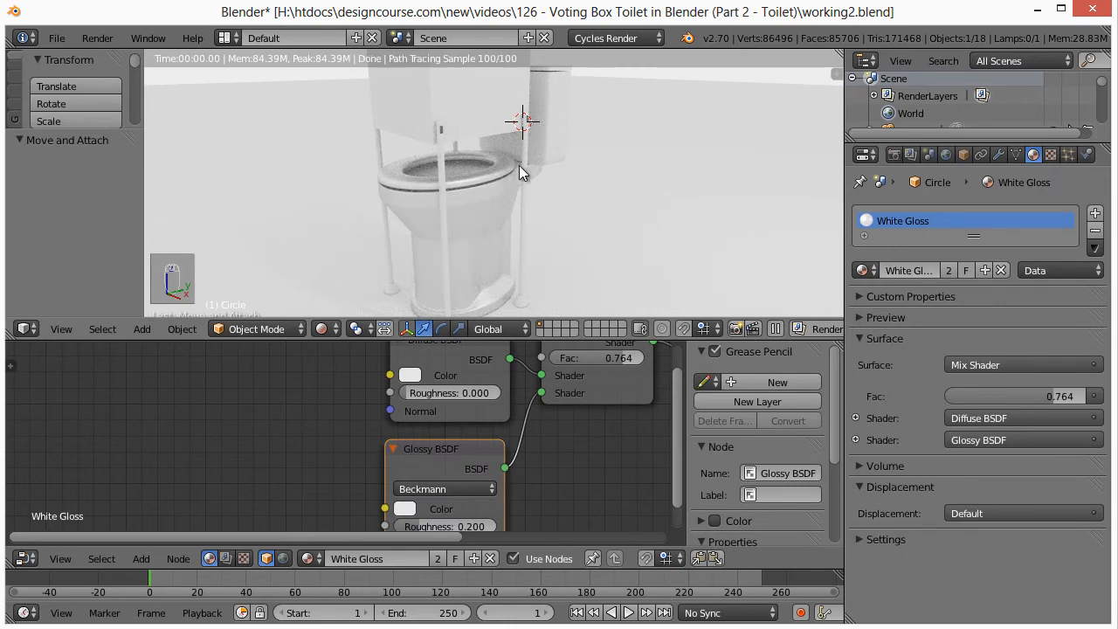
right_click(555, 154)
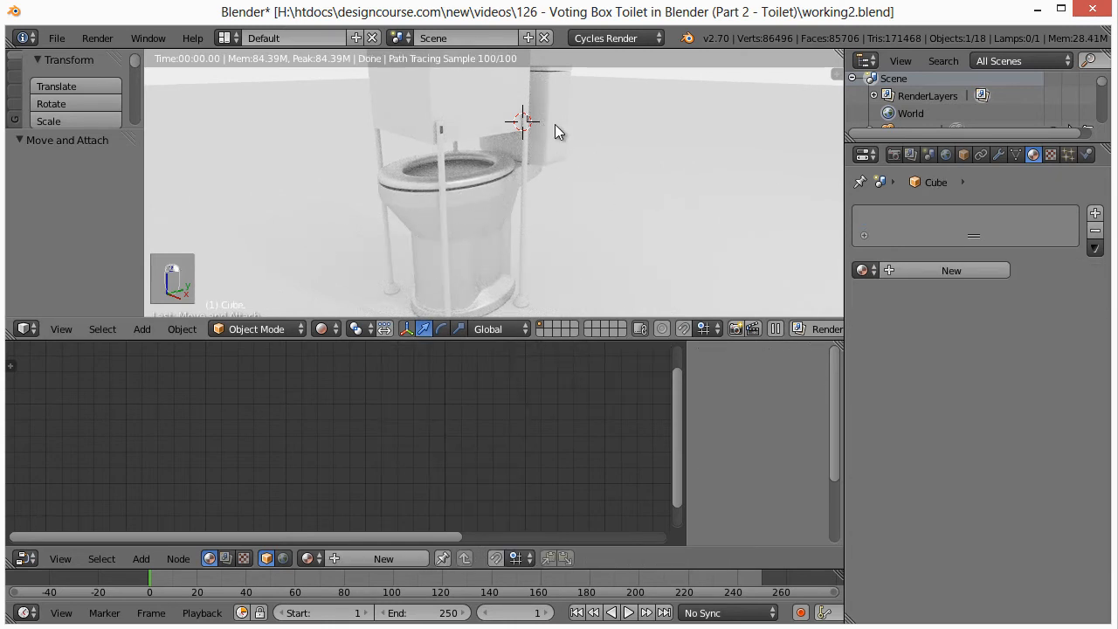
click(864, 270)
click(889, 317)
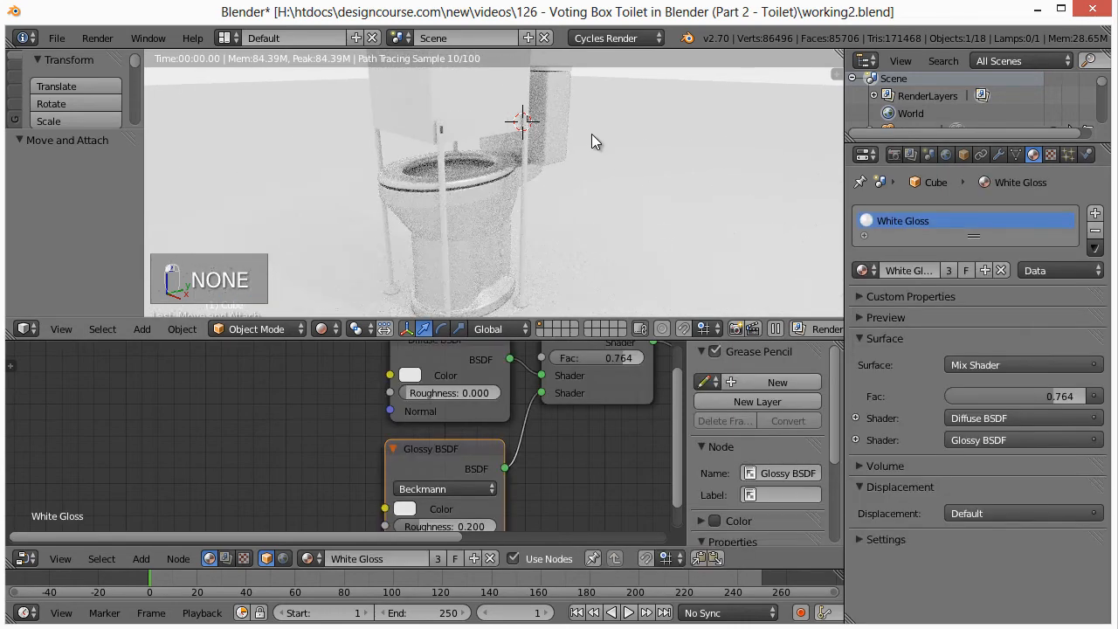
Step: Assign the White Gloss material to the floor plane
mouse_move(592, 133)
middle_down()
mouse_move(594, 159)
mouse_move(577, 171)
middle_up()
right_click(537, 117)
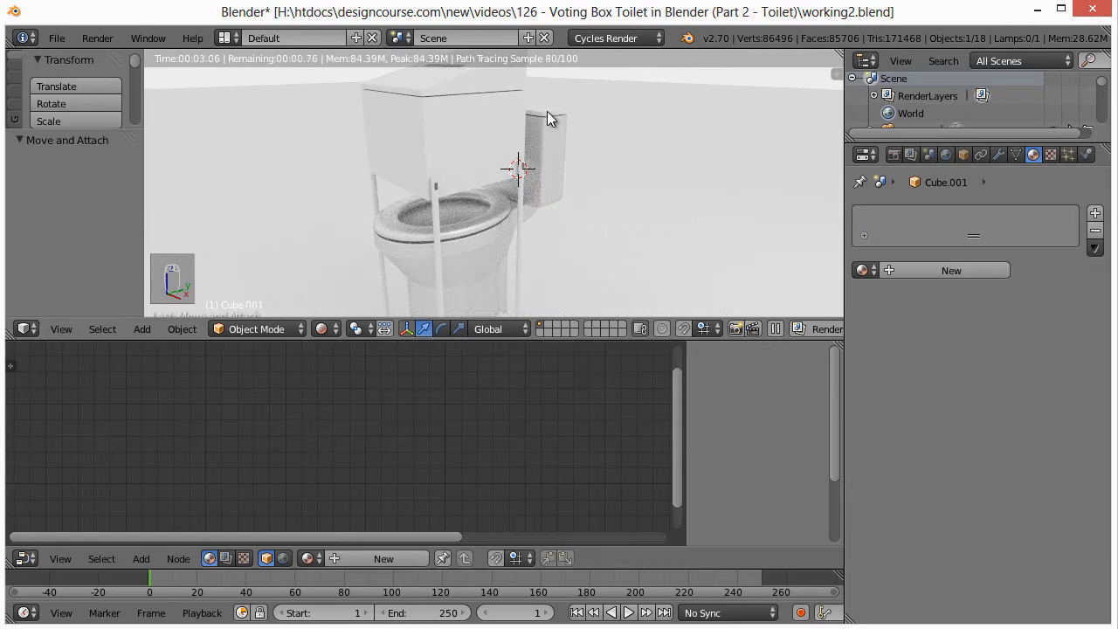
right_click(547, 116)
right_click(548, 117)
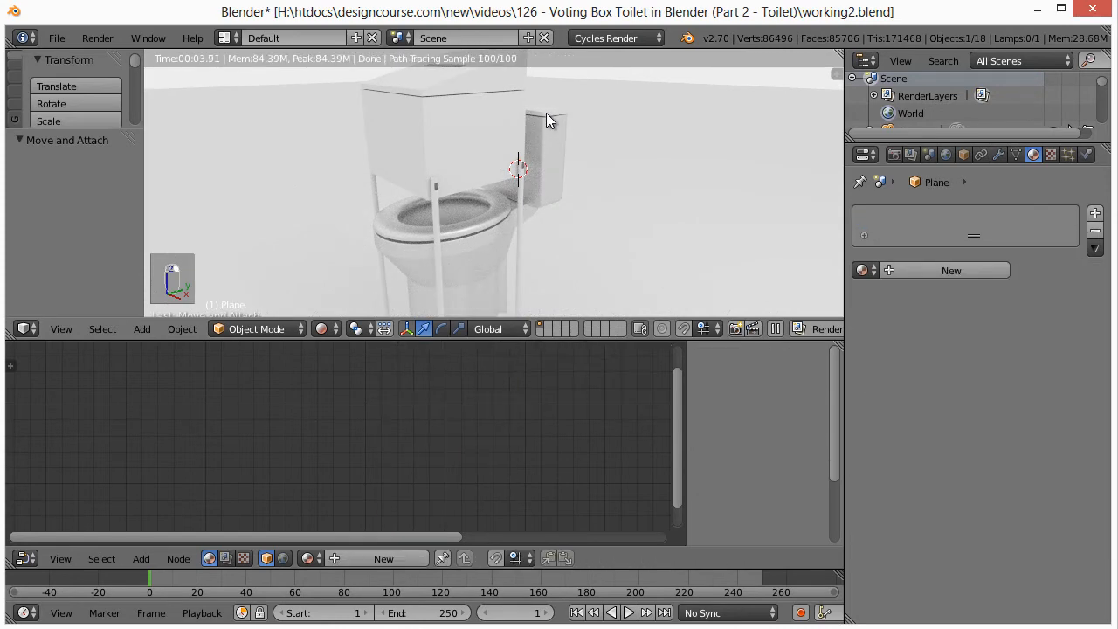
click(864, 270)
click(909, 315)
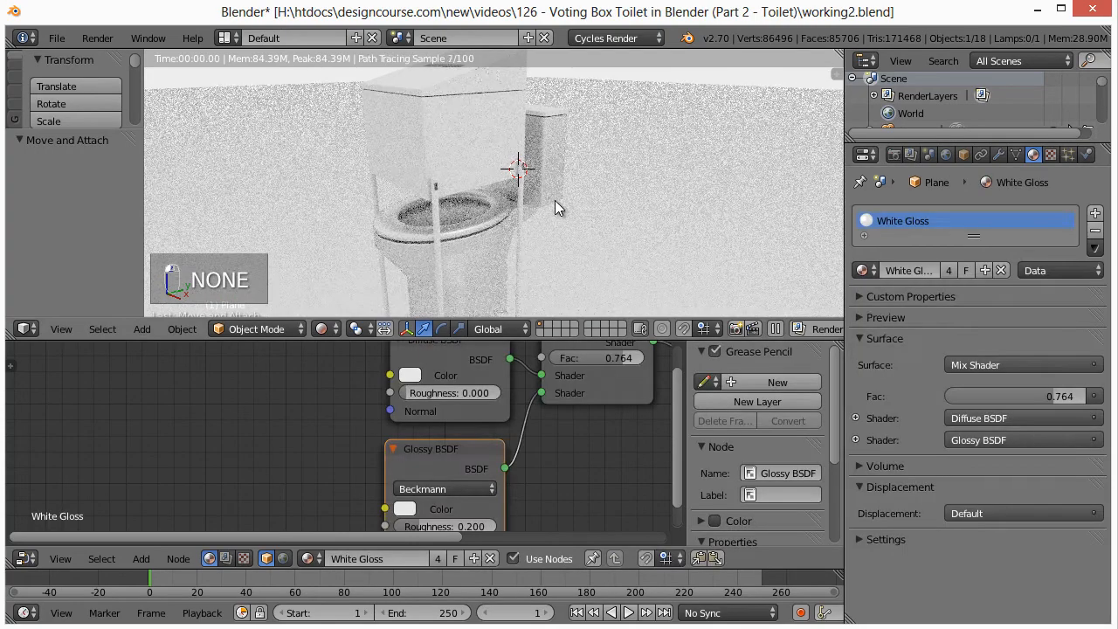
middle_drag(555, 237, 570, 224)
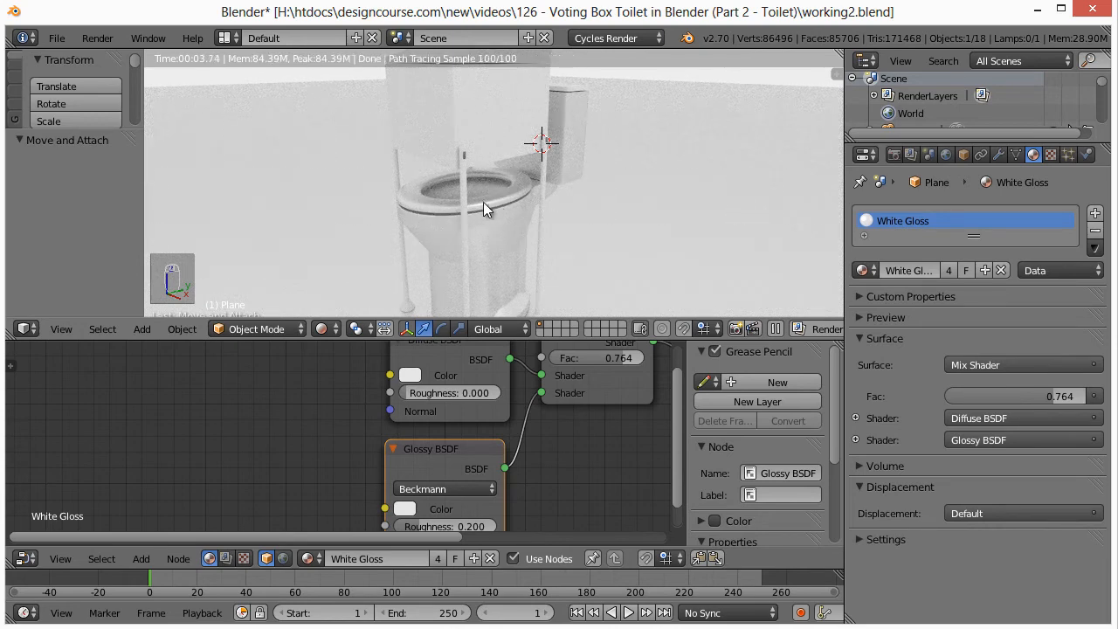
Step: Select the toilet seat and check the selection in Solid shading before returning to Rendered shading
right_click(513, 200)
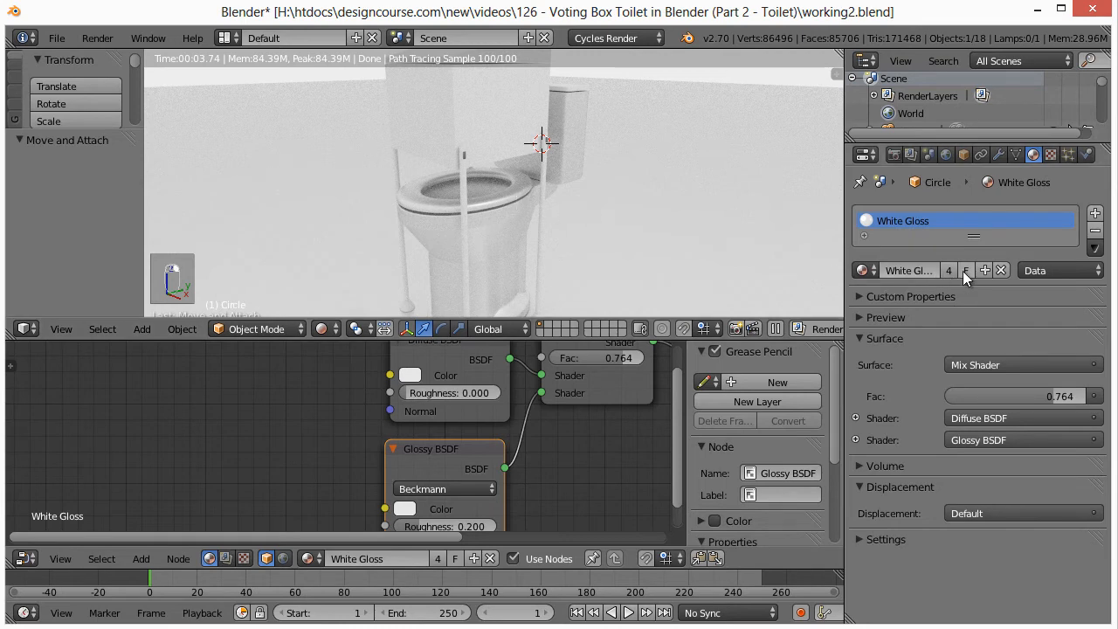
click(322, 329)
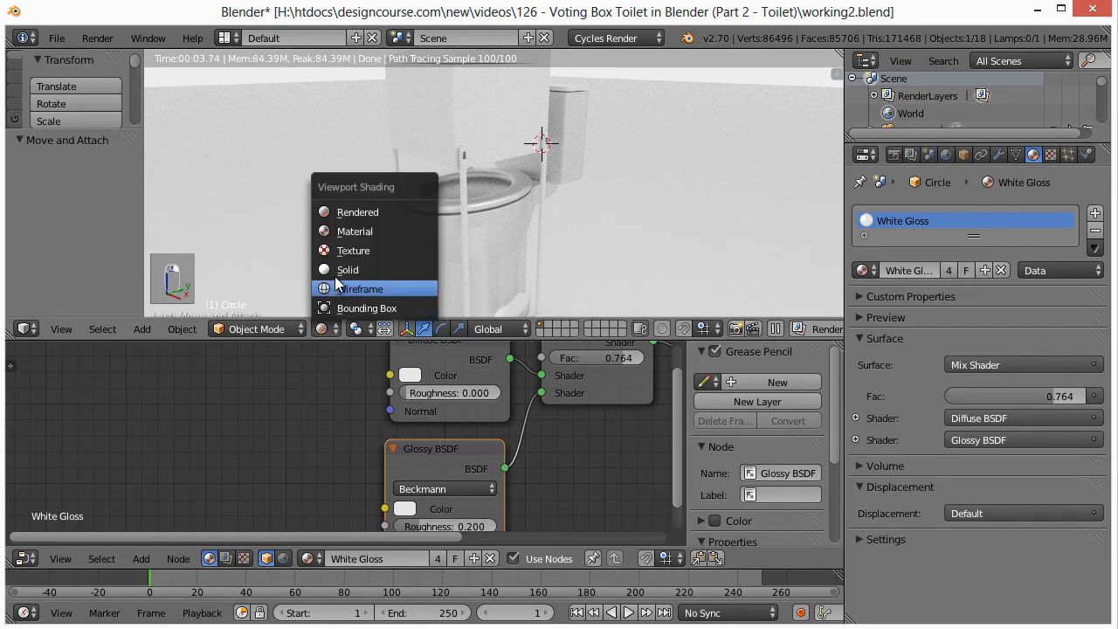
click(360, 271)
click(325, 328)
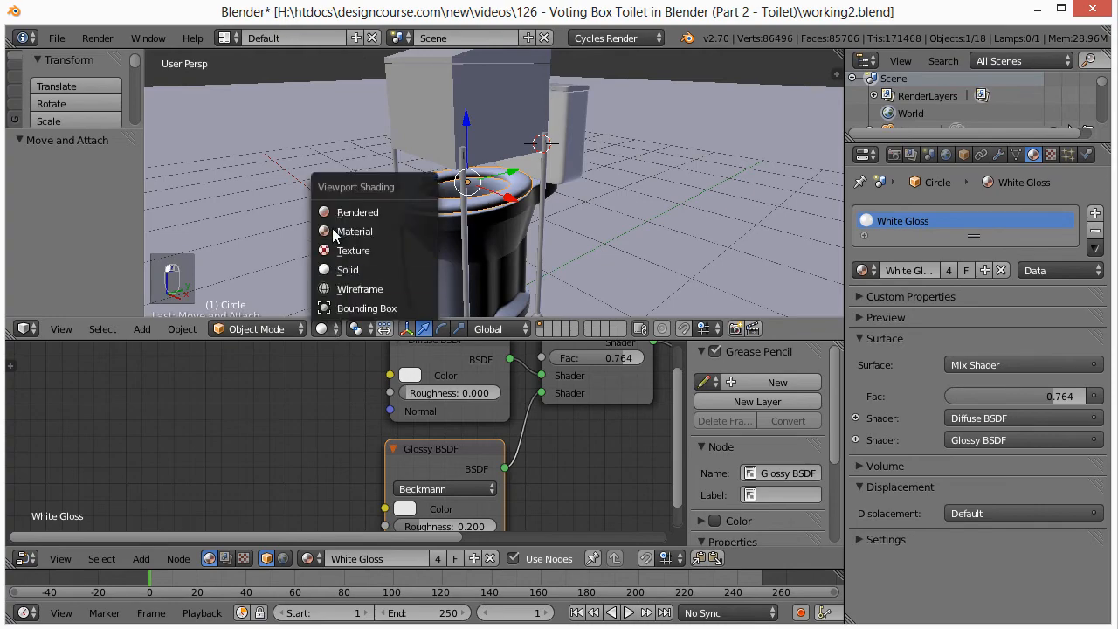
click(335, 212)
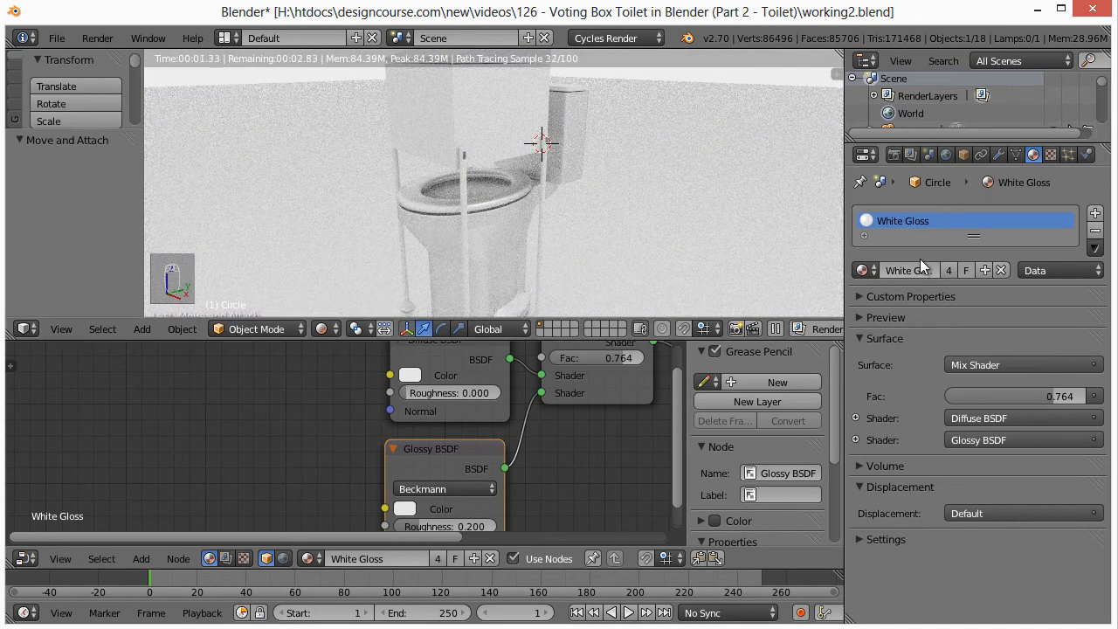
Step: Duplicate the White Gloss material on the toilet seat as a separate material and name it Black Gloss
click(984, 270)
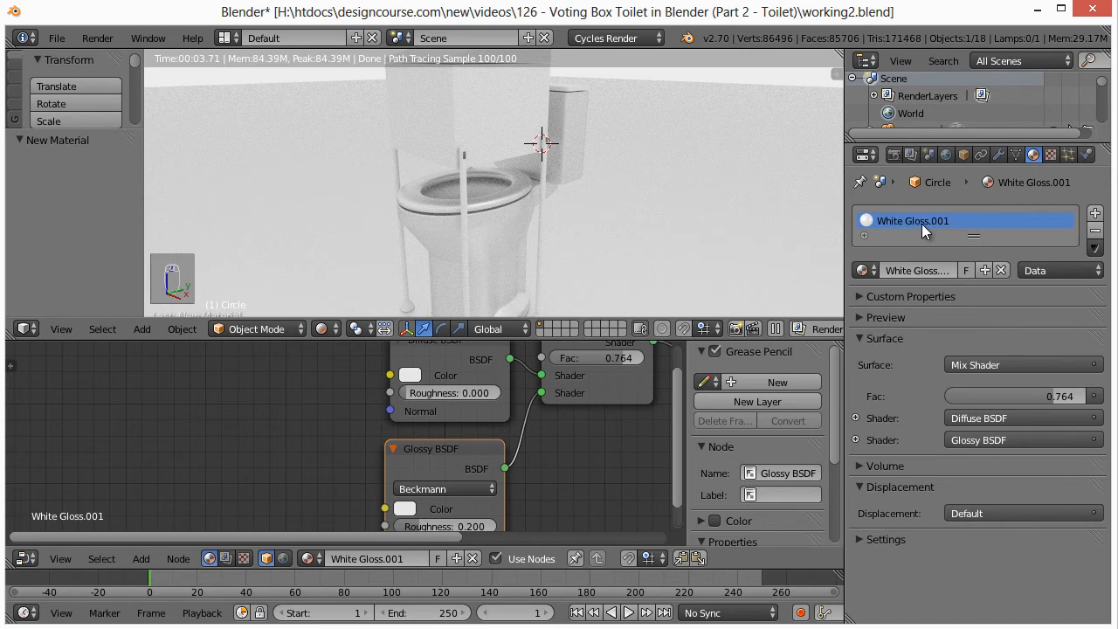
click(925, 270)
text(Black Gloss)
key(Return)
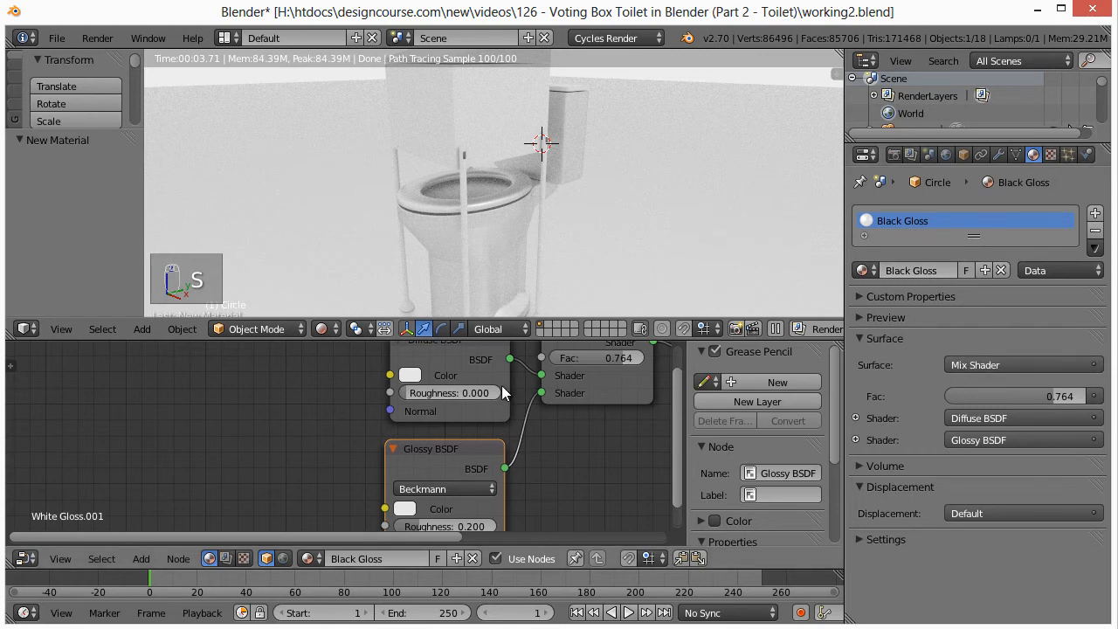
Step: Set the Diffuse BSDF color of Black Gloss to near black, with R, G and B at about 0.019
click(411, 376)
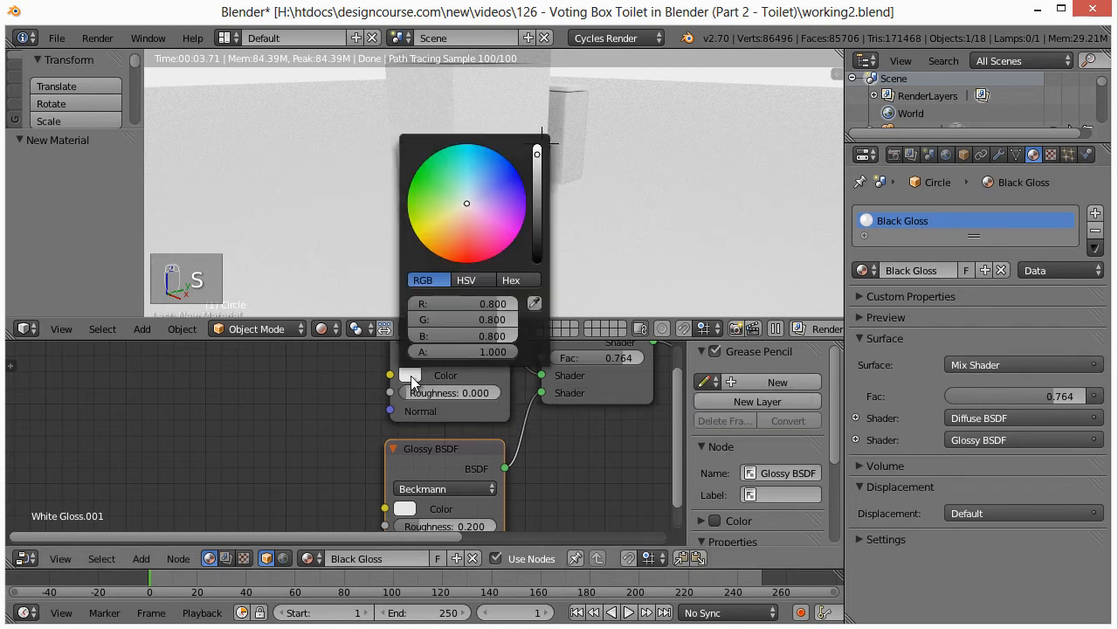
click(536, 245)
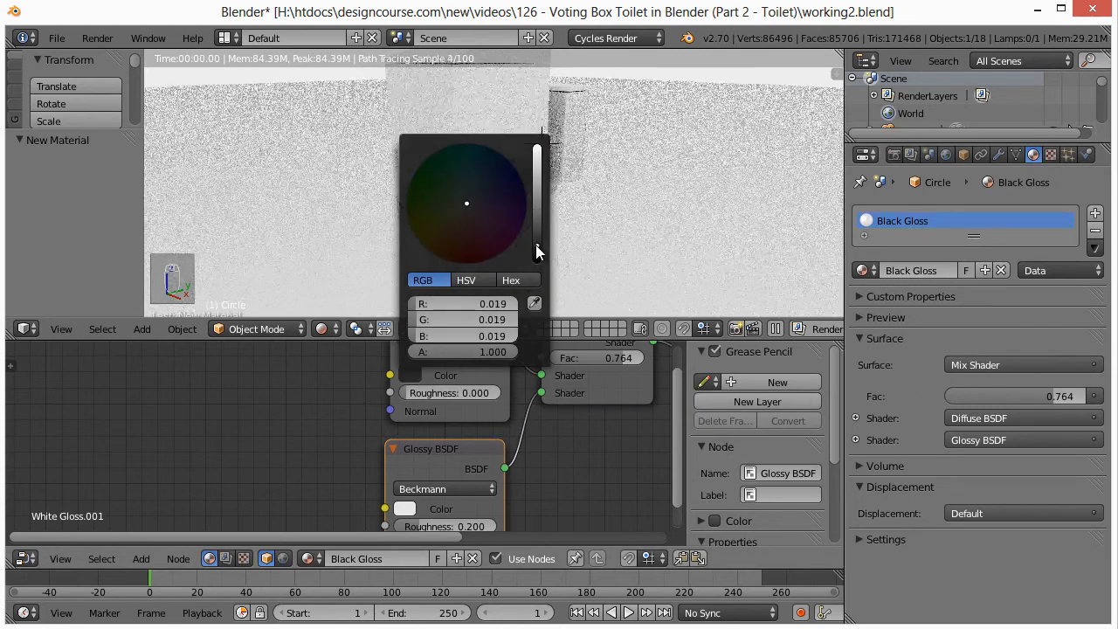
middle_drag(562, 230, 476, 233)
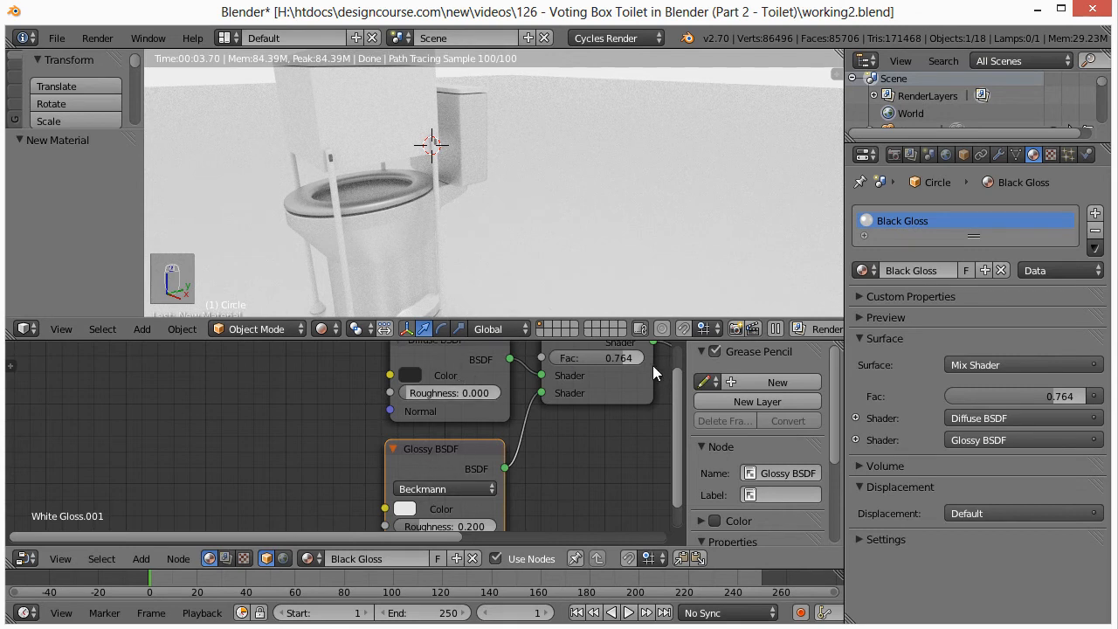
Step: Set the Glossy BSDF color of Black Gloss to near black, with R, G and B at about 0.035
click(429, 450)
click(407, 510)
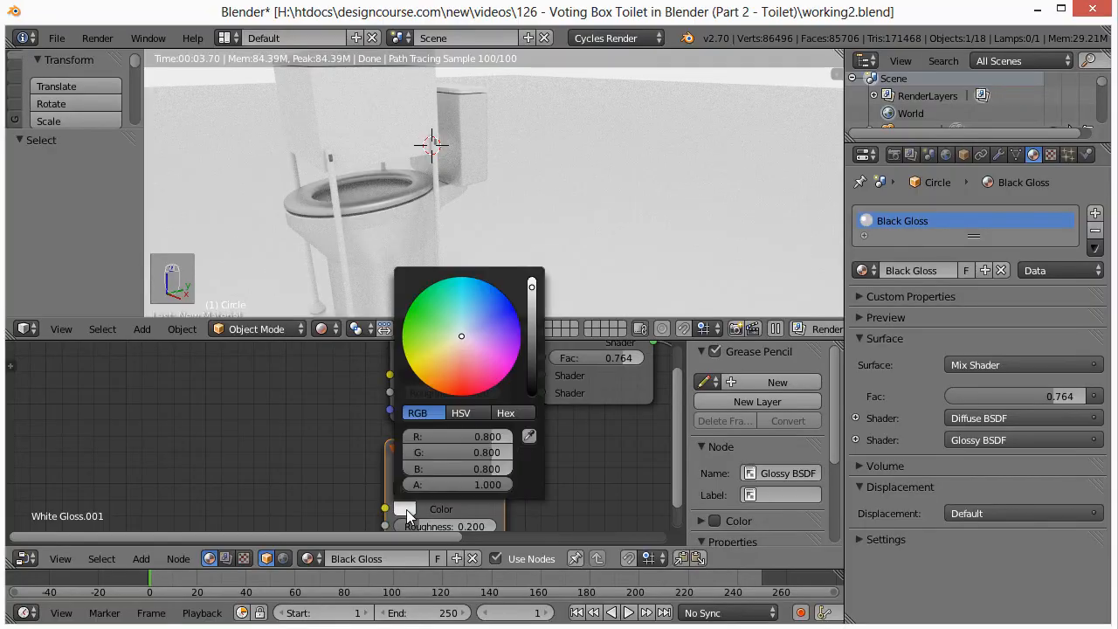
mouse_move(533, 374)
mouse_down()
mouse_move(534, 342)
mouse_move(543, 370)
mouse_up()
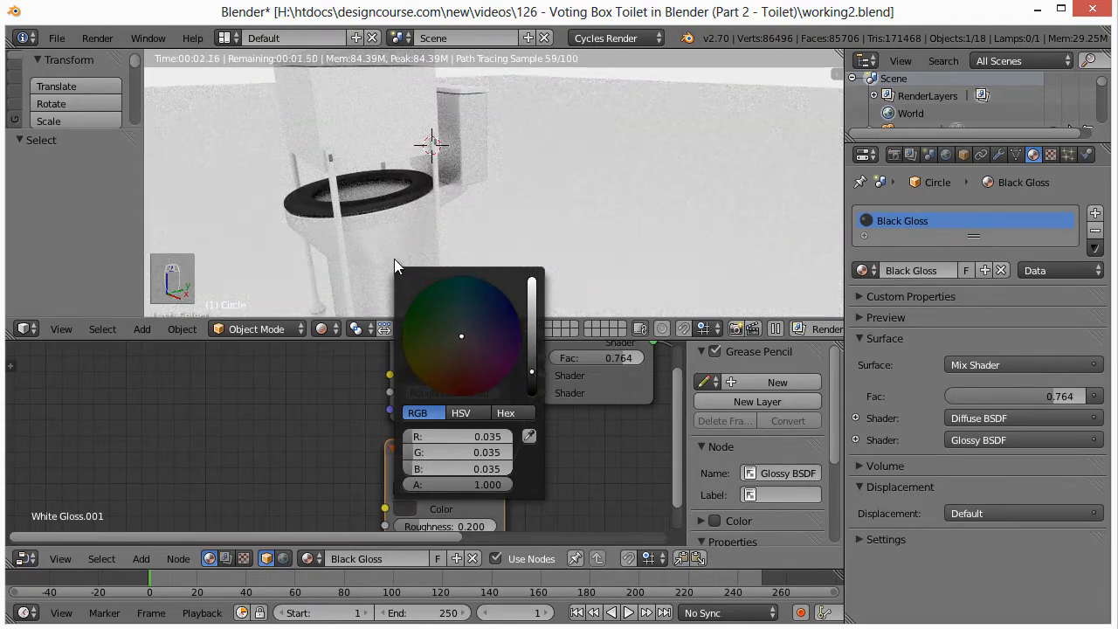
click(482, 180)
mouse_move(503, 185)
middle_down()
mouse_move(527, 209)
mouse_move(500, 201)
middle_up()
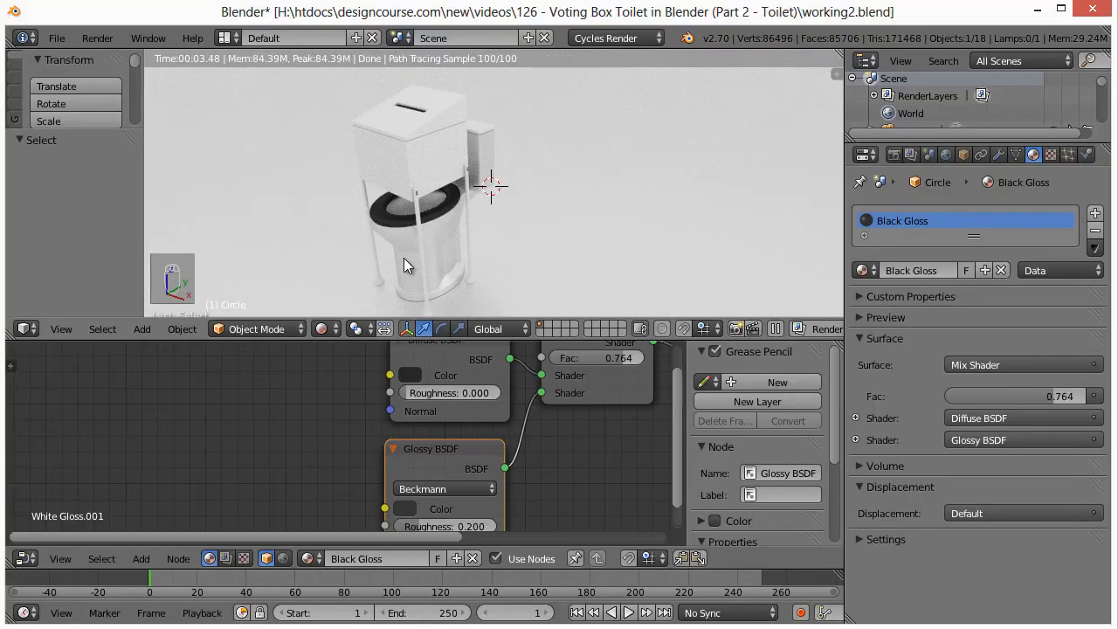
middle_drag(403, 258, 426, 170)
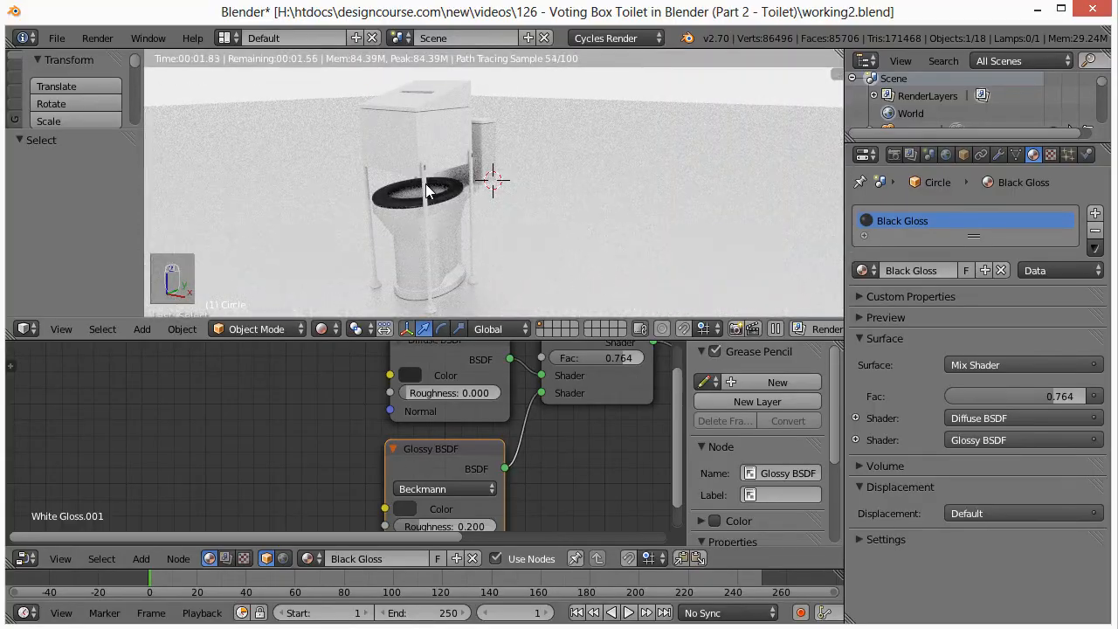
Step: Create a new material on the front leg of the voting box and set its surface to Anisotropic BSDF
right_click(425, 185)
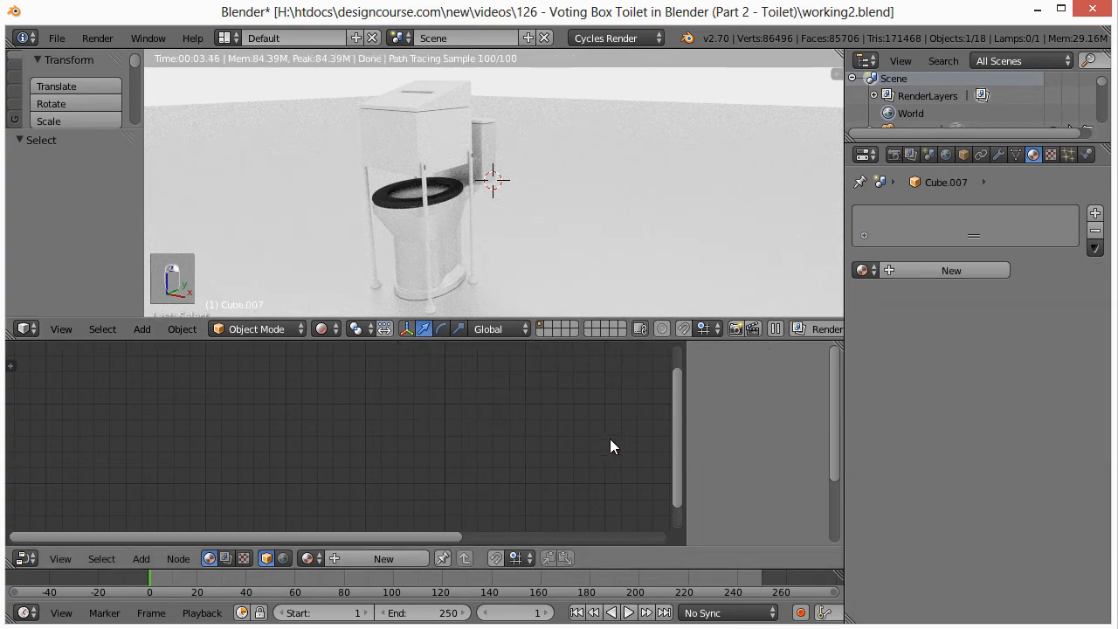
scroll(550, 430, down, 5)
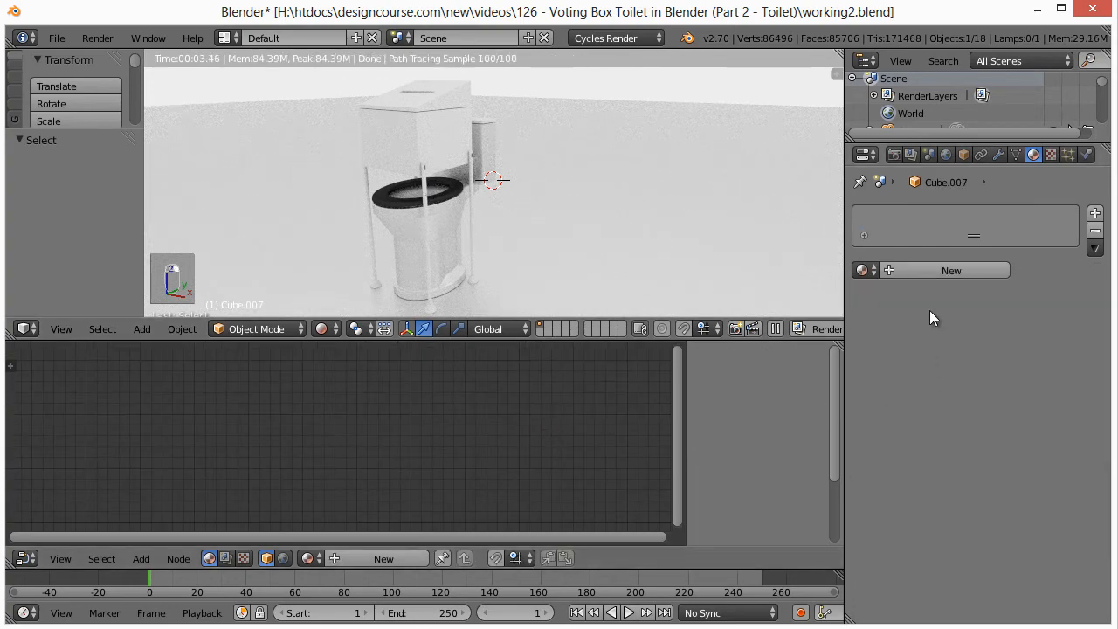
click(931, 270)
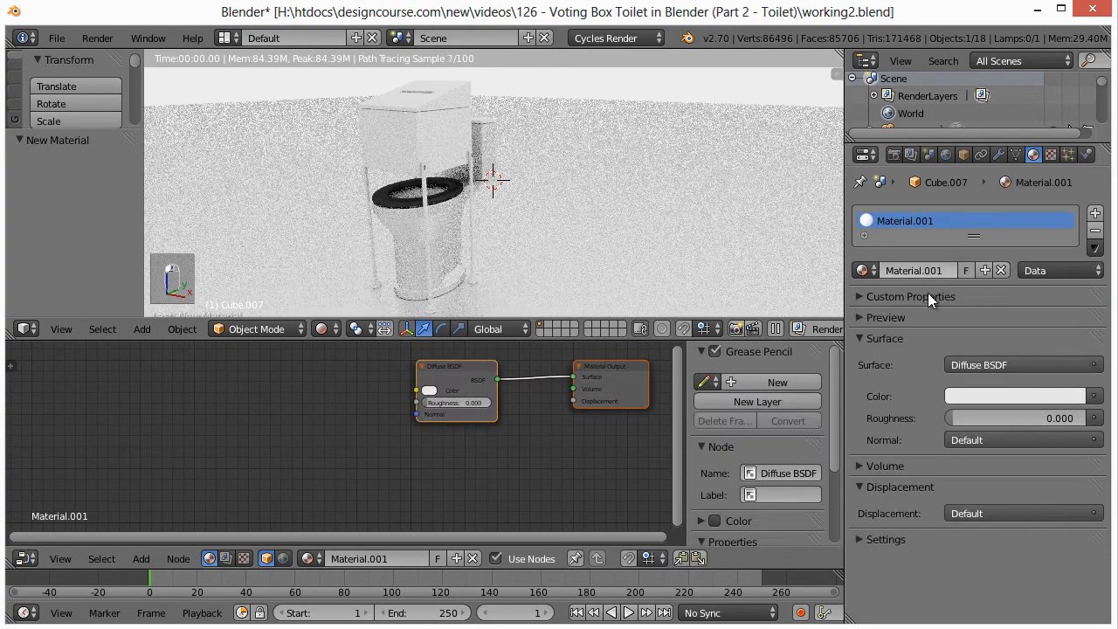
click(961, 364)
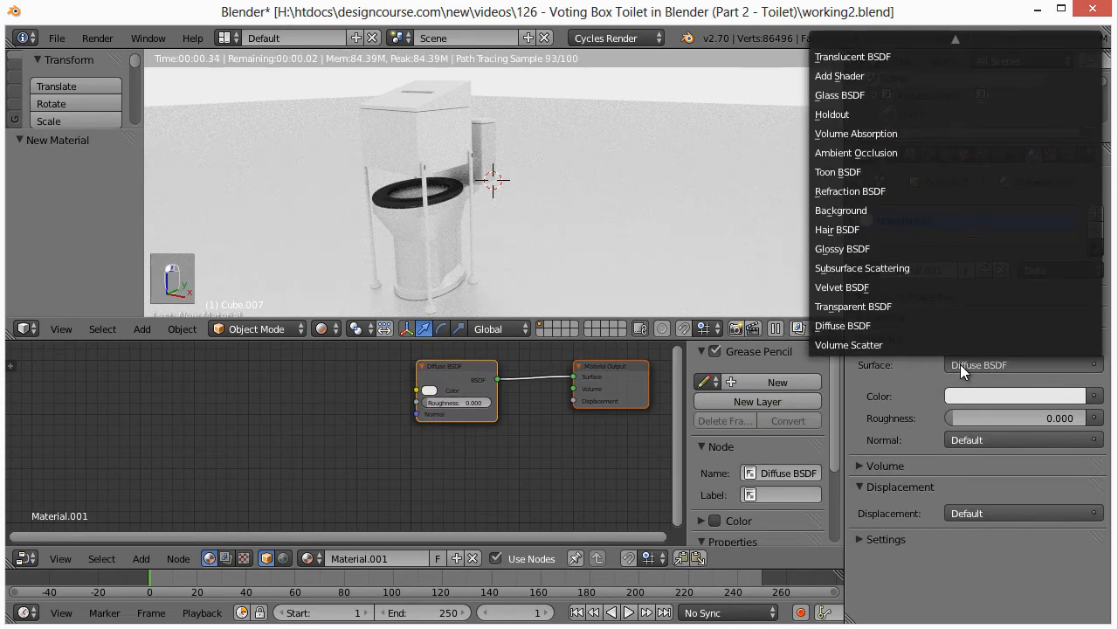
mouse_move(868, 44)
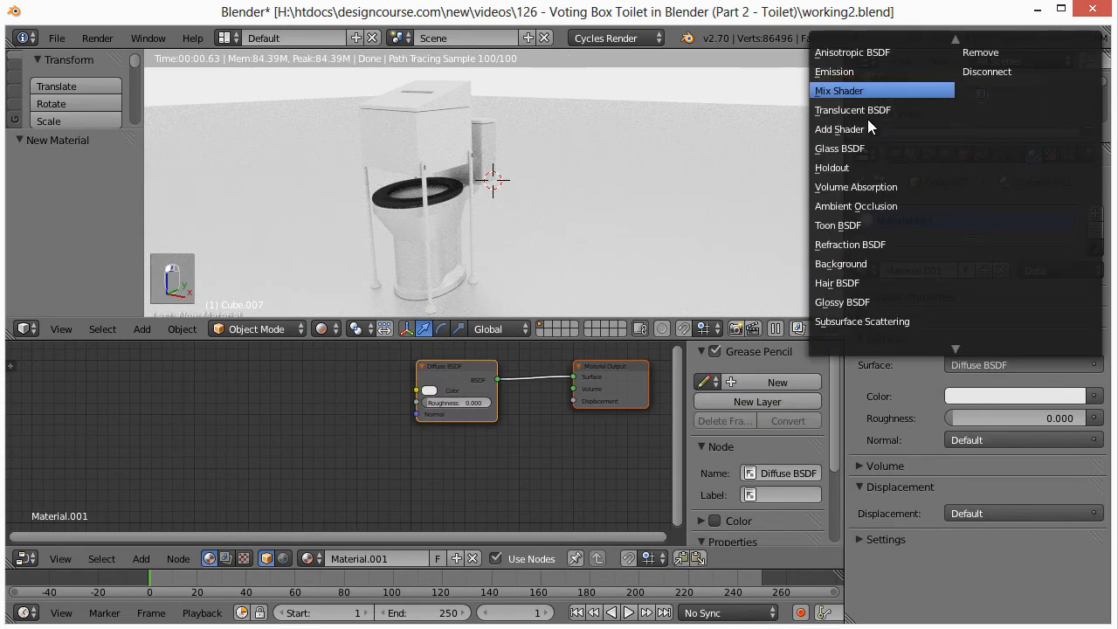
click(848, 53)
Step: Rename the front leg's material to Metal Legs
scroll(482, 267, up, 5)
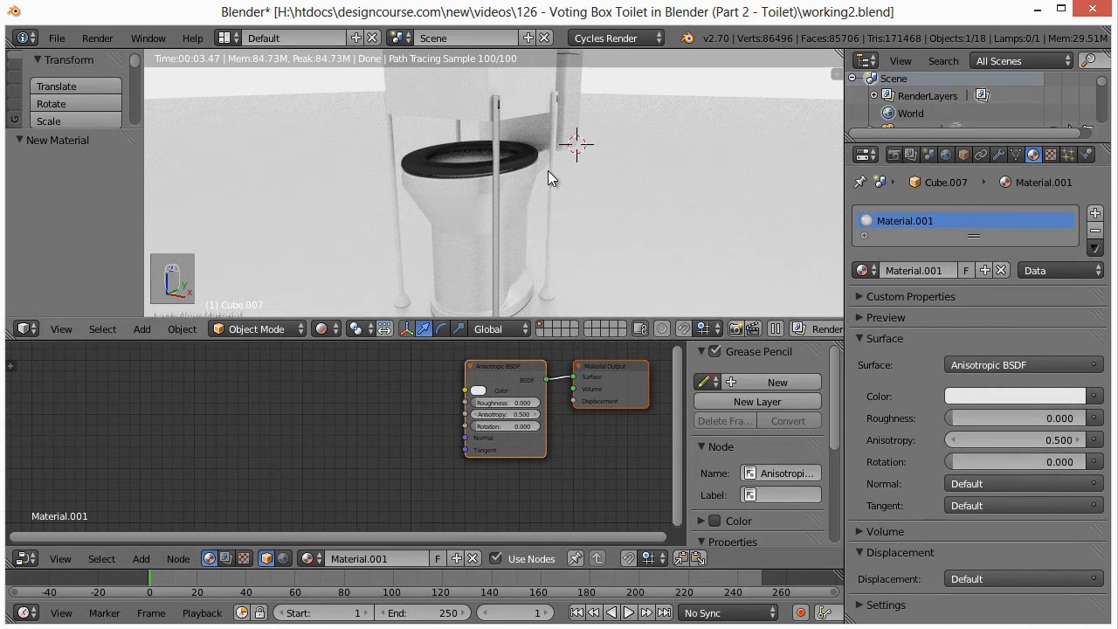
click(919, 271)
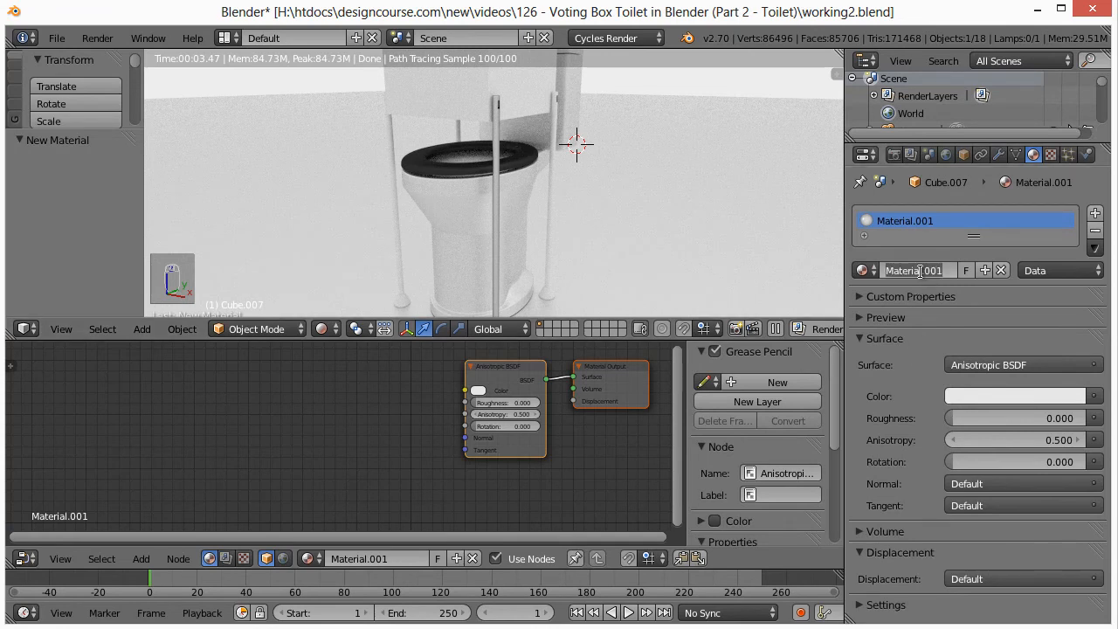
text(Metal Legs)
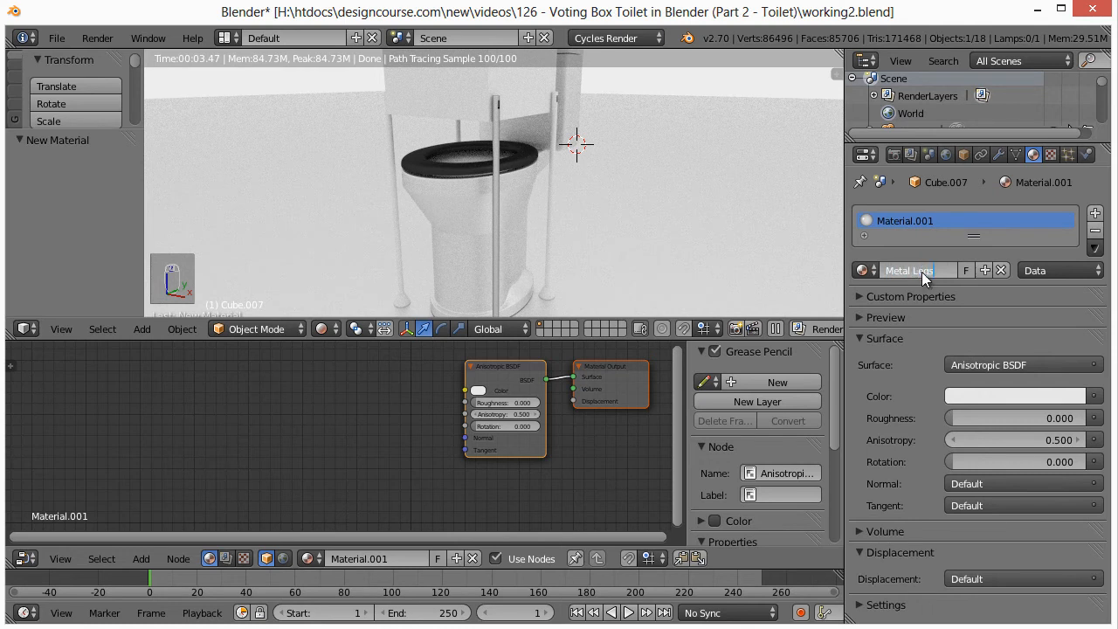
key(Return)
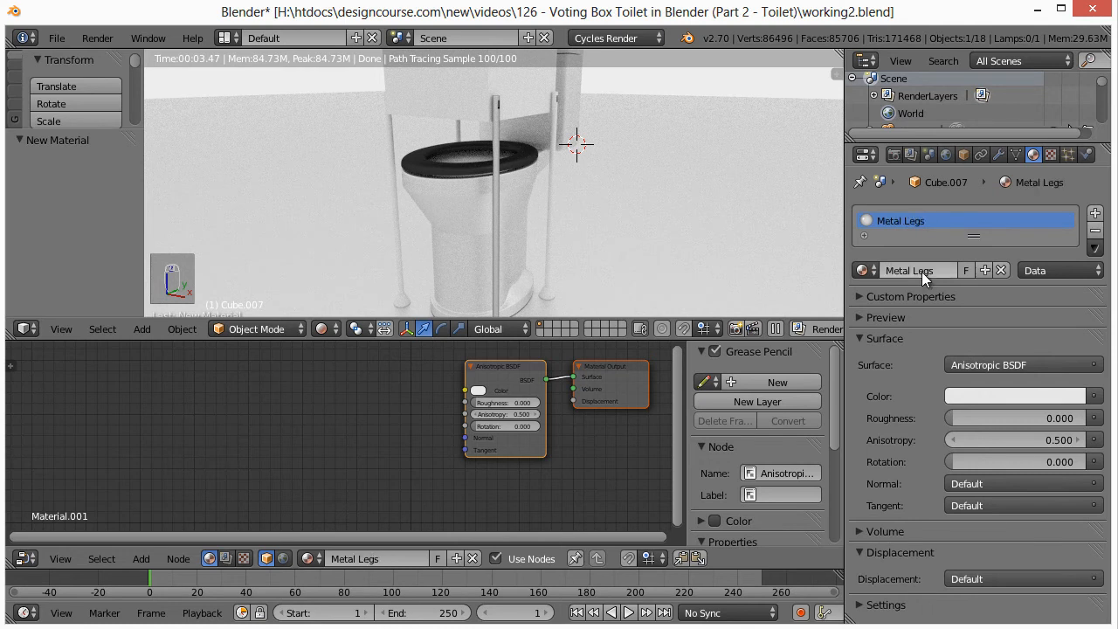
Step: Assign the Metal Legs material to the other three legs of the voting box
right_click(552, 183)
click(862, 270)
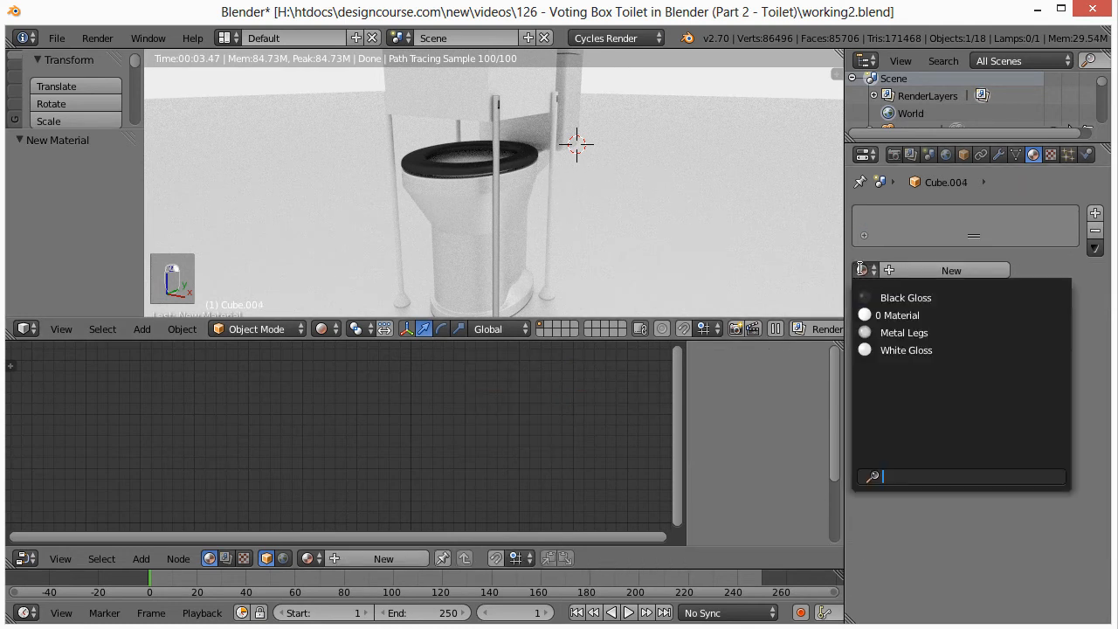
click(905, 332)
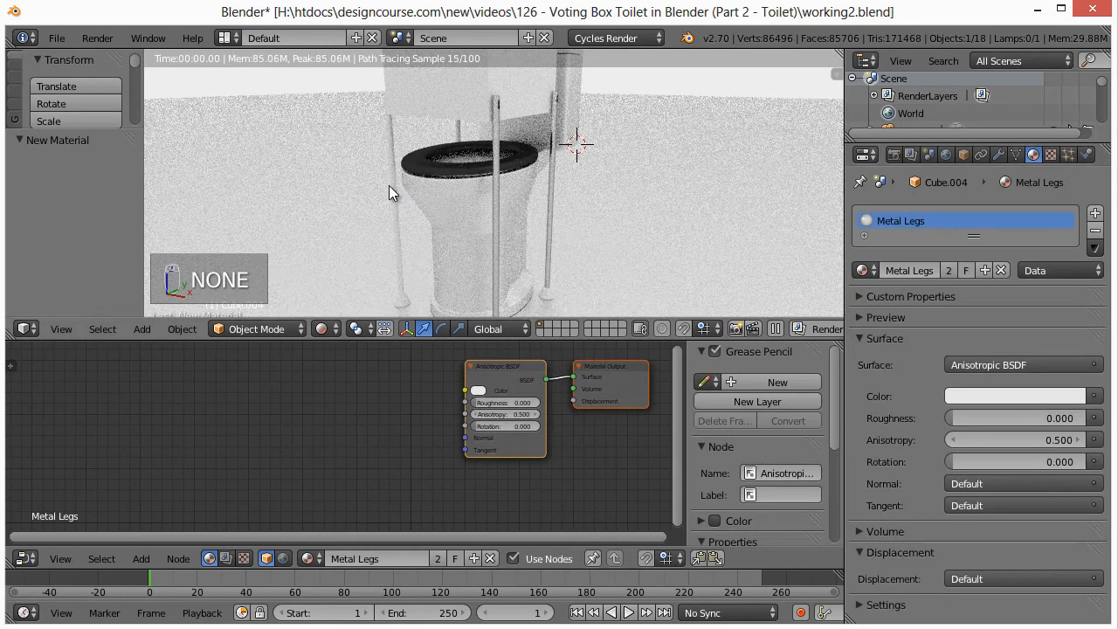
right_click(395, 185)
click(863, 270)
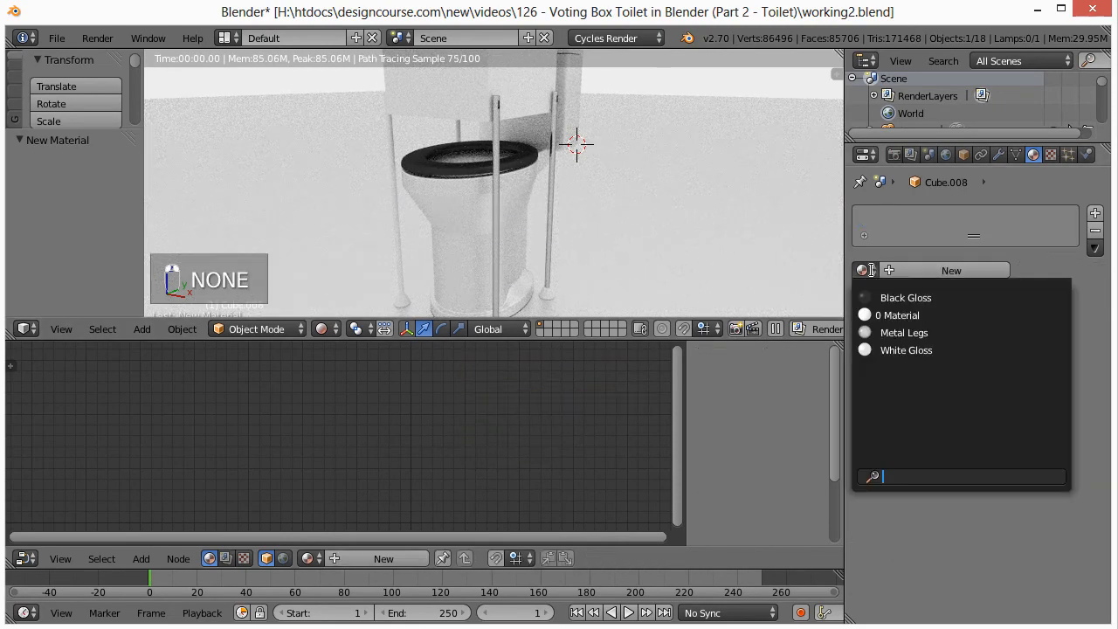
click(904, 333)
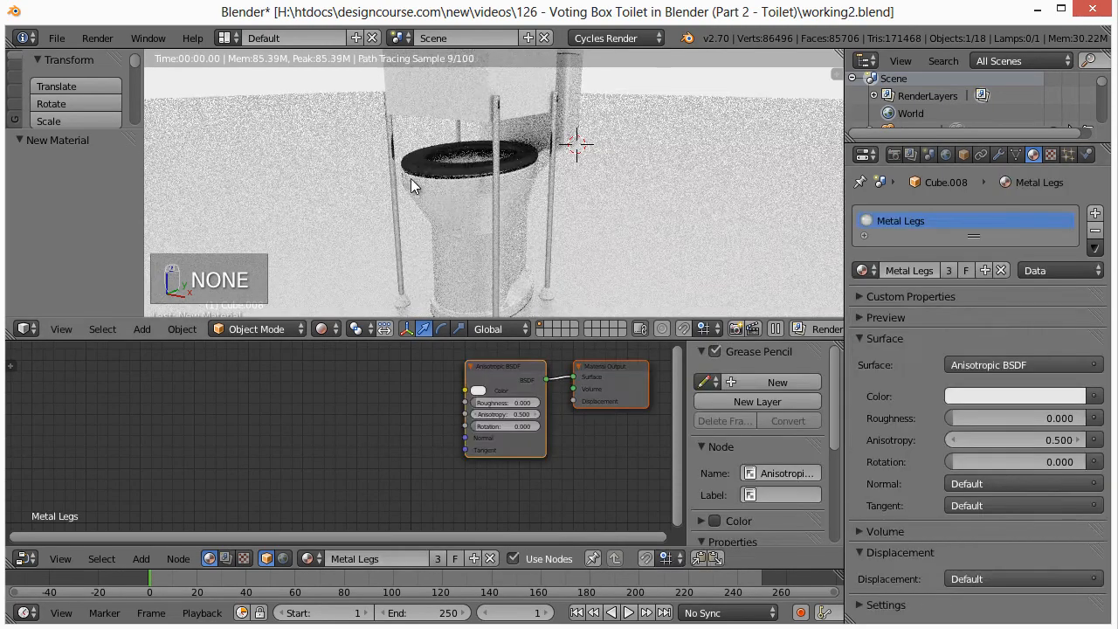
right_click(458, 132)
click(863, 270)
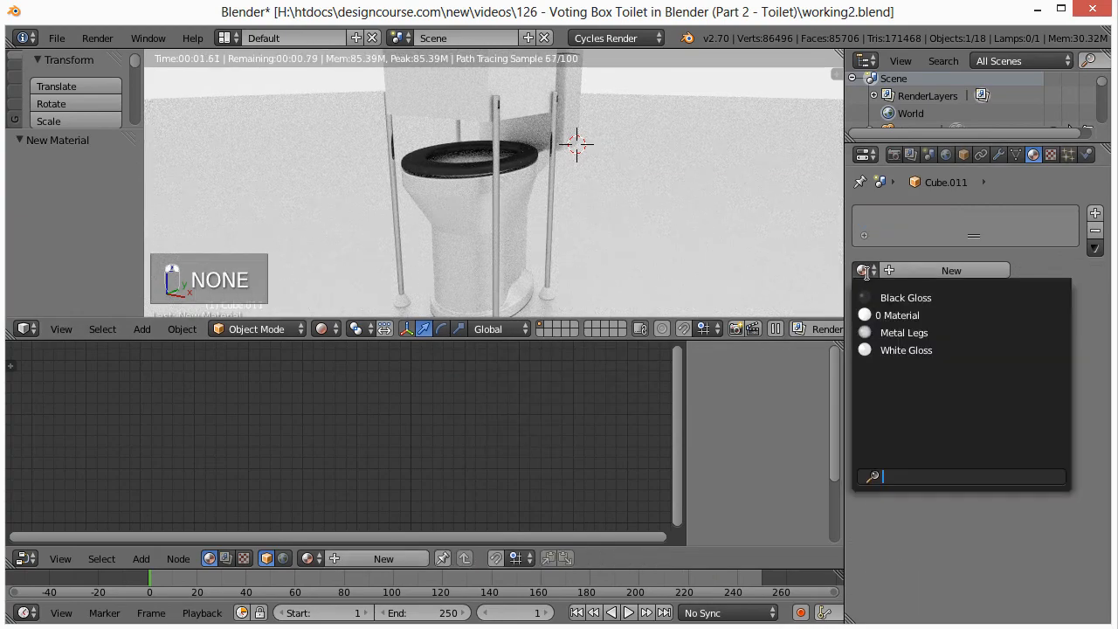
click(885, 332)
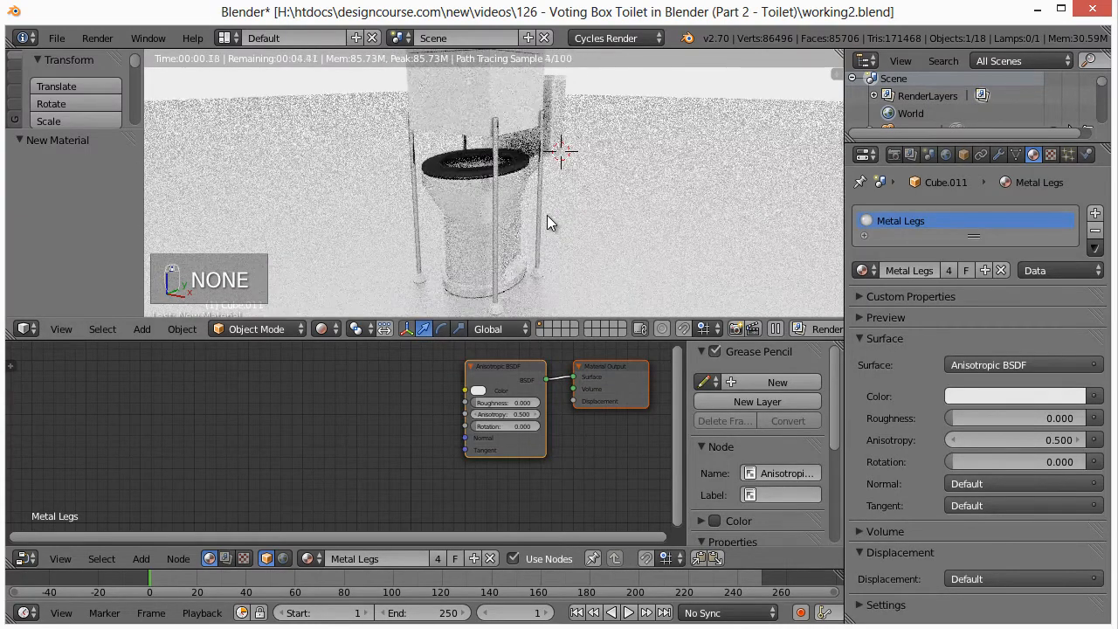
Step: Create a new Diffuse BSDF material on the front leg's foot and set its color to near black
middle_drag(570, 259, 548, 256)
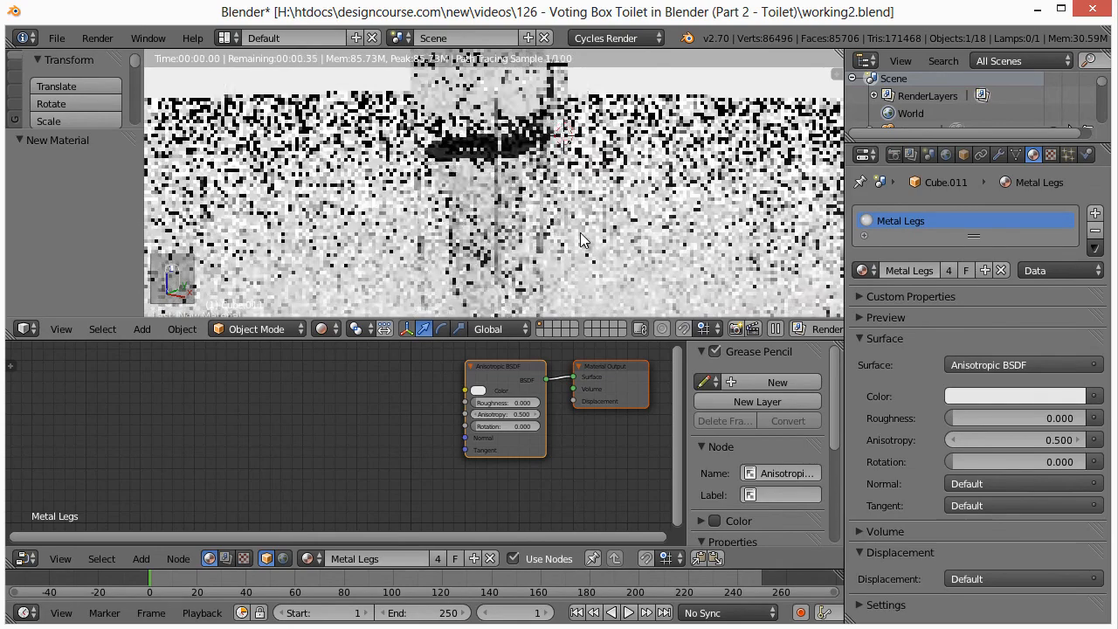
right_click(542, 256)
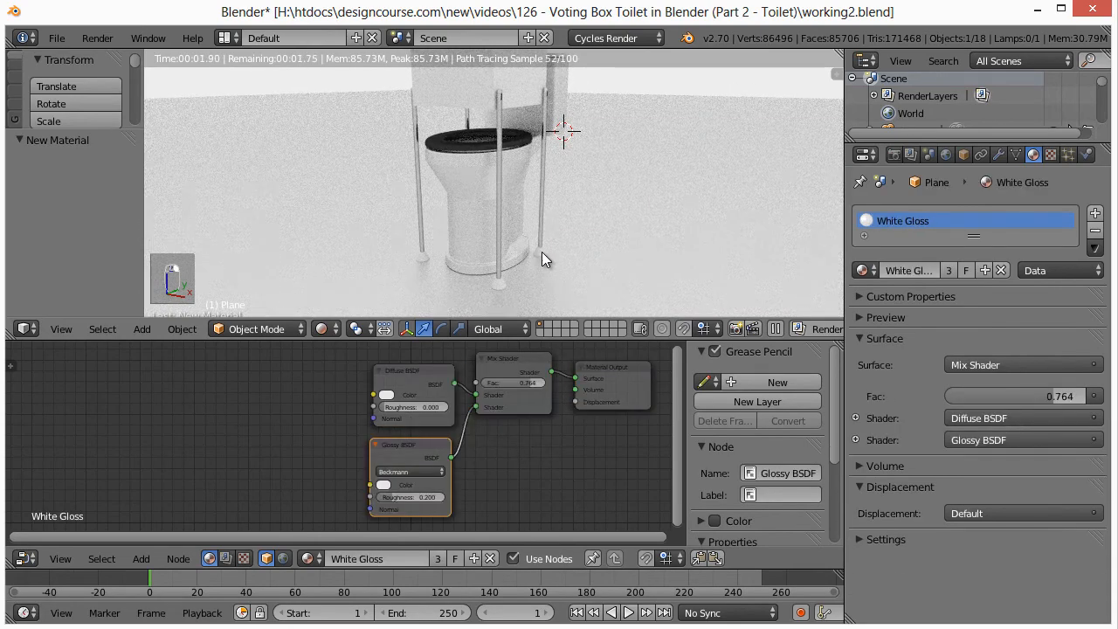
right_click(526, 265)
right_click(497, 287)
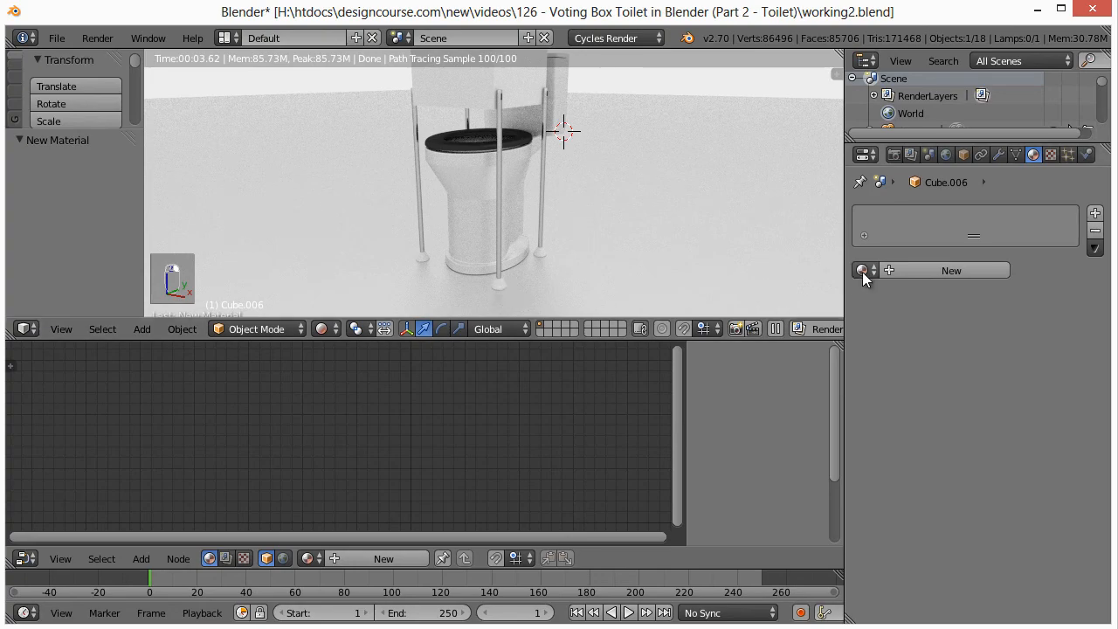
click(913, 271)
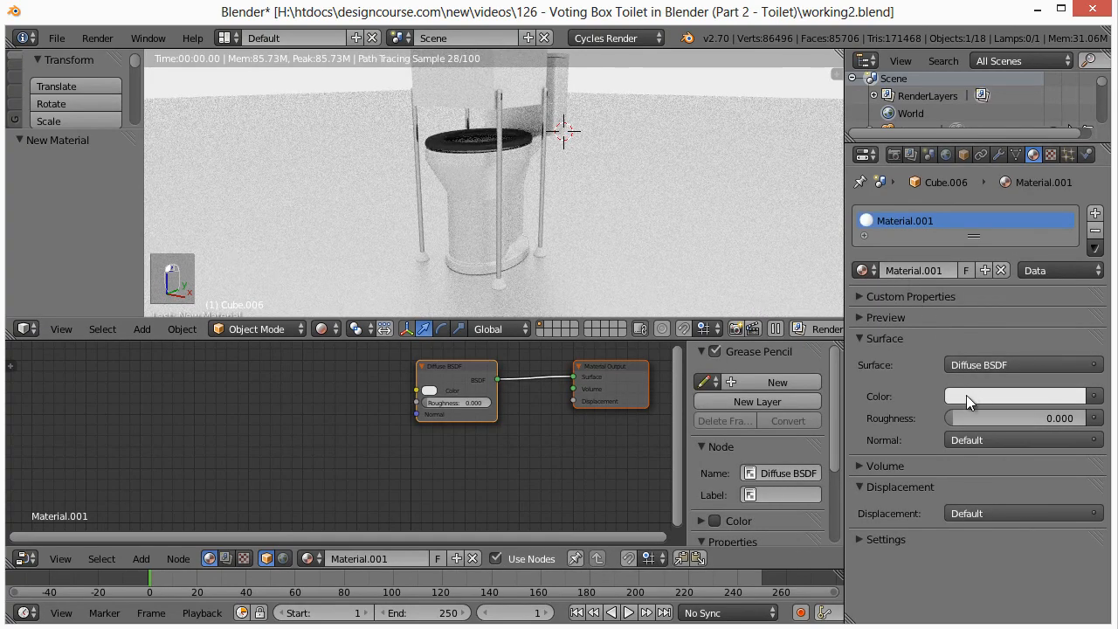
click(966, 395)
drag(1070, 245, 1074, 253)
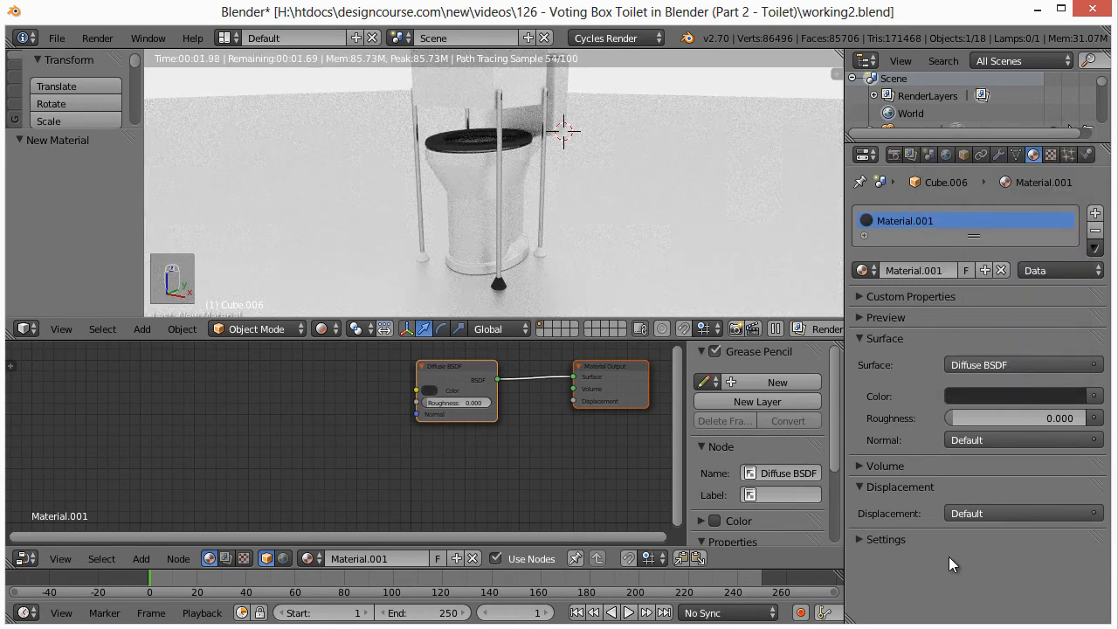
Step: Rename the front foot's material to Rubber Stops
click(916, 271)
text(Rubber Stops)
key(Return)
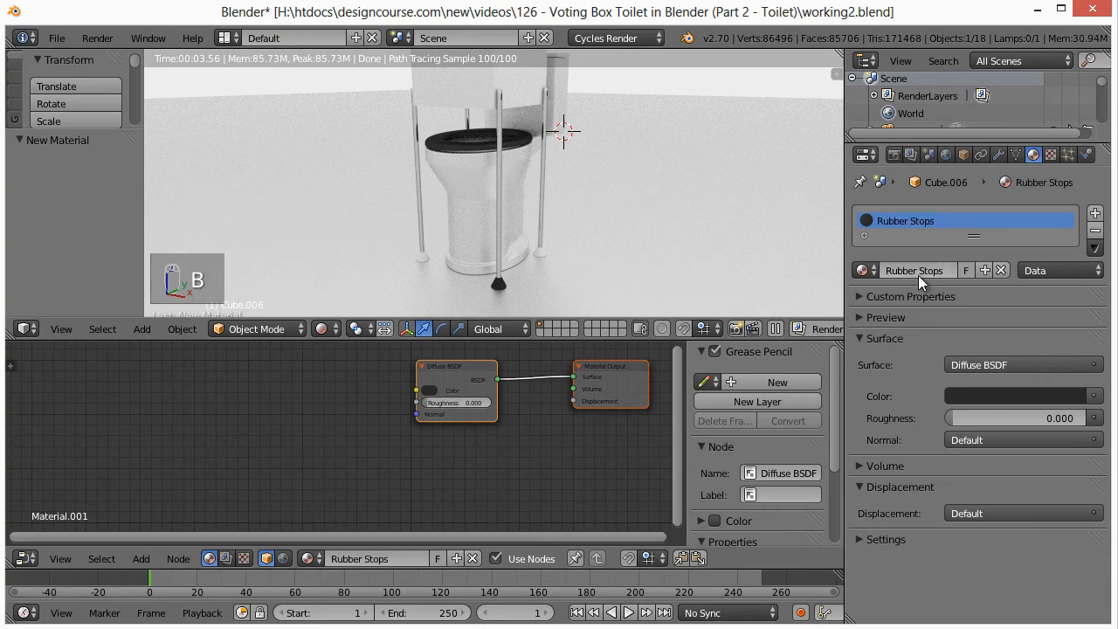
Step: Assign the Rubber Stops material to the feet of the other three legs
right_click(539, 254)
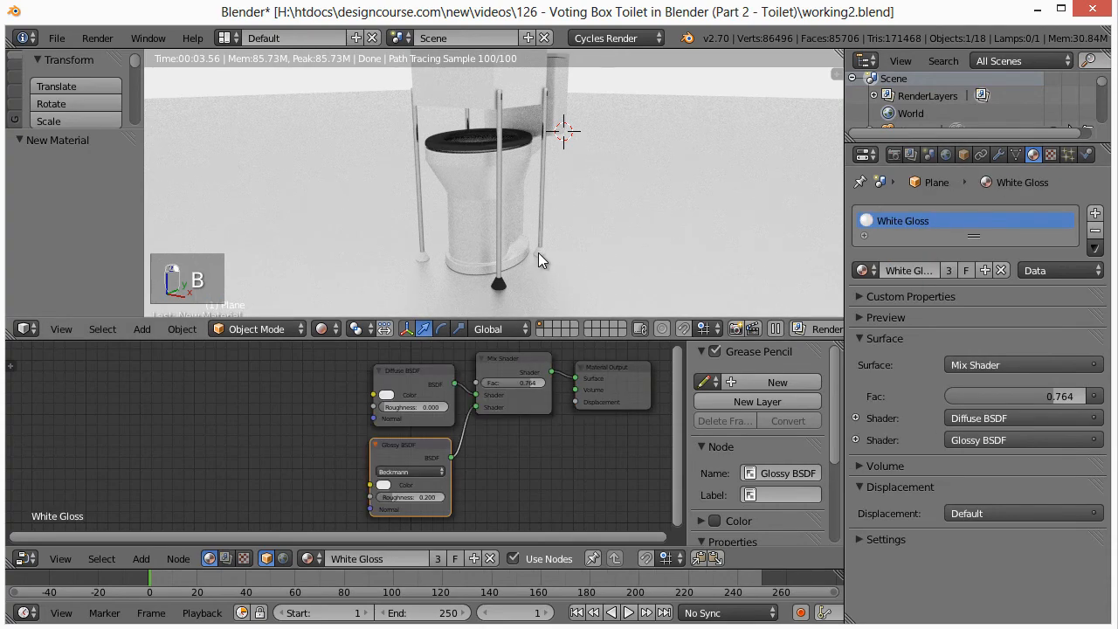
right_click(539, 252)
click(864, 271)
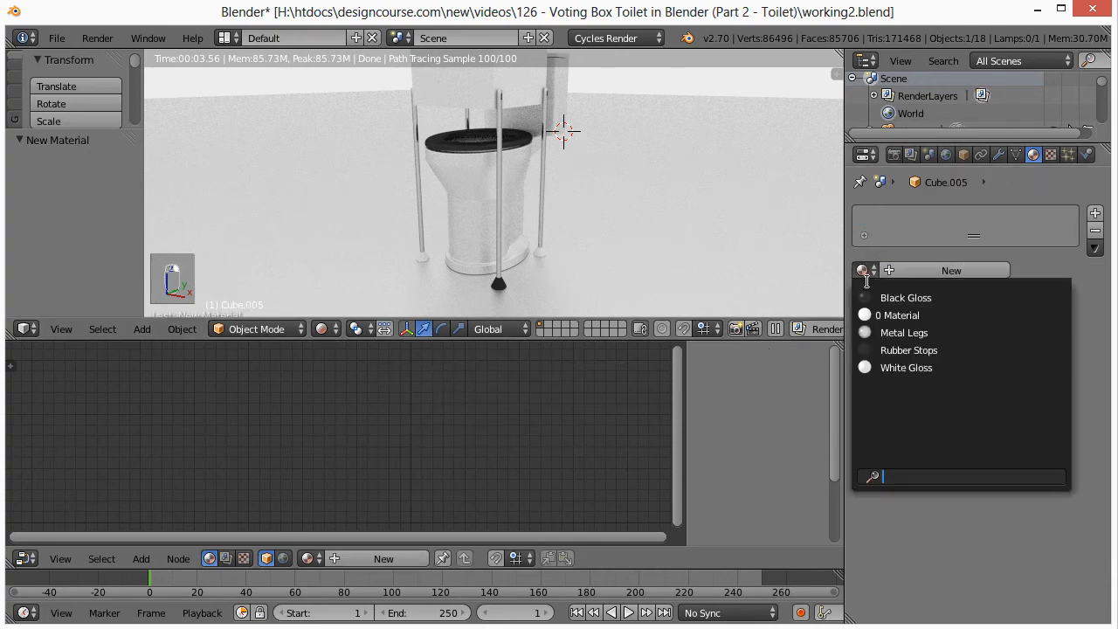
click(909, 350)
right_click(425, 259)
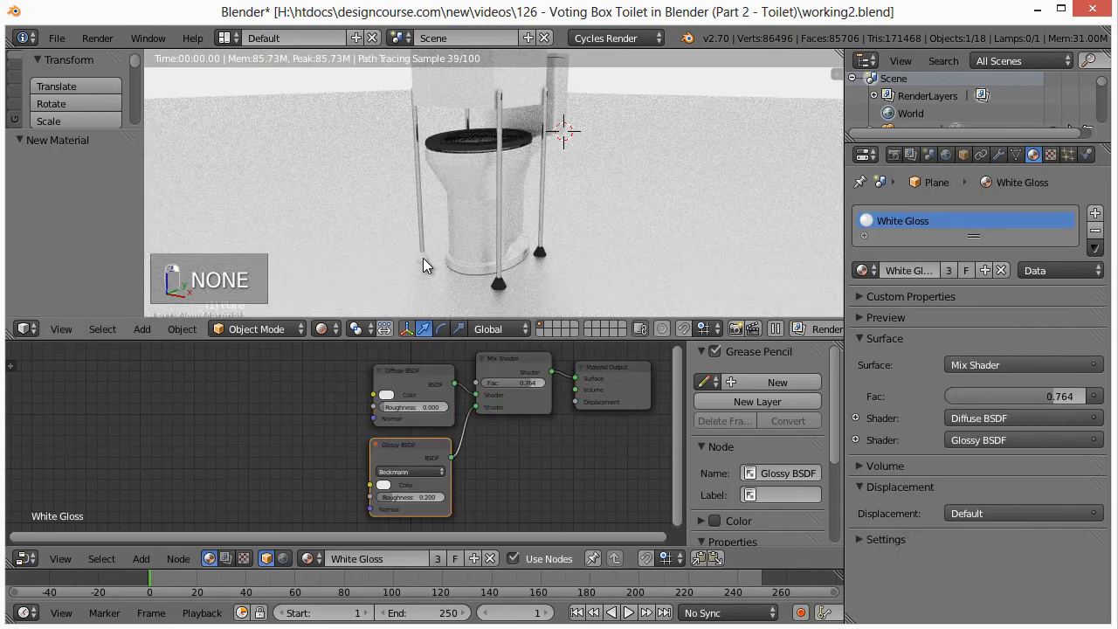
right_click(423, 258)
click(864, 271)
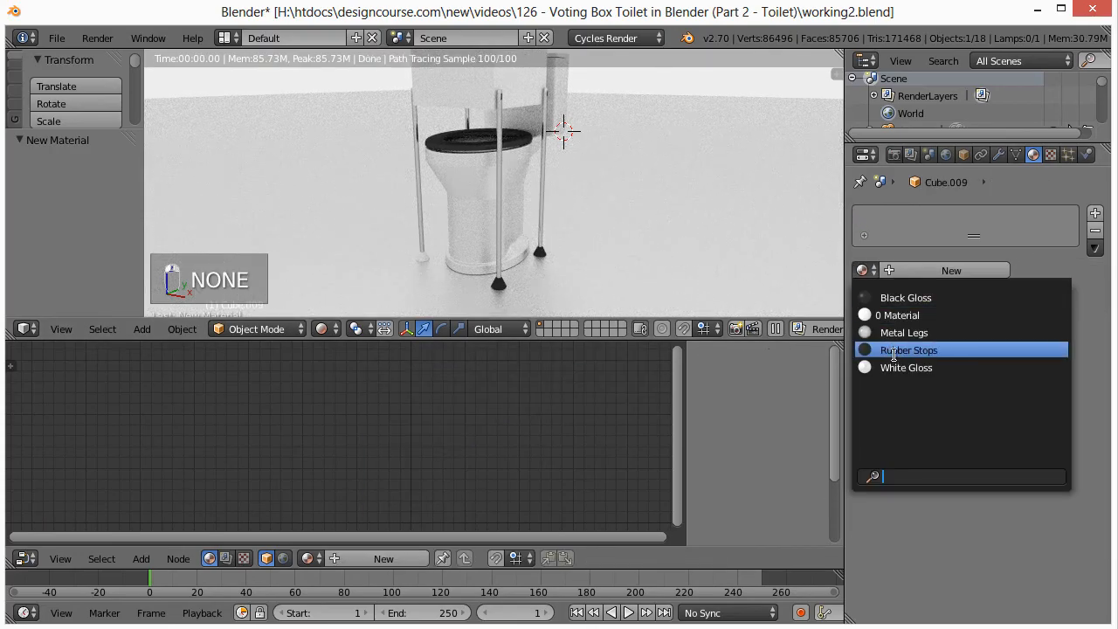
click(904, 350)
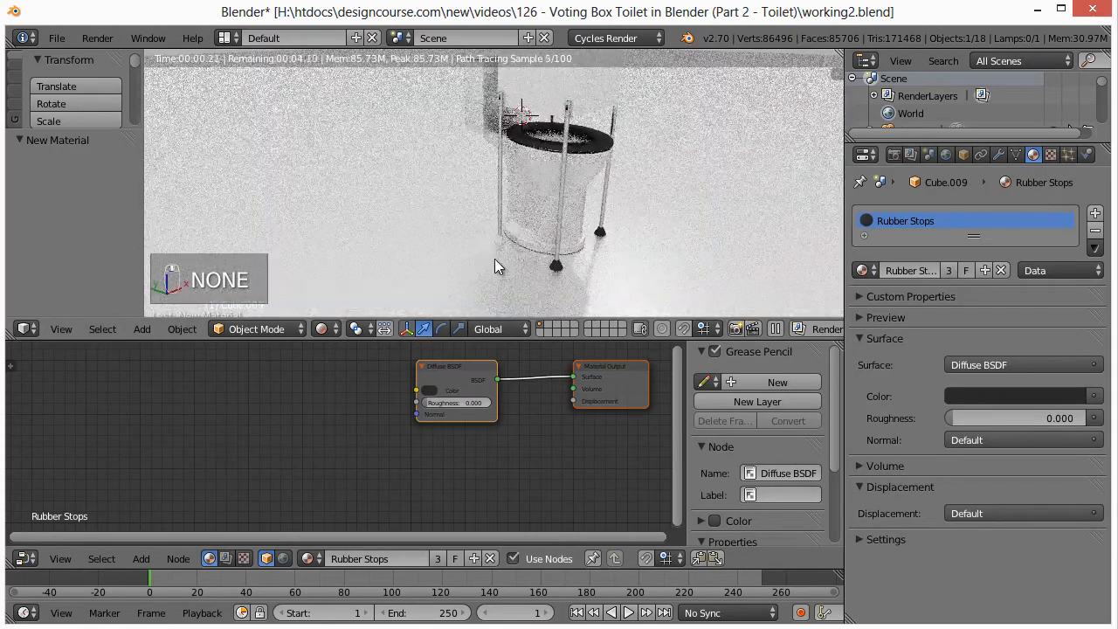
right_click(556, 255)
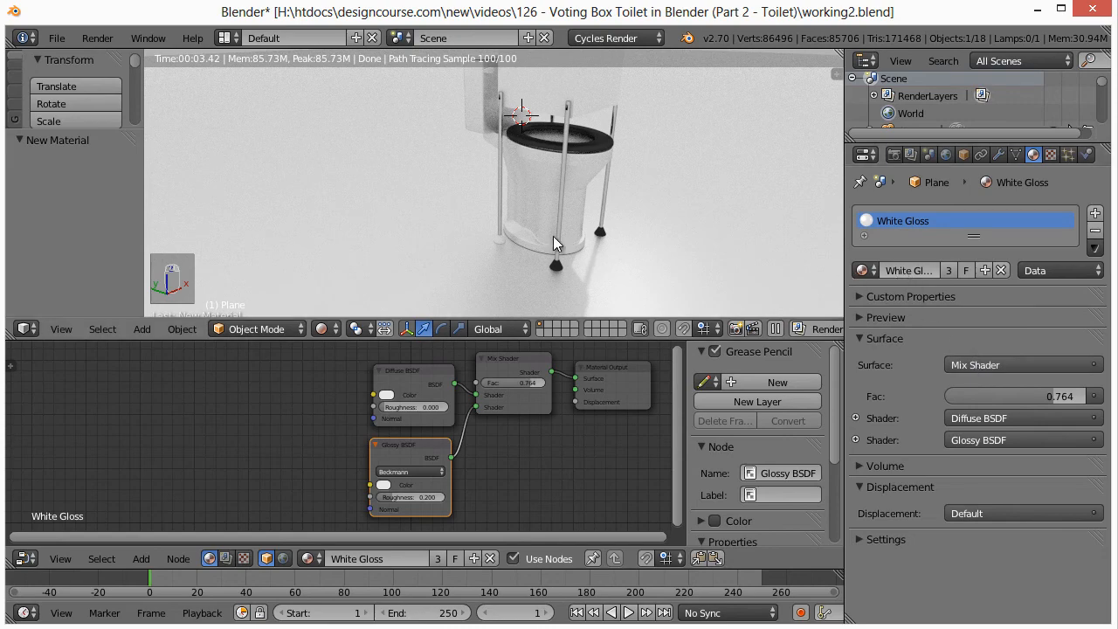
right_click(498, 237)
click(865, 270)
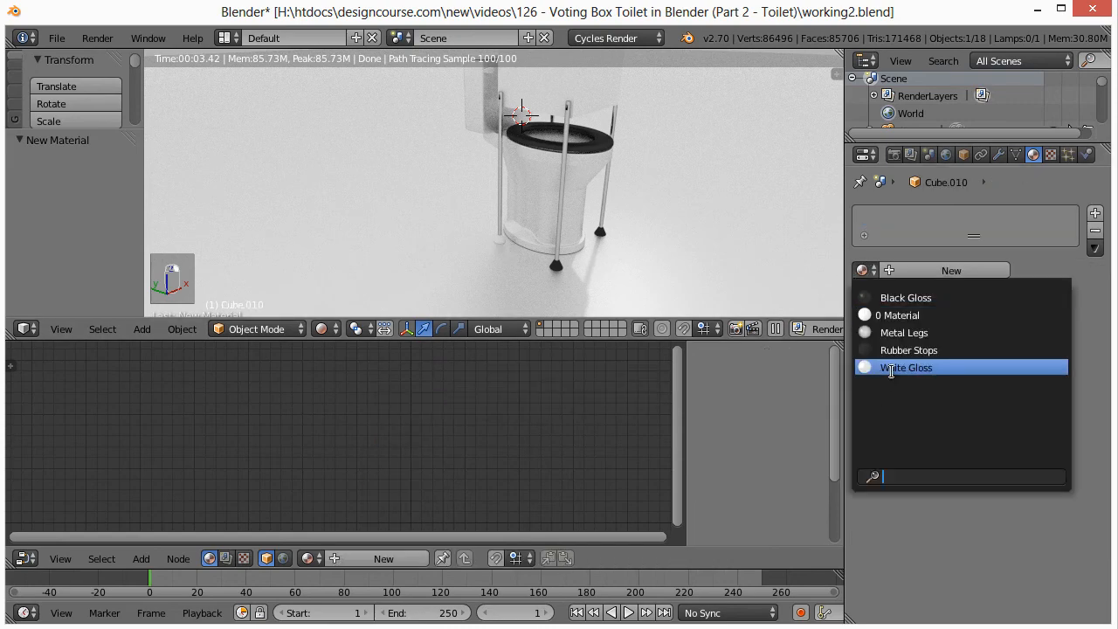
click(894, 359)
Step: Assign the existing Metal Legs material to the cylinder behind the toilet seat, next to the tank
middle_drag(636, 223, 600, 228)
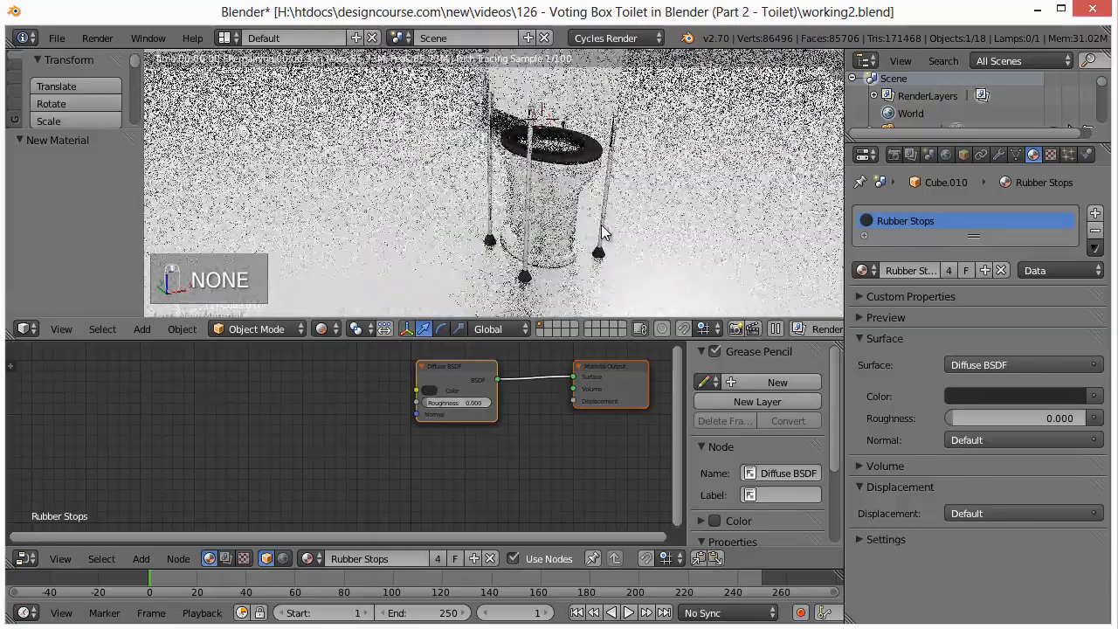
scroll(588, 213, up, 8)
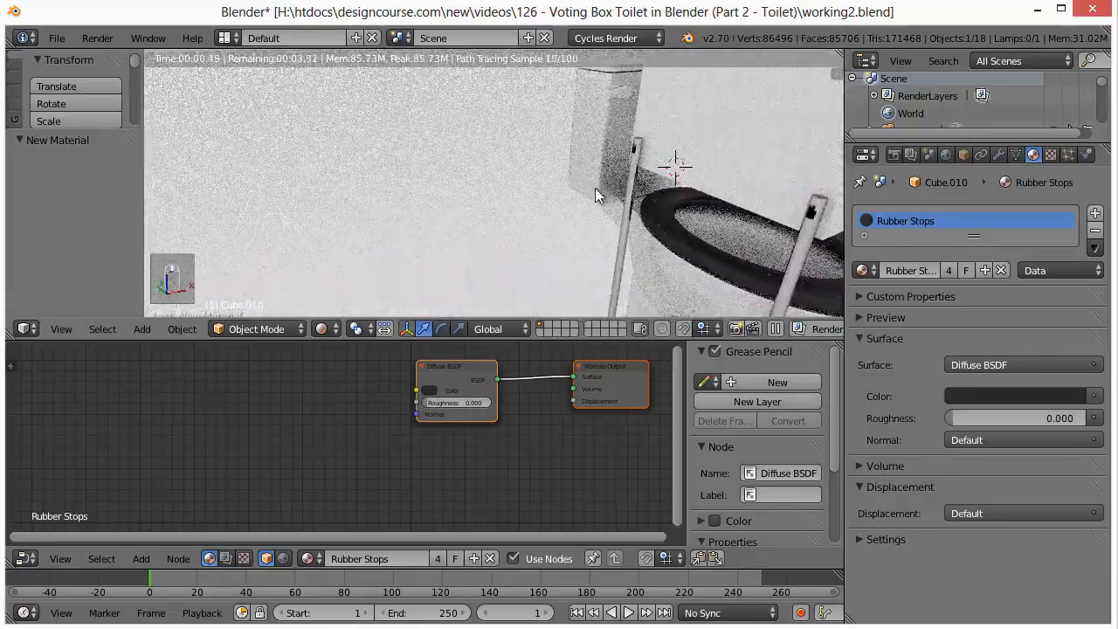
right_click(557, 218)
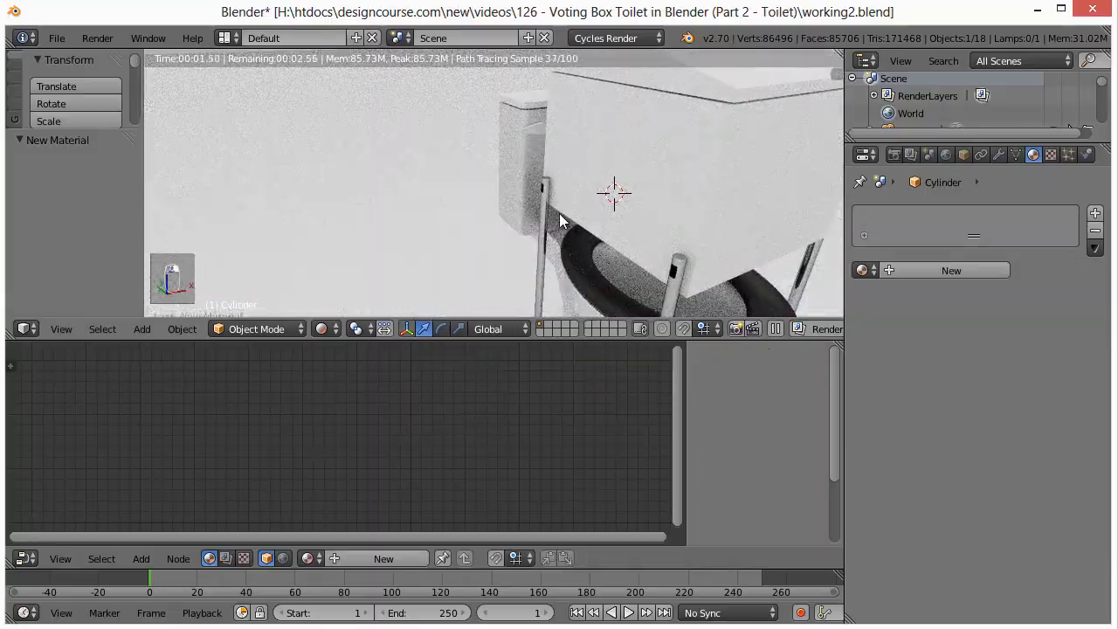
click(864, 270)
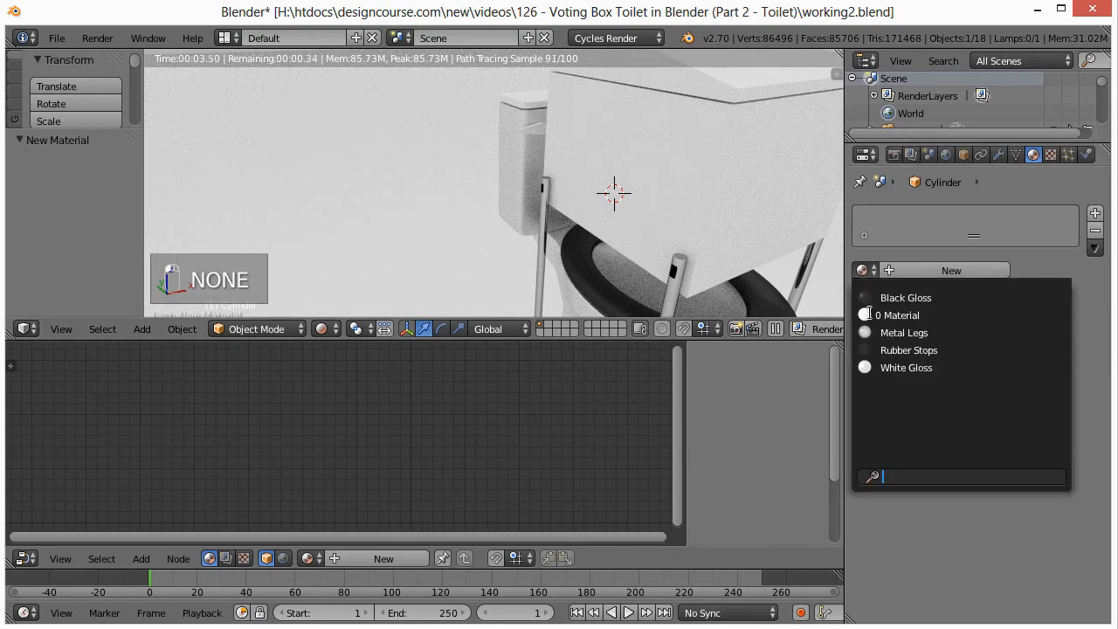
click(904, 332)
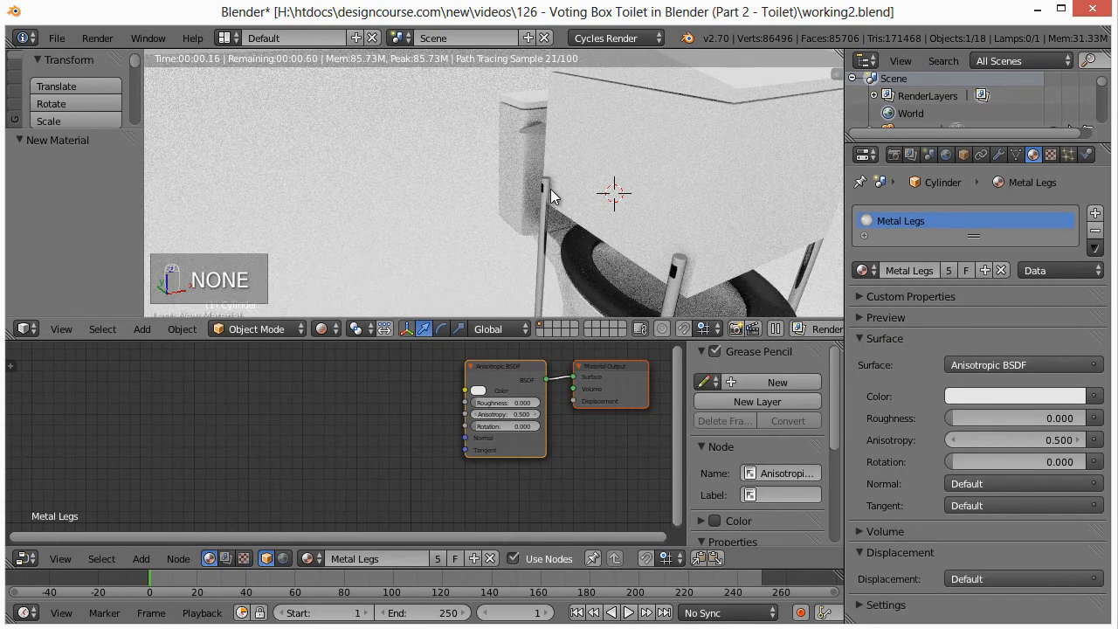
Step: Join the node editor area into the 3D view to enlarge it, and place the 3D cursor on the floor beside the toilet
middle_drag(611, 208, 526, 218)
scroll(465, 223, down, 3)
scroll(529, 220, down, 4)
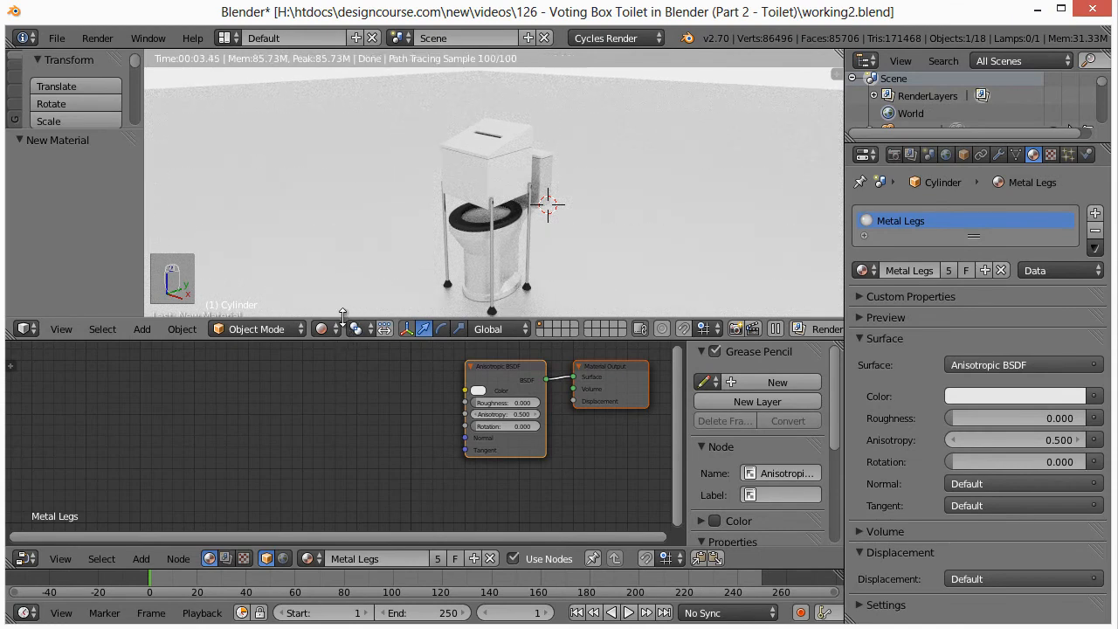
right_click(342, 338)
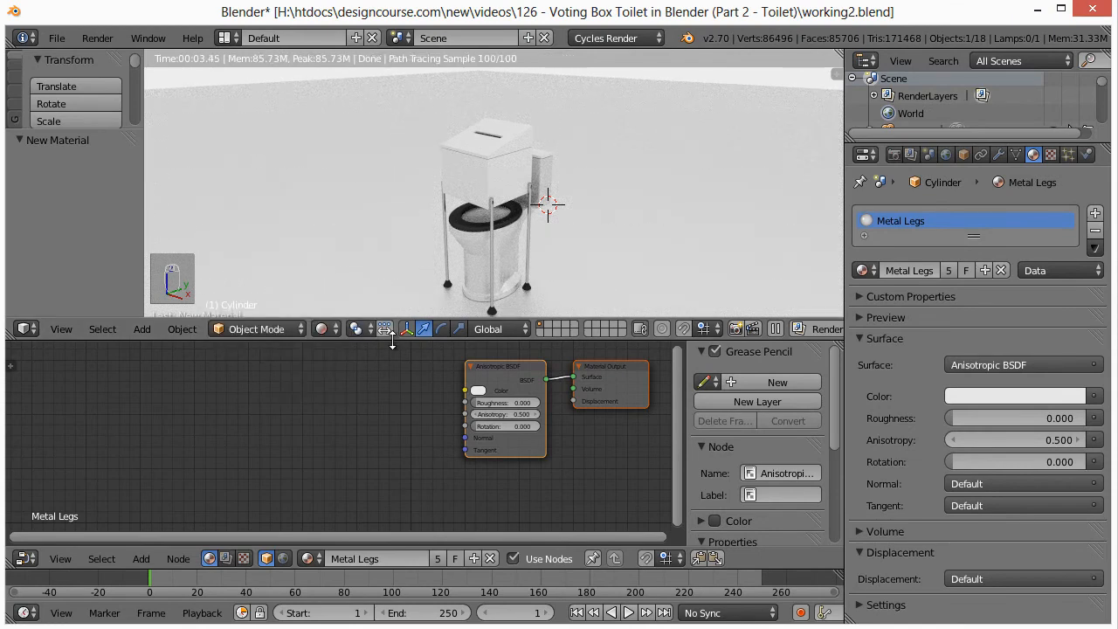
right_click(392, 341)
click(359, 362)
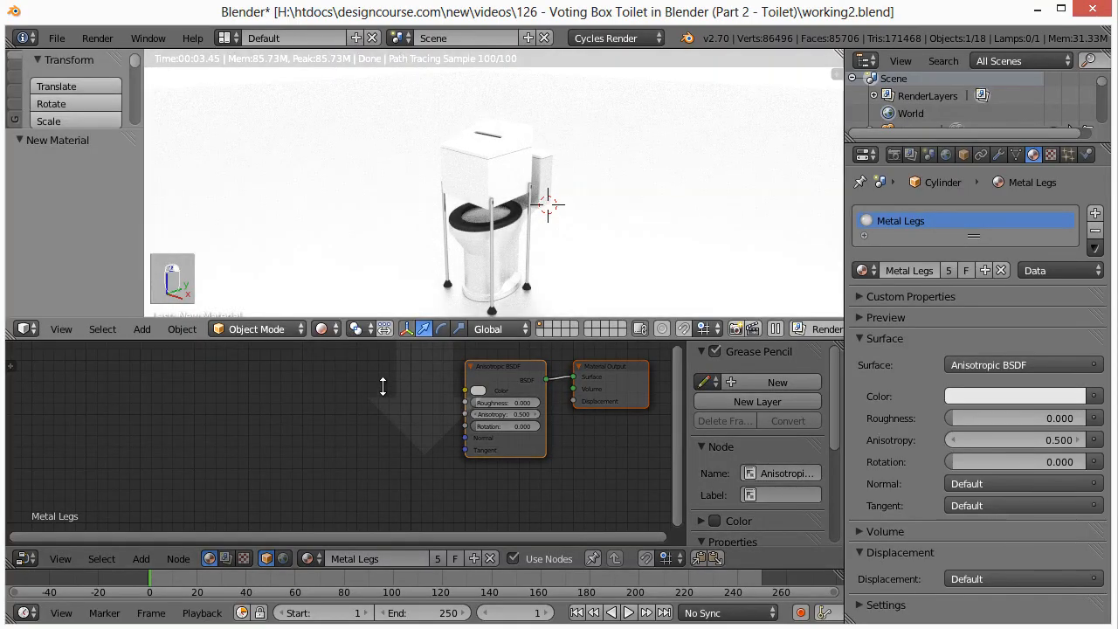
click(387, 406)
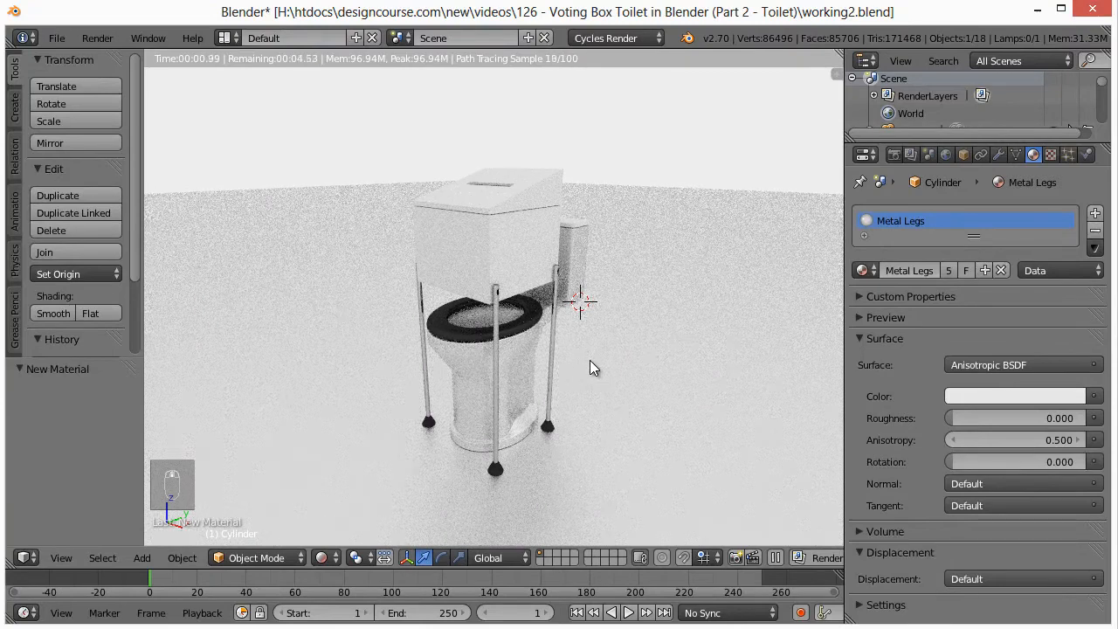
click(721, 433)
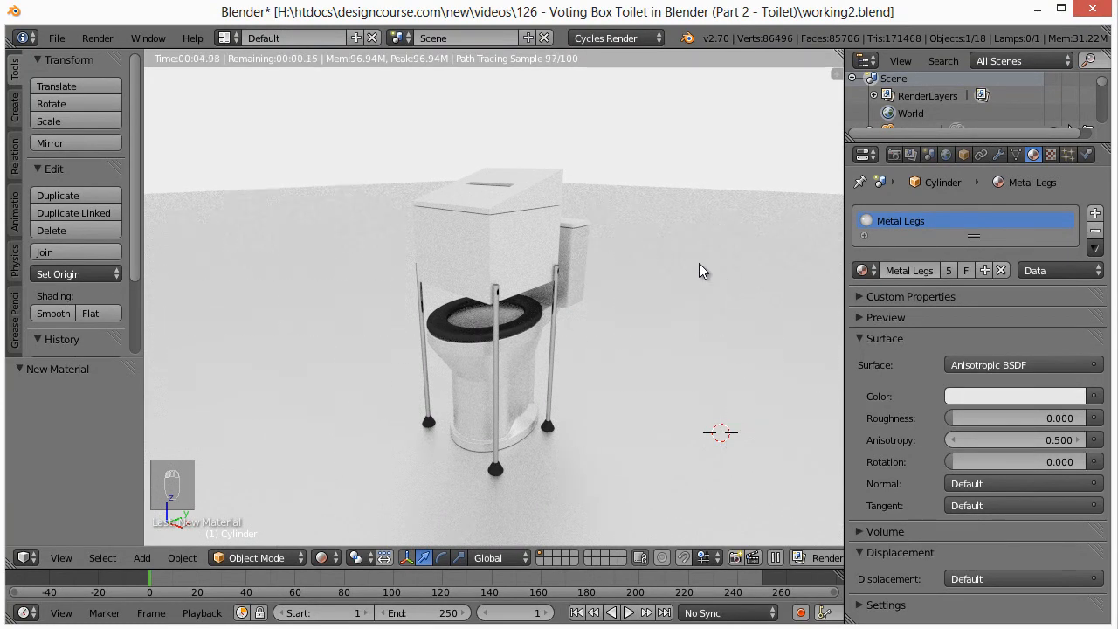